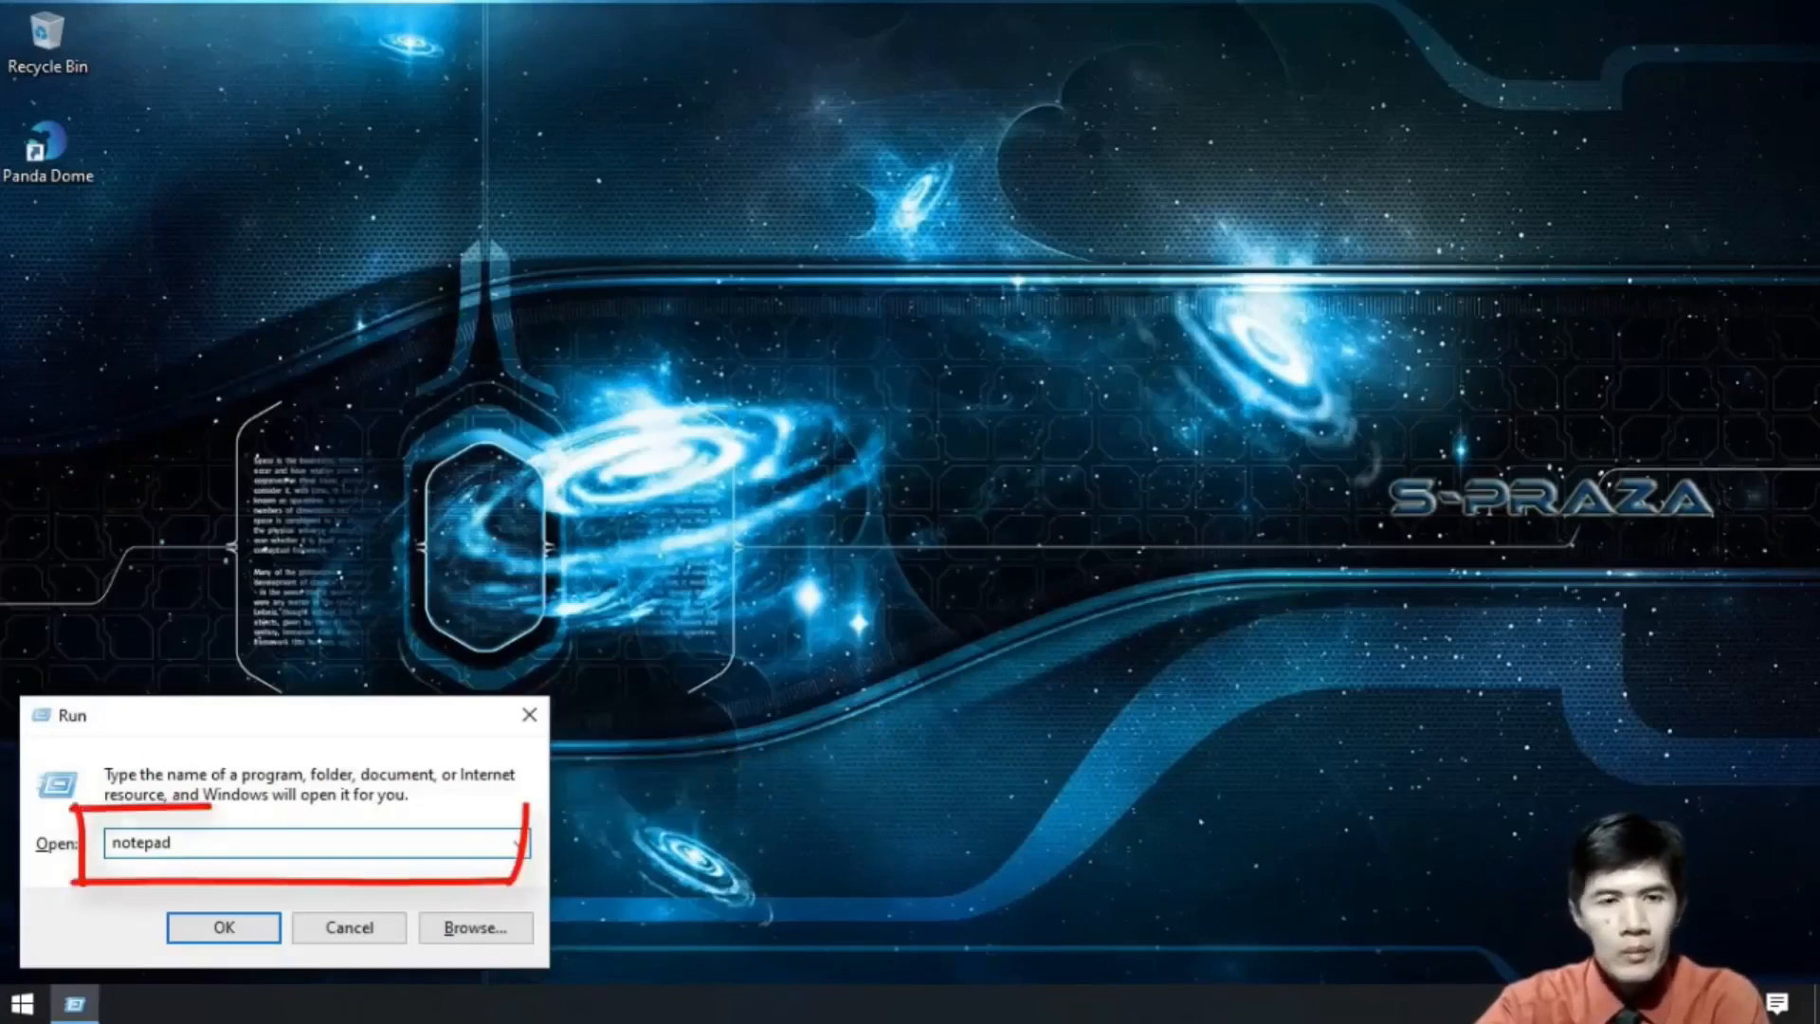
Step: Launch Notepad by running the command notepad
{"action": "key", "text": "Return"}
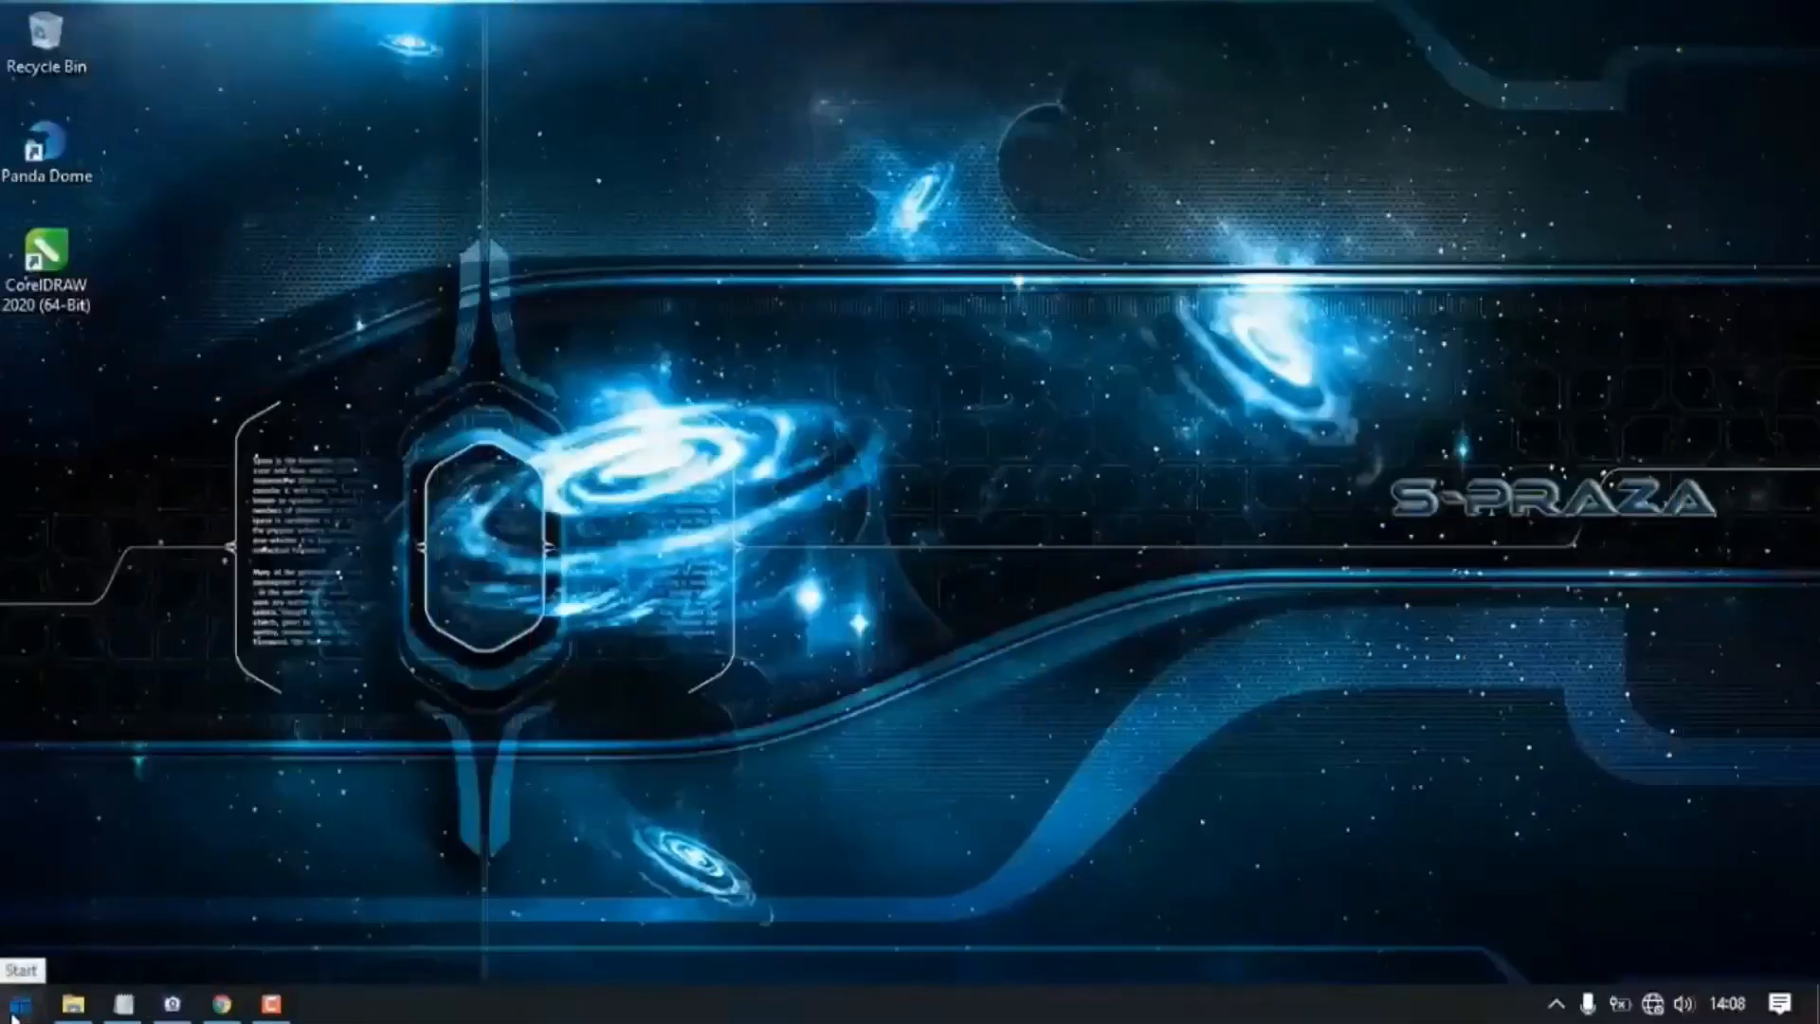
Step: Launch Microsoft Word and create a new blank document
{"action": "left_click", "coordinate": [23, 1001]}
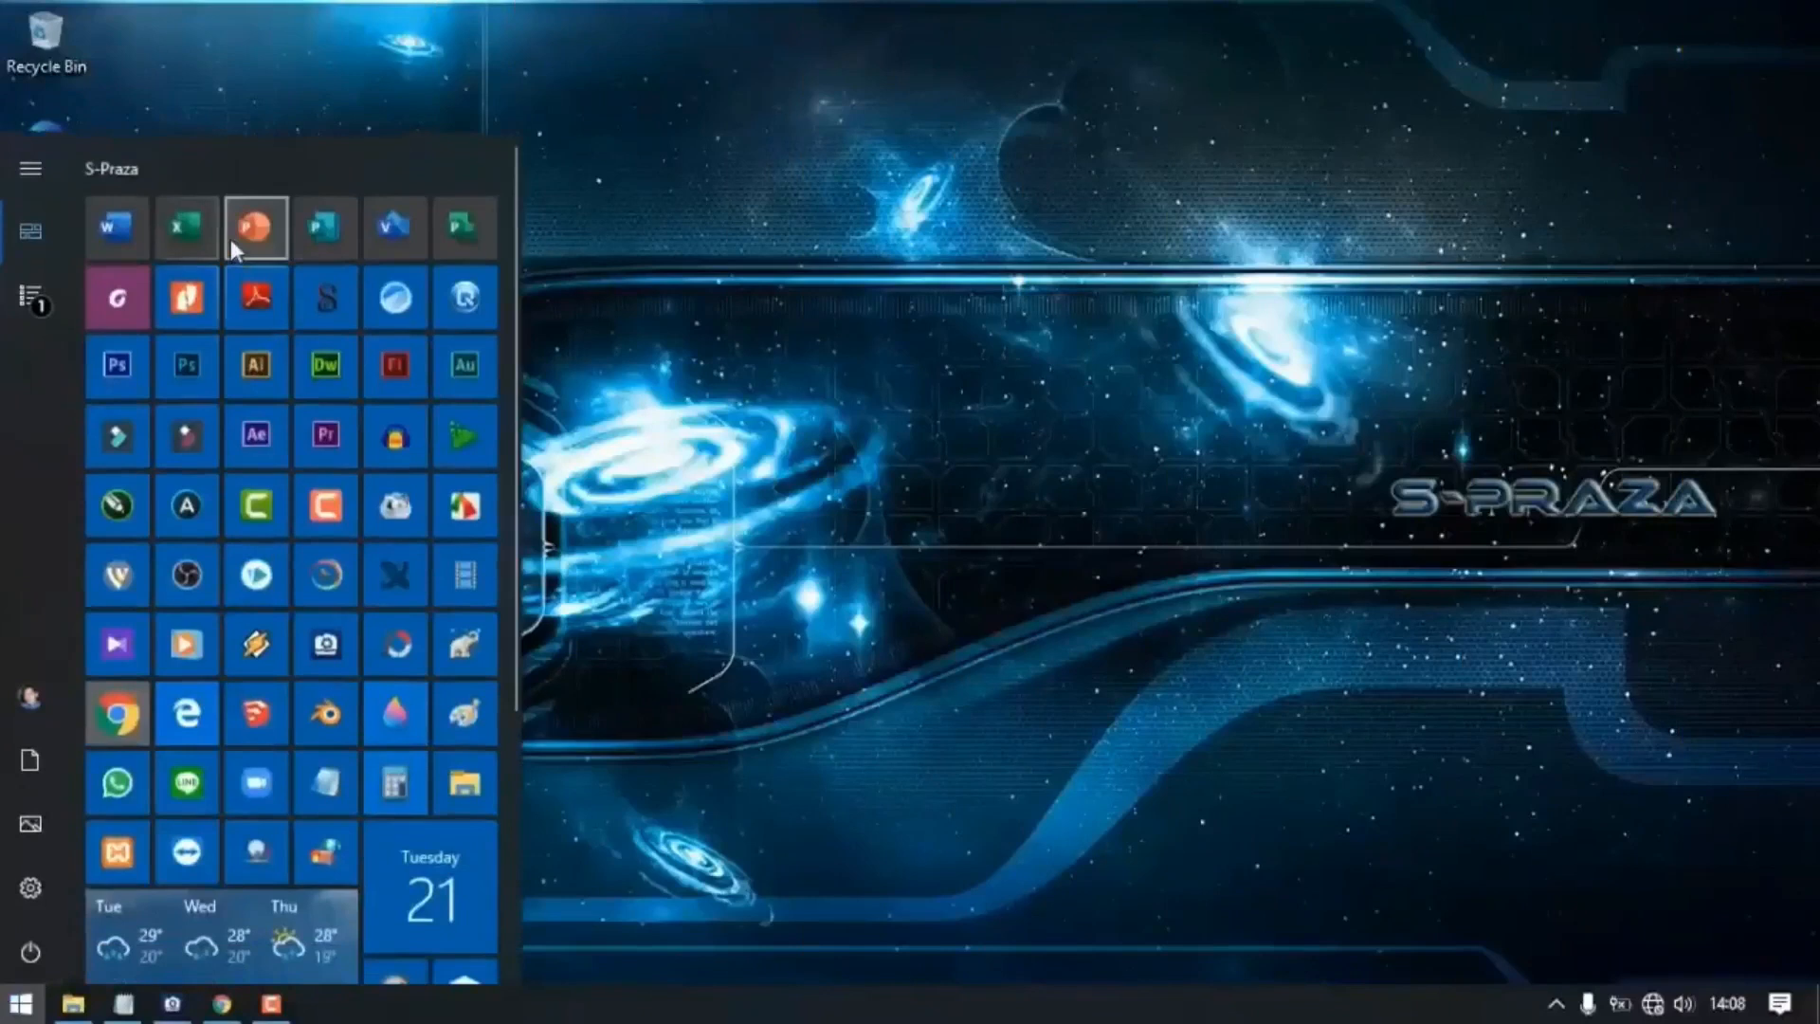
{"action": "left_click", "coordinate": [123, 235]}
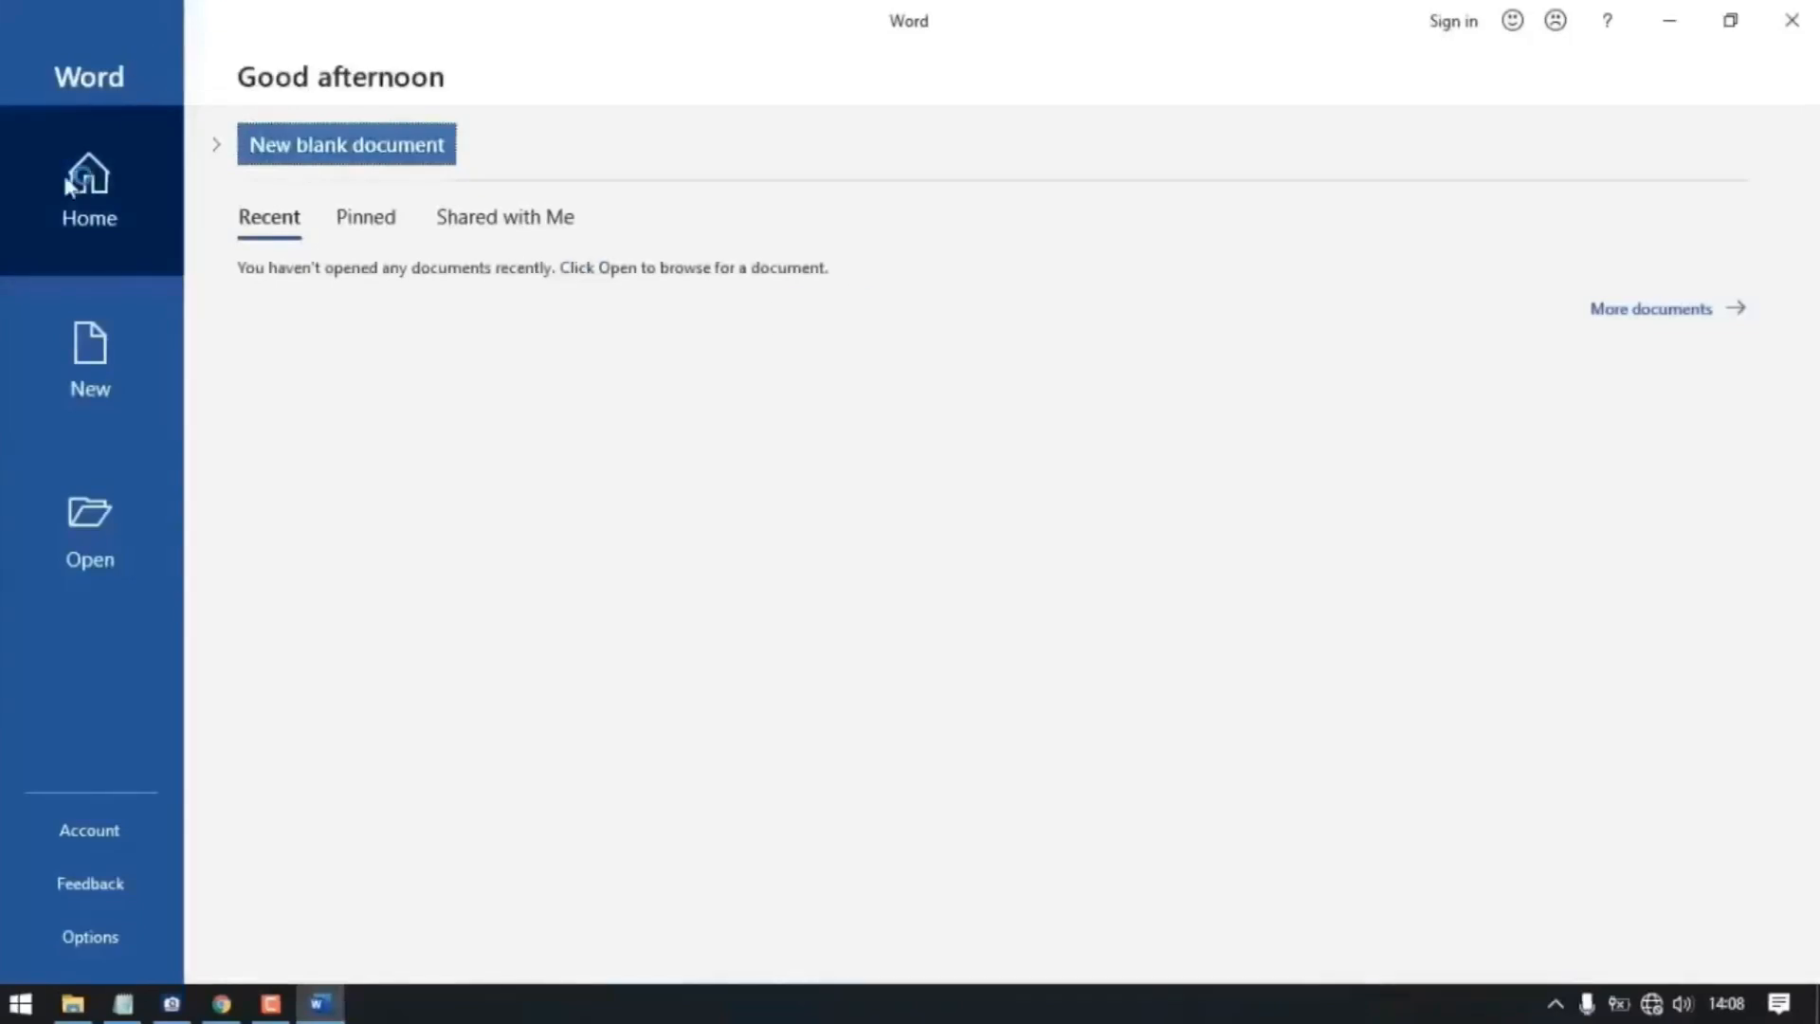
{"action": "left_click", "coordinate": [81, 393]}
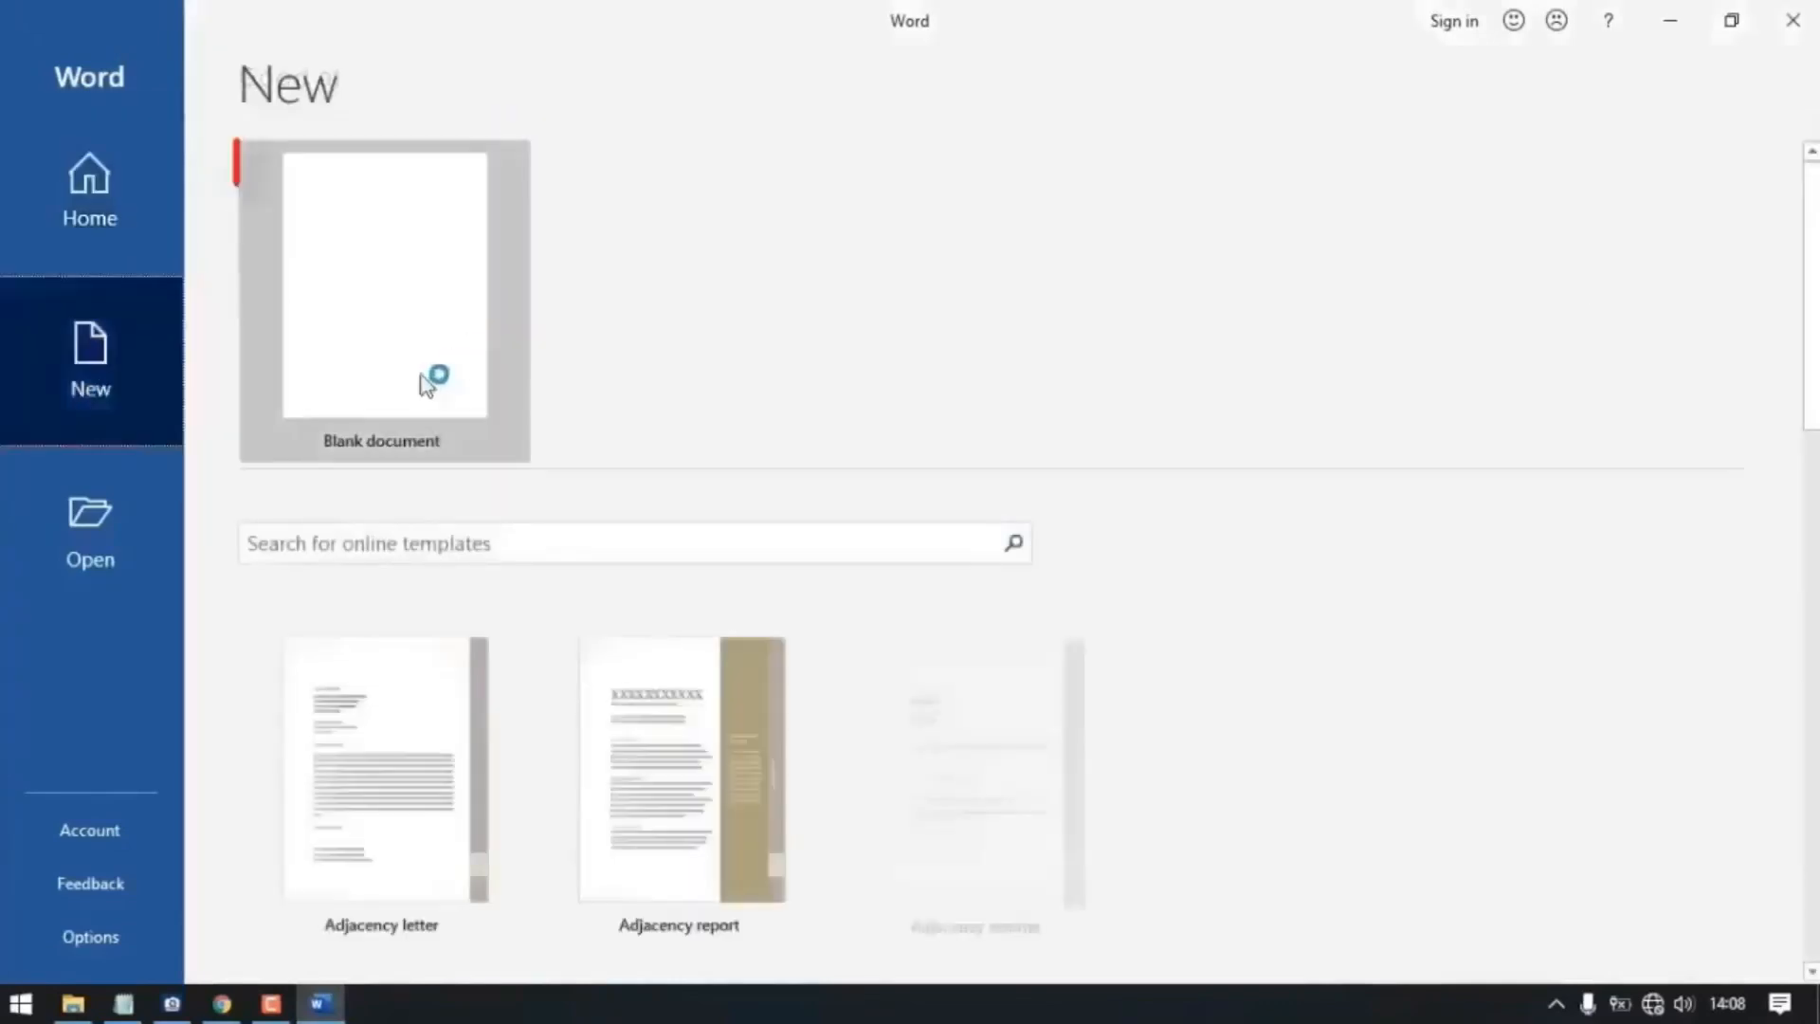
{"action": "left_click", "coordinate": [386, 321]}
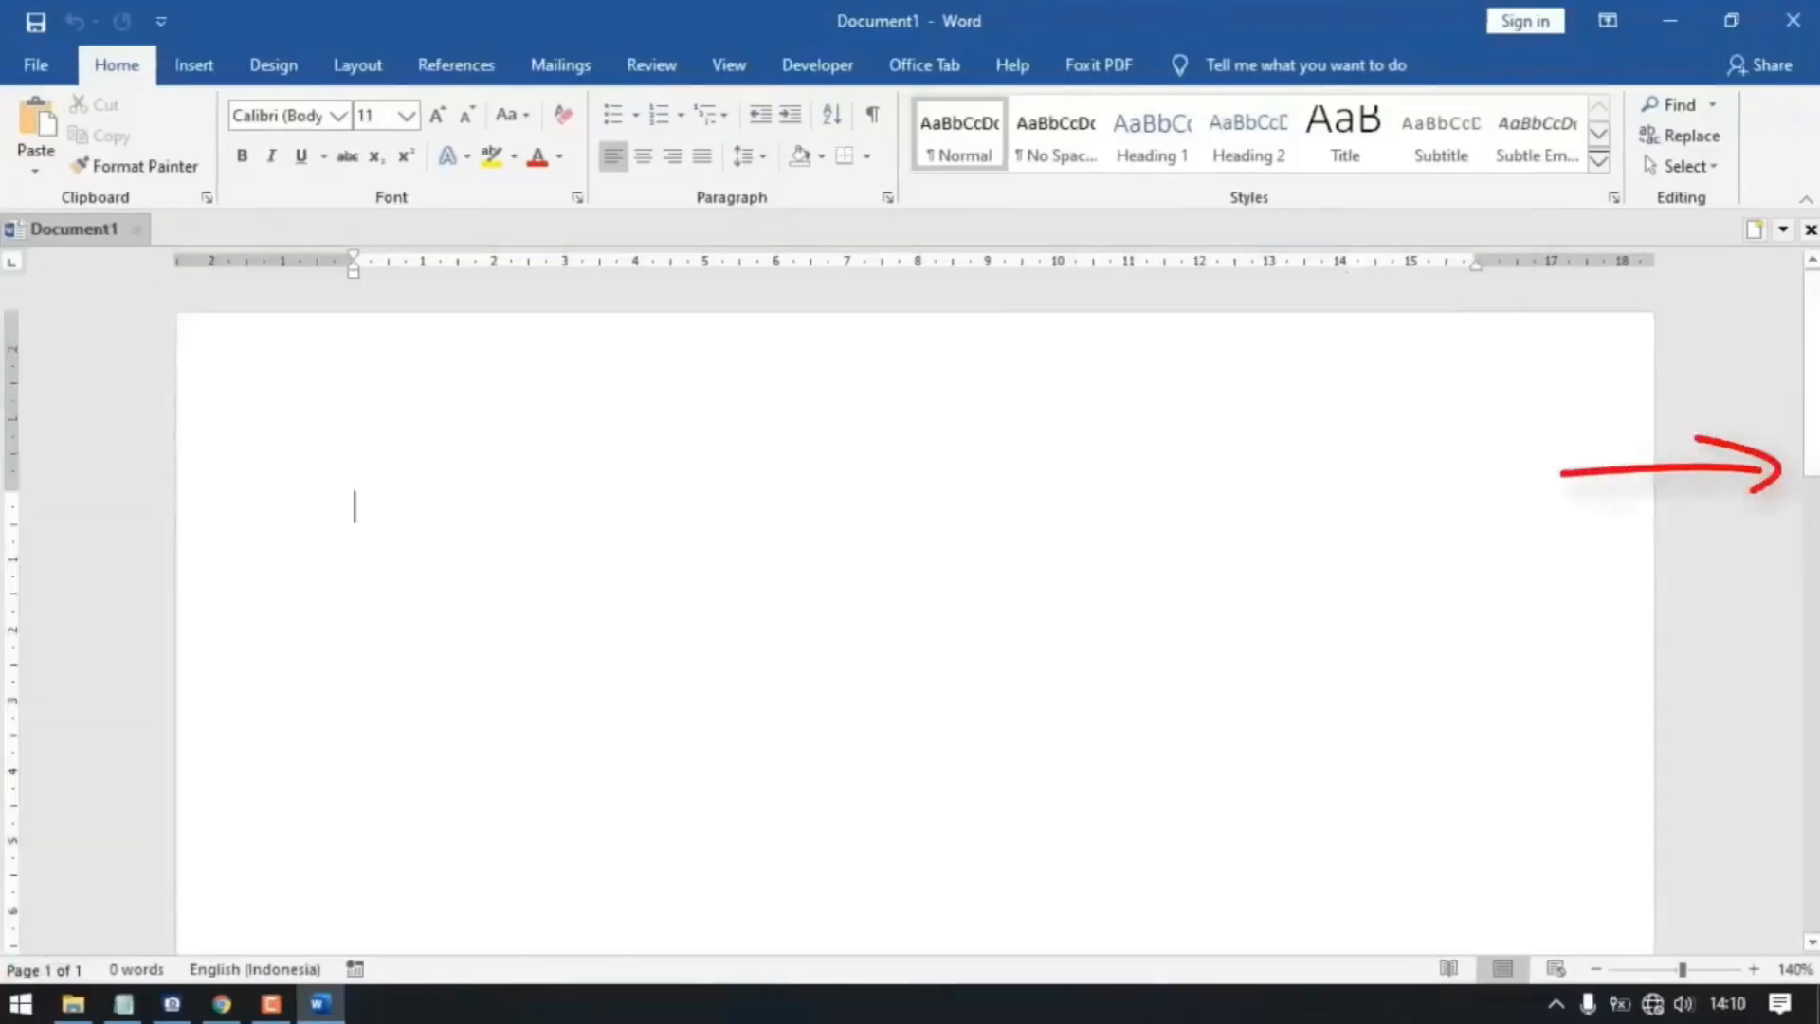
Step: Start saving the new document and browse to New folder on Local Disk (E:) as its location
{"action": "mouse_move", "coordinate": [1813, 441]}
{"action": "left_mouse_down"}
{"action": "mouse_move", "coordinate": [1813, 929]}
{"action": "mouse_move", "coordinate": [1778, 348]}
{"action": "left_mouse_up"}
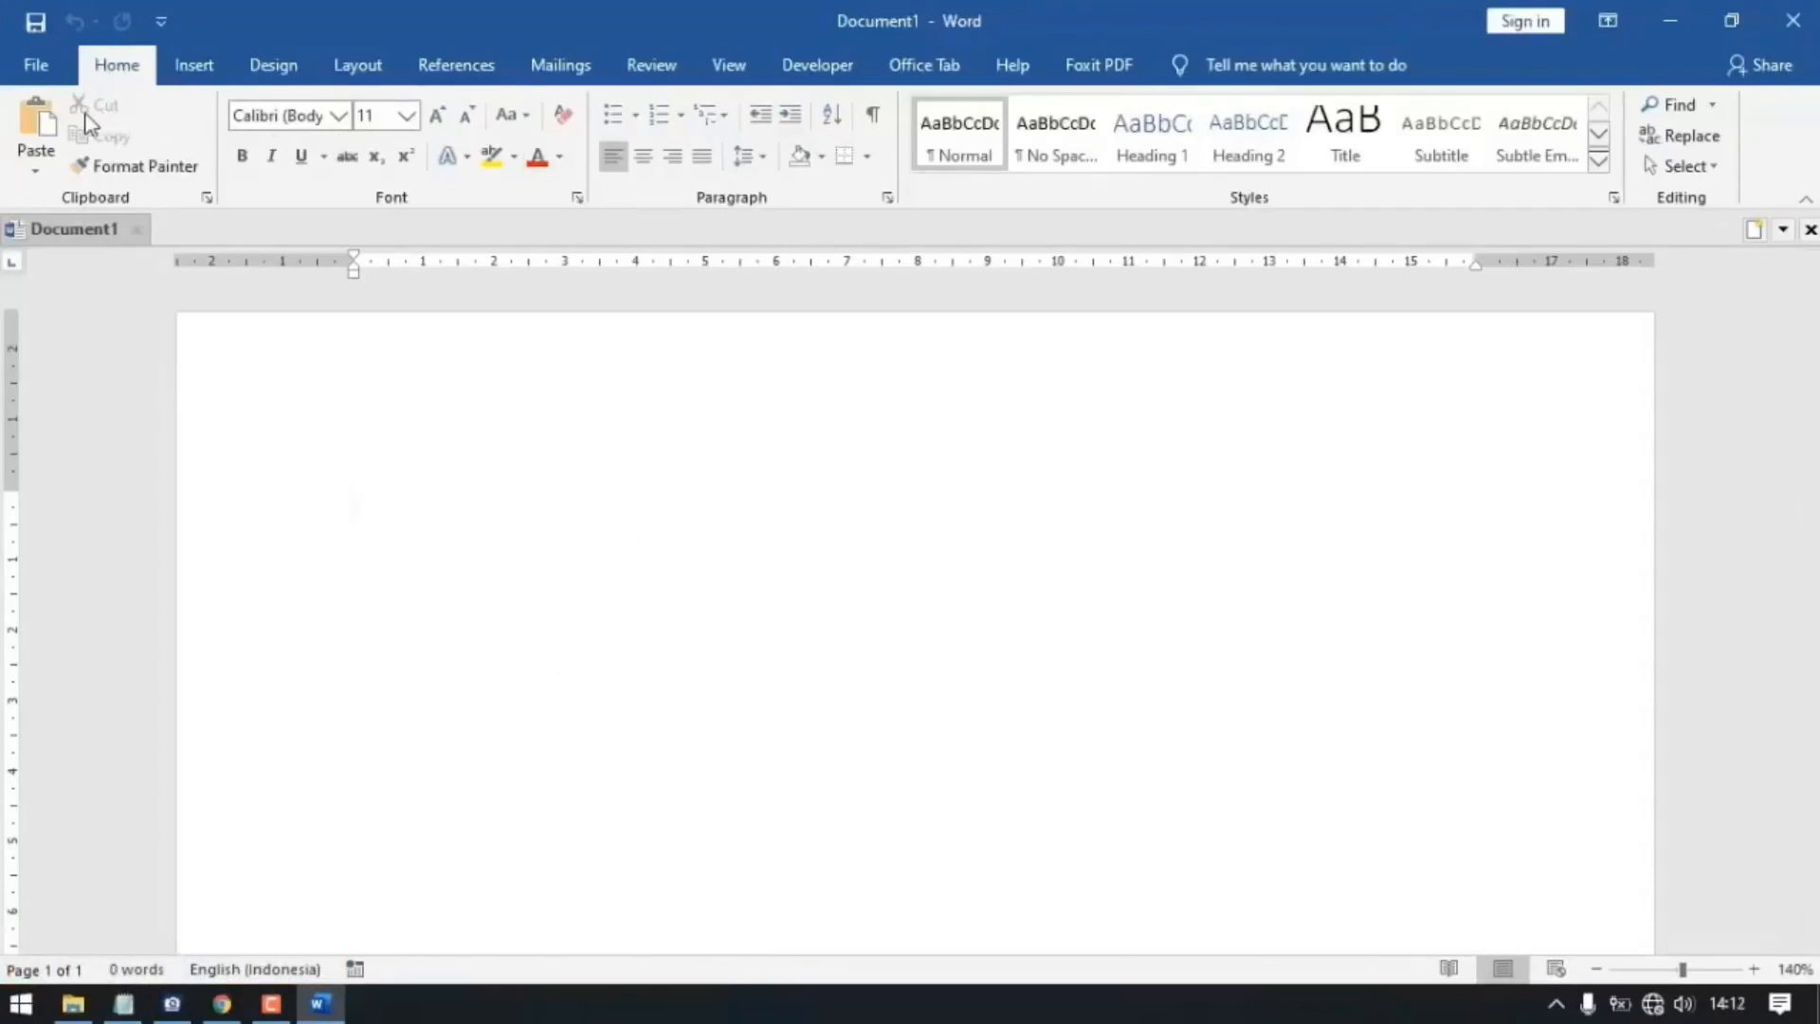
{"action": "left_click", "coordinate": [36, 67]}
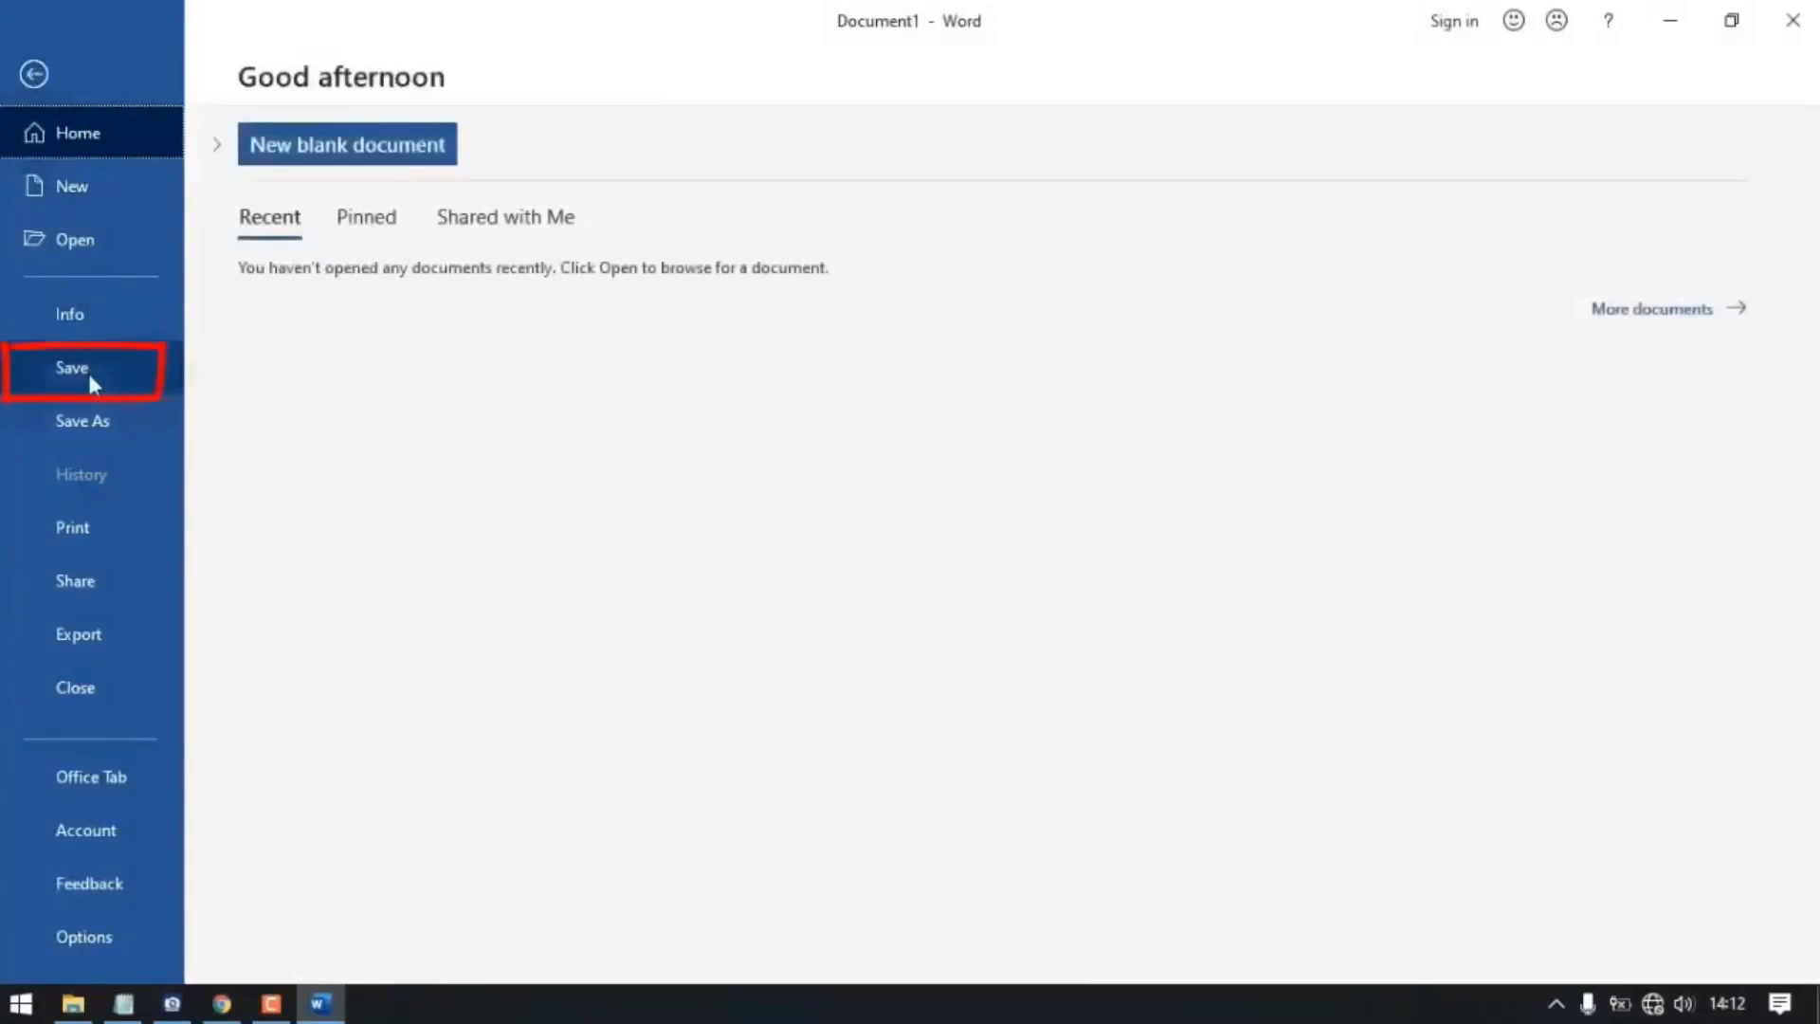
{"action": "left_click", "coordinate": [89, 373]}
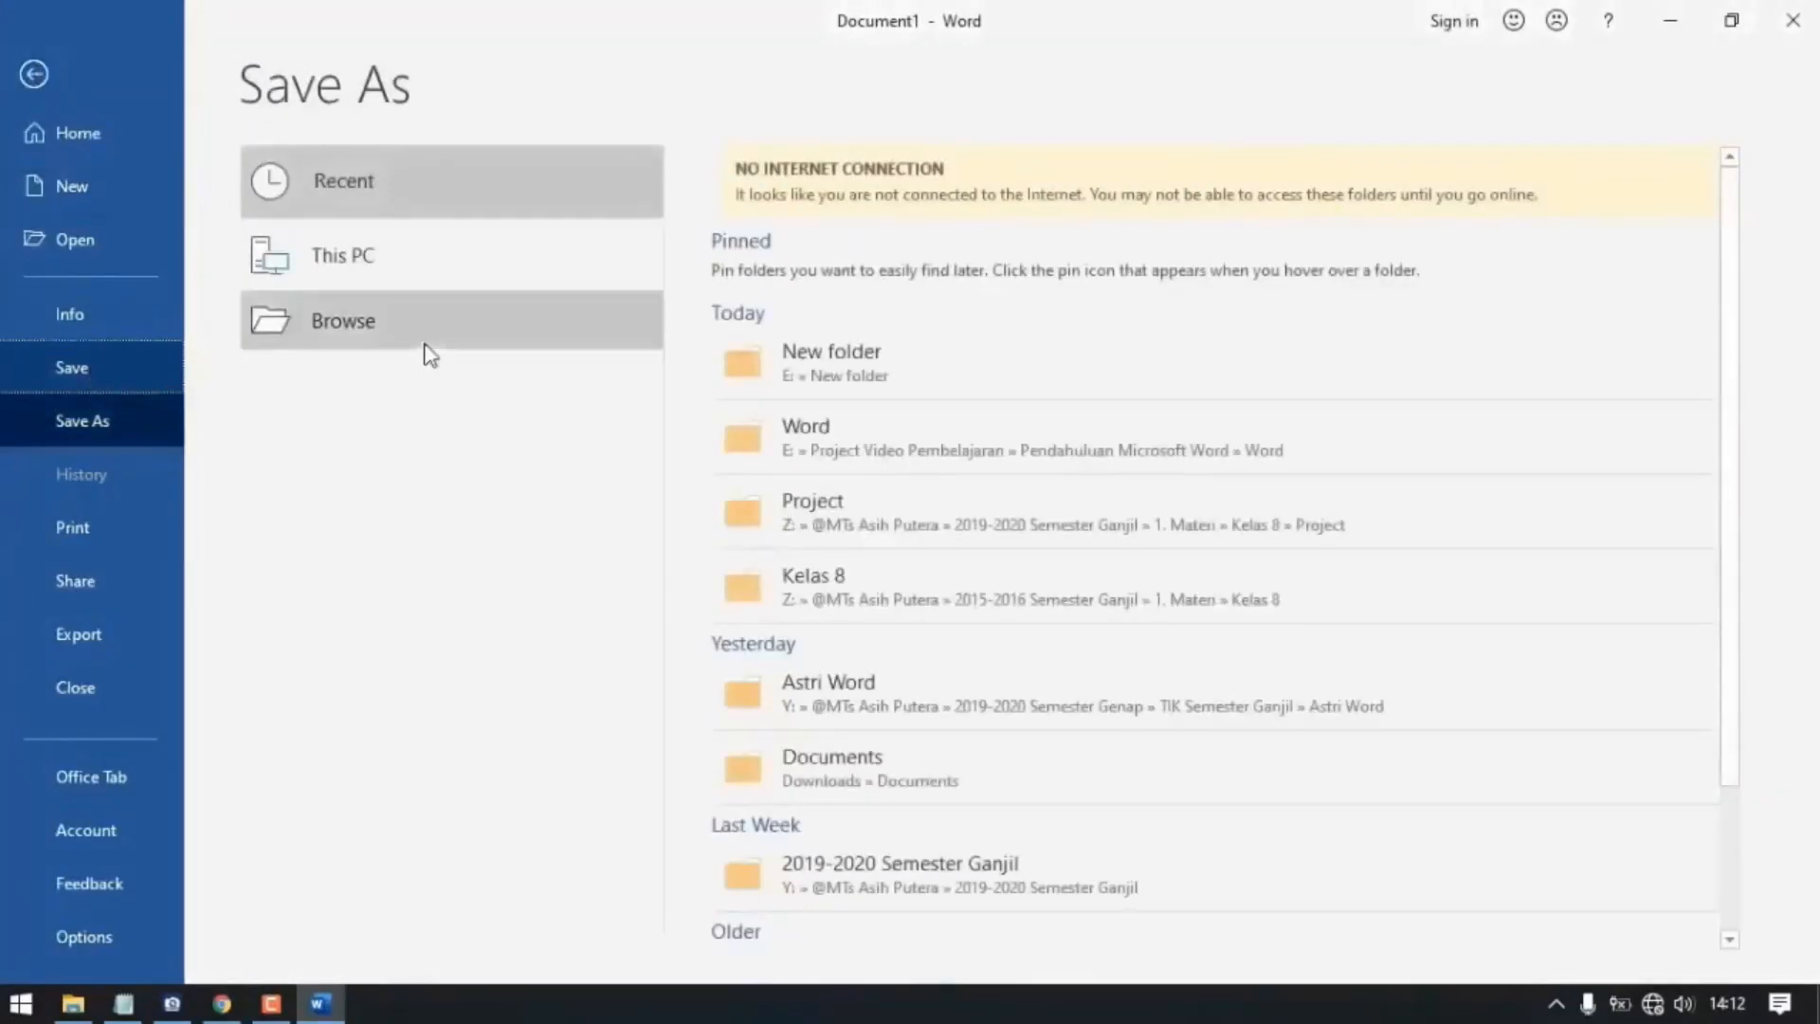
{"action": "left_click", "coordinate": [368, 322]}
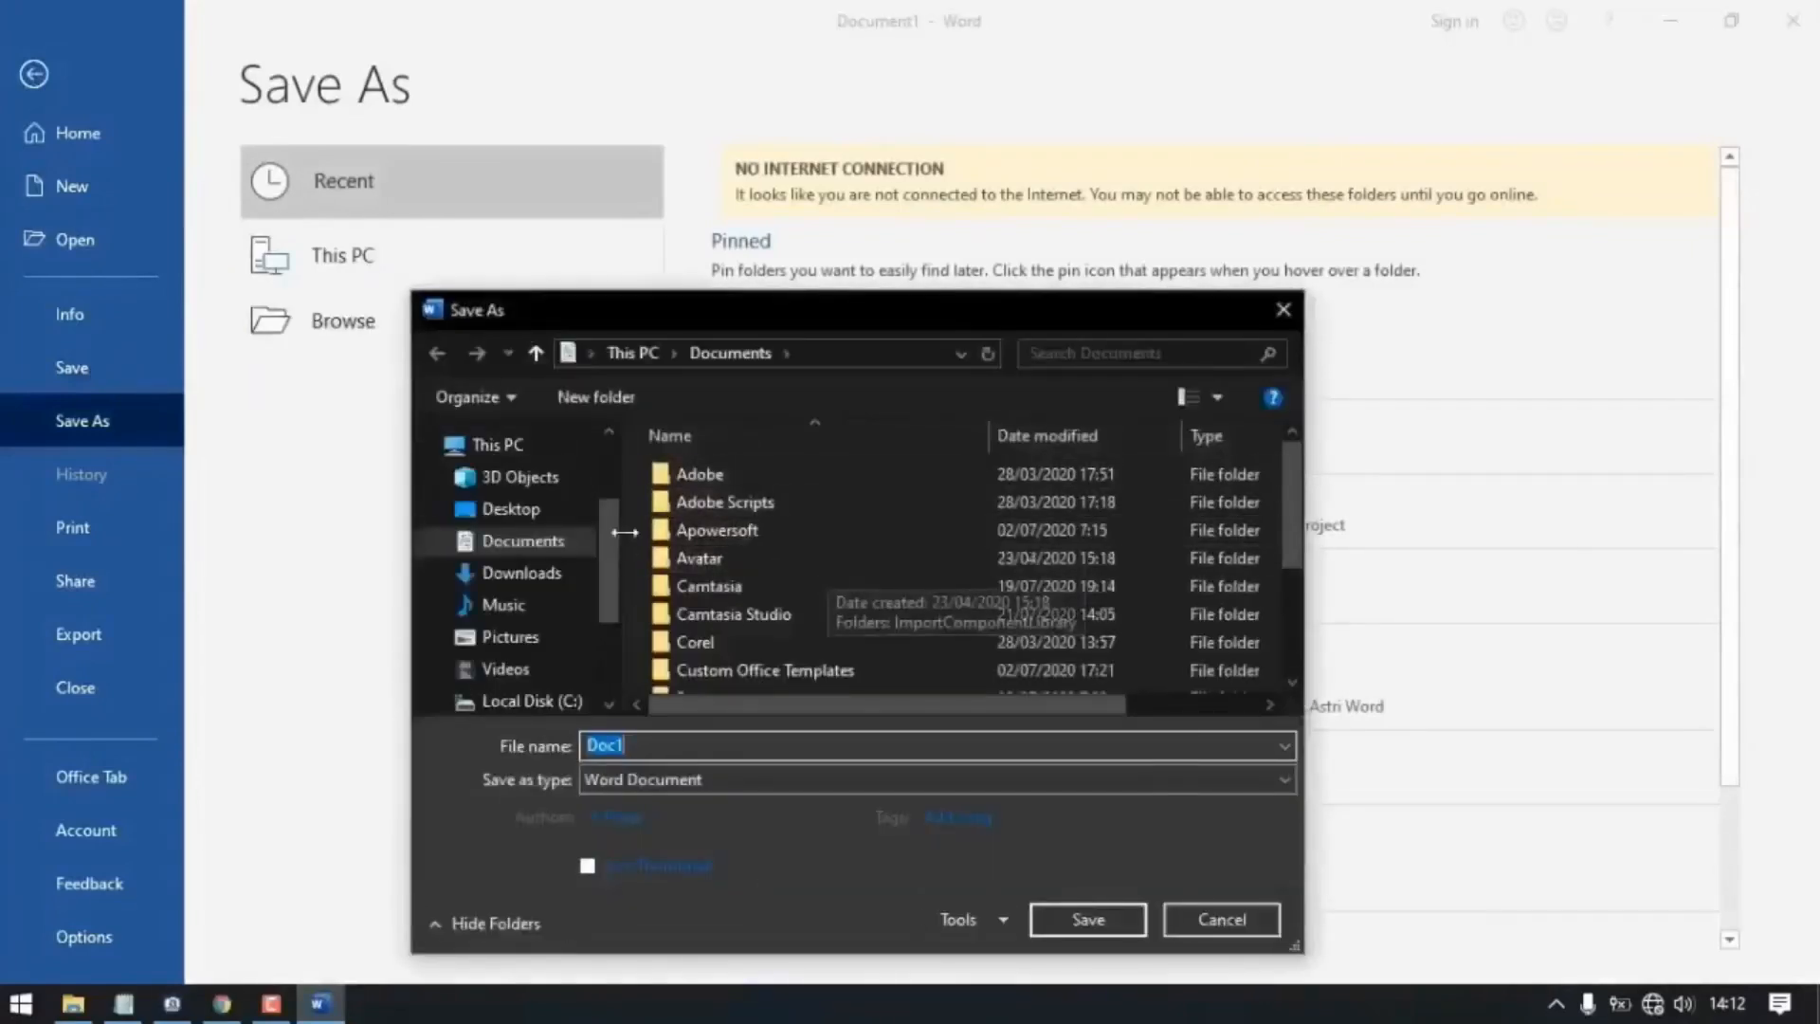
{"action": "scroll", "coordinate": [618, 630], "scroll_direction": "down", "scroll_amount": 2}
{"action": "left_click", "coordinate": [567, 595]}
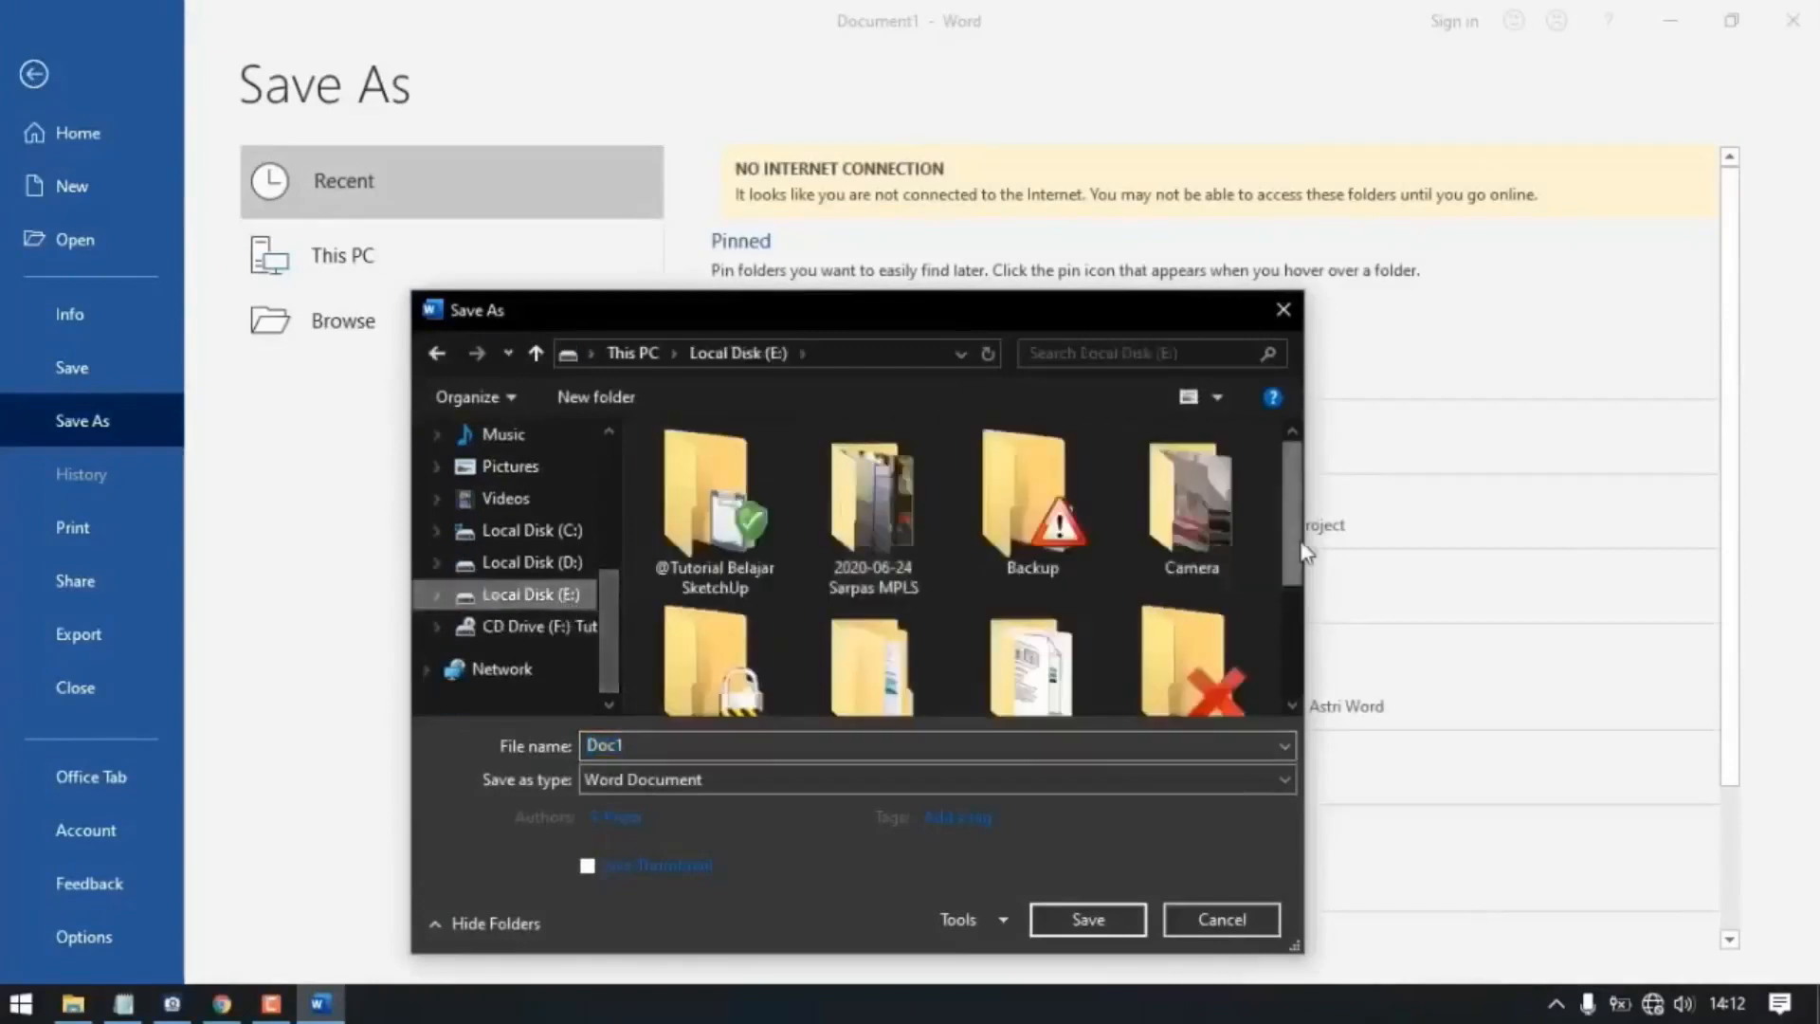
{"action": "scroll", "coordinate": [1277, 664], "scroll_direction": "down", "scroll_amount": 2}
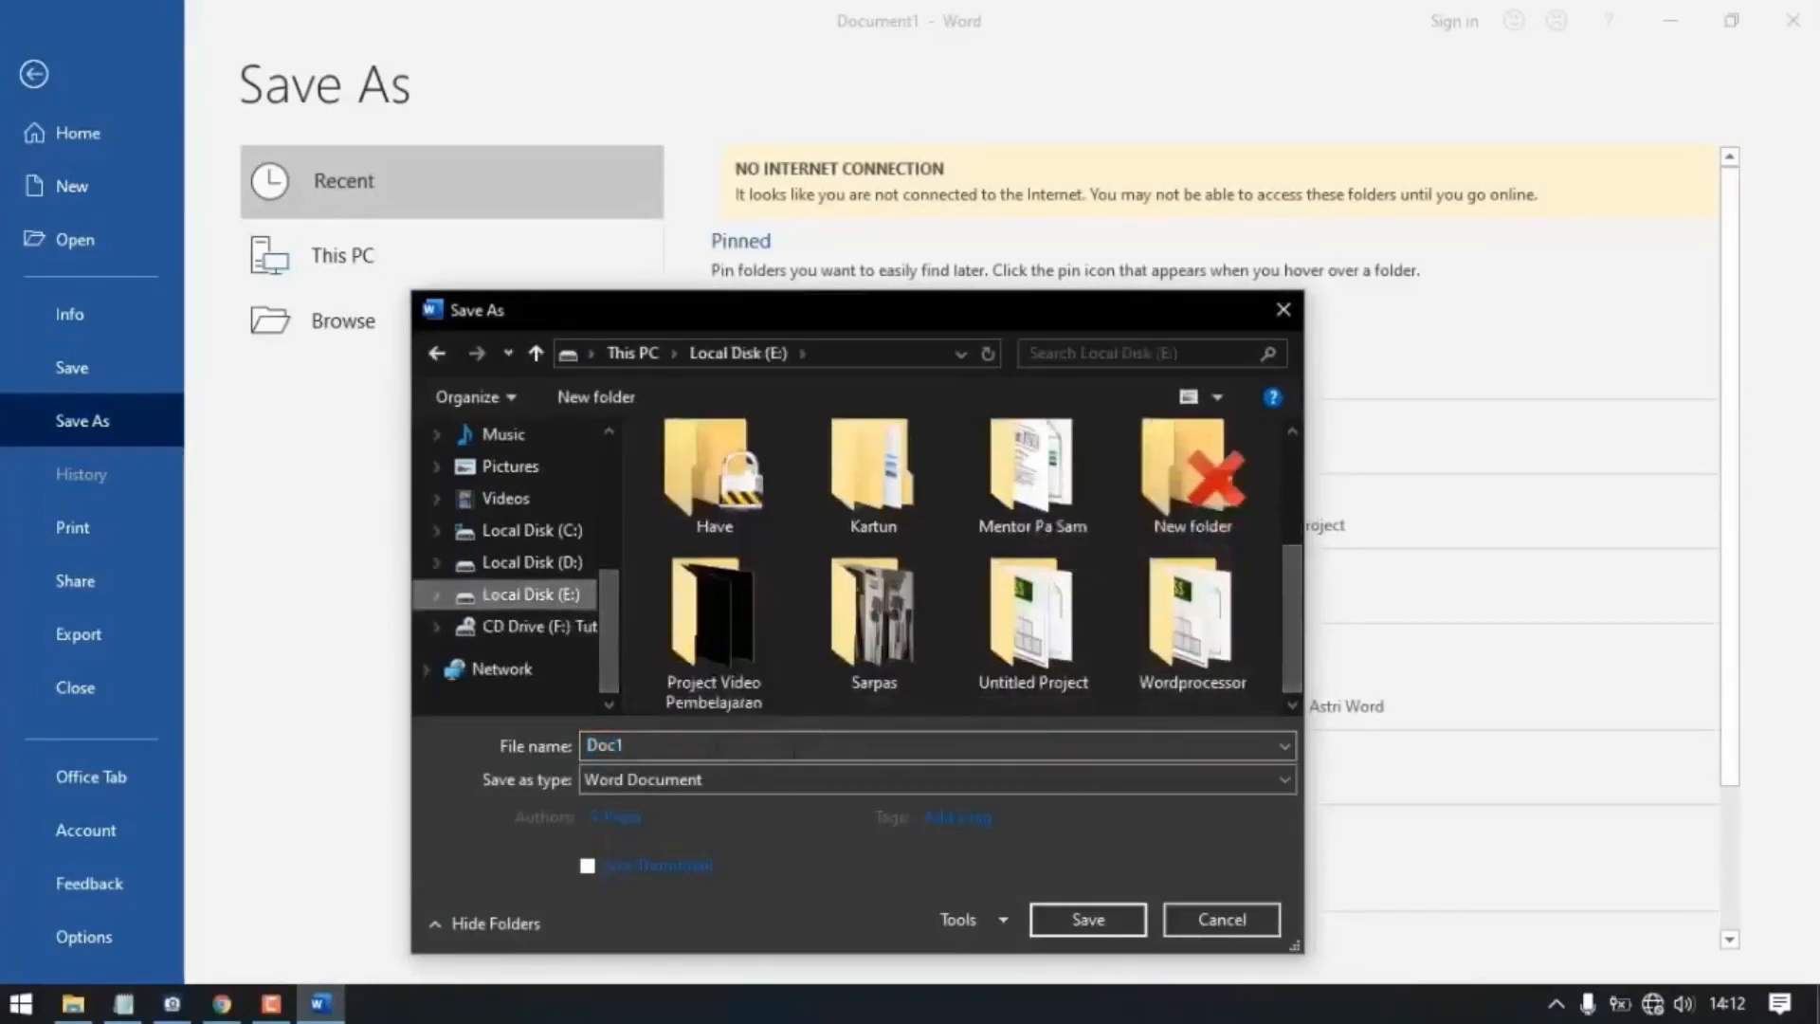
{"action": "left_click", "coordinate": [1187, 486]}
{"action": "double_click", "coordinate": [1186, 475]}
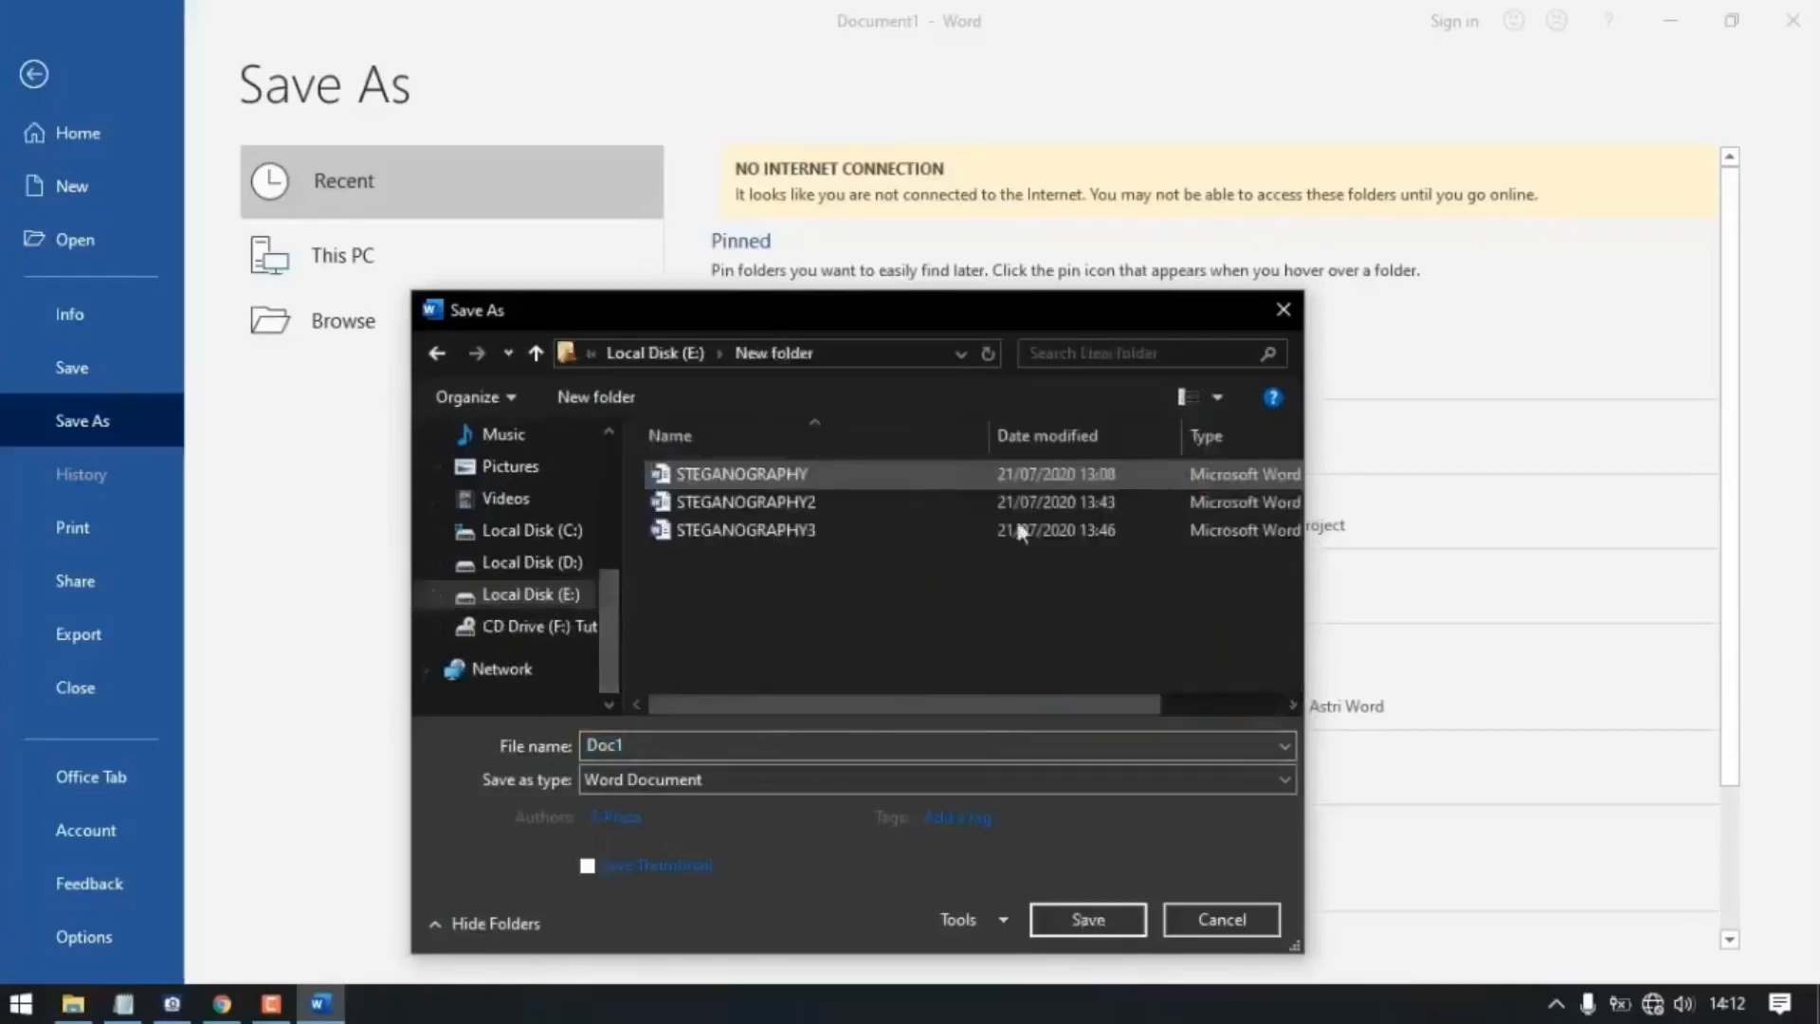
Step: Name the file "dokumen 1" and save it as a Word Document
{"action": "left_click", "coordinate": [703, 745]}
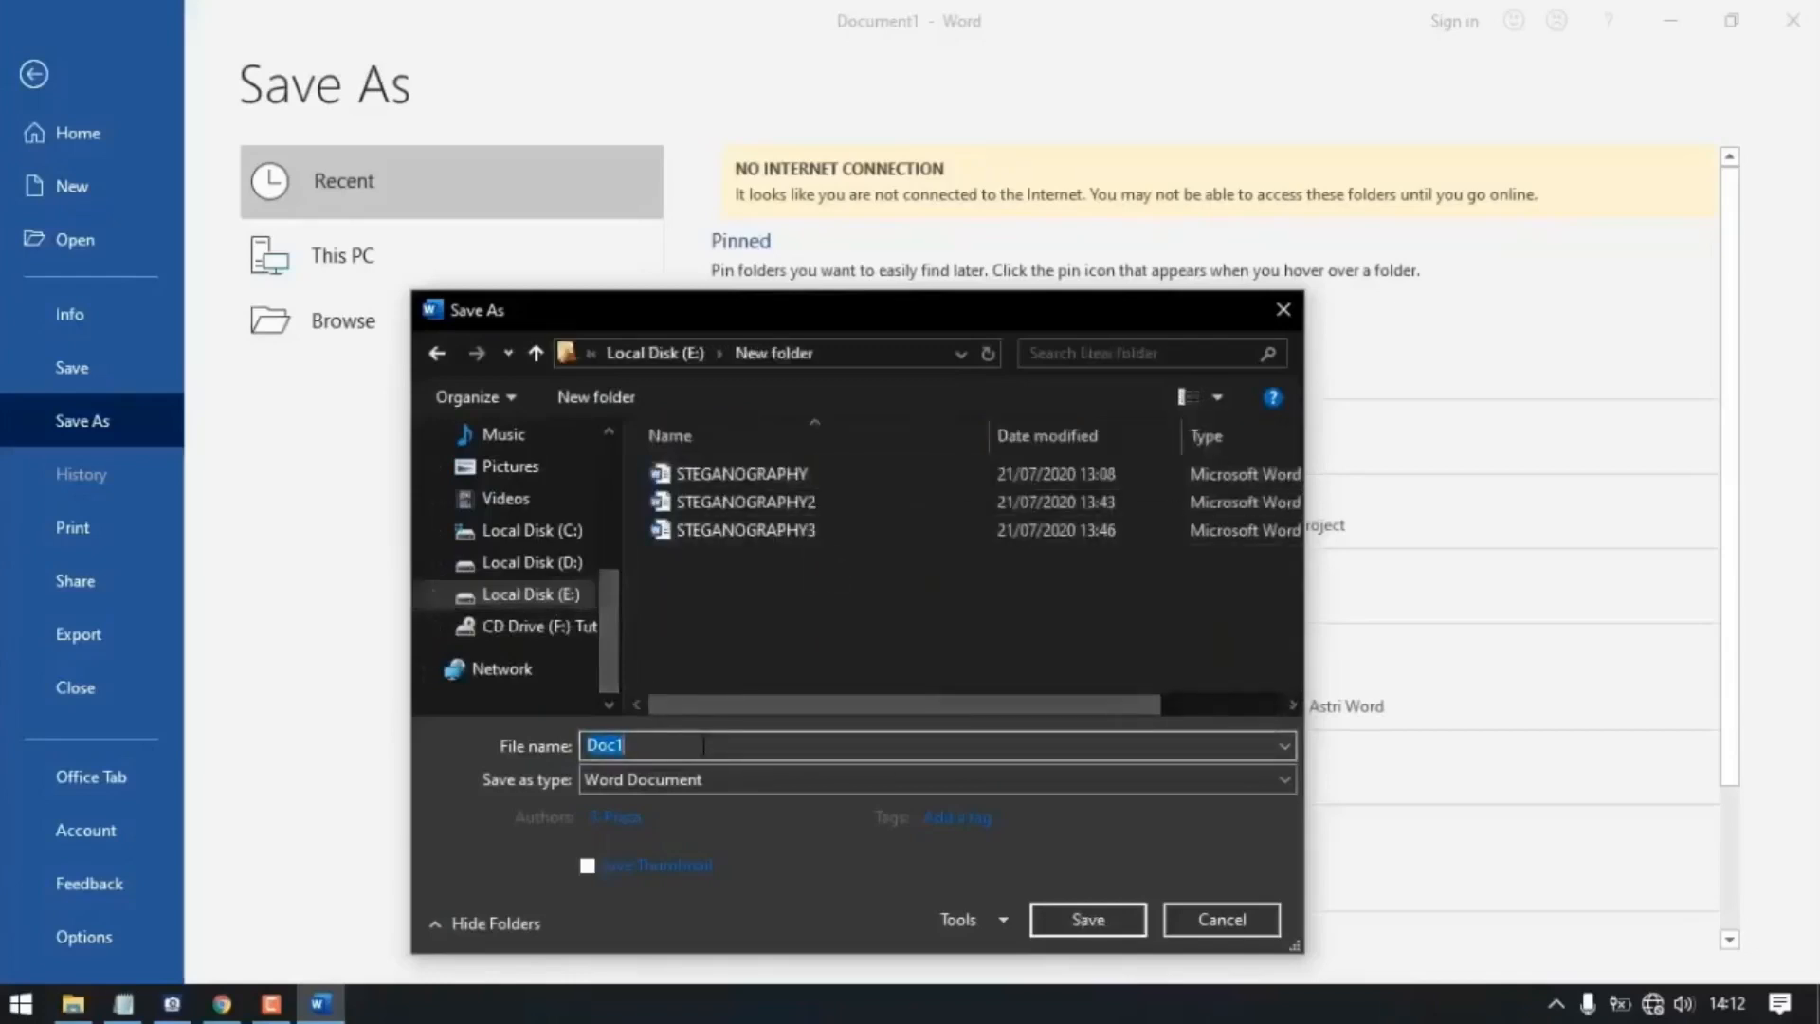
{"action": "type", "text": "dokumen"}
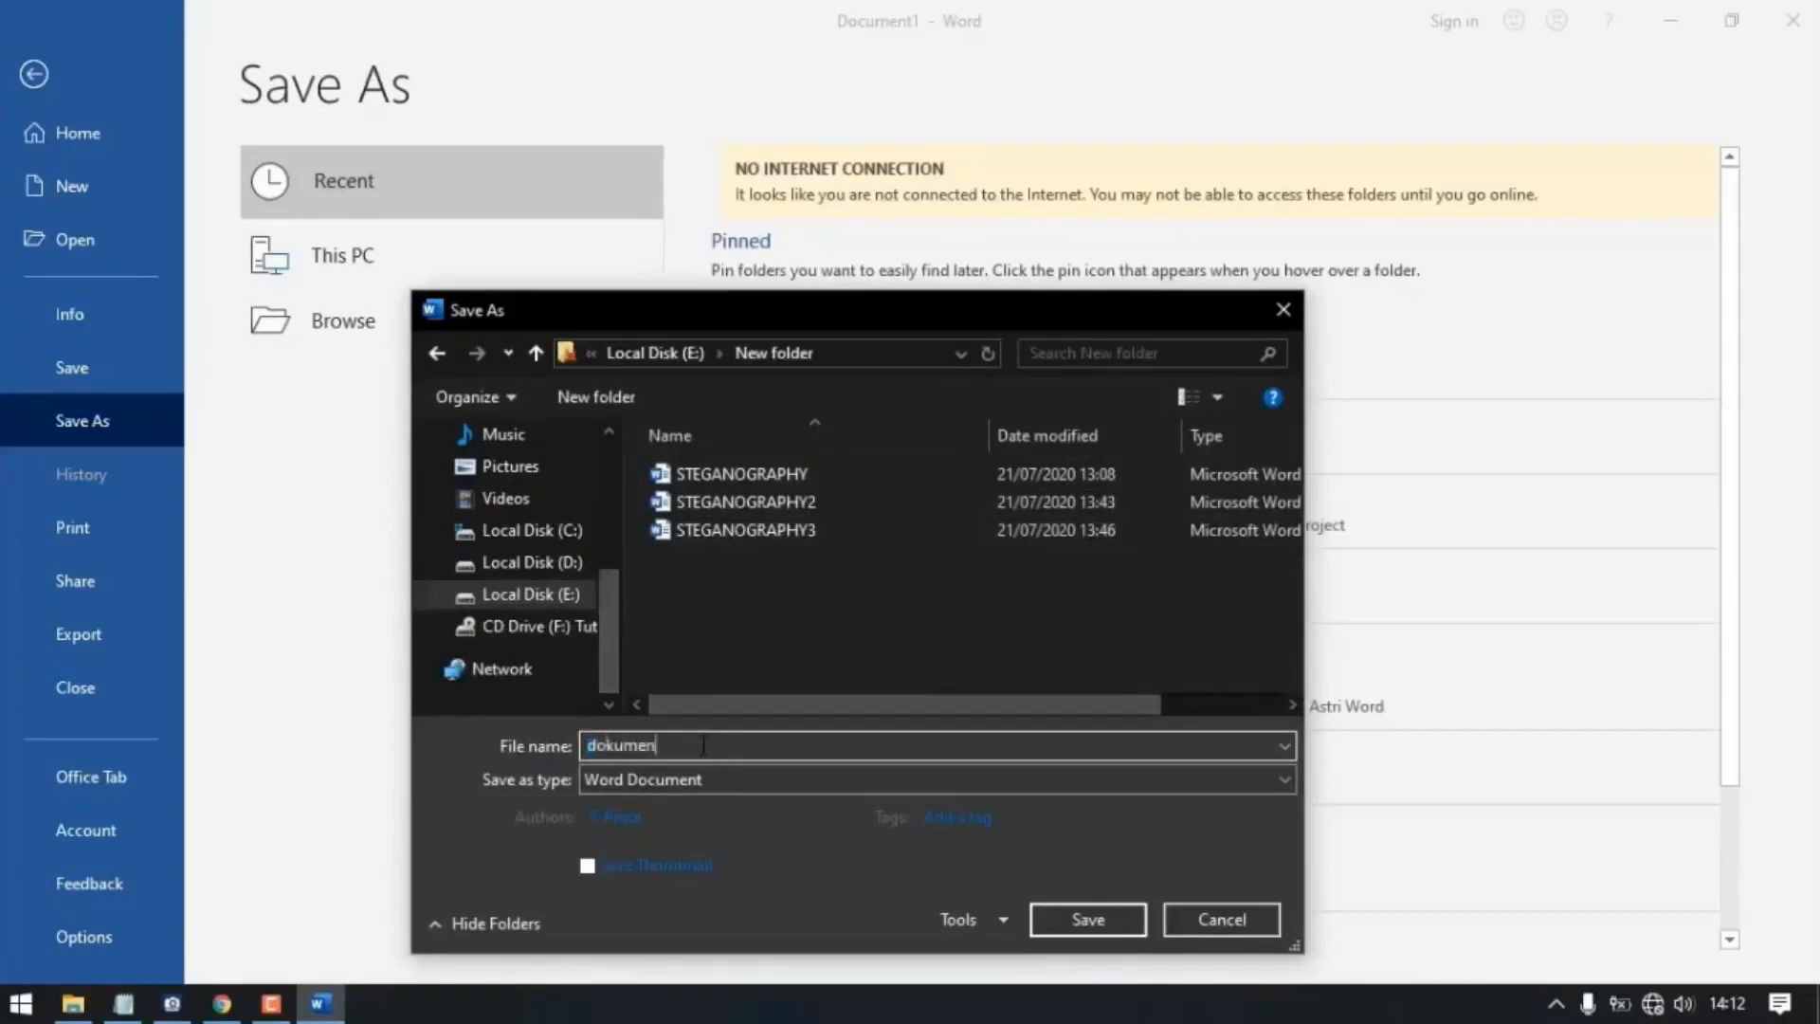
{"action": "type", "text": " 1"}
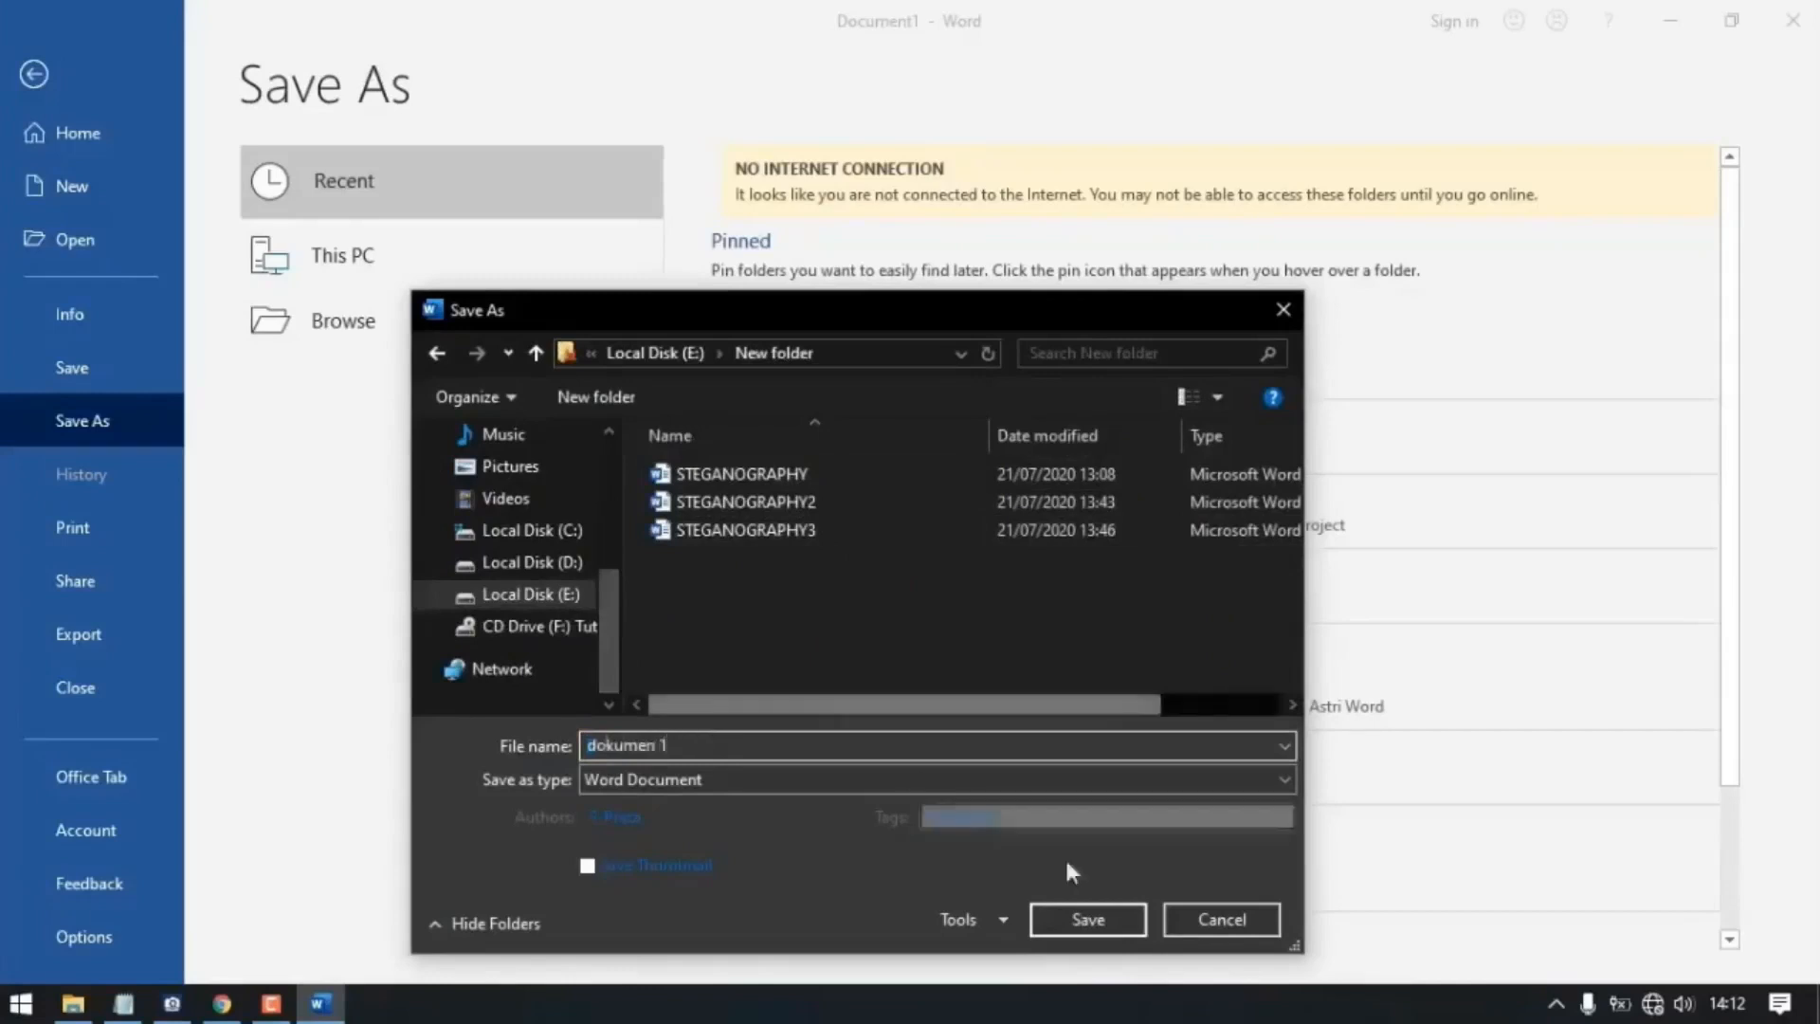
{"action": "left_click", "coordinate": [1117, 925]}
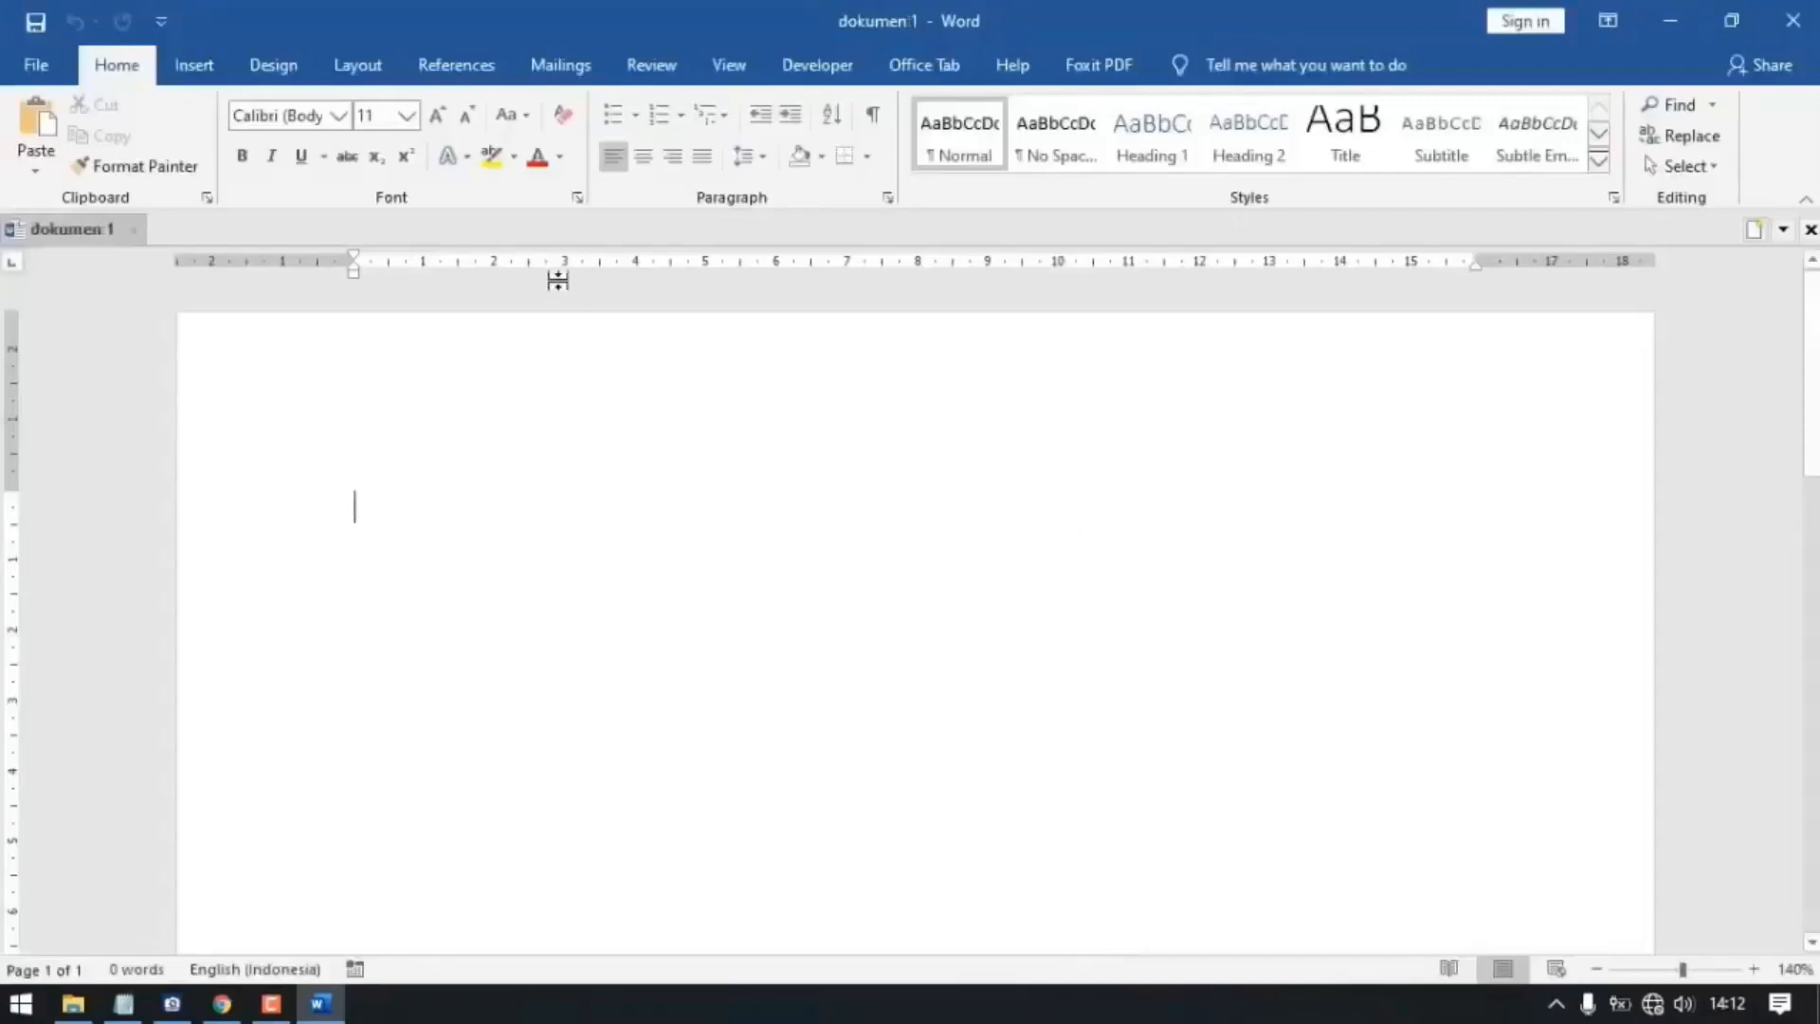
Step: Open the STEGANOGRAPHY document from New folder on Local Disk (E:)
{"action": "left_click", "coordinate": [38, 67]}
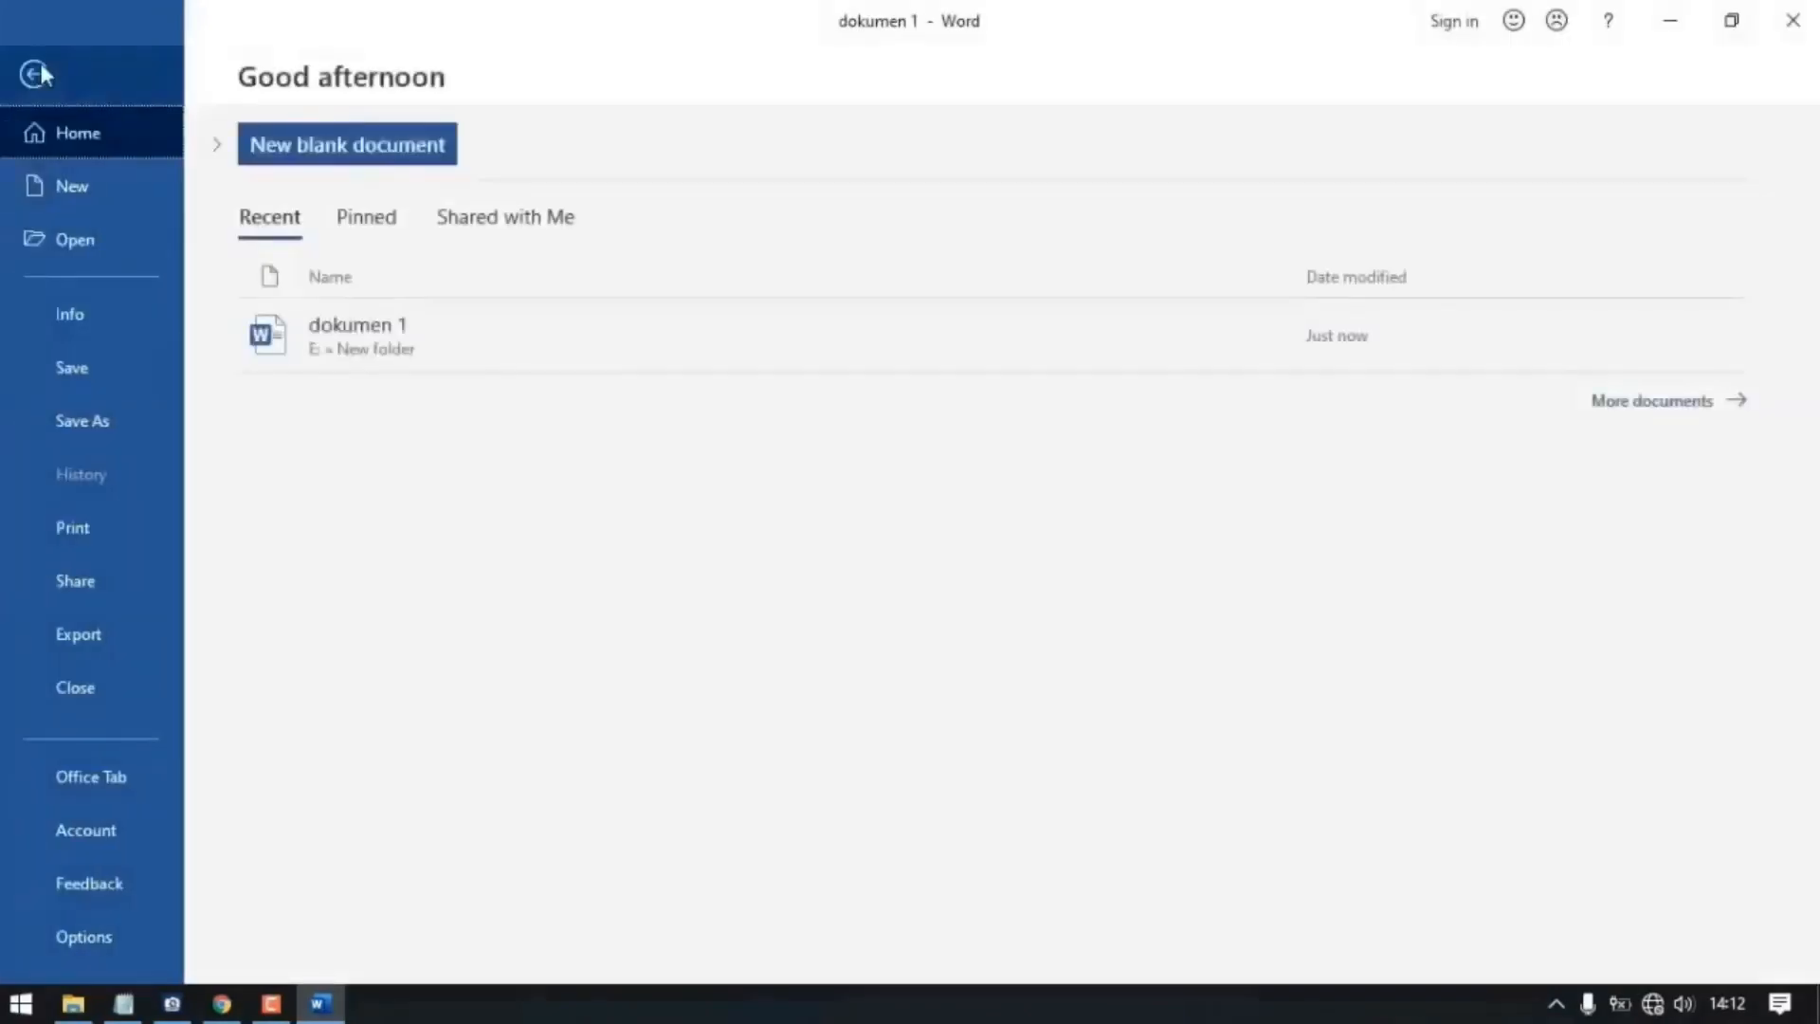
{"action": "left_click", "coordinate": [74, 248]}
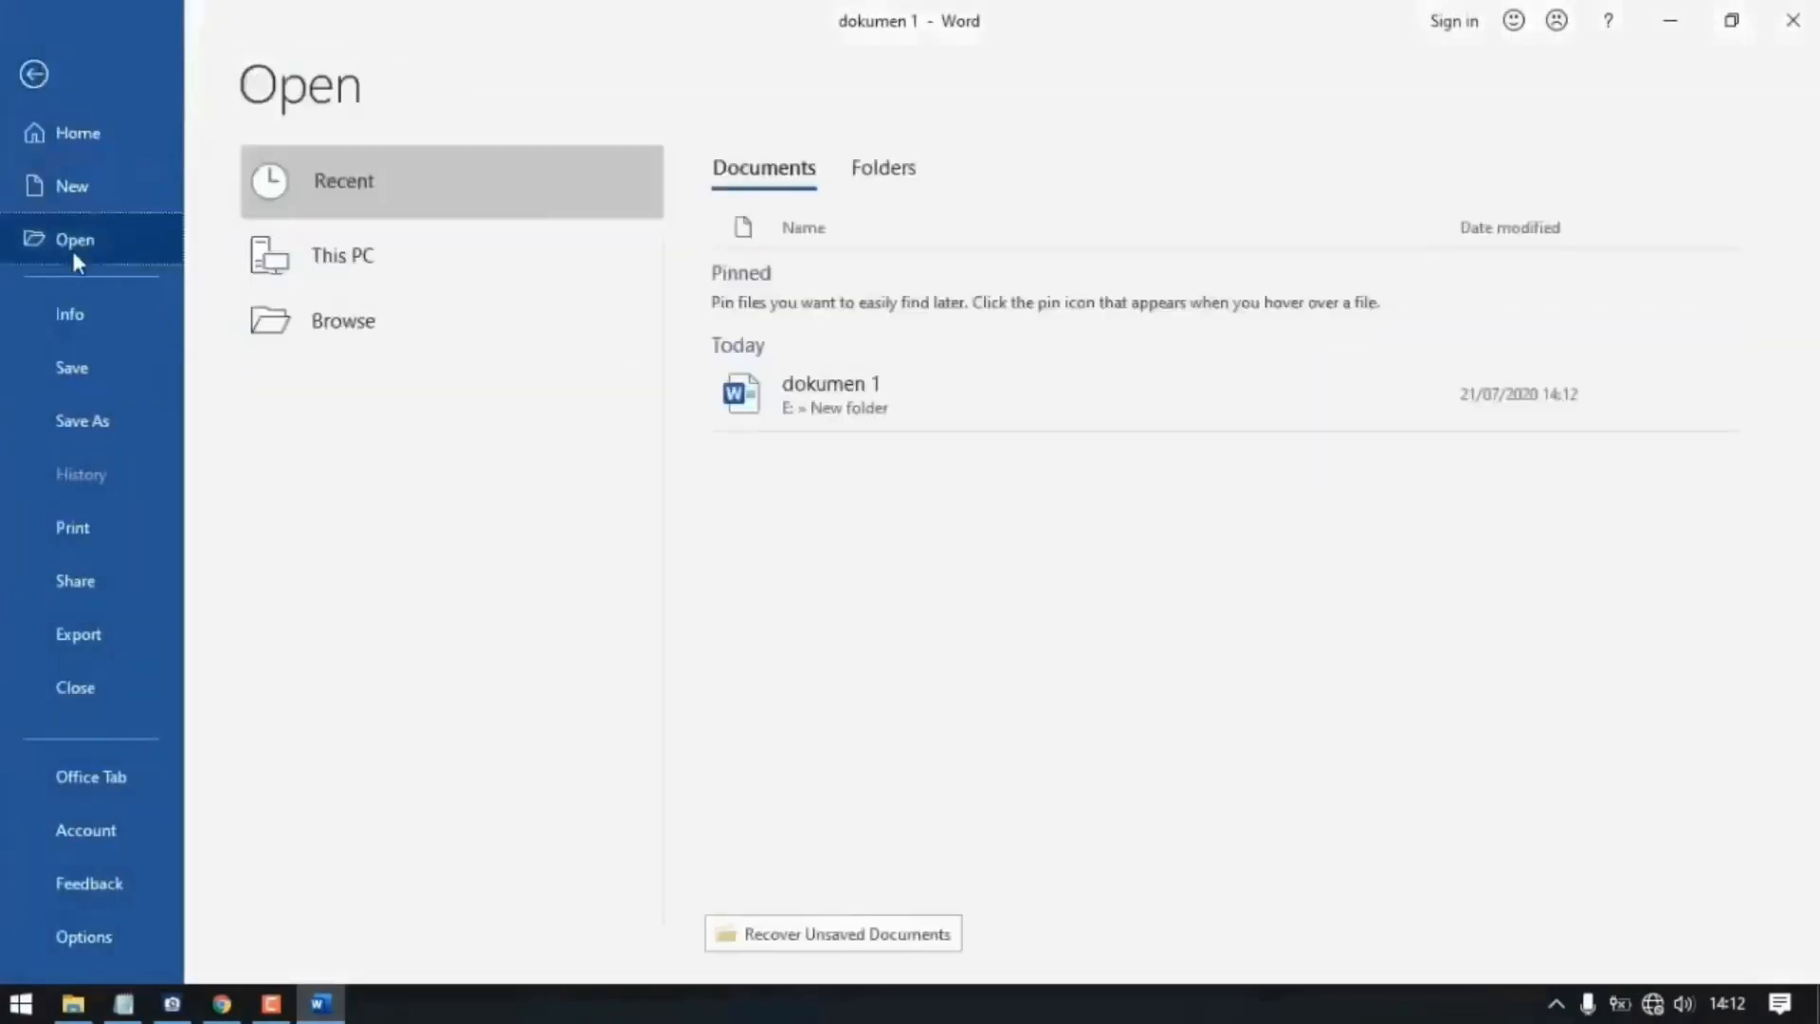
{"action": "left_click", "coordinate": [361, 346]}
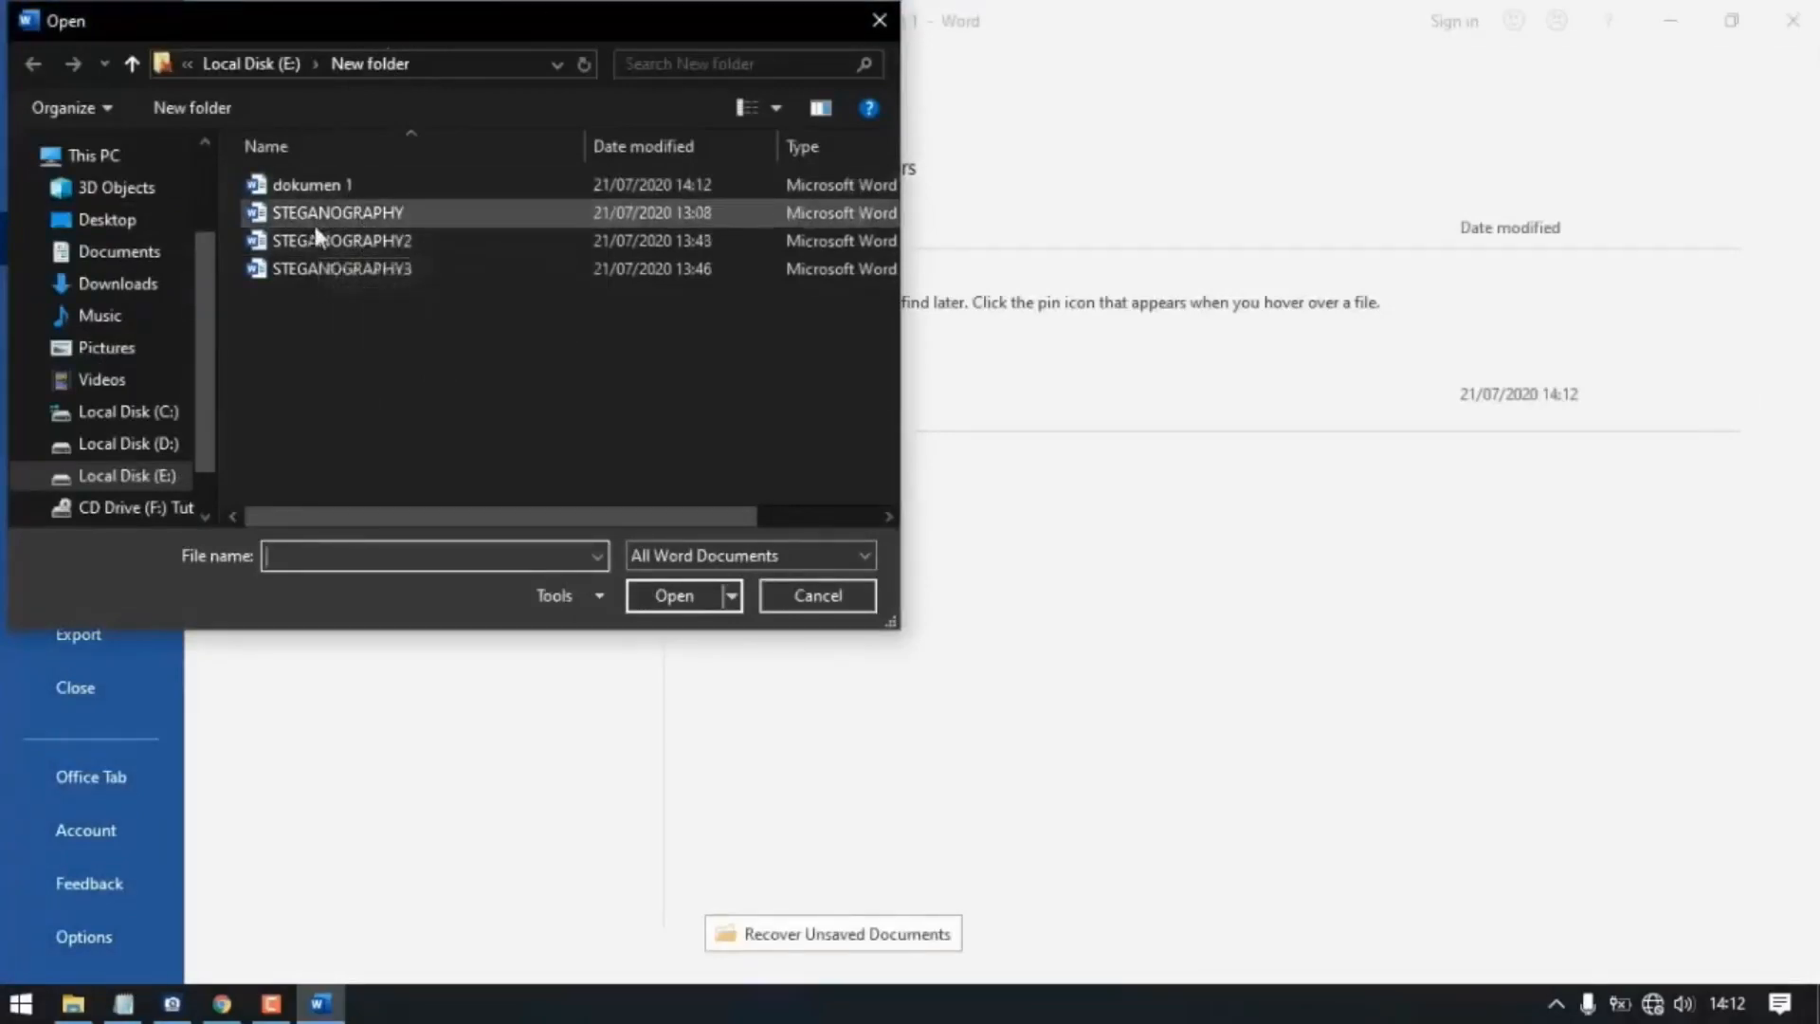
{"action": "left_click", "coordinate": [340, 212]}
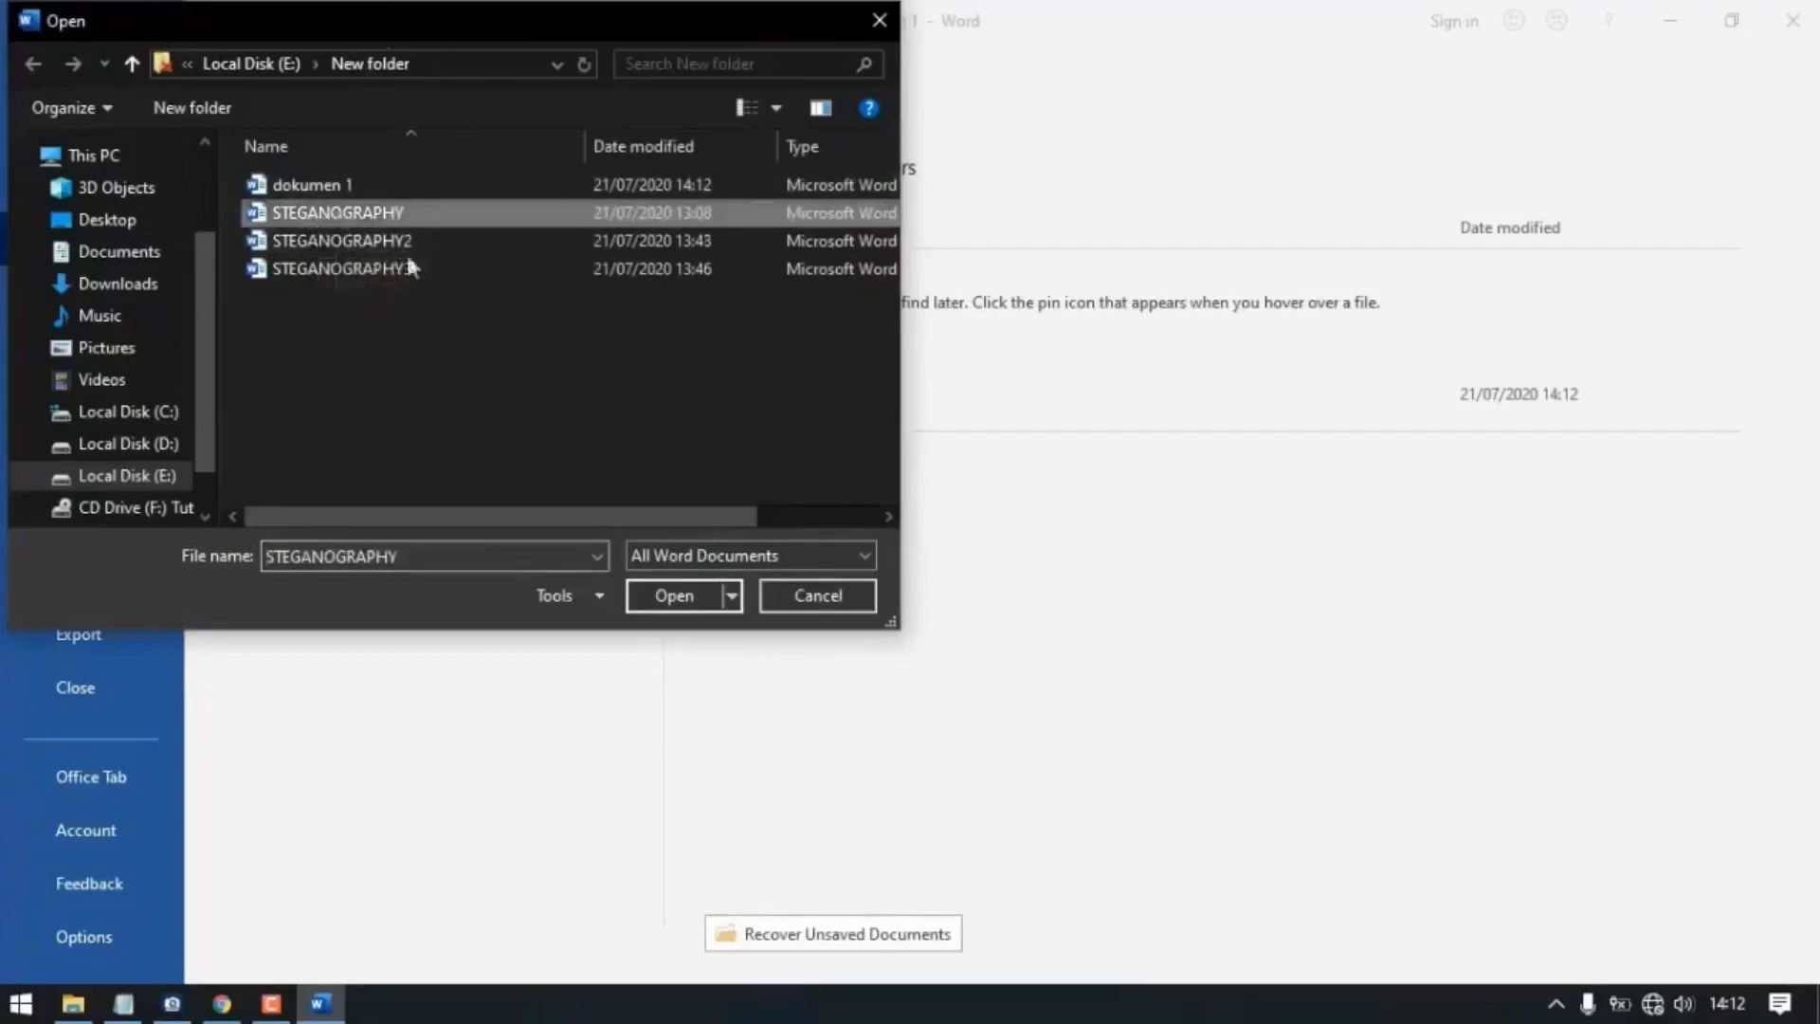
{"action": "left_click", "coordinate": [681, 593]}
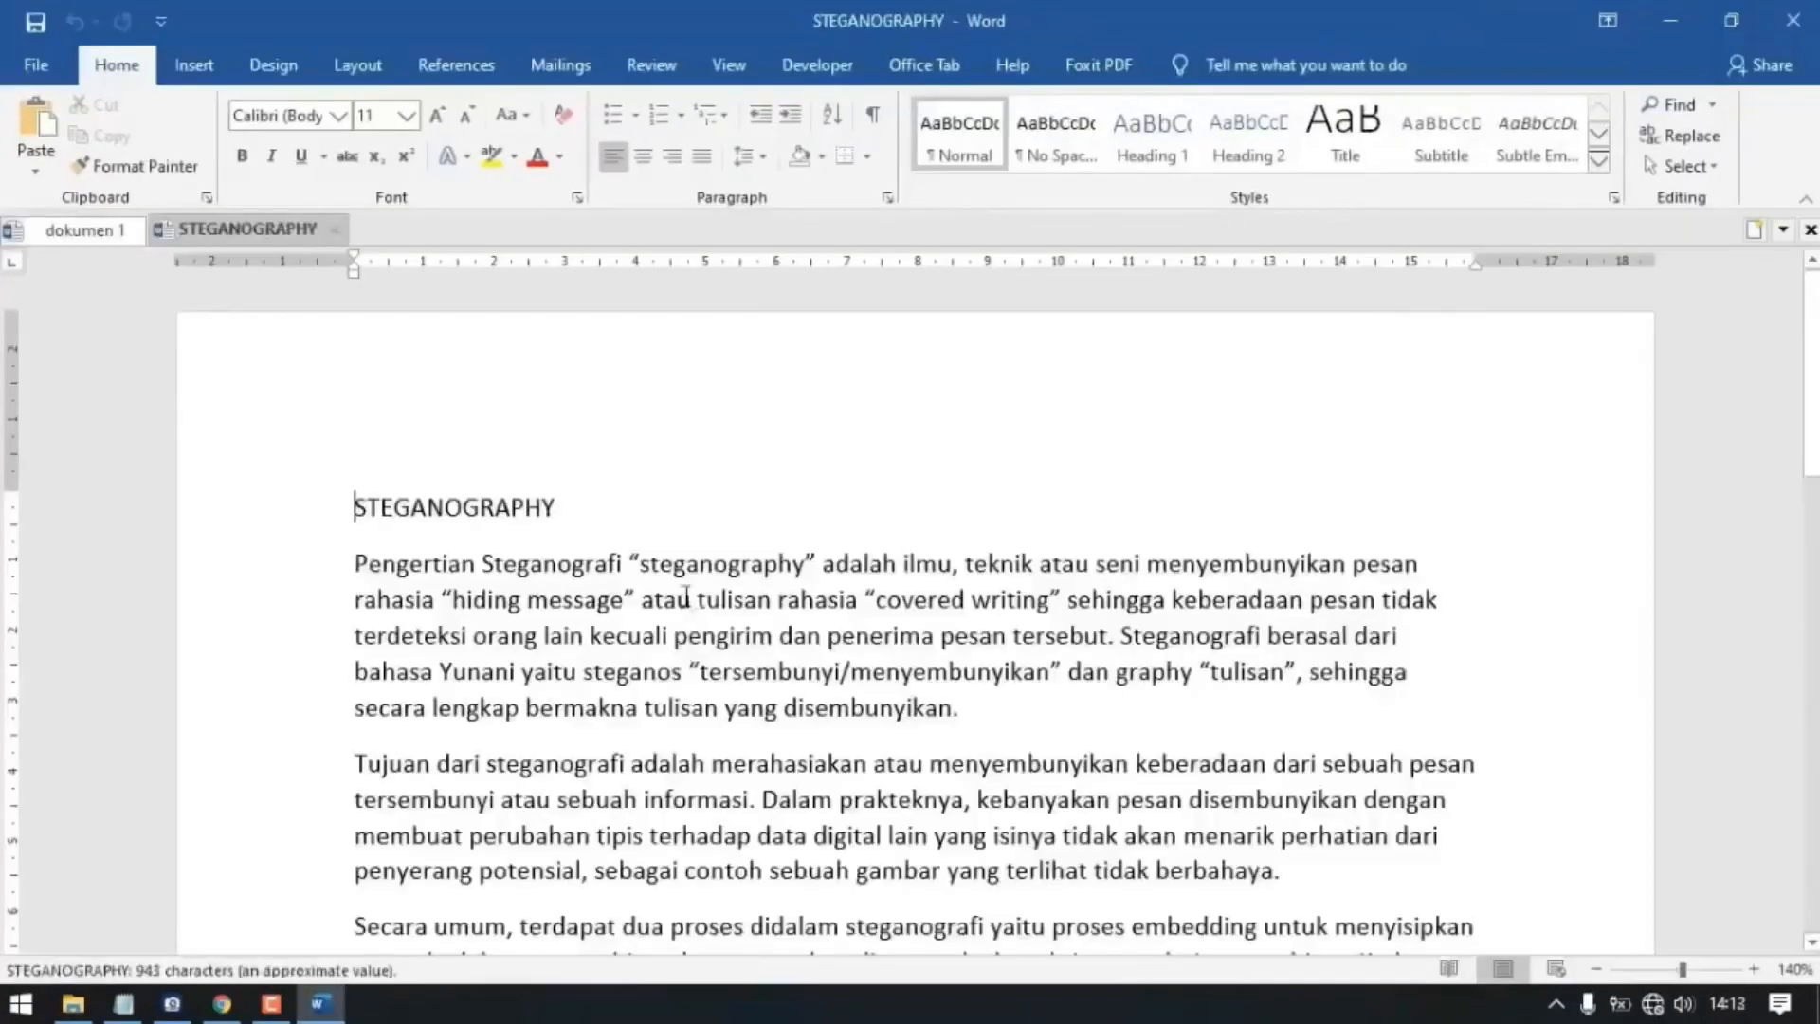
{"action": "scroll", "coordinate": [1498, 458], "scroll_direction": "down", "scroll_amount": 3}
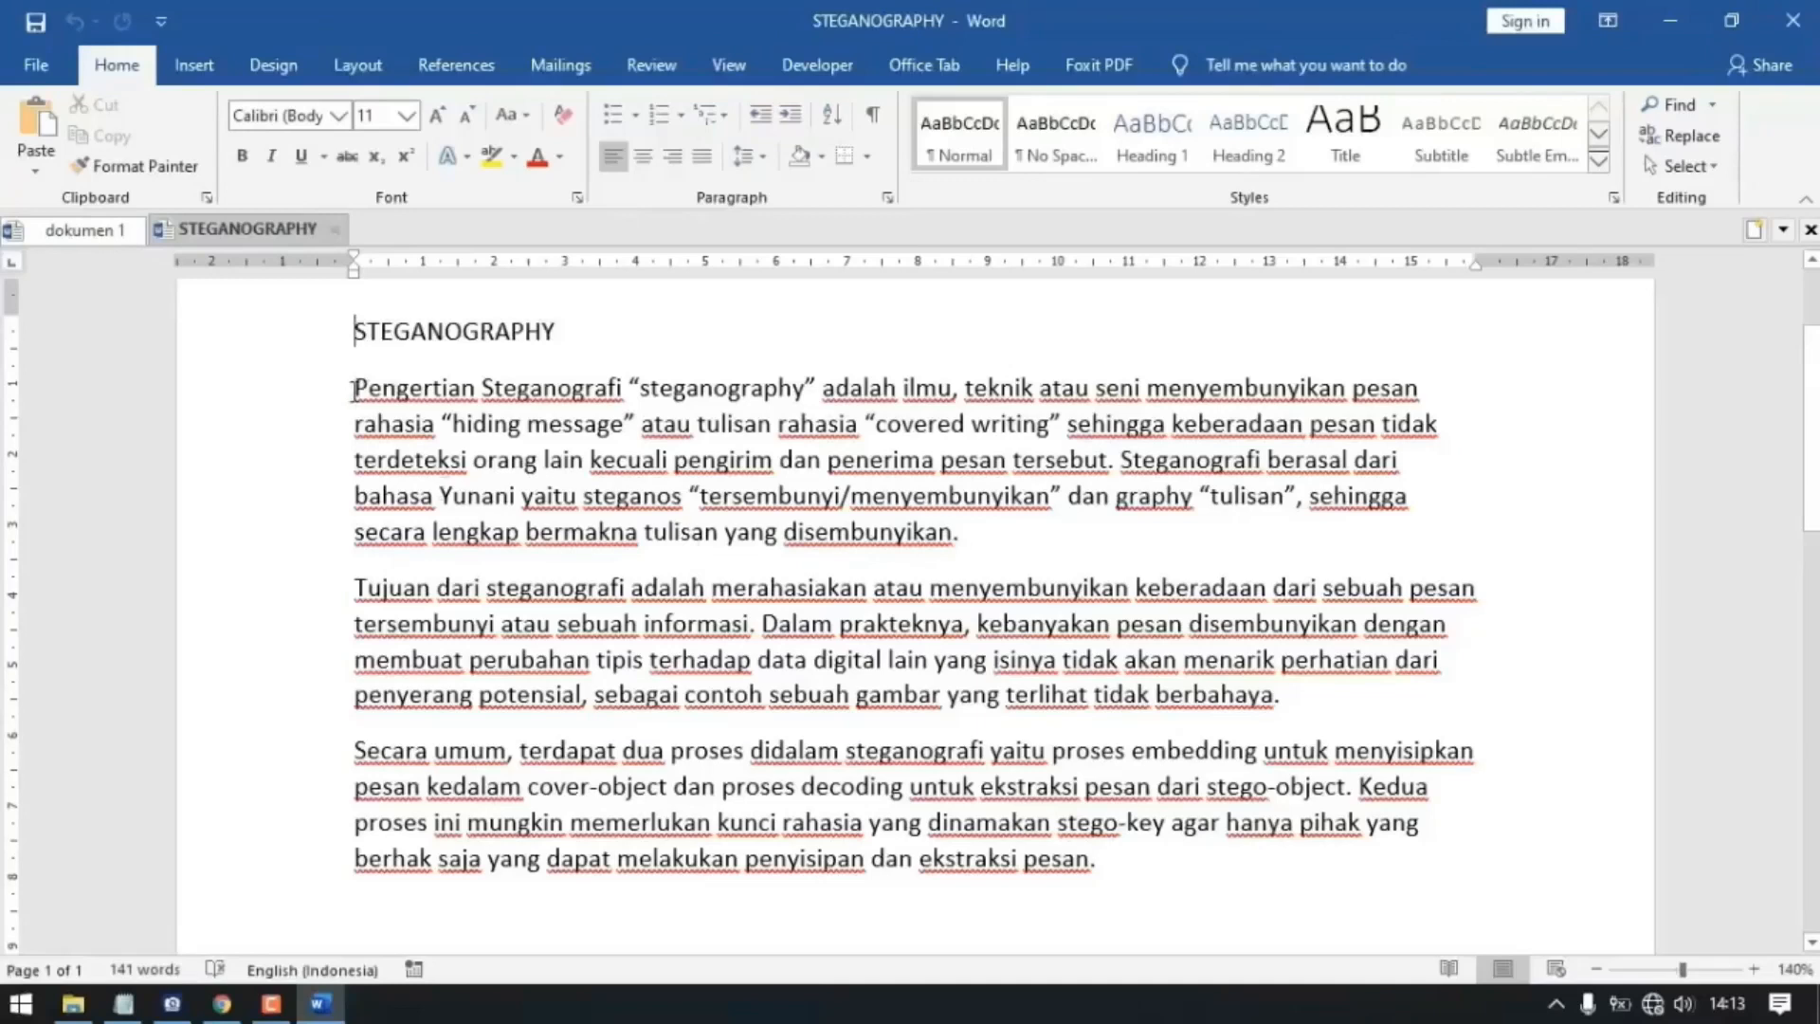
Step: Turn off checking spelling as you type, marking grammar errors as you type and checking grammar with spelling in the proofing options
{"action": "left_click", "coordinate": [36, 65]}
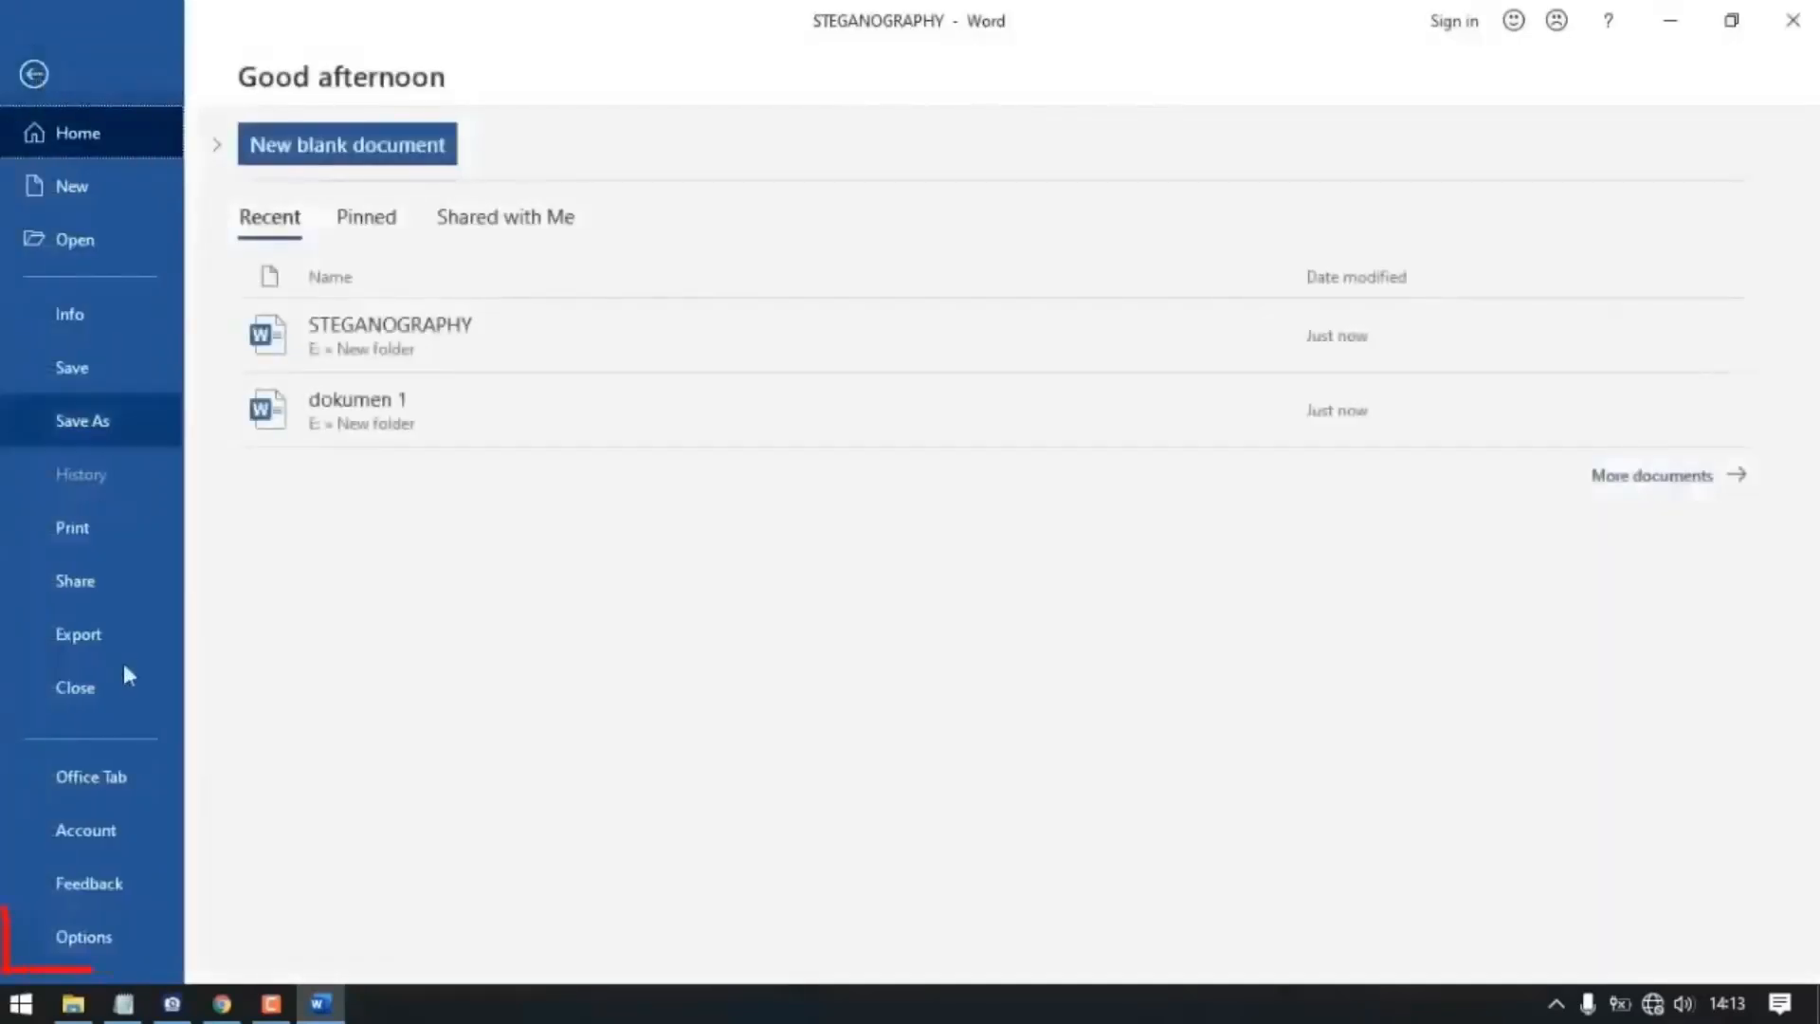
{"action": "left_click", "coordinate": [110, 938]}
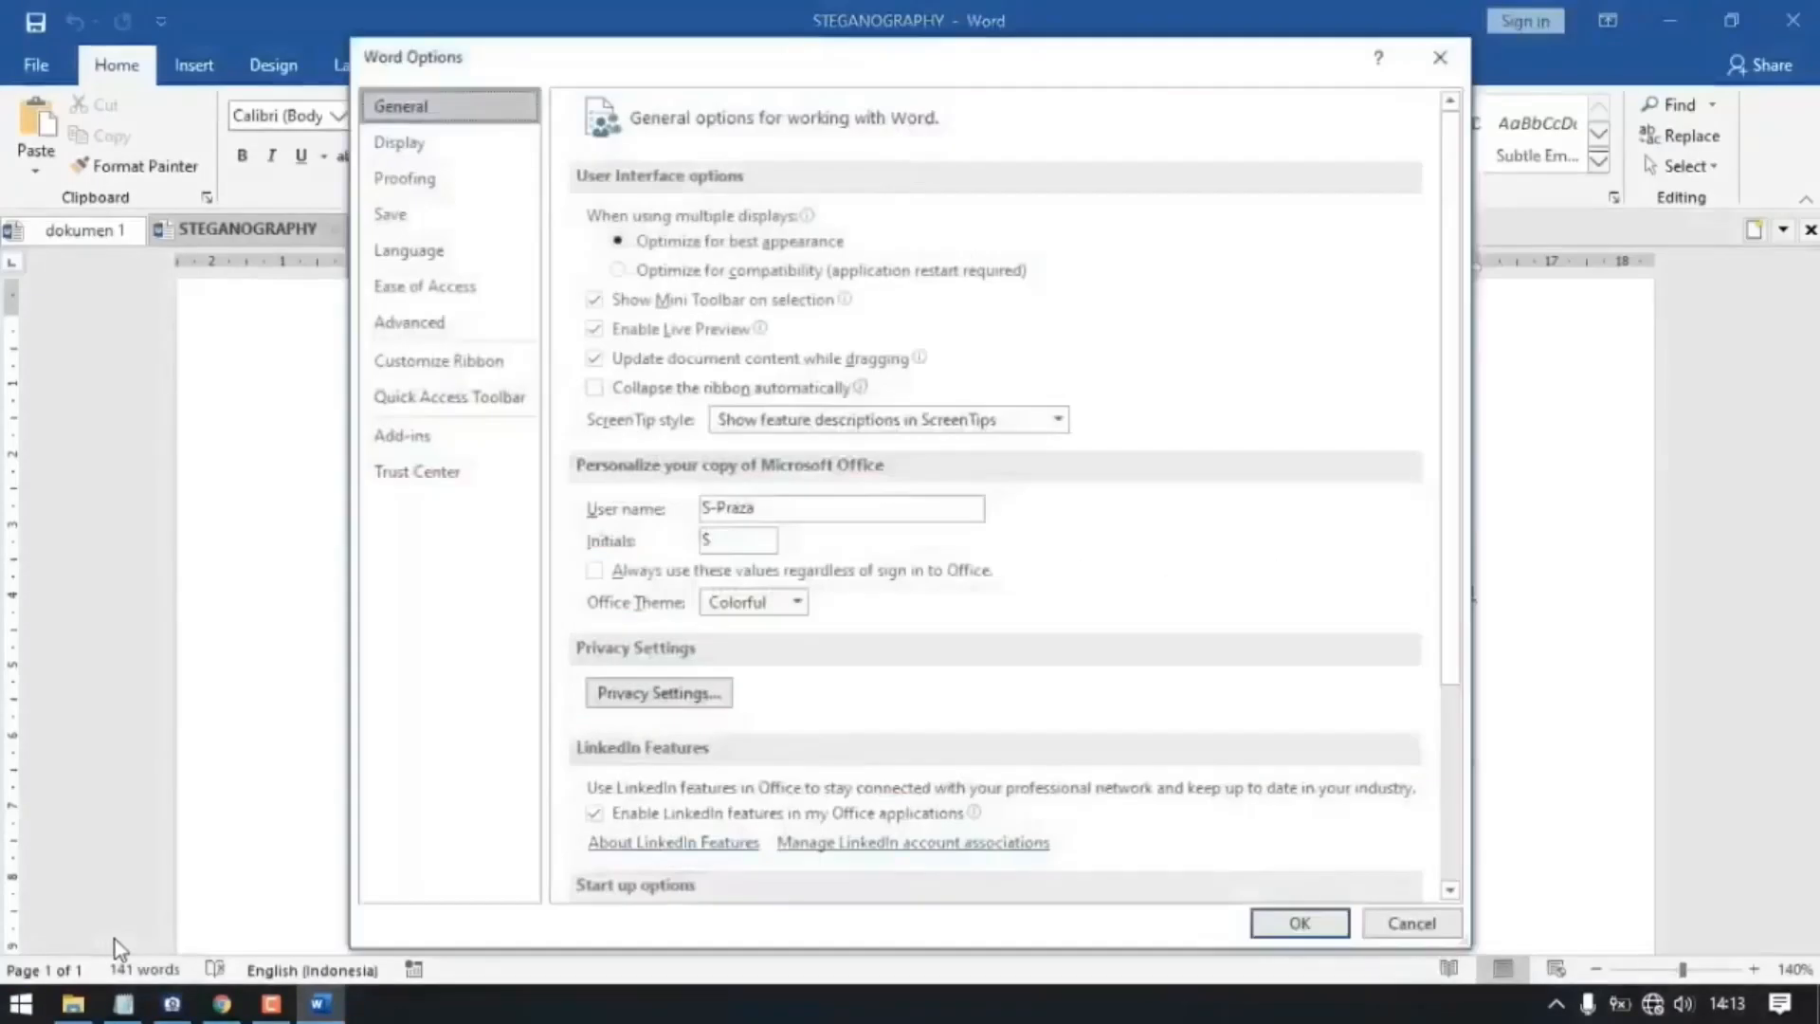
{"action": "left_click", "coordinate": [408, 182]}
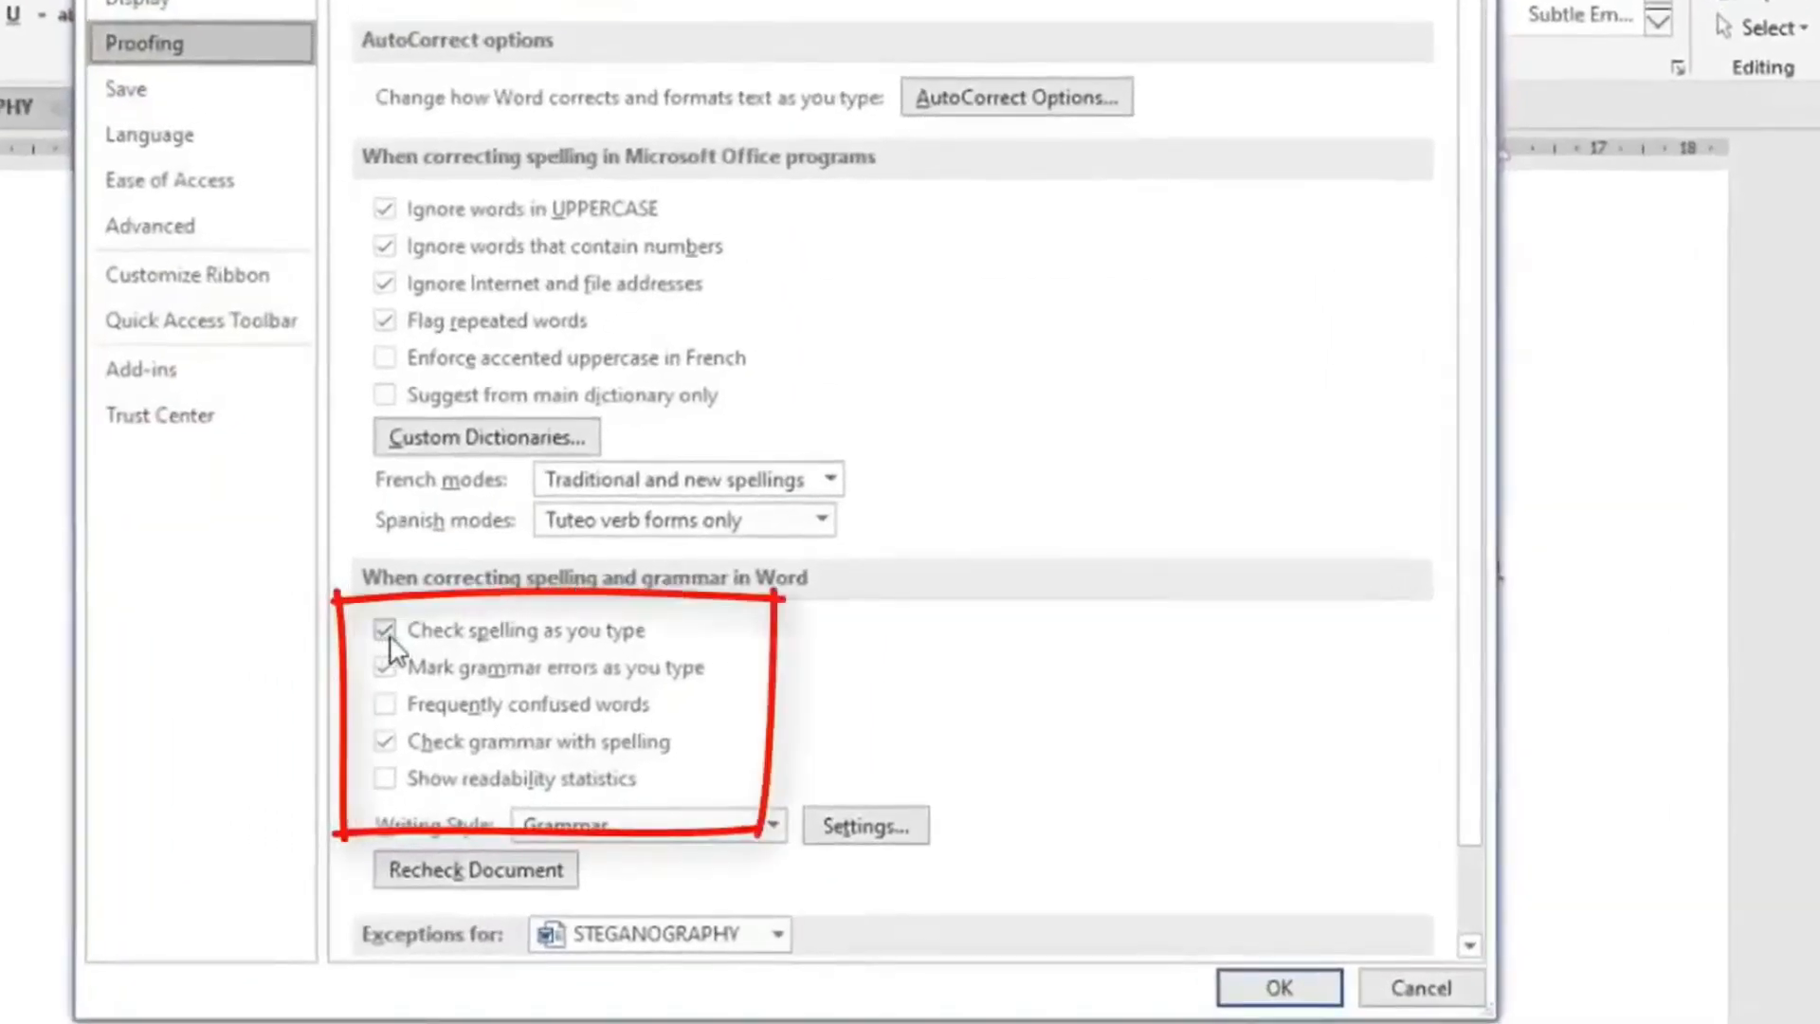
{"action": "left_click", "coordinate": [386, 634]}
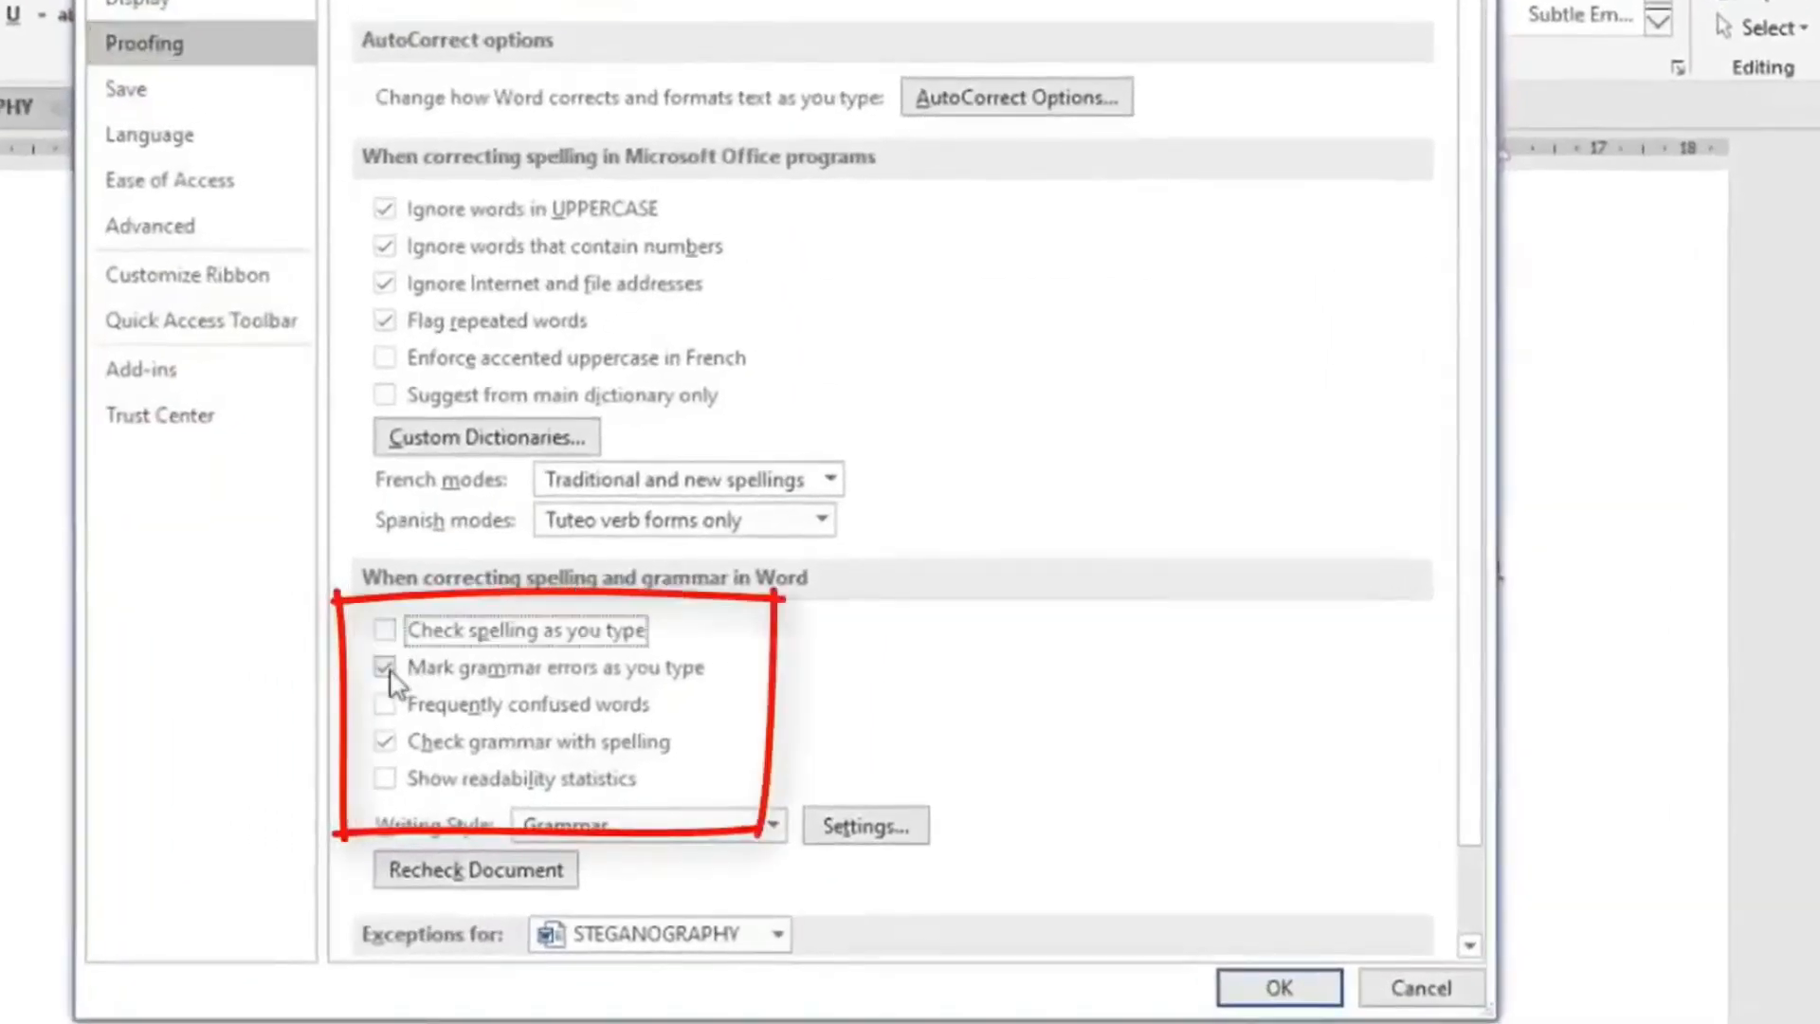
{"action": "left_click", "coordinate": [386, 668]}
{"action": "left_click", "coordinate": [387, 743]}
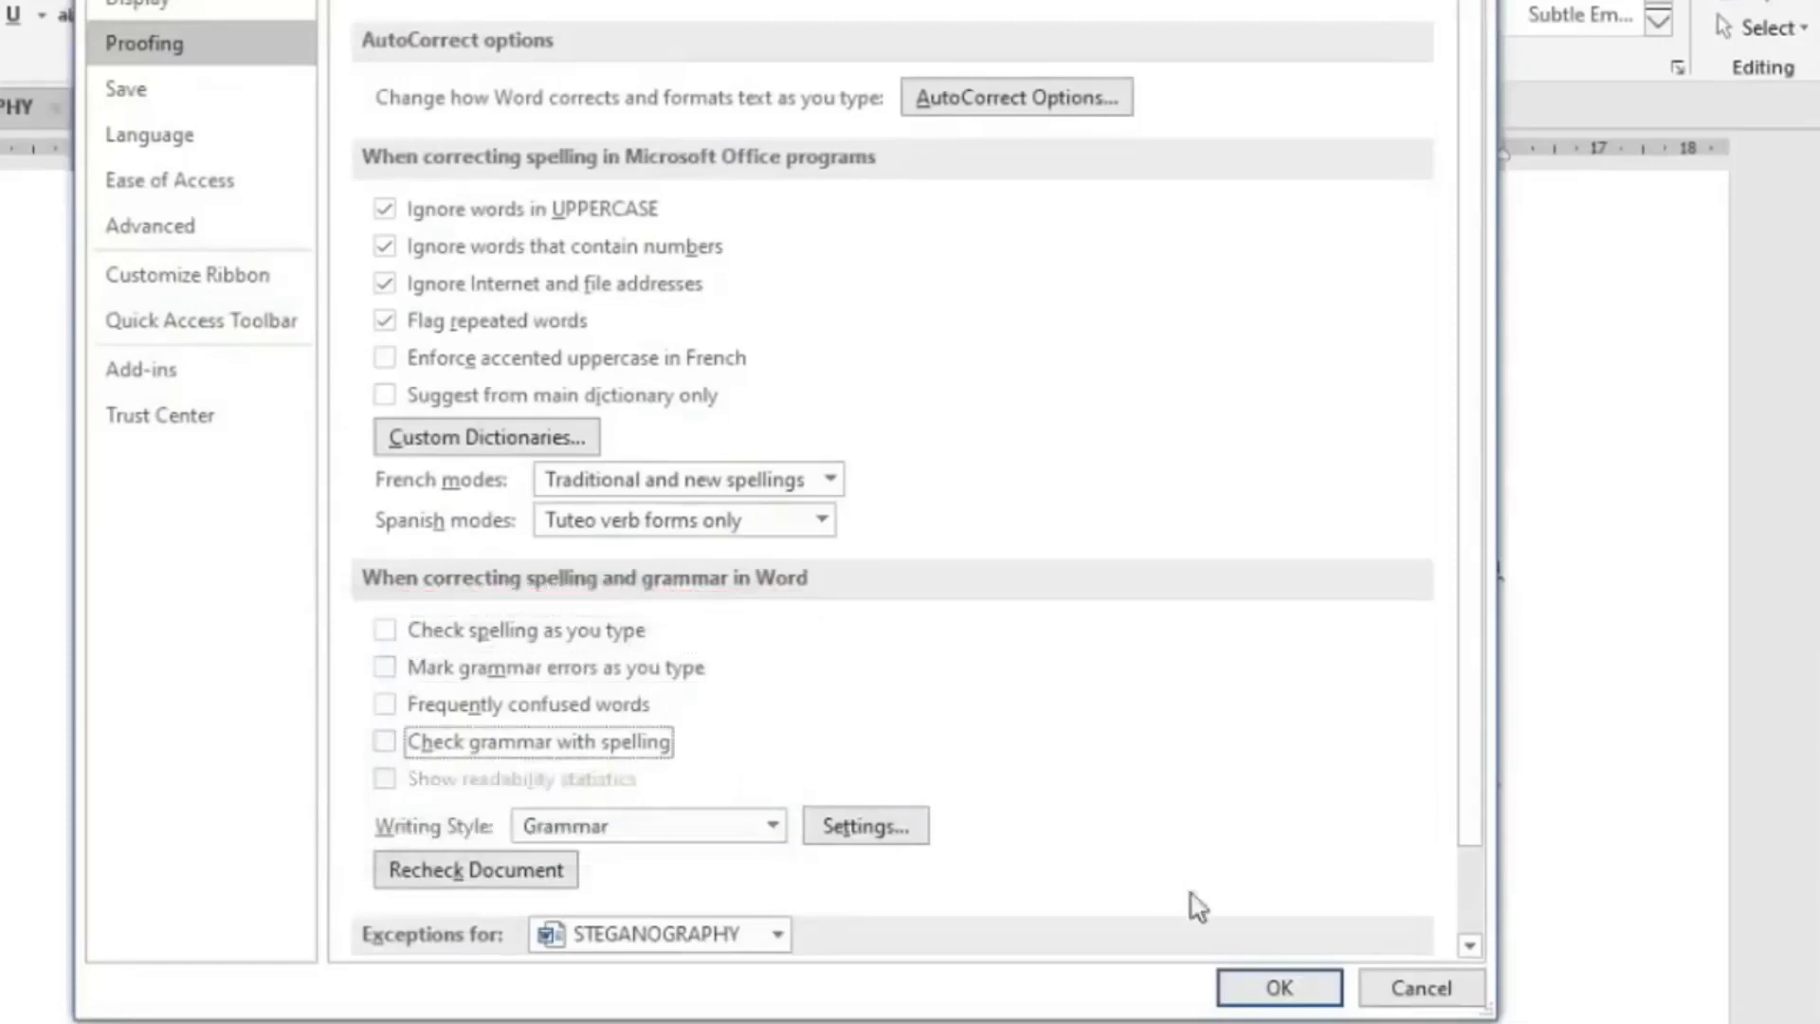
{"action": "left_click", "coordinate": [1280, 988]}
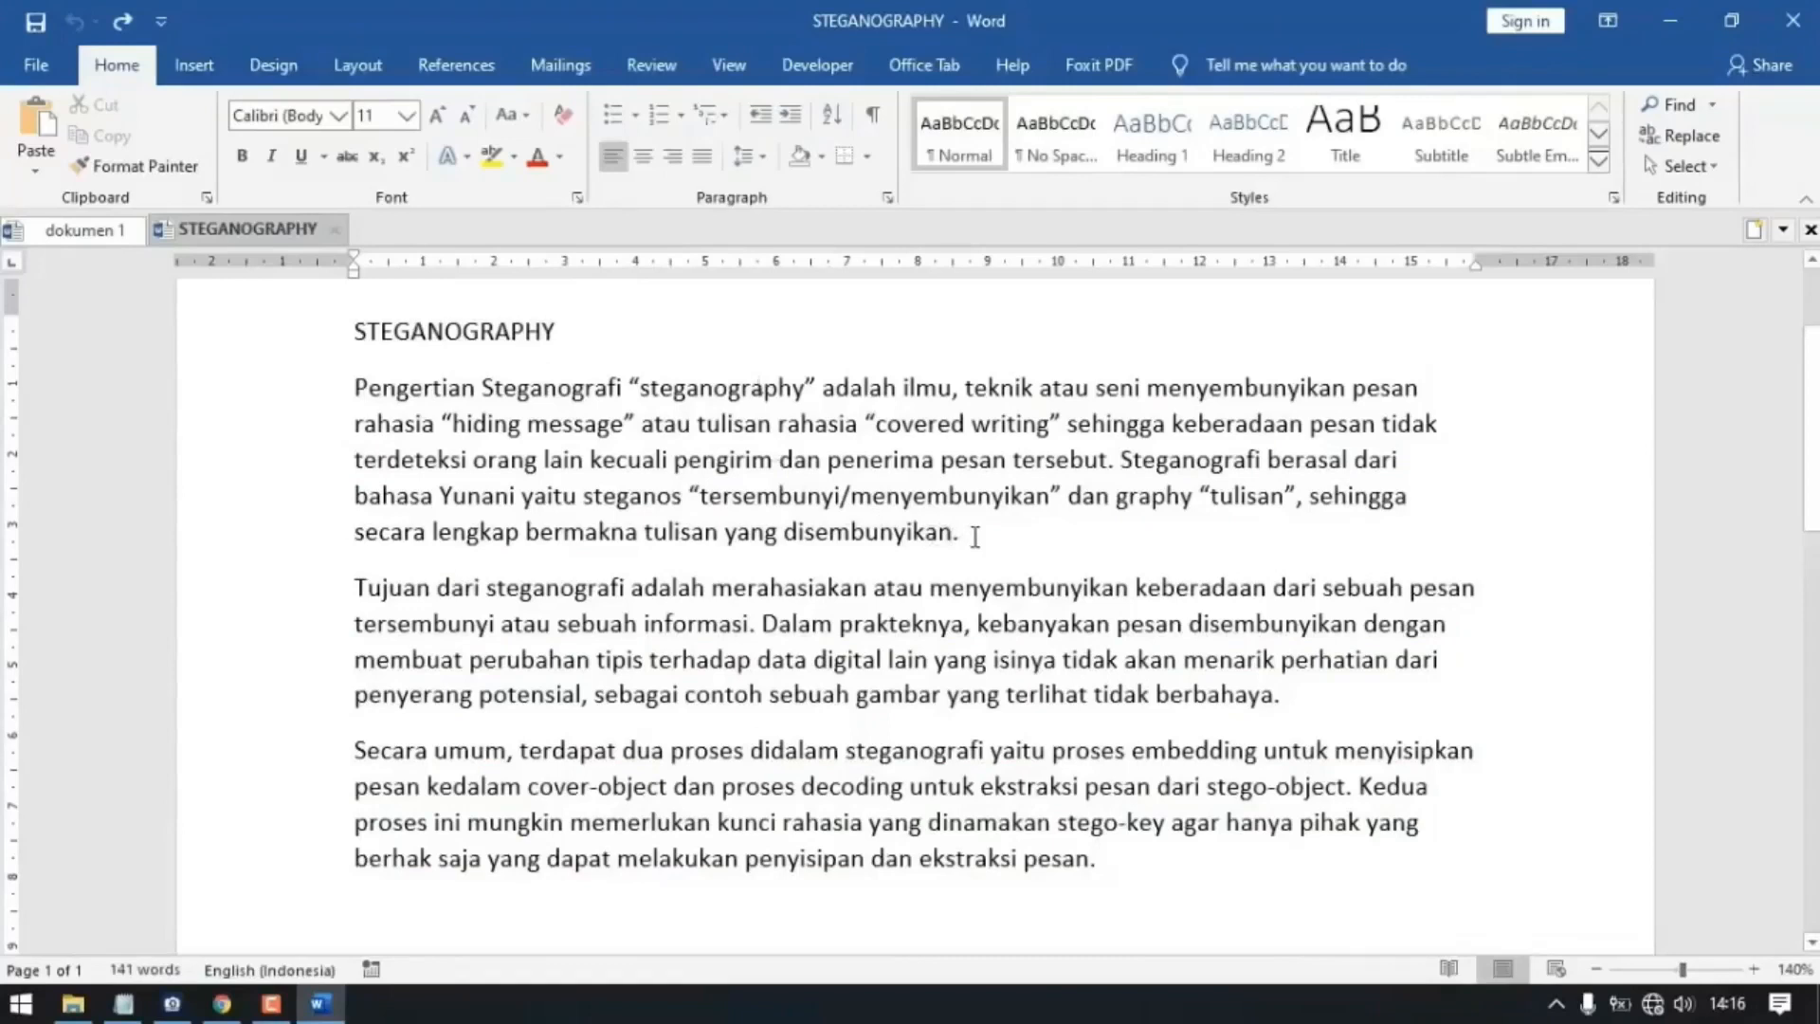
Step: Center the first body paragraph, the one beginning "Pengertian Steganografi"
{"action": "left_click_drag", "start_coordinate": [974, 536], "coordinate": [389, 390]}
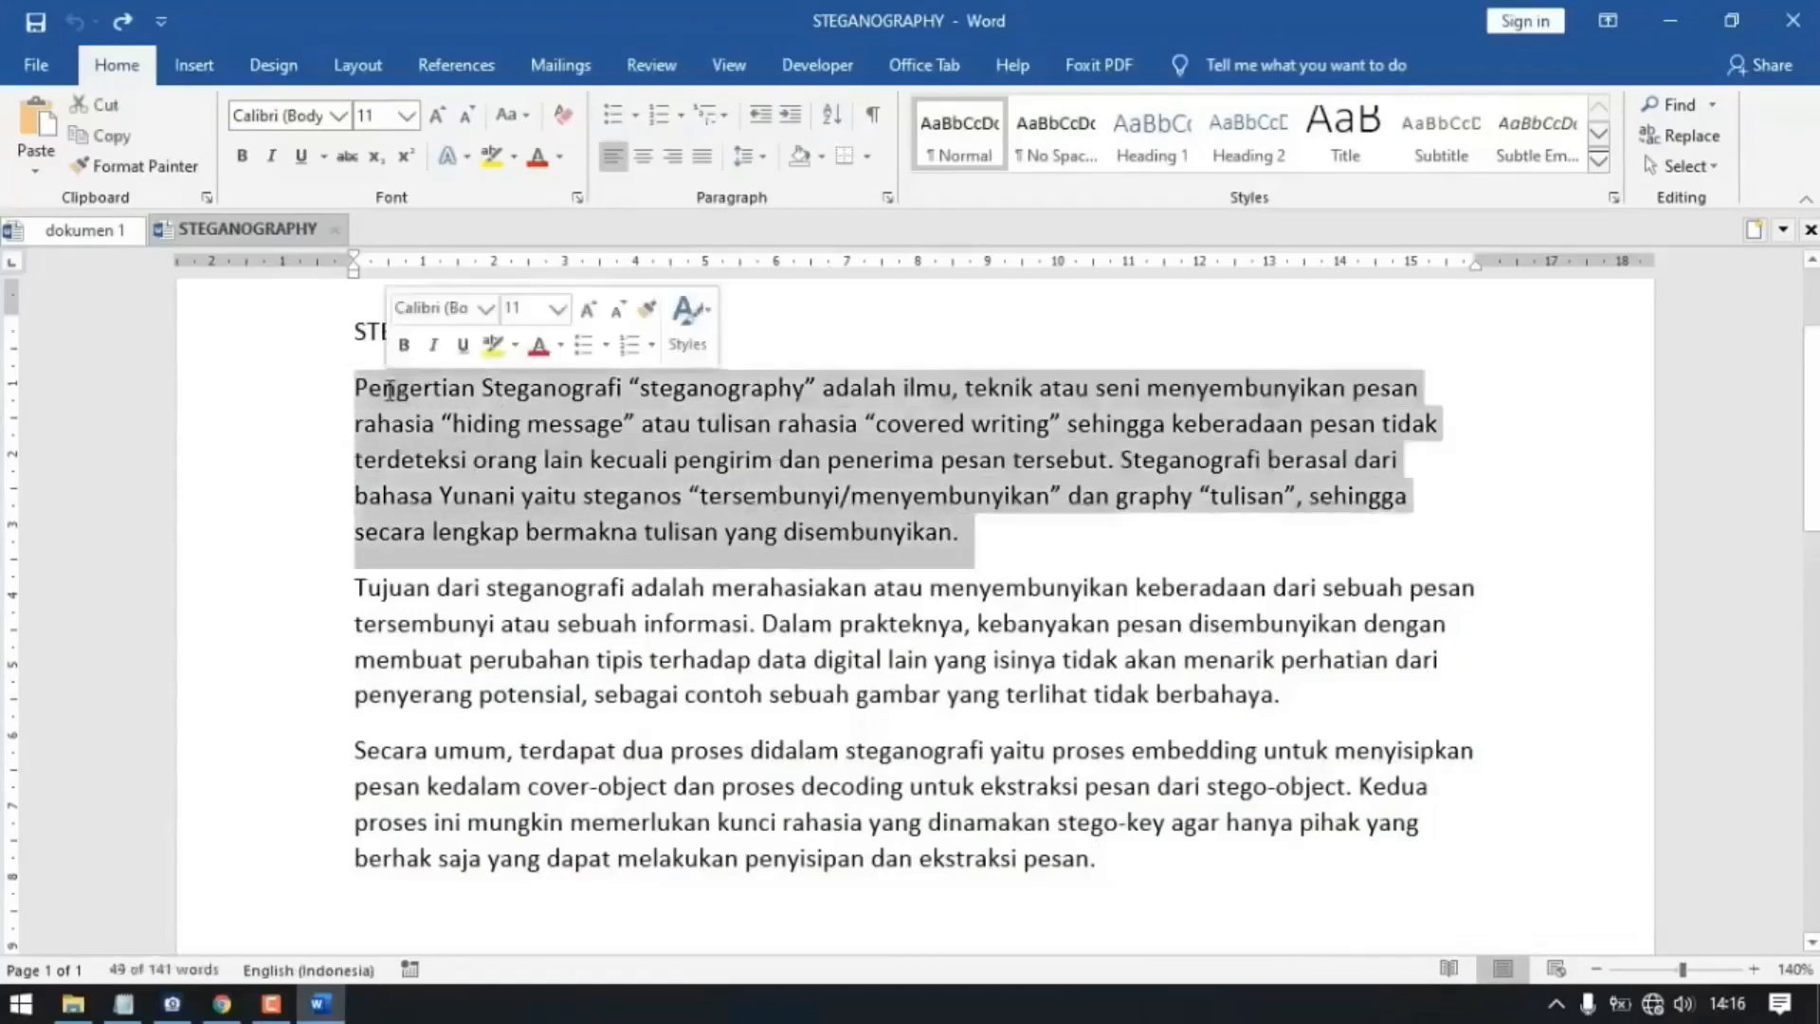
{"action": "left_click", "coordinate": [644, 169]}
{"action": "left_click", "coordinate": [645, 169]}
{"action": "left_click", "coordinate": [645, 169]}
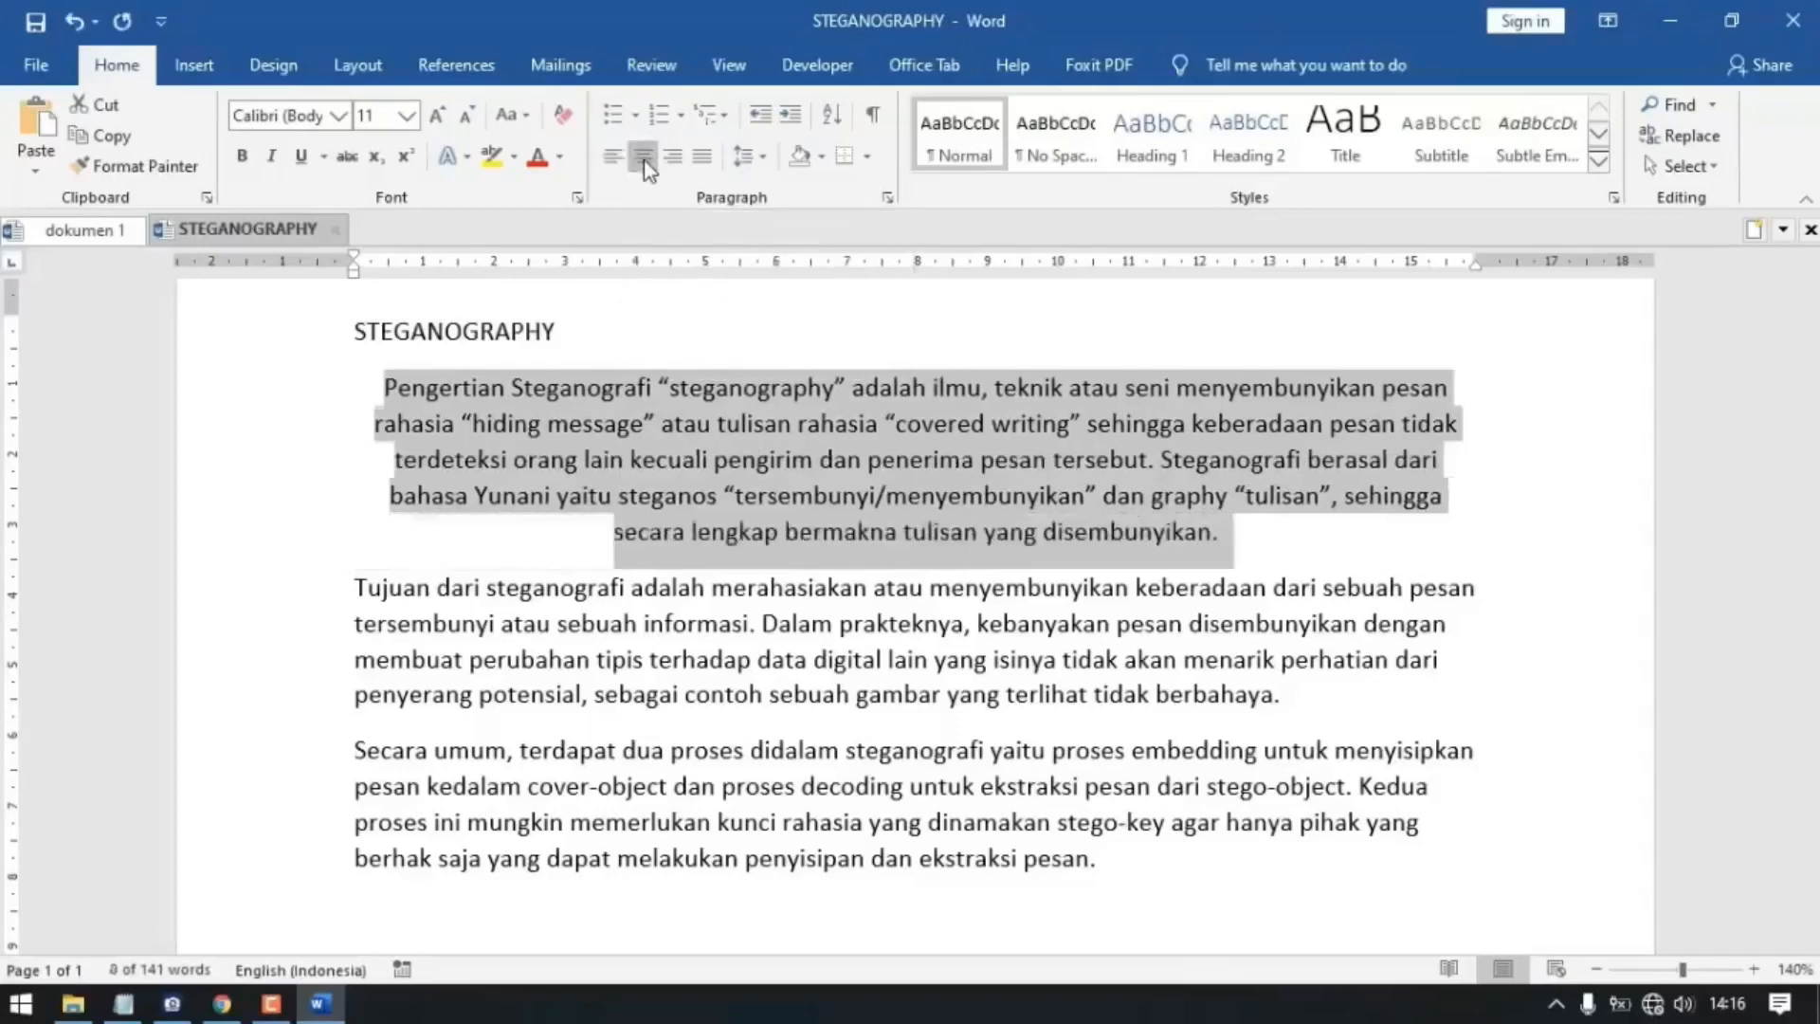
{"action": "left_click", "coordinate": [895, 459]}
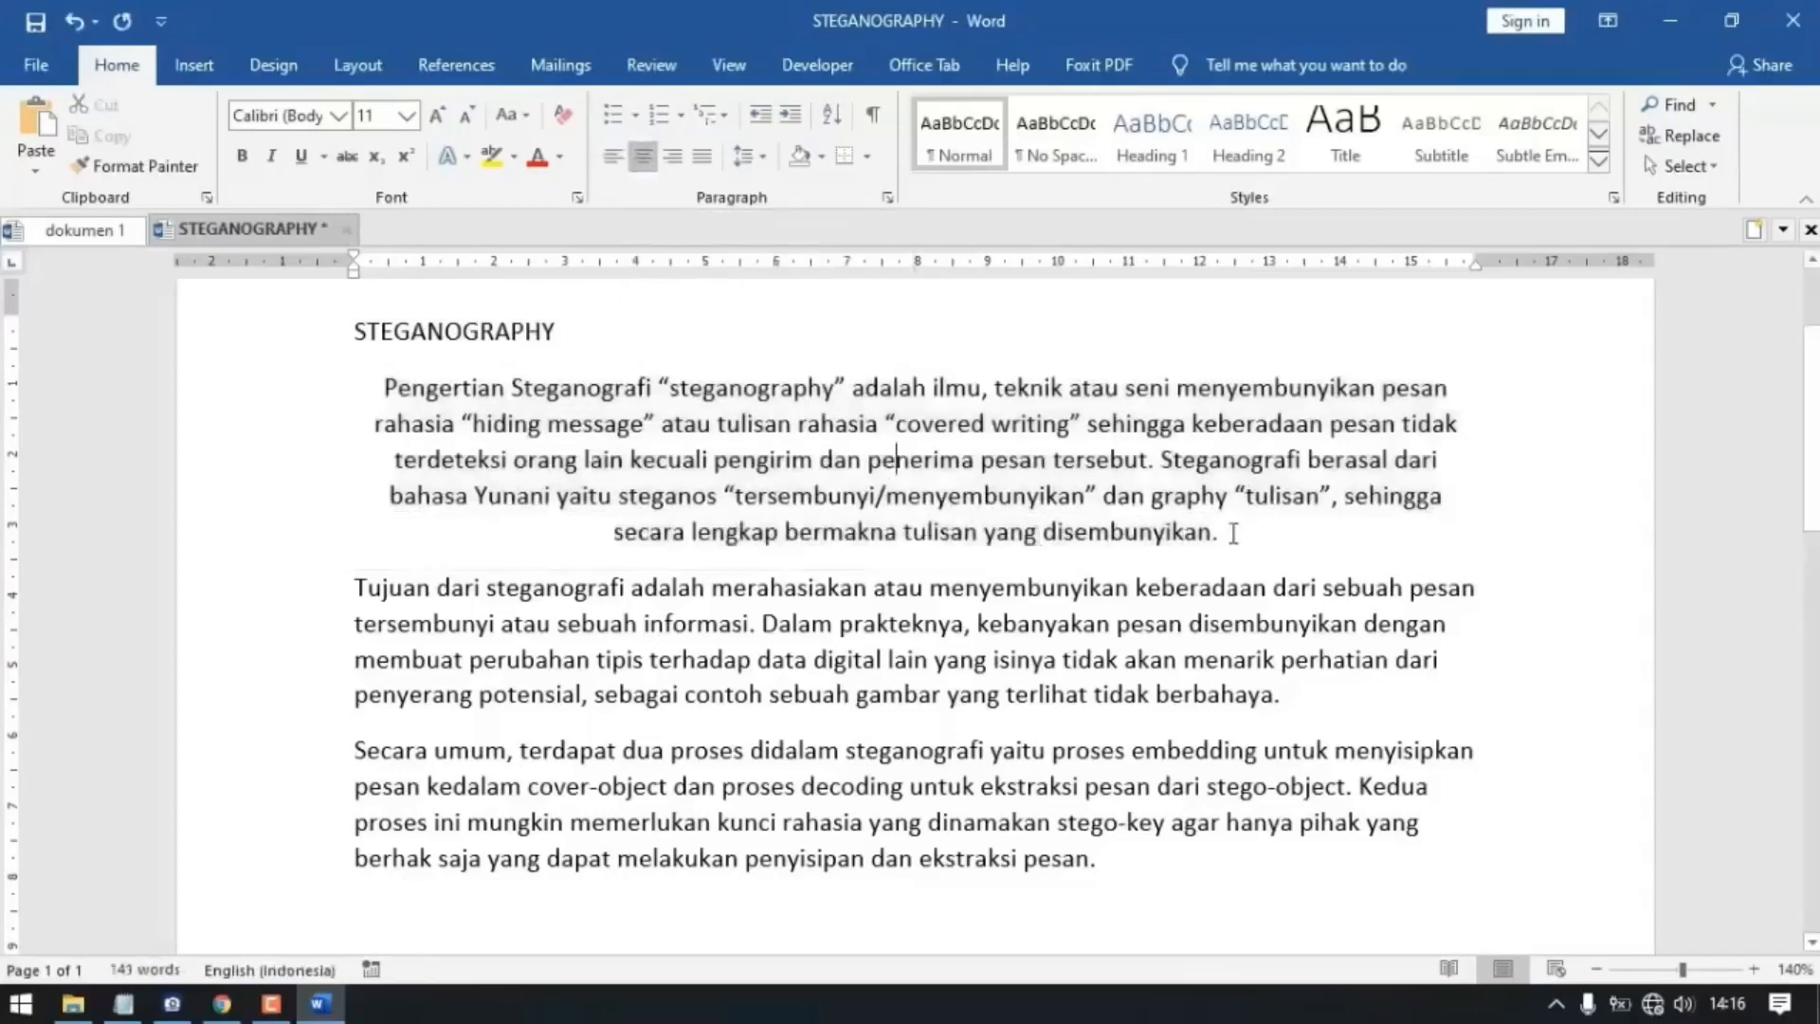
{"action": "key", "text": "ctrl+e"}
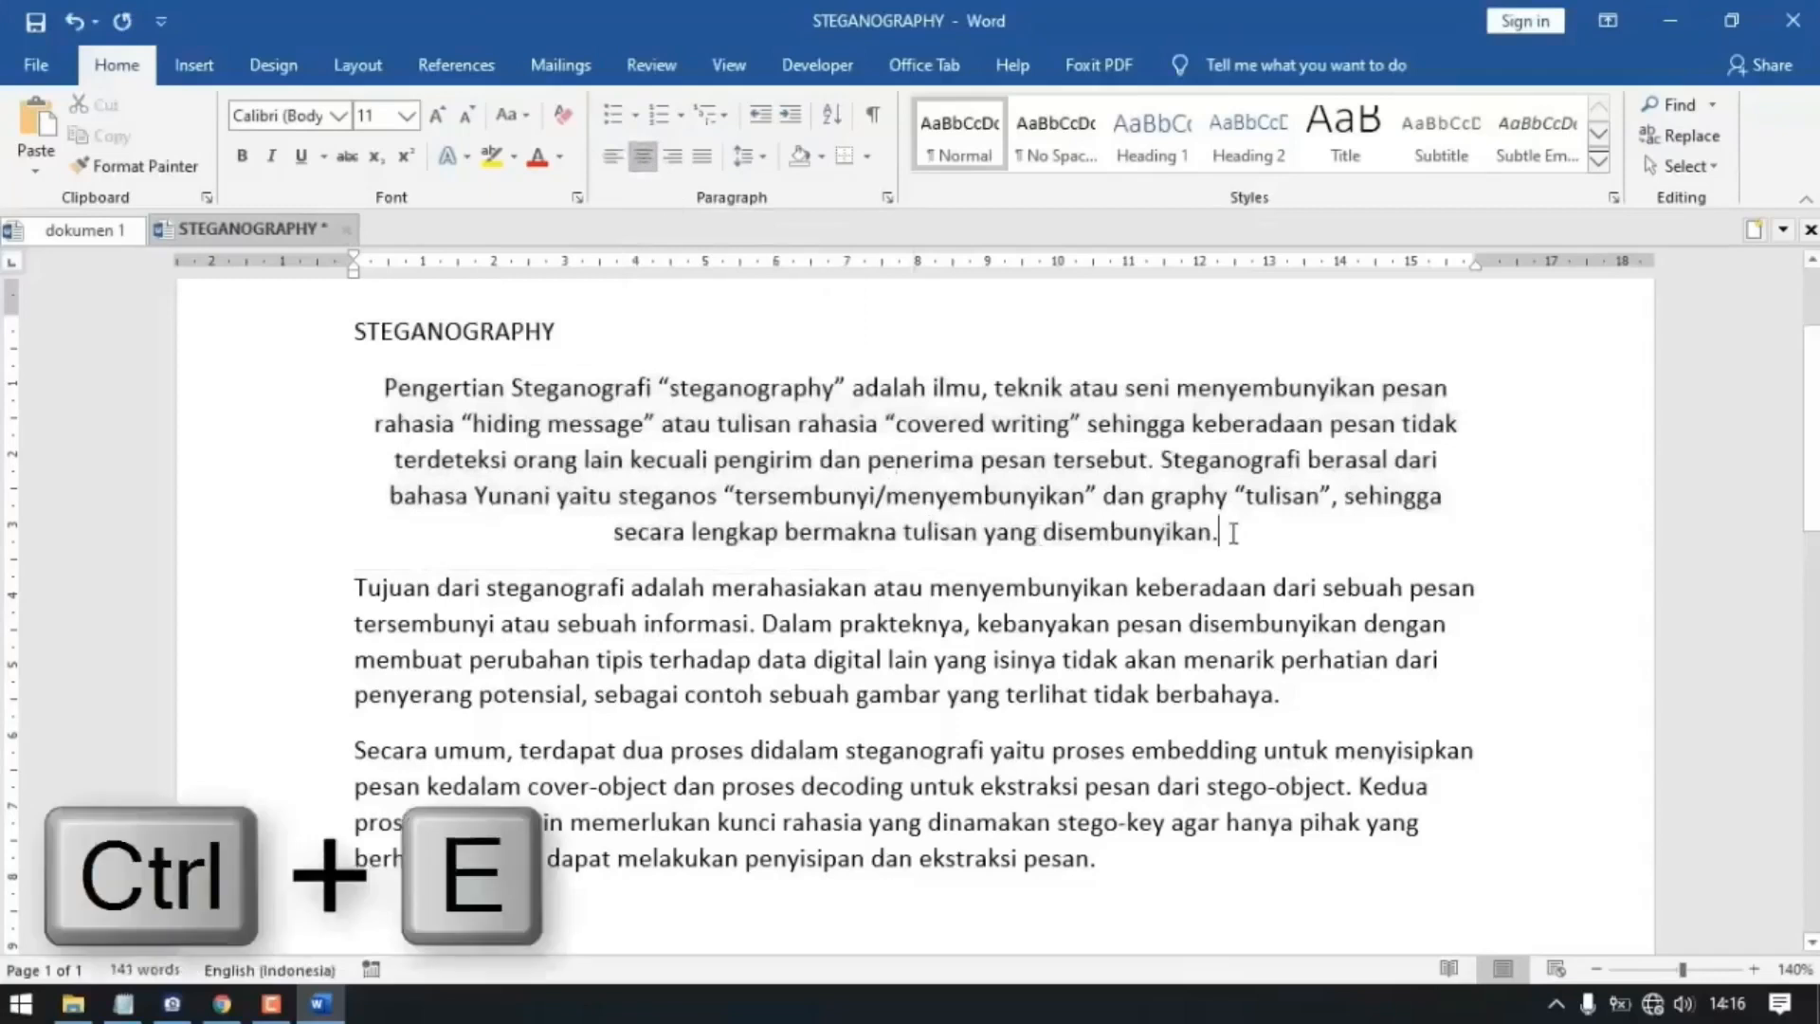
Step: Right-align the second body paragraph, the one beginning "Tujuan dari steganografi"
{"action": "left_click", "coordinate": [436, 588]}
{"action": "left_click_drag", "start_coordinate": [439, 588], "coordinate": [1282, 697]}
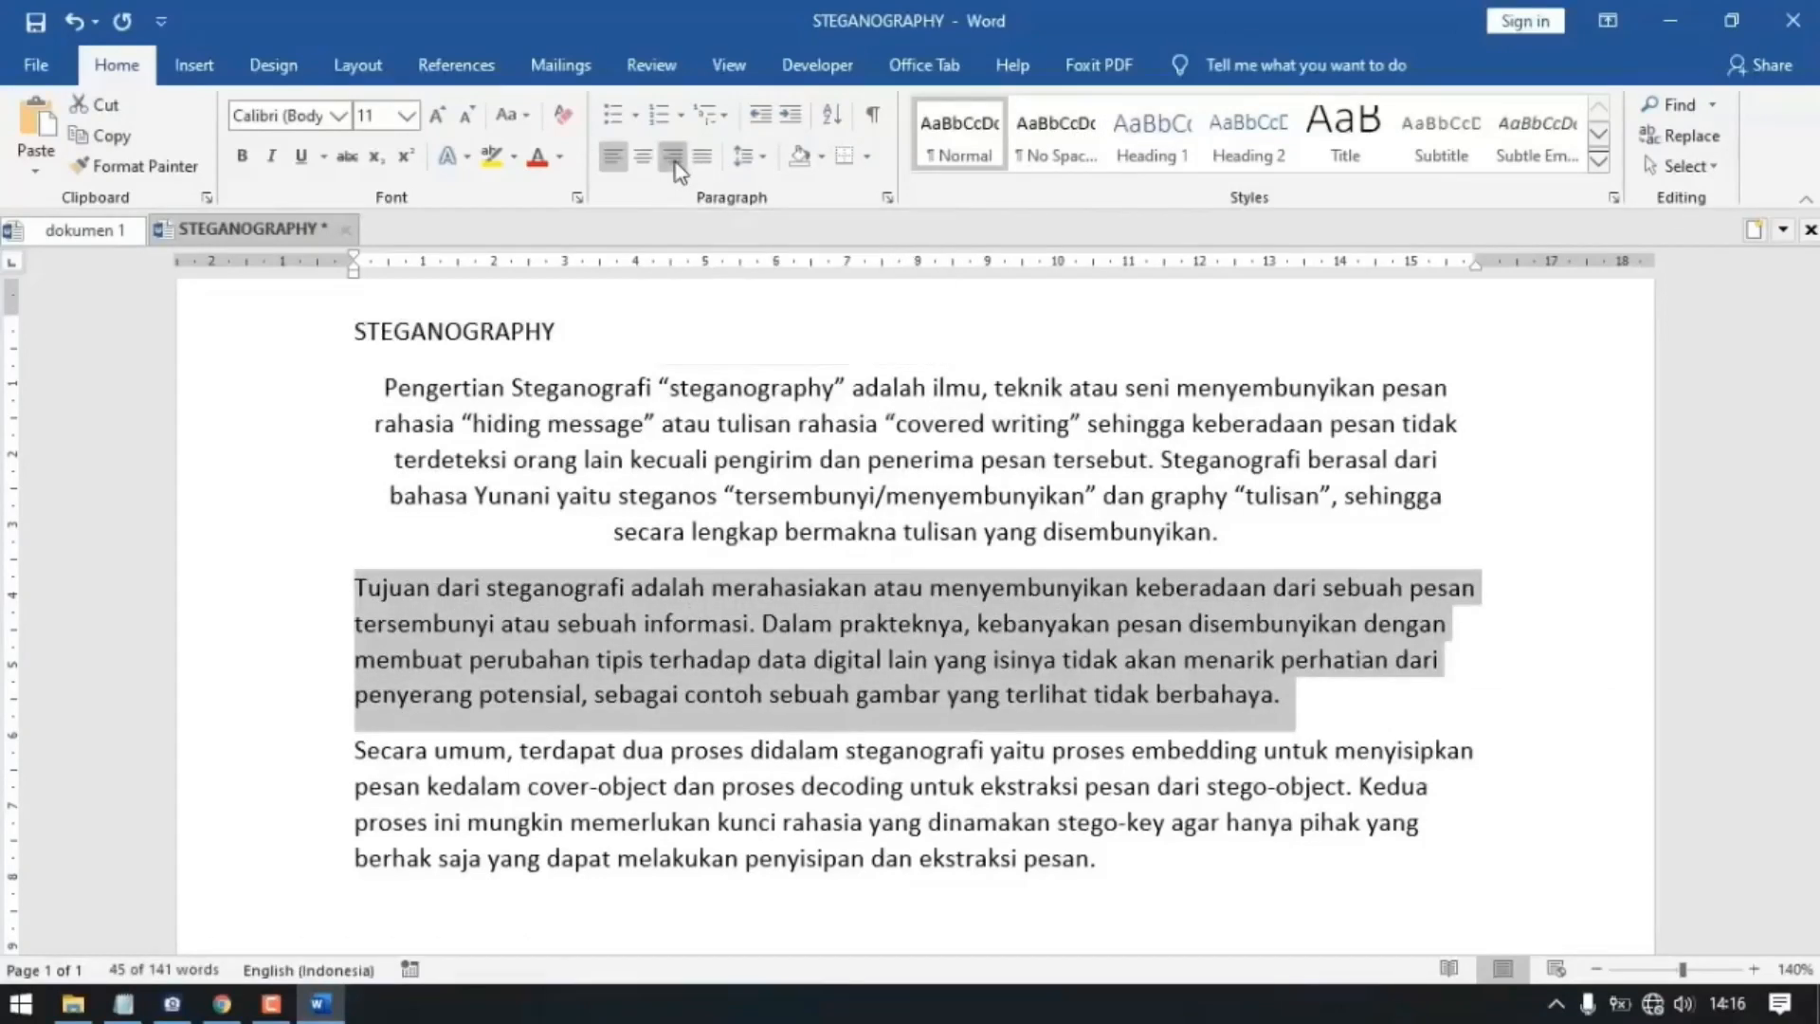
{"action": "key", "text": "ctrl+r"}
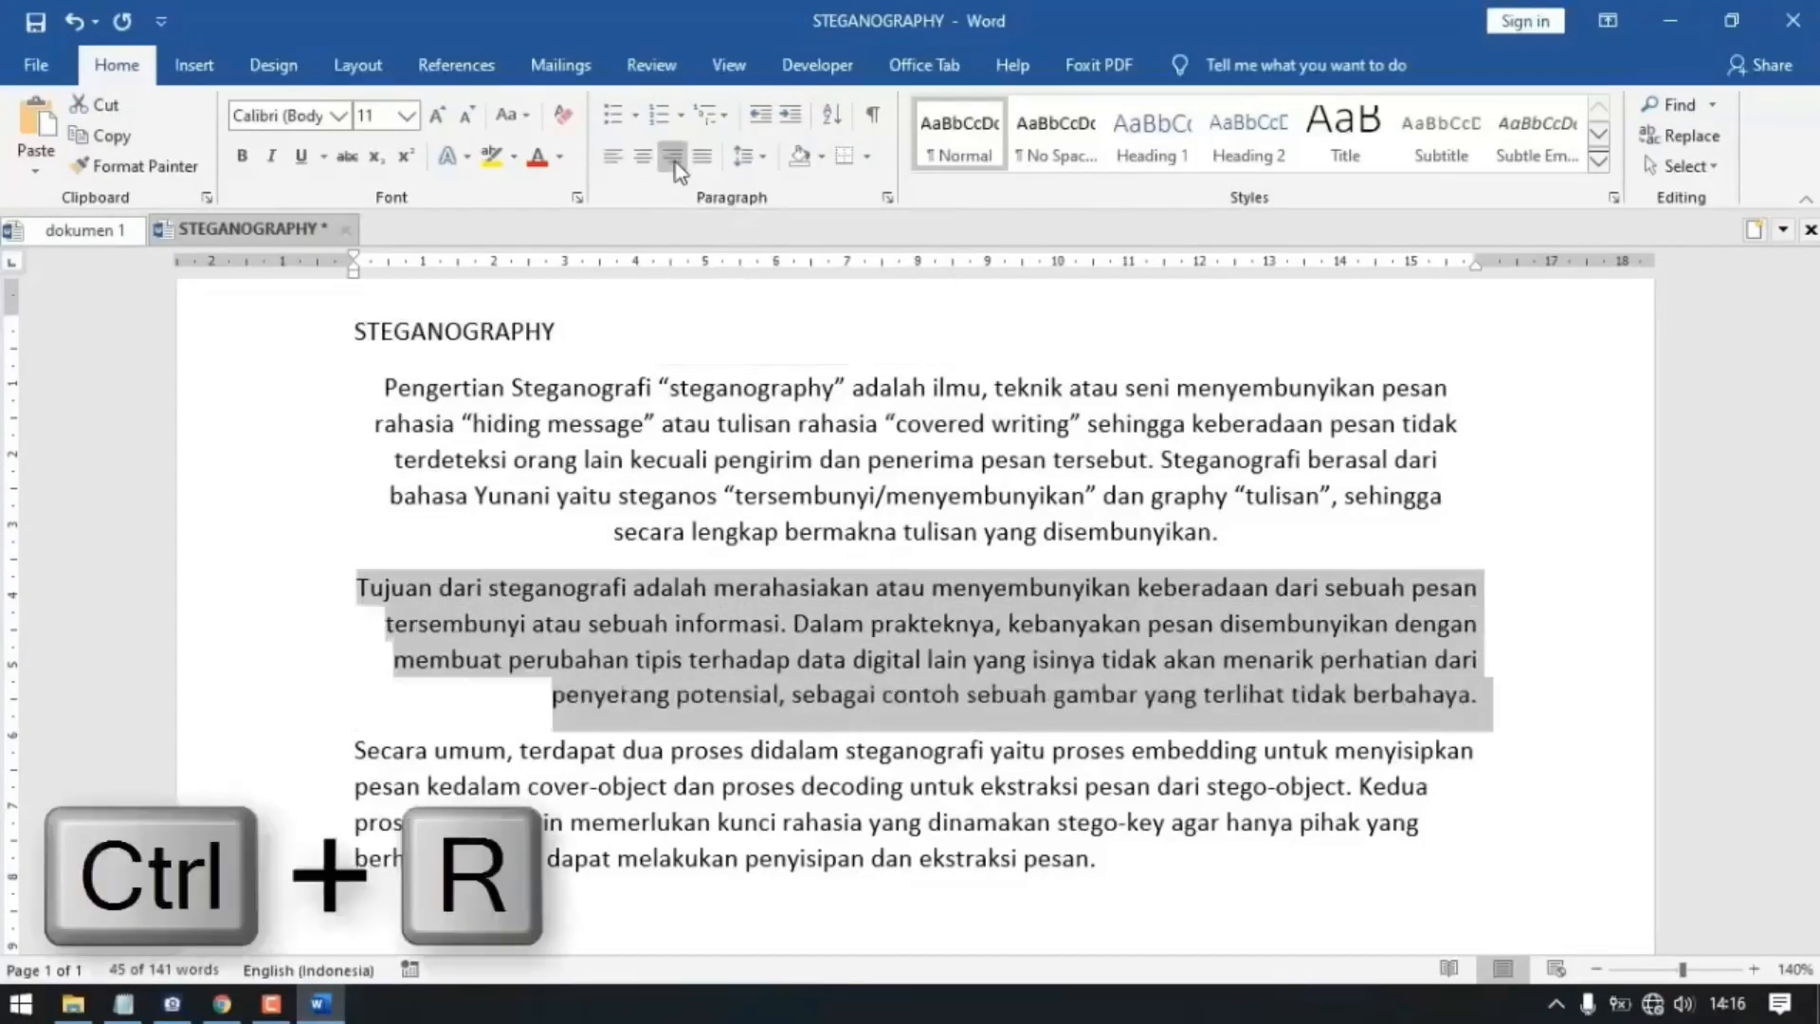
{"action": "left_click", "coordinate": [779, 625]}
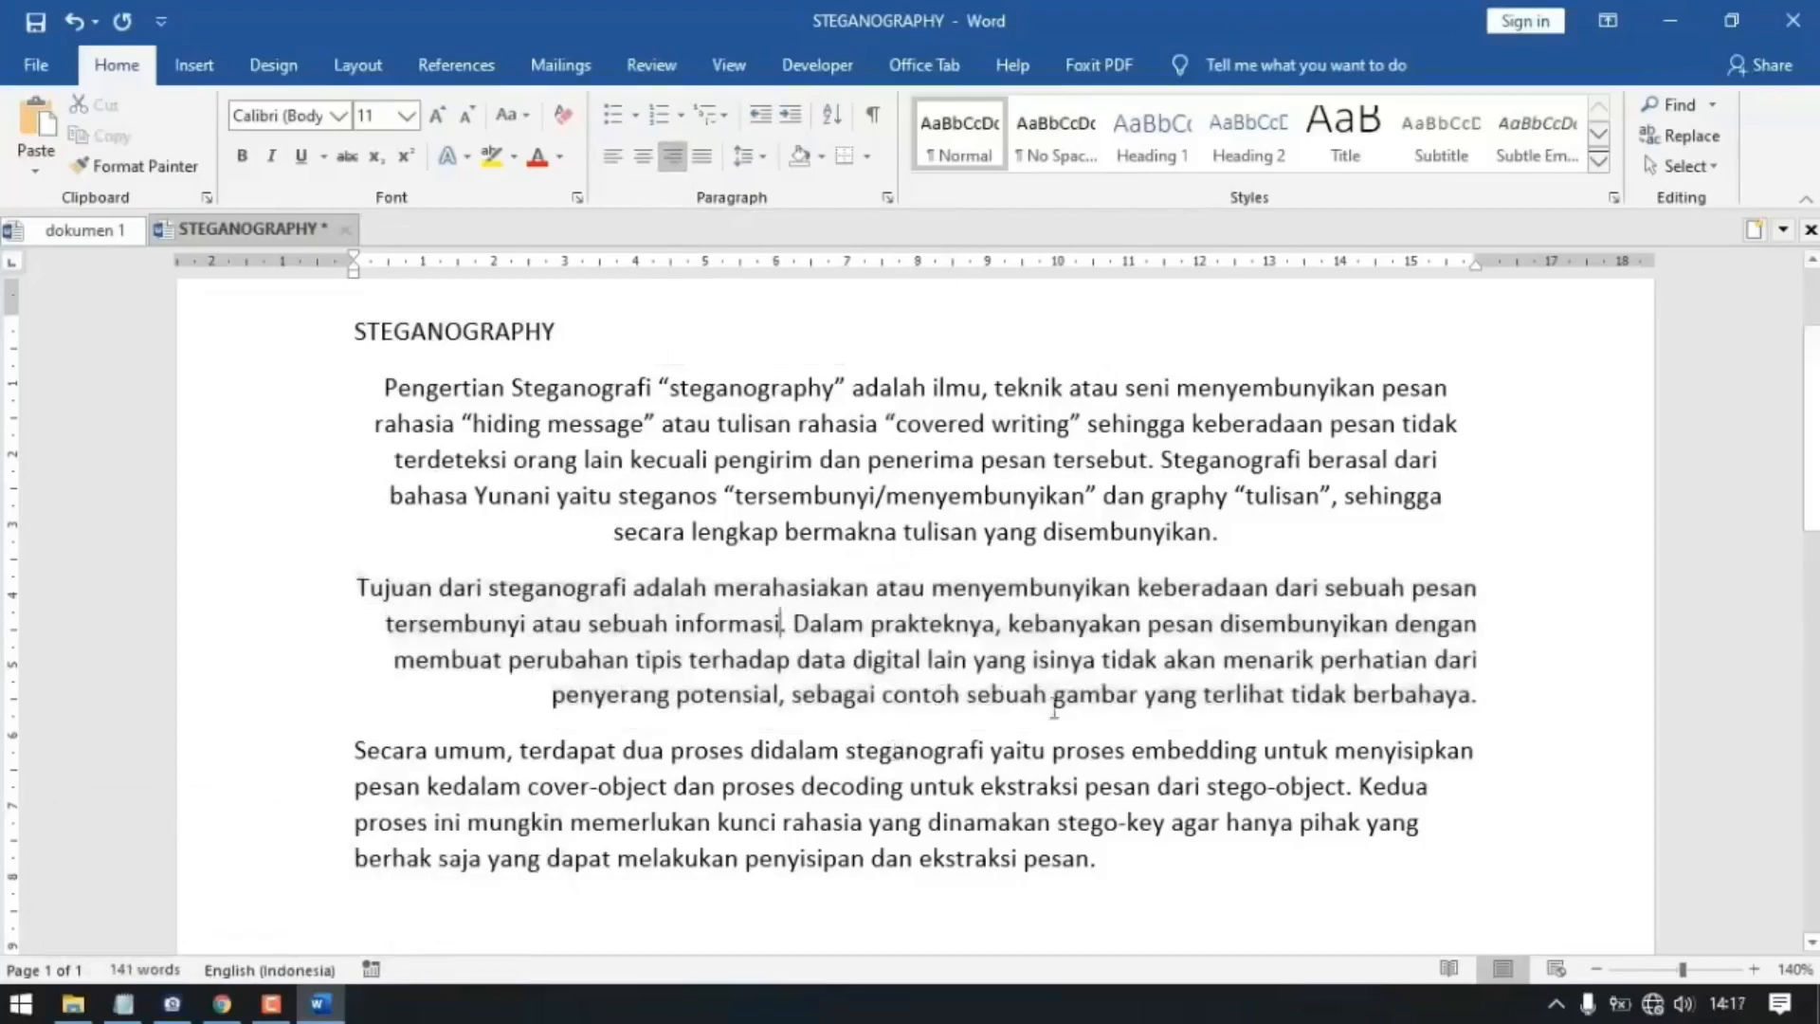
Step: Justify the third body paragraph, beginning "Secara umum", and extend the justified alignment to all three body paragraphs, leaving out the title
{"action": "left_click_drag", "start_coordinate": [1102, 865], "coordinate": [356, 752]}
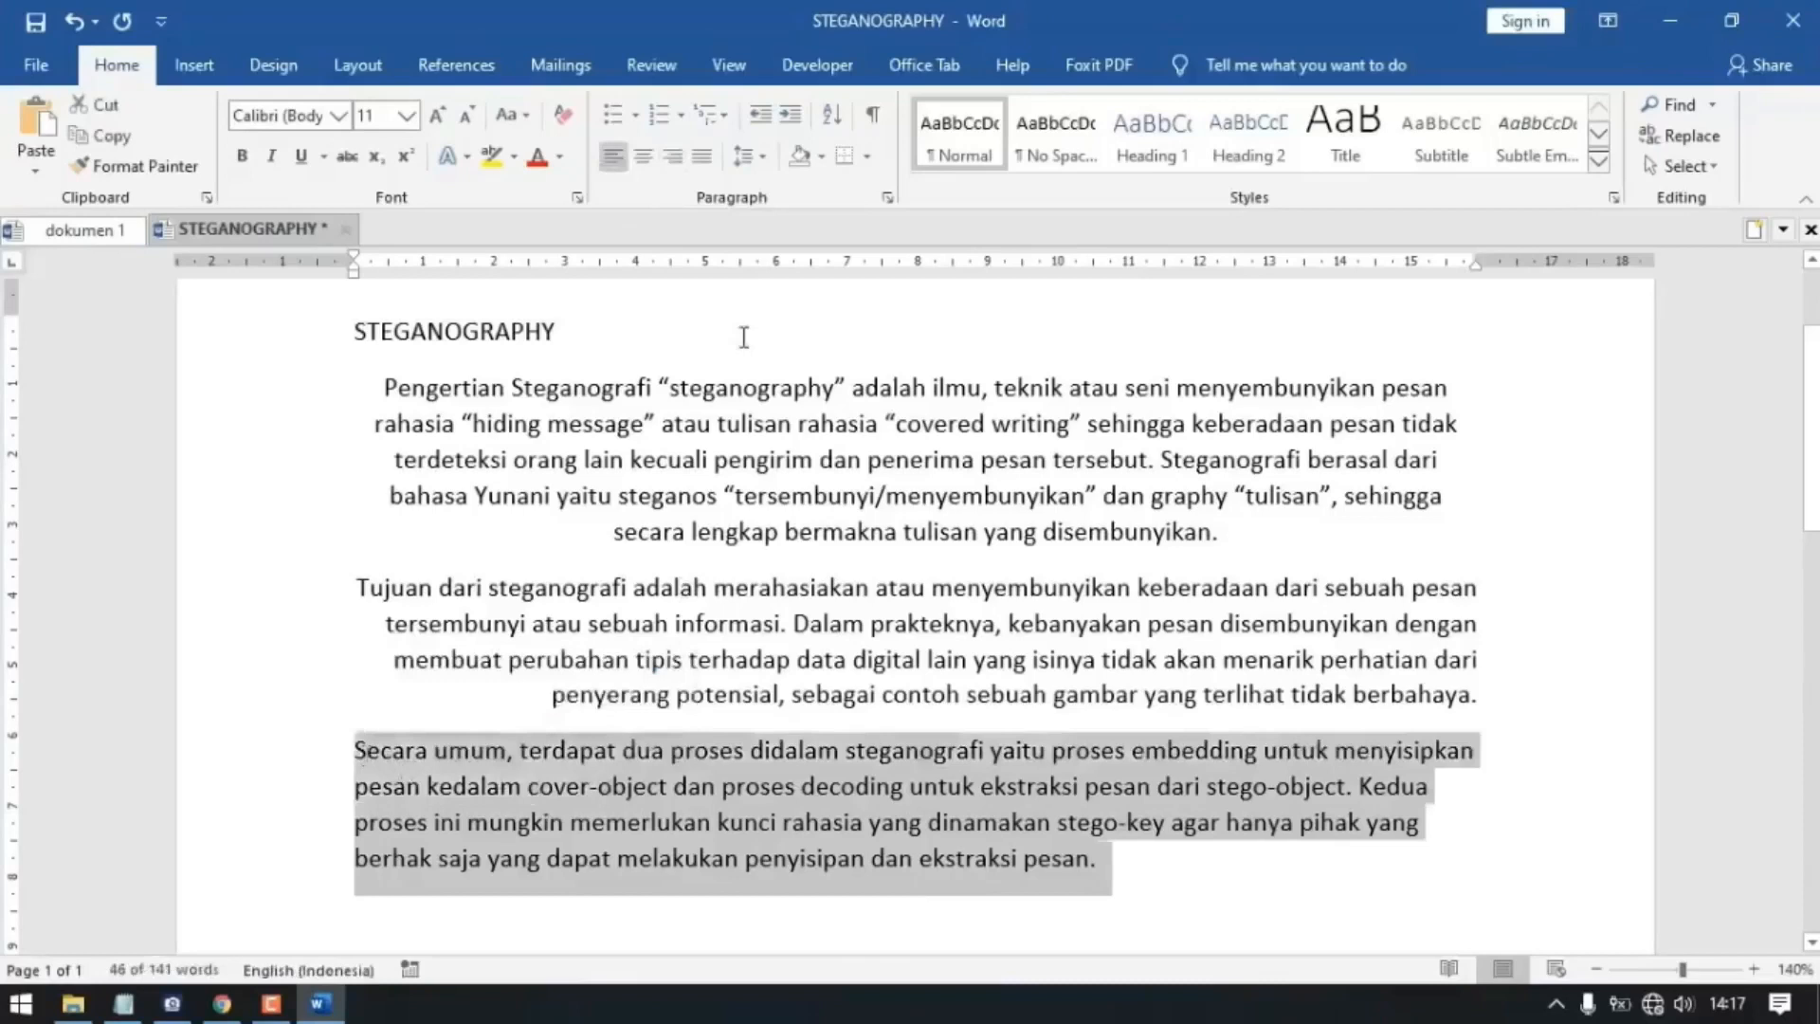
{"action": "left_click", "coordinate": [703, 159]}
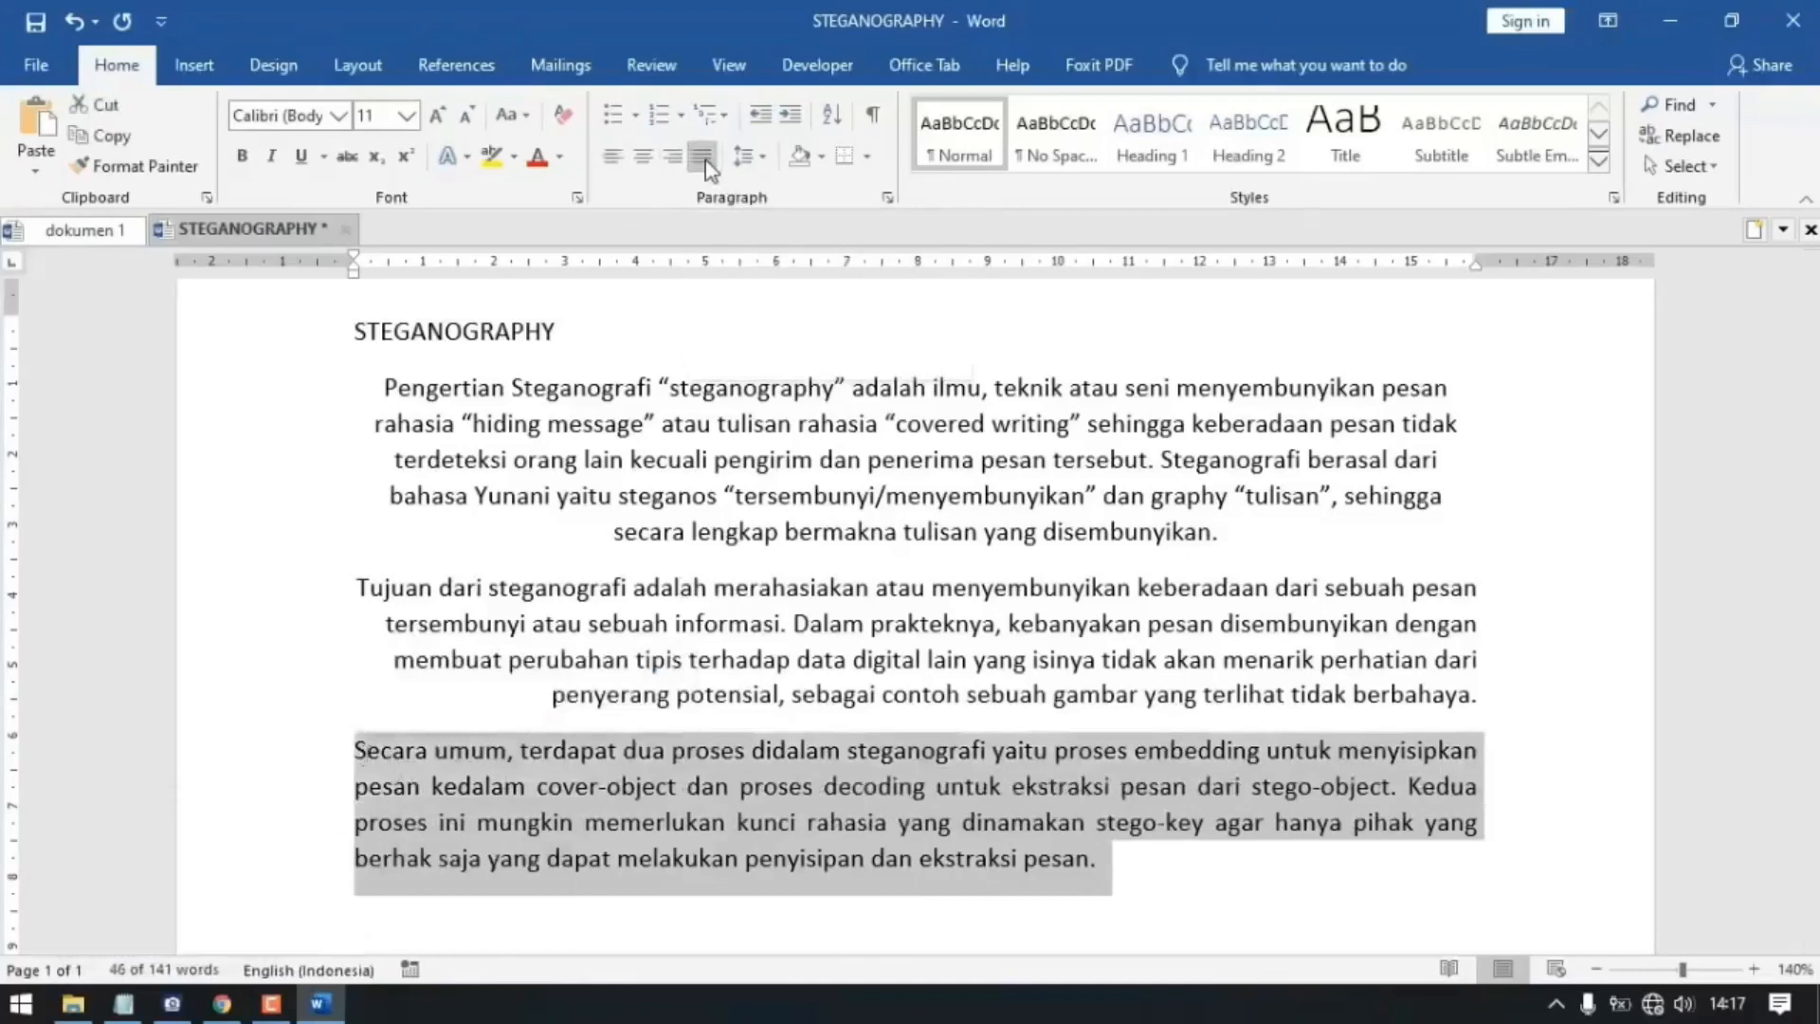
{"action": "left_click_drag", "start_coordinate": [1116, 868], "coordinate": [373, 334]}
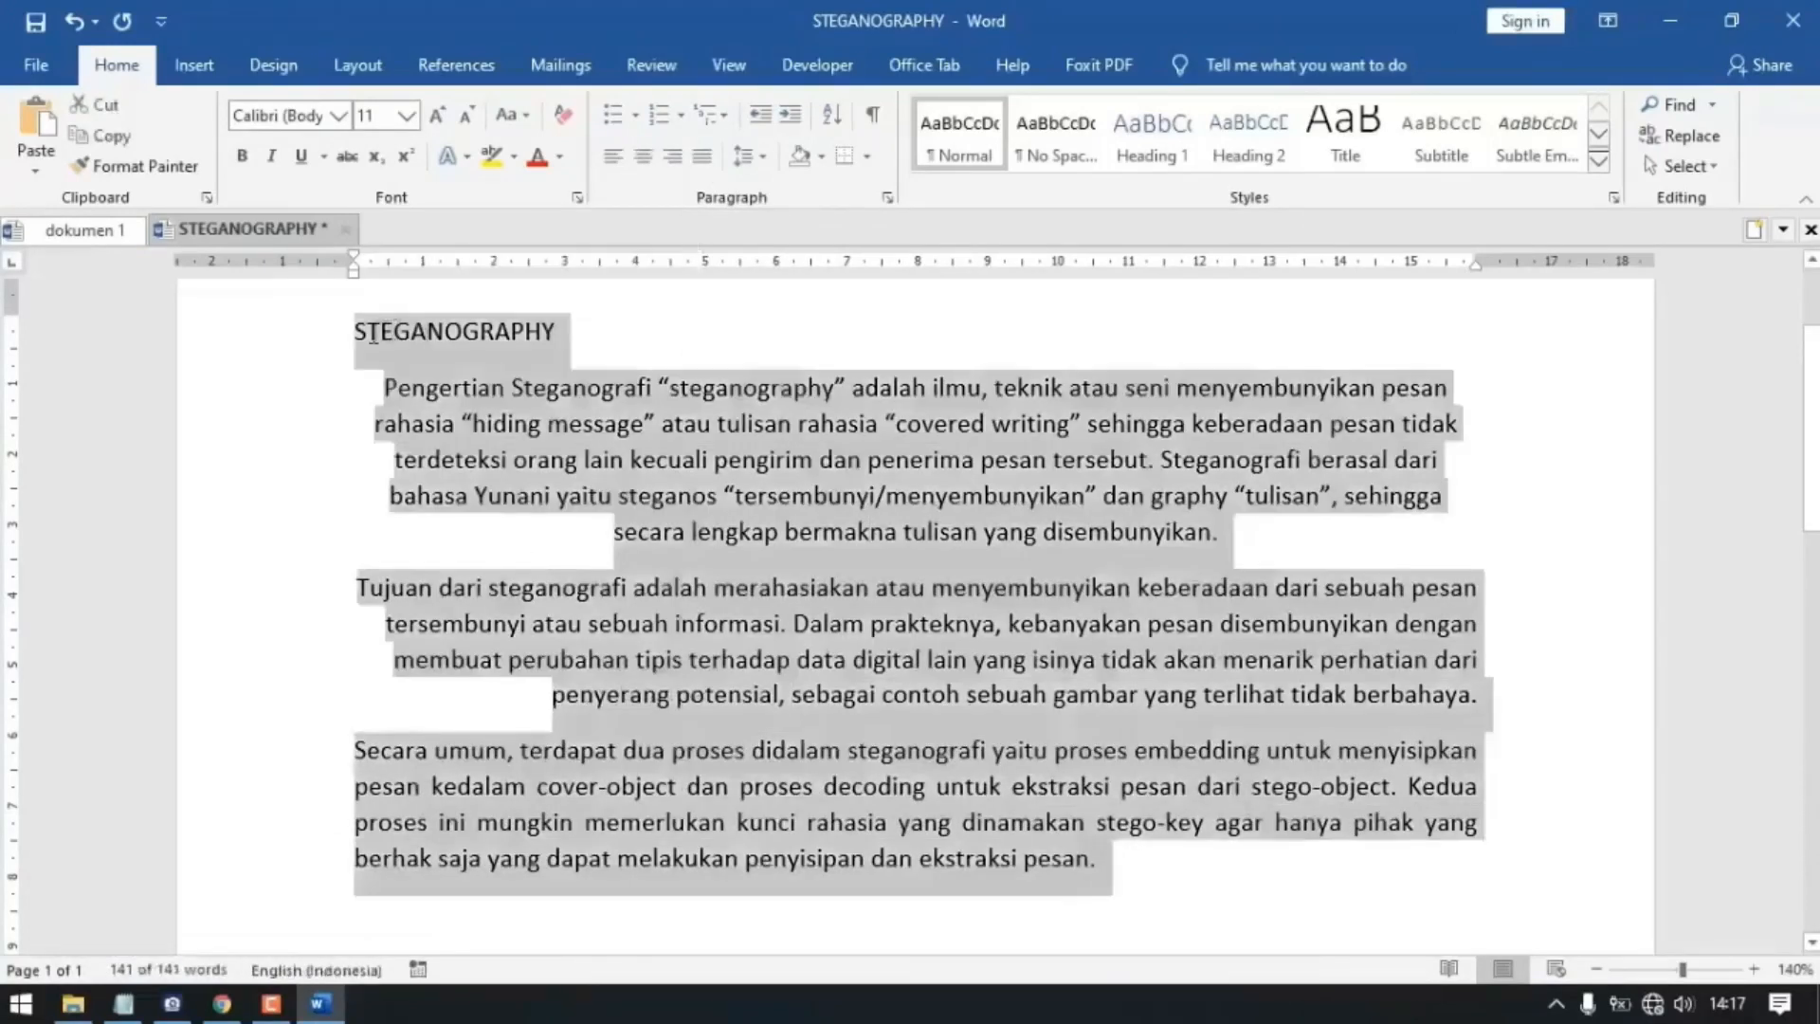
{"action": "left_click", "coordinate": [1104, 865]}
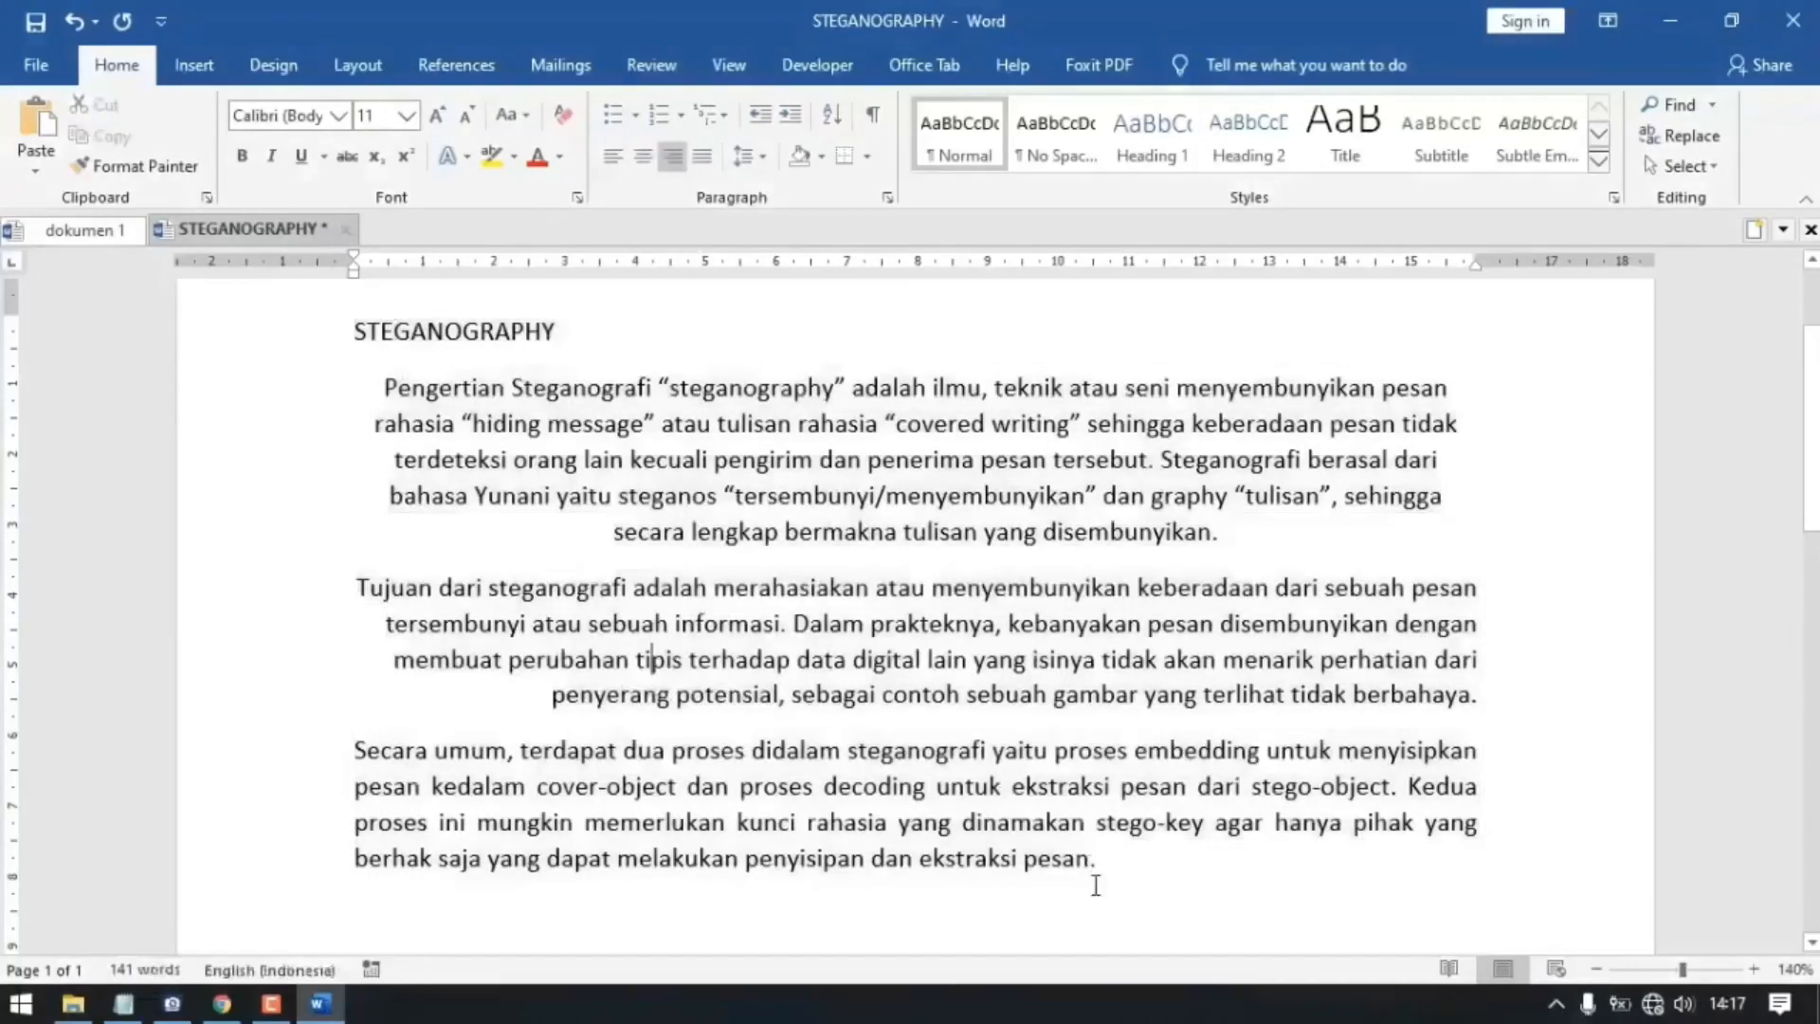
{"action": "left_click_drag", "start_coordinate": [1113, 861], "coordinate": [381, 390]}
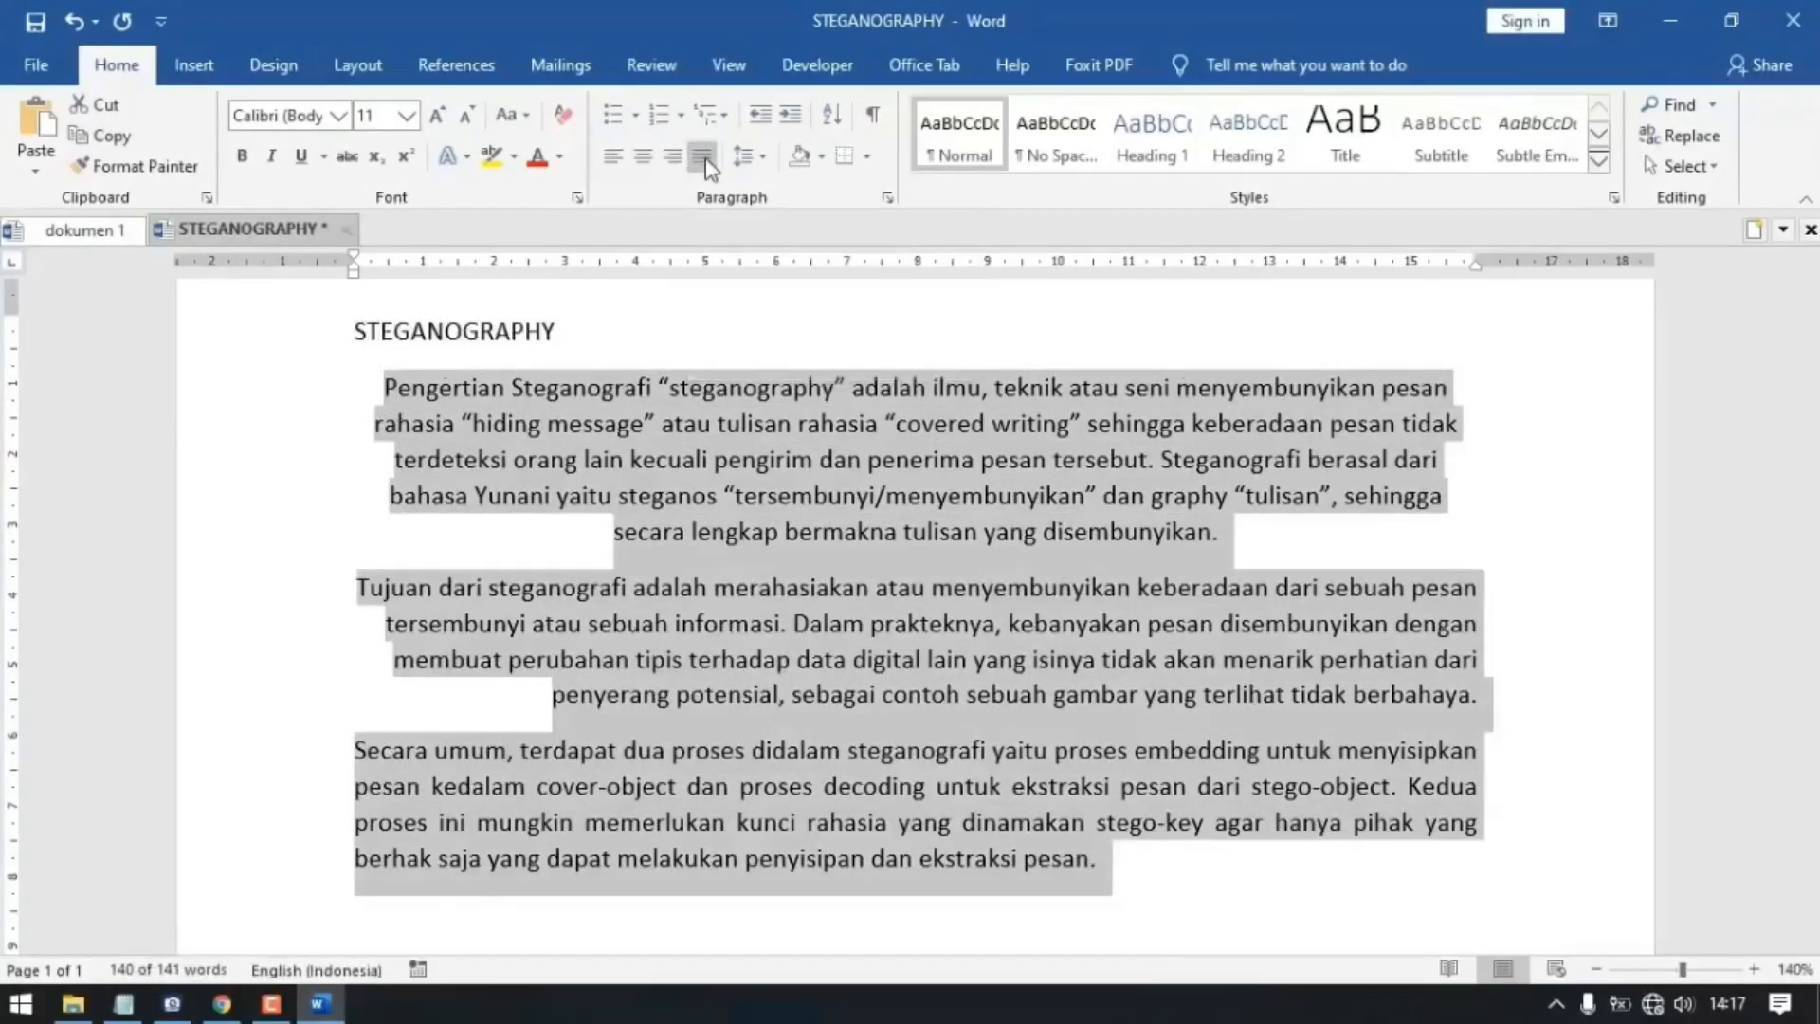
{"action": "left_click", "coordinate": [706, 157]}
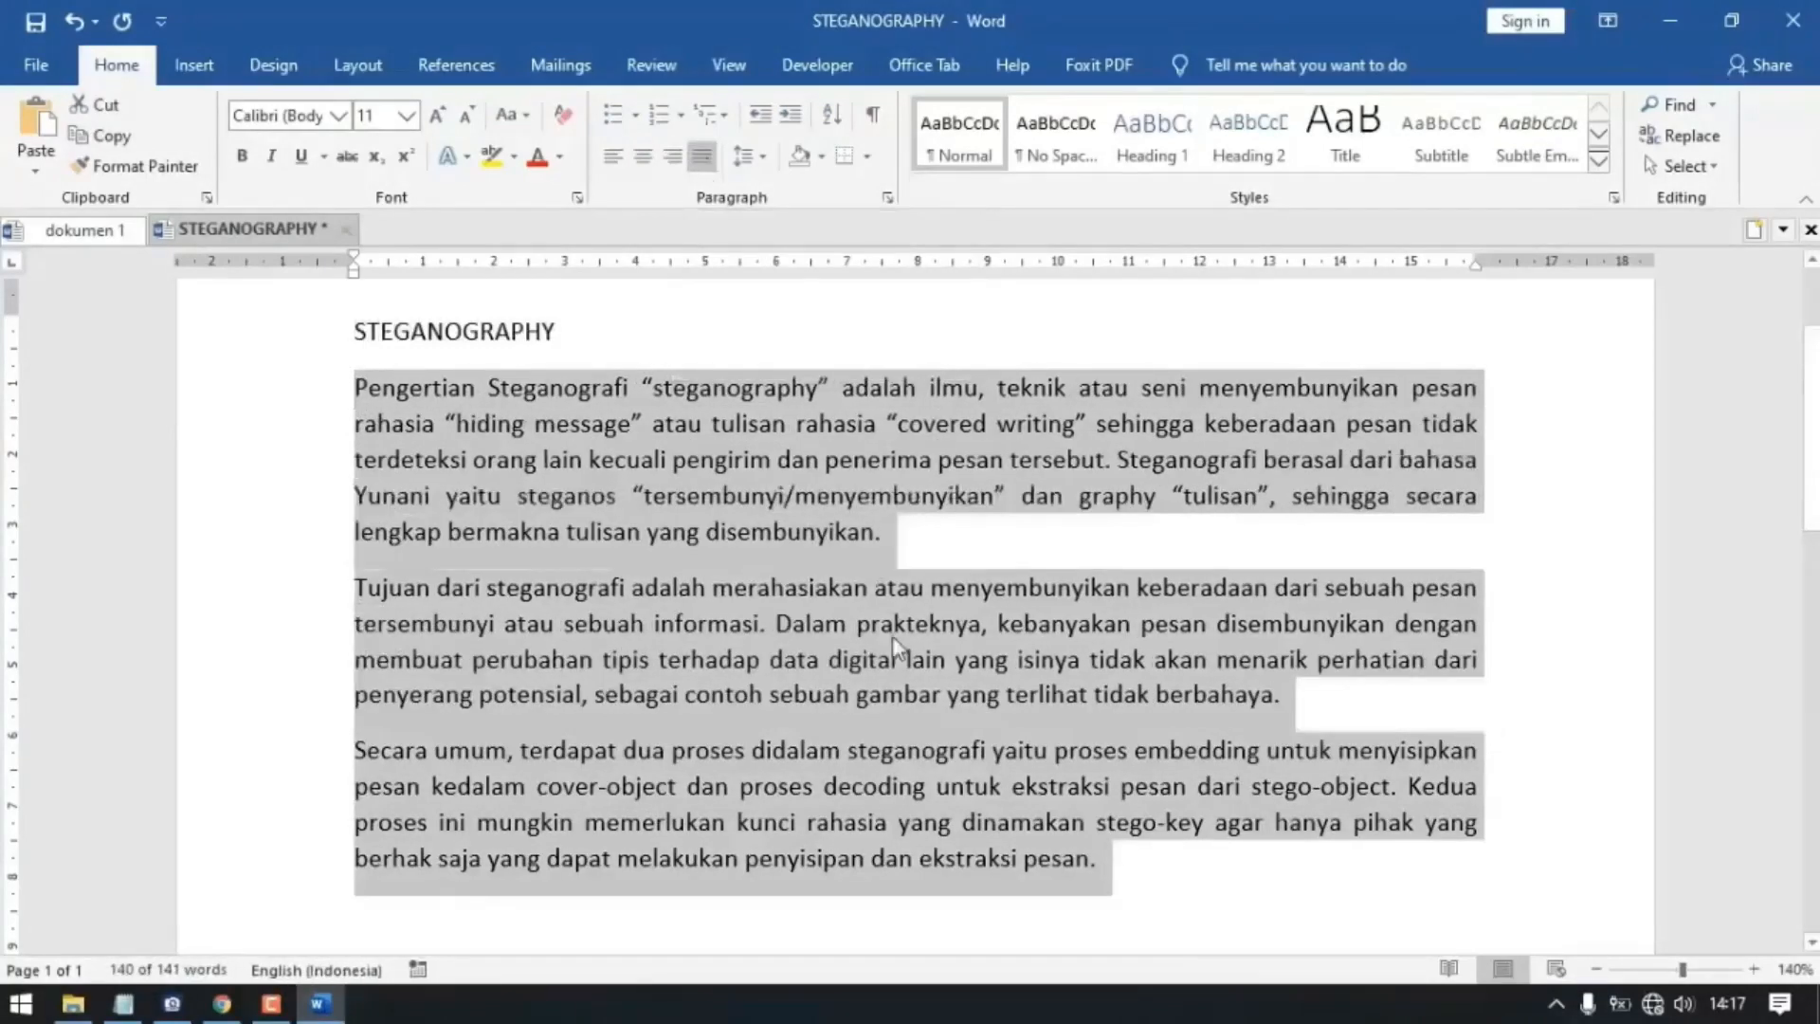
{"action": "left_click", "coordinate": [945, 565]}
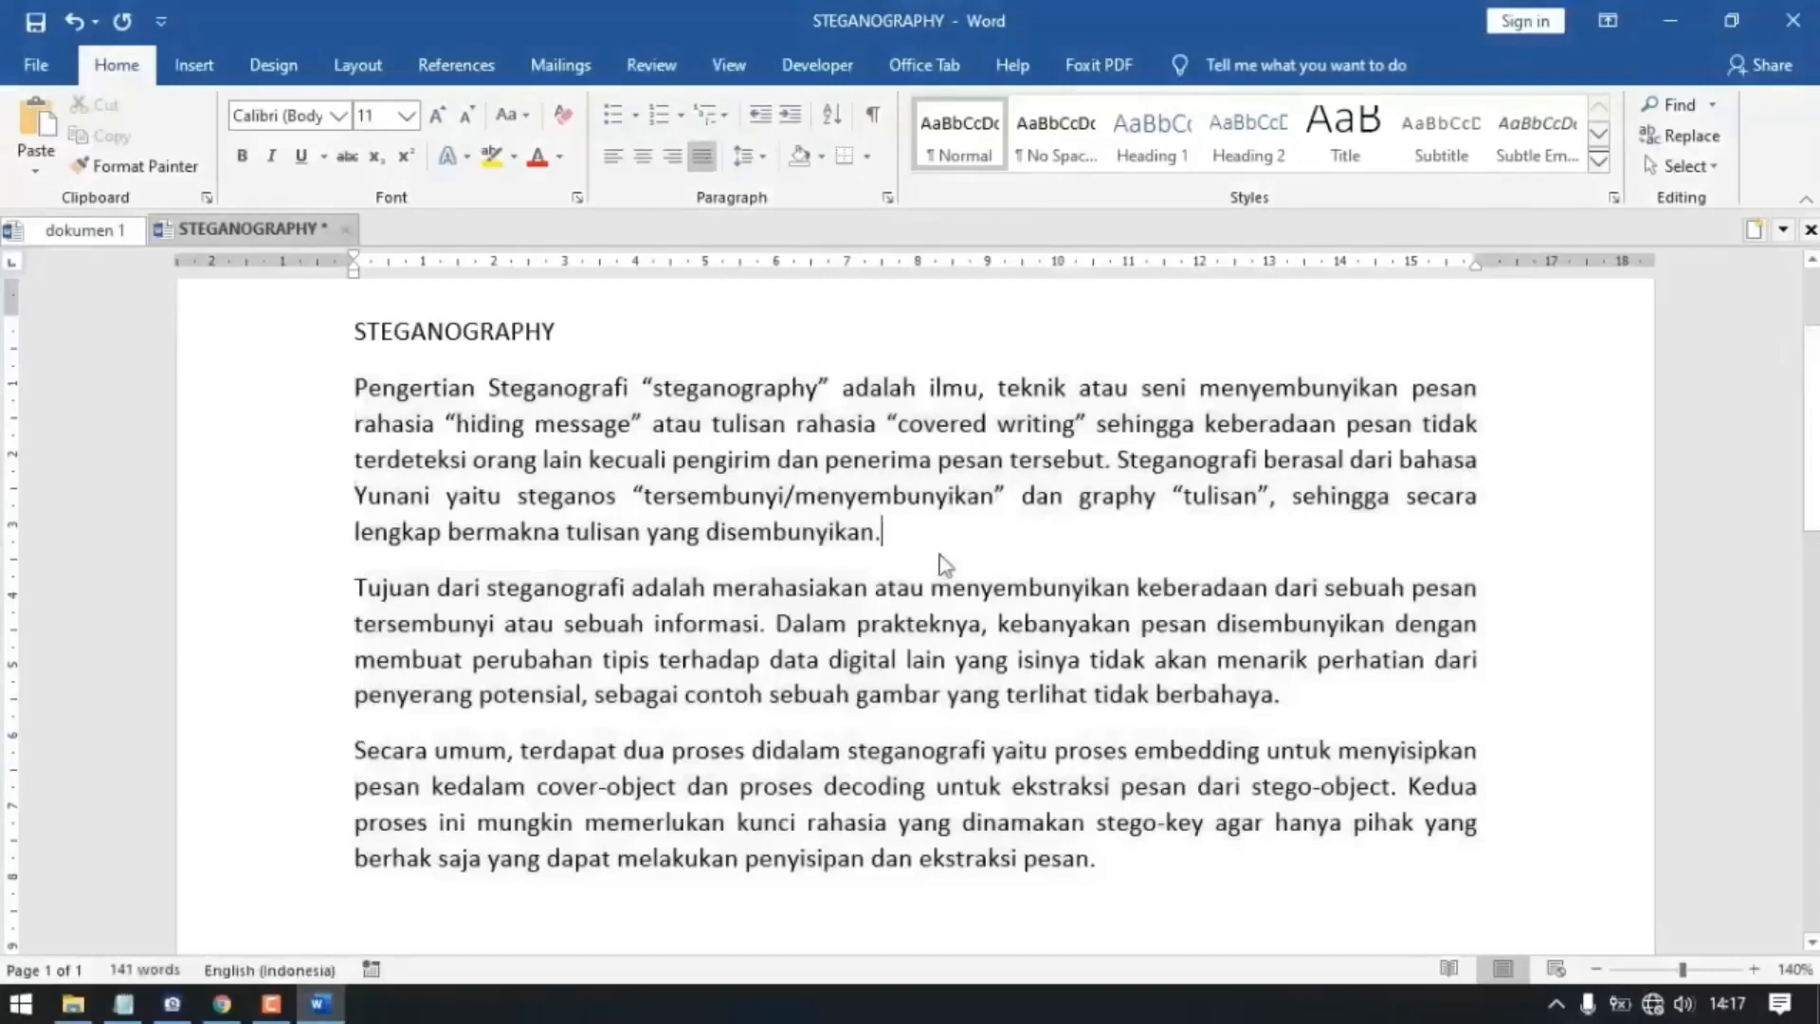
Step: Make the quoted word "steganography" in the first line of the first body paragraph bold
{"action": "left_click_drag", "start_coordinate": [654, 387], "coordinate": [808, 404]}
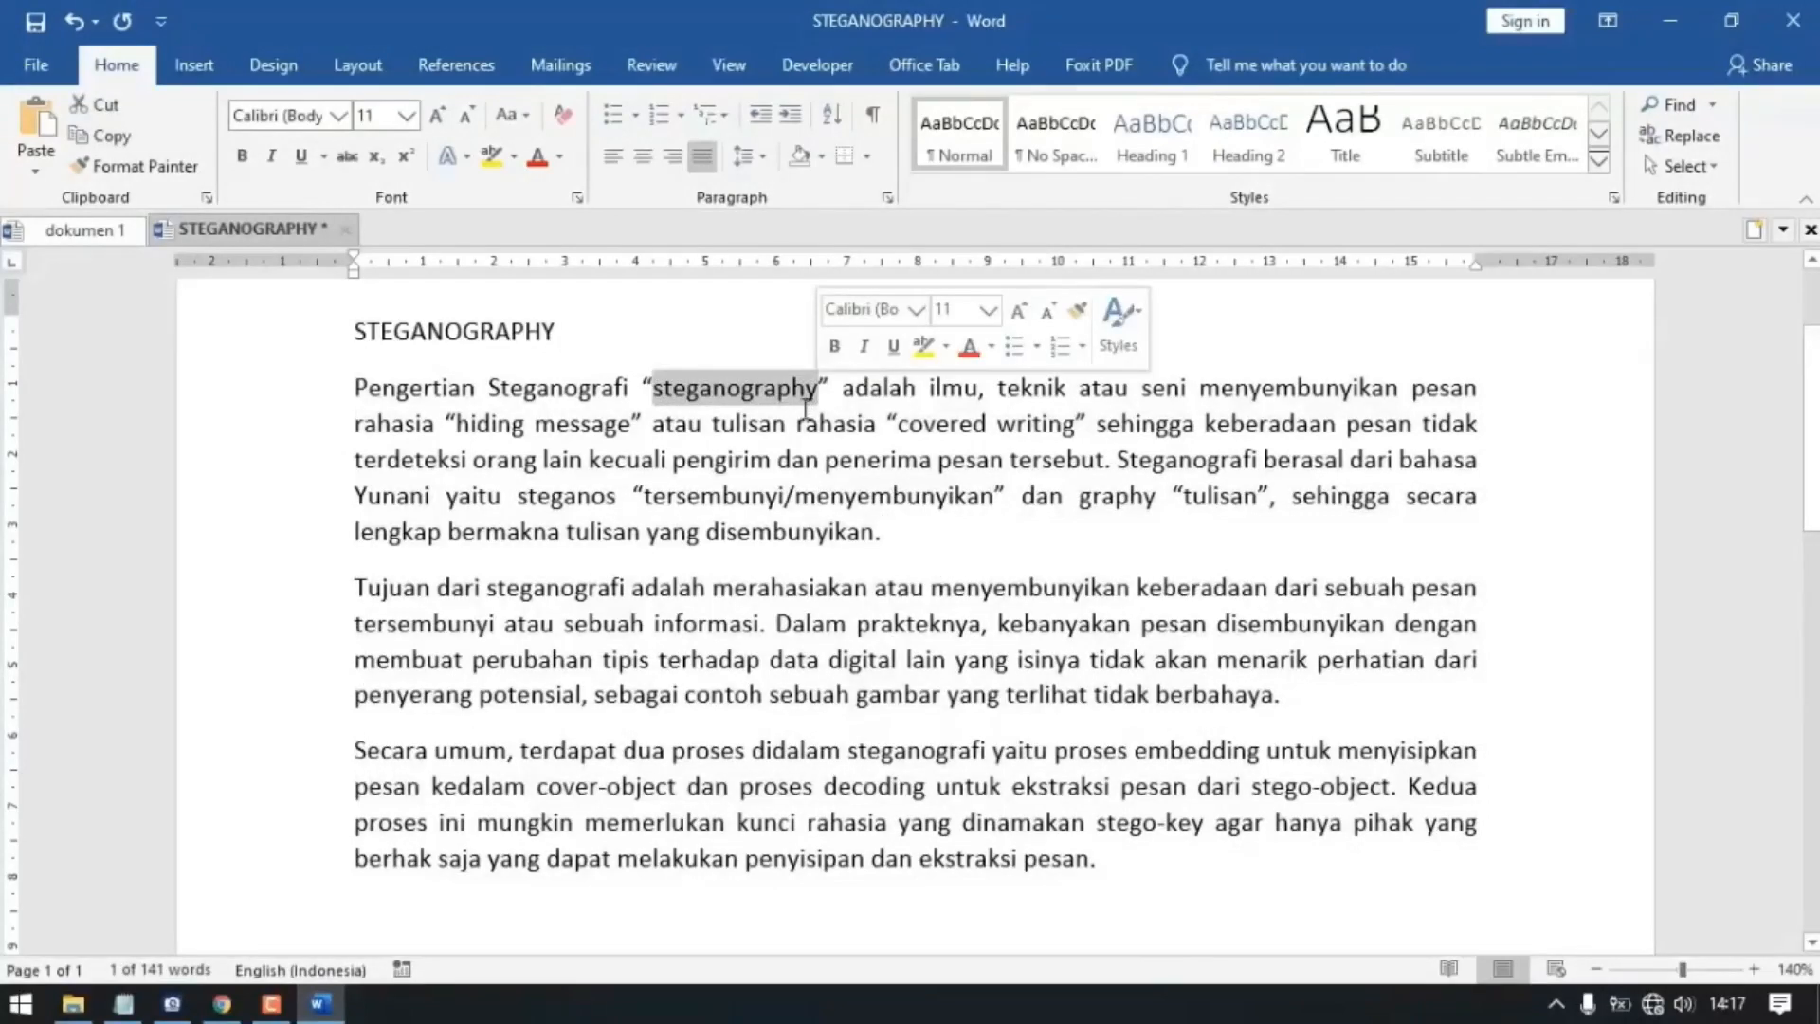
{"action": "left_click", "coordinate": [244, 157]}
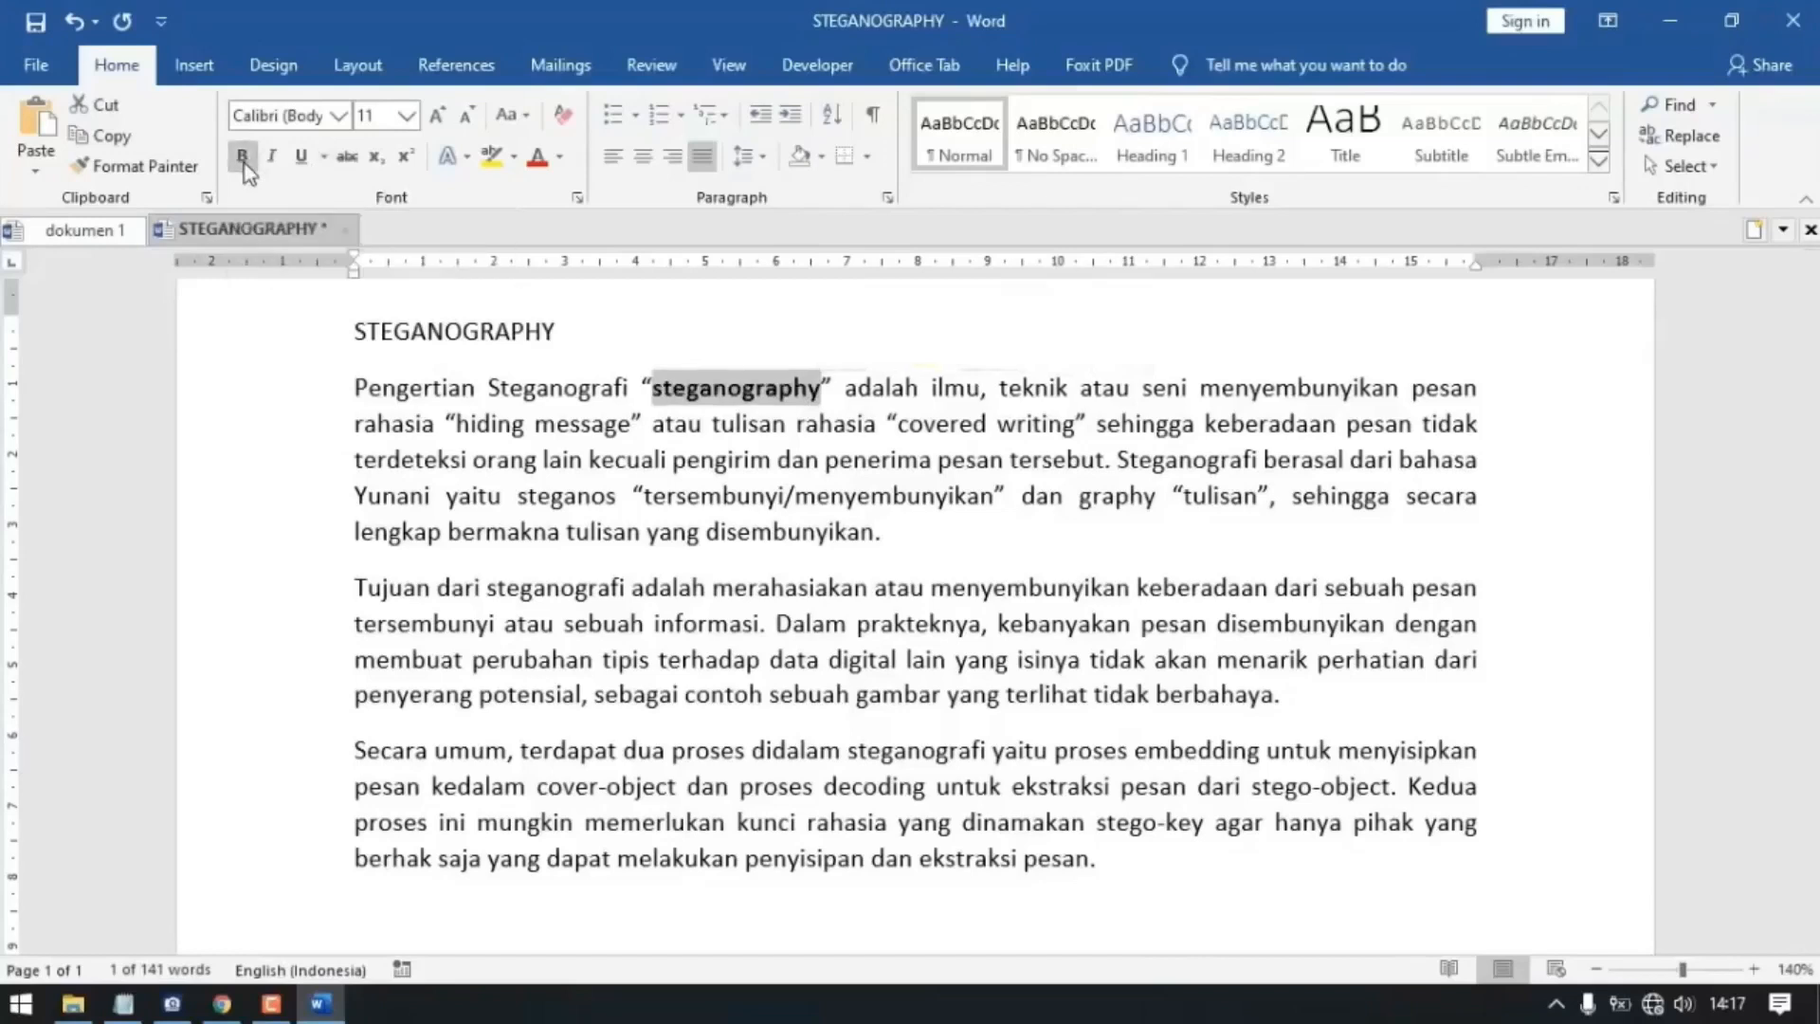
{"action": "left_click", "coordinate": [832, 390]}
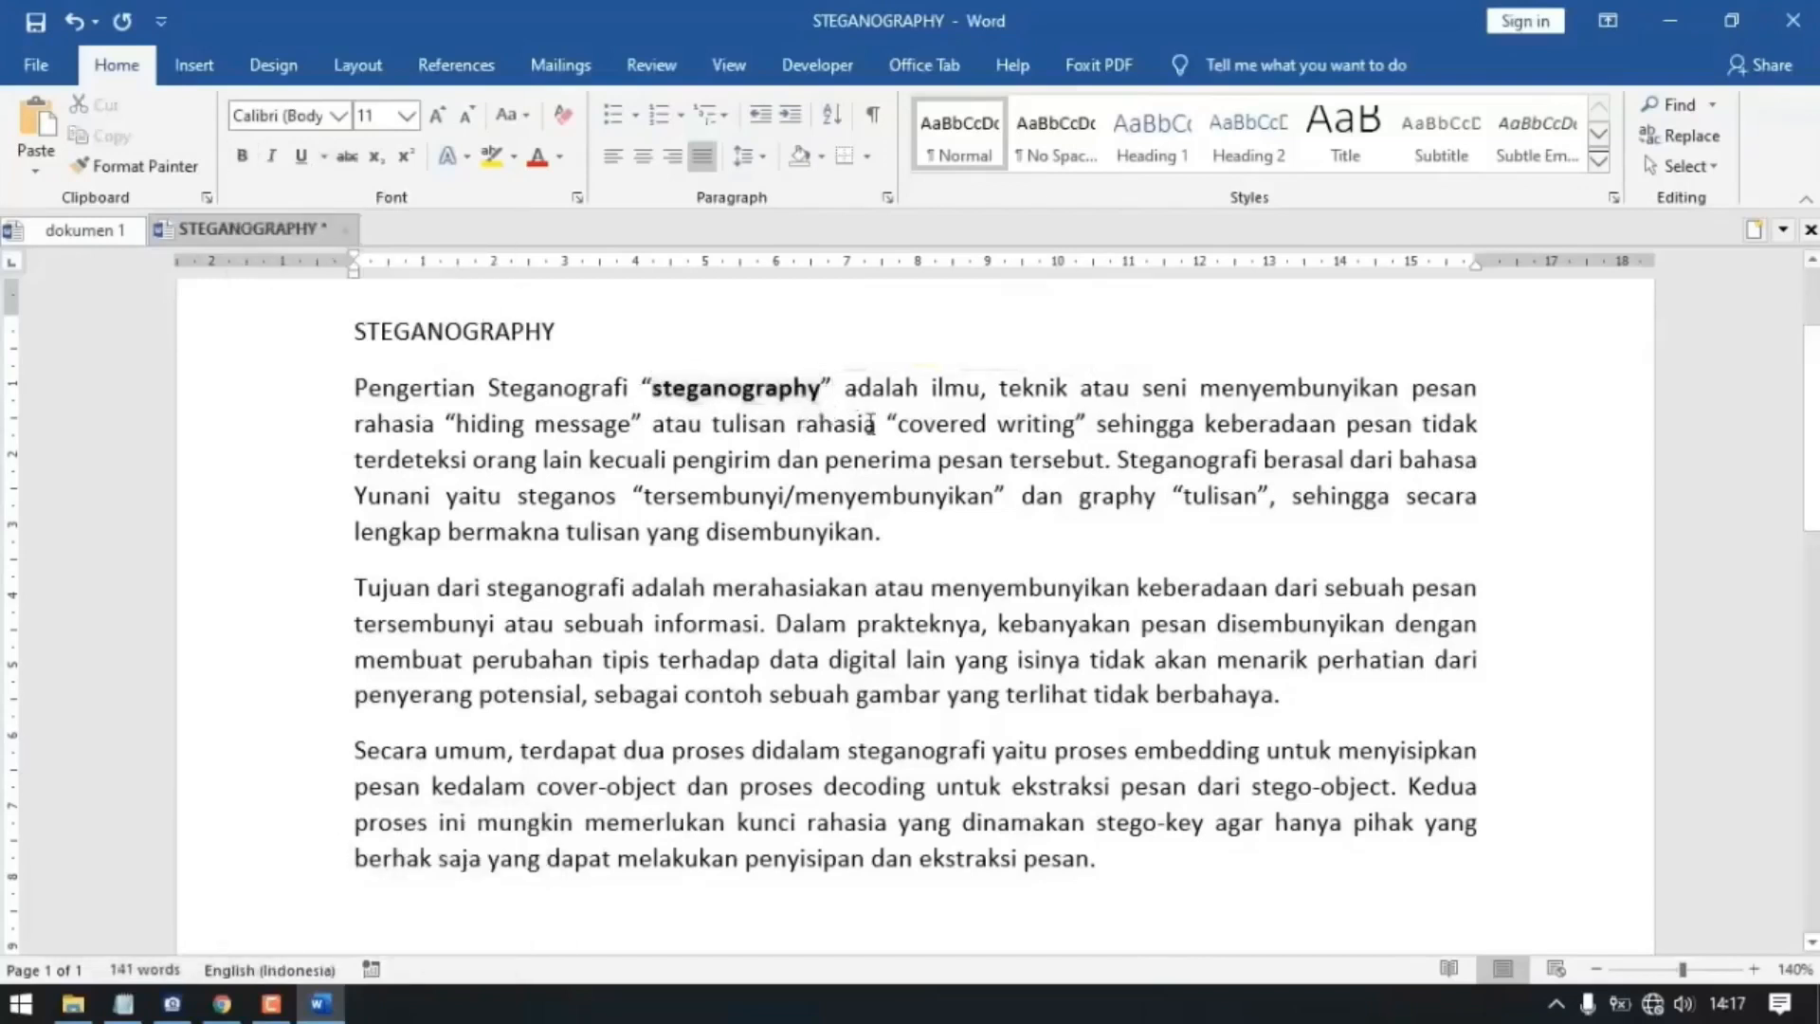
Step: Italicize the word "ilmu" in the first line of the first body paragraph
{"action": "key", "text": "ctrl+z"}
{"action": "left_click_drag", "start_coordinate": [982, 390], "coordinate": [931, 392]}
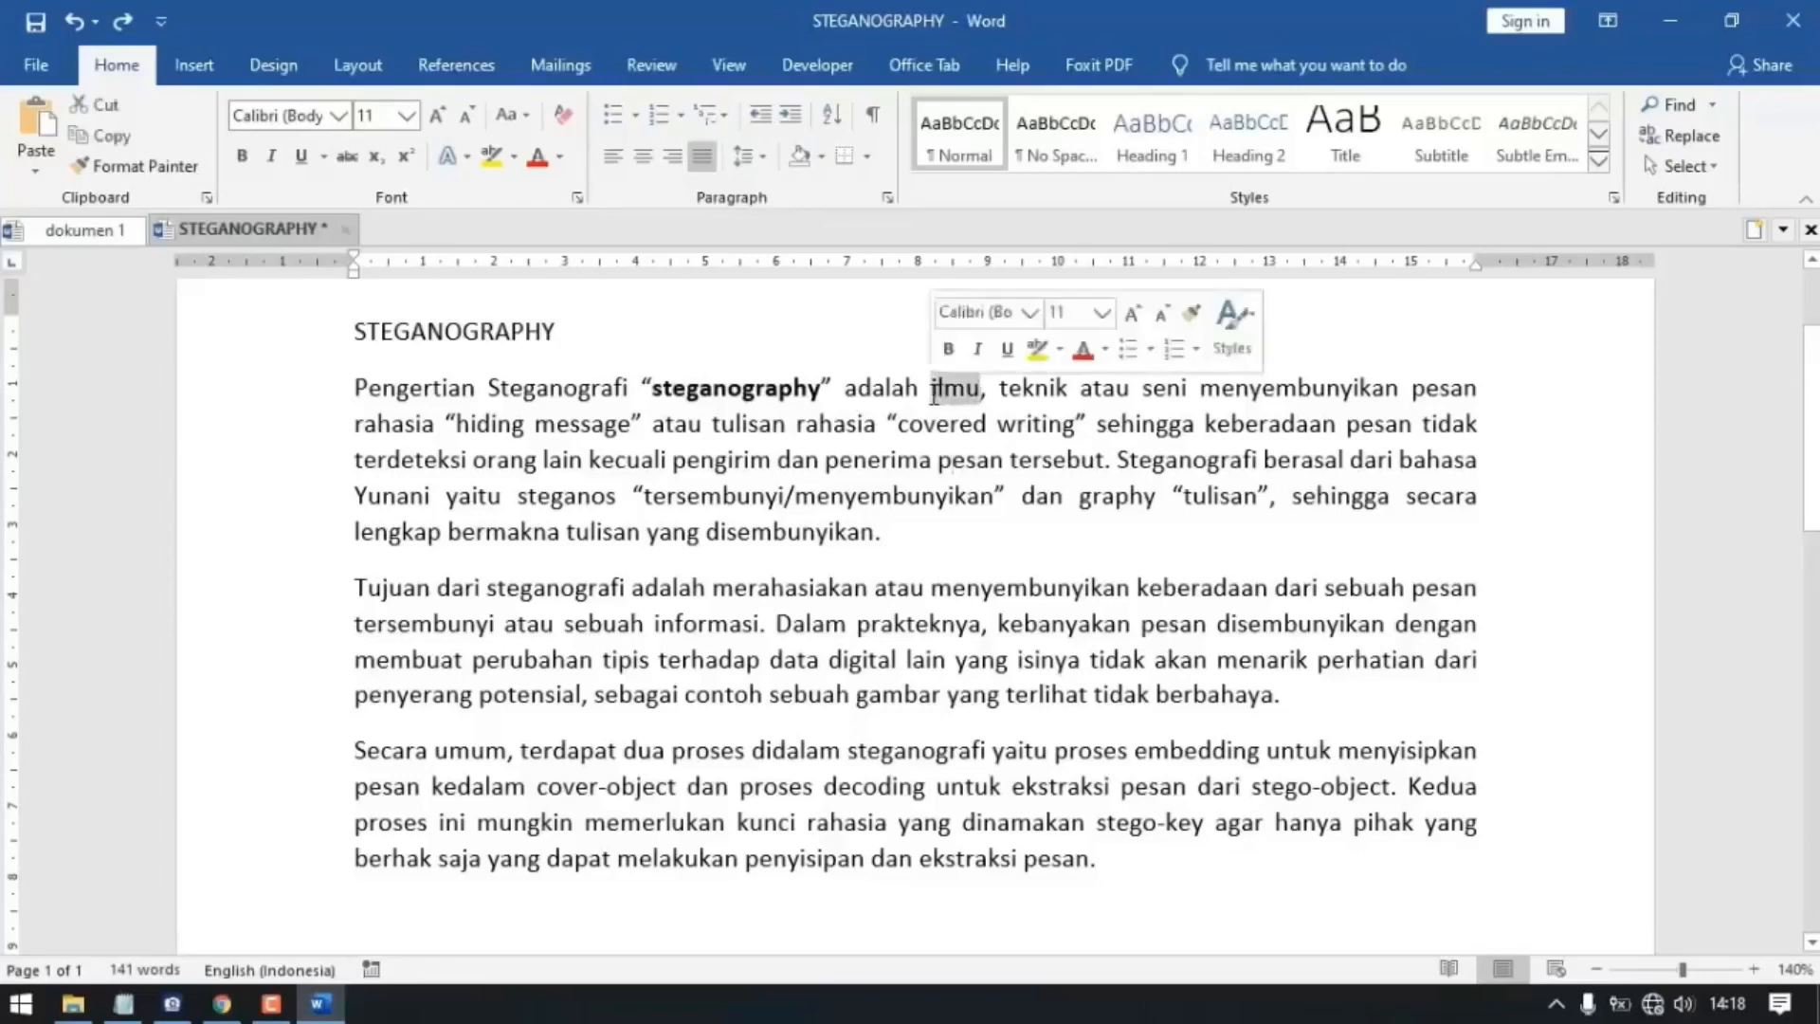
{"action": "key", "text": "ctrl+i"}
{"action": "left_click", "coordinate": [273, 161]}
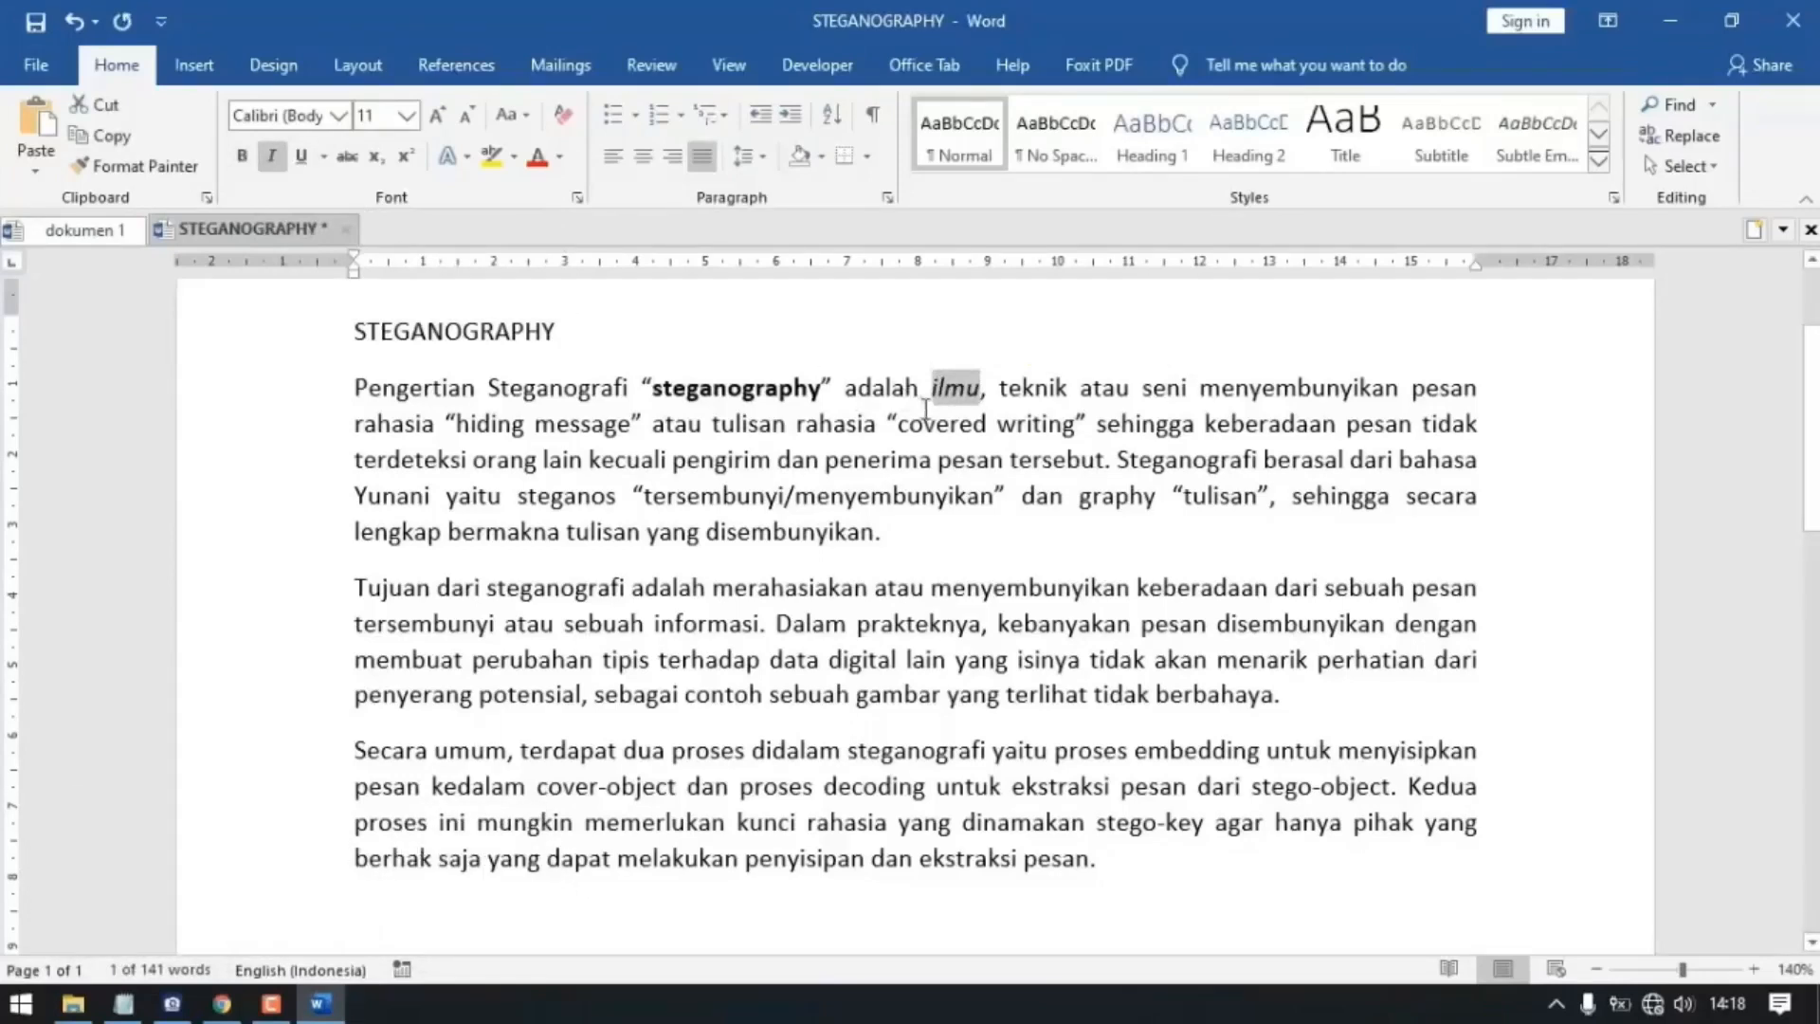
{"action": "left_click", "coordinate": [925, 419]}
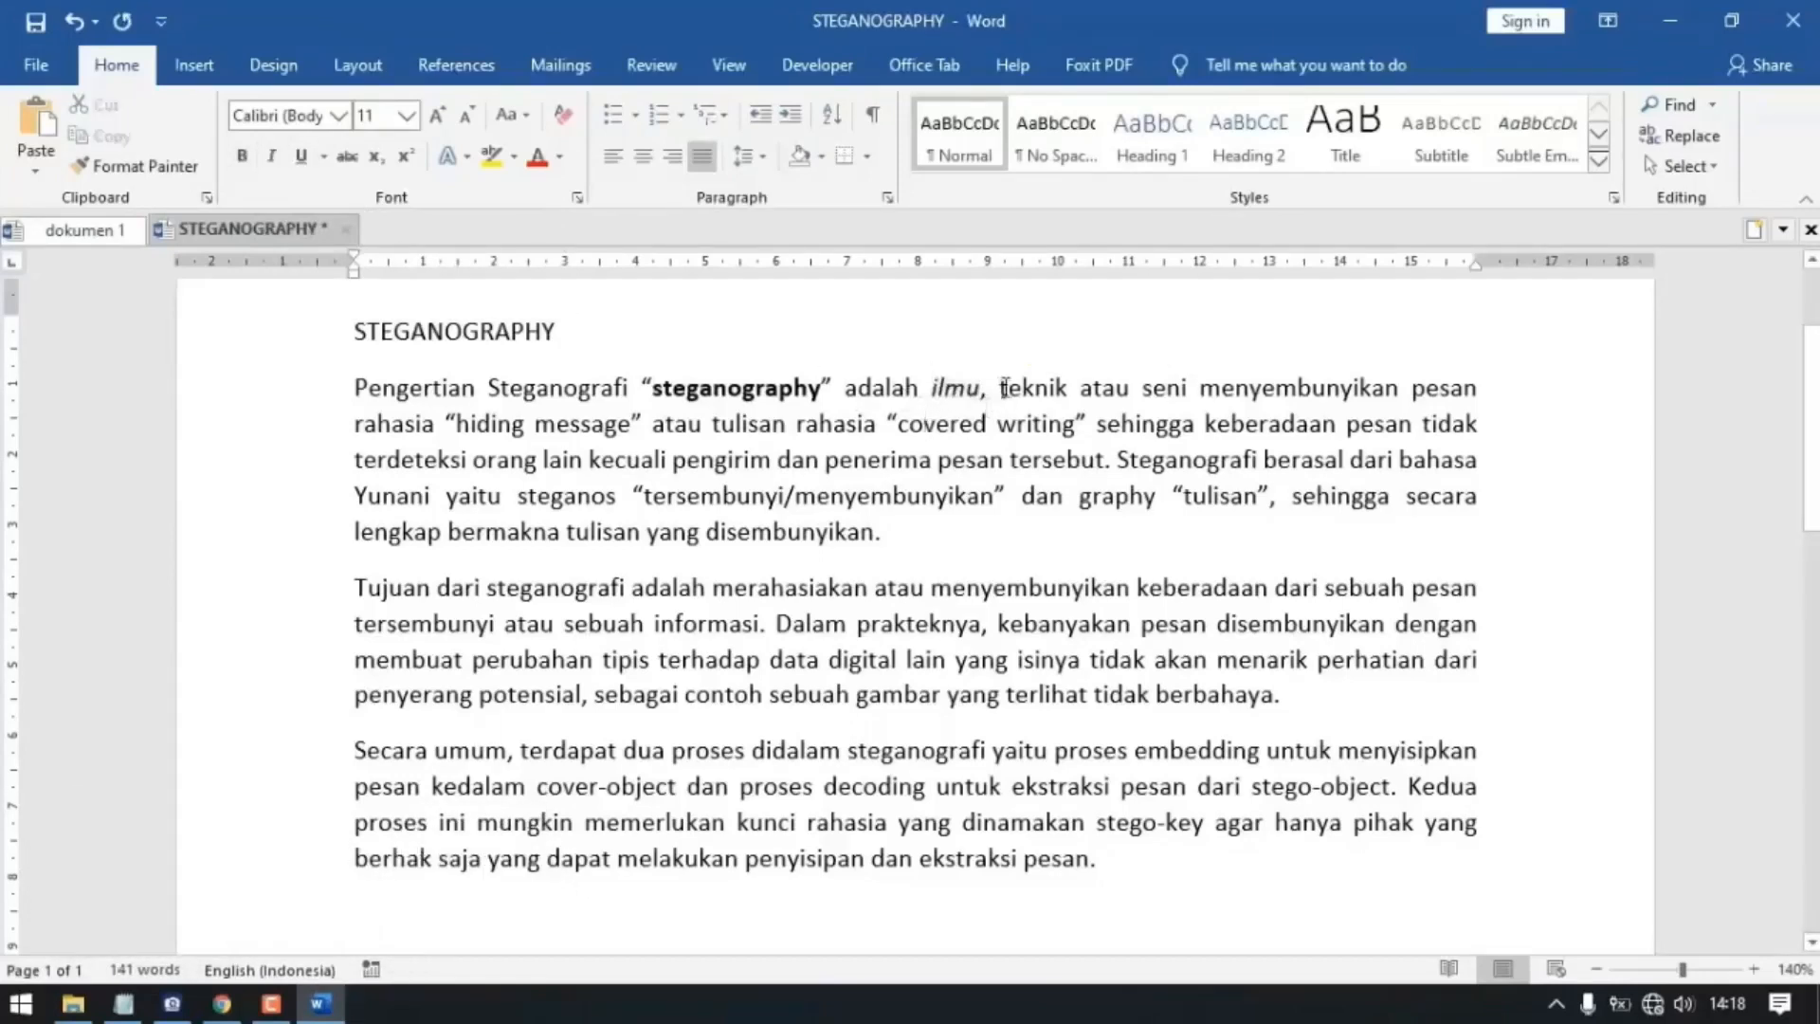
Step: Underline the word "teknik" in the first line of the first body paragraph
{"action": "left_click_drag", "start_coordinate": [1001, 389], "coordinate": [1066, 389]}
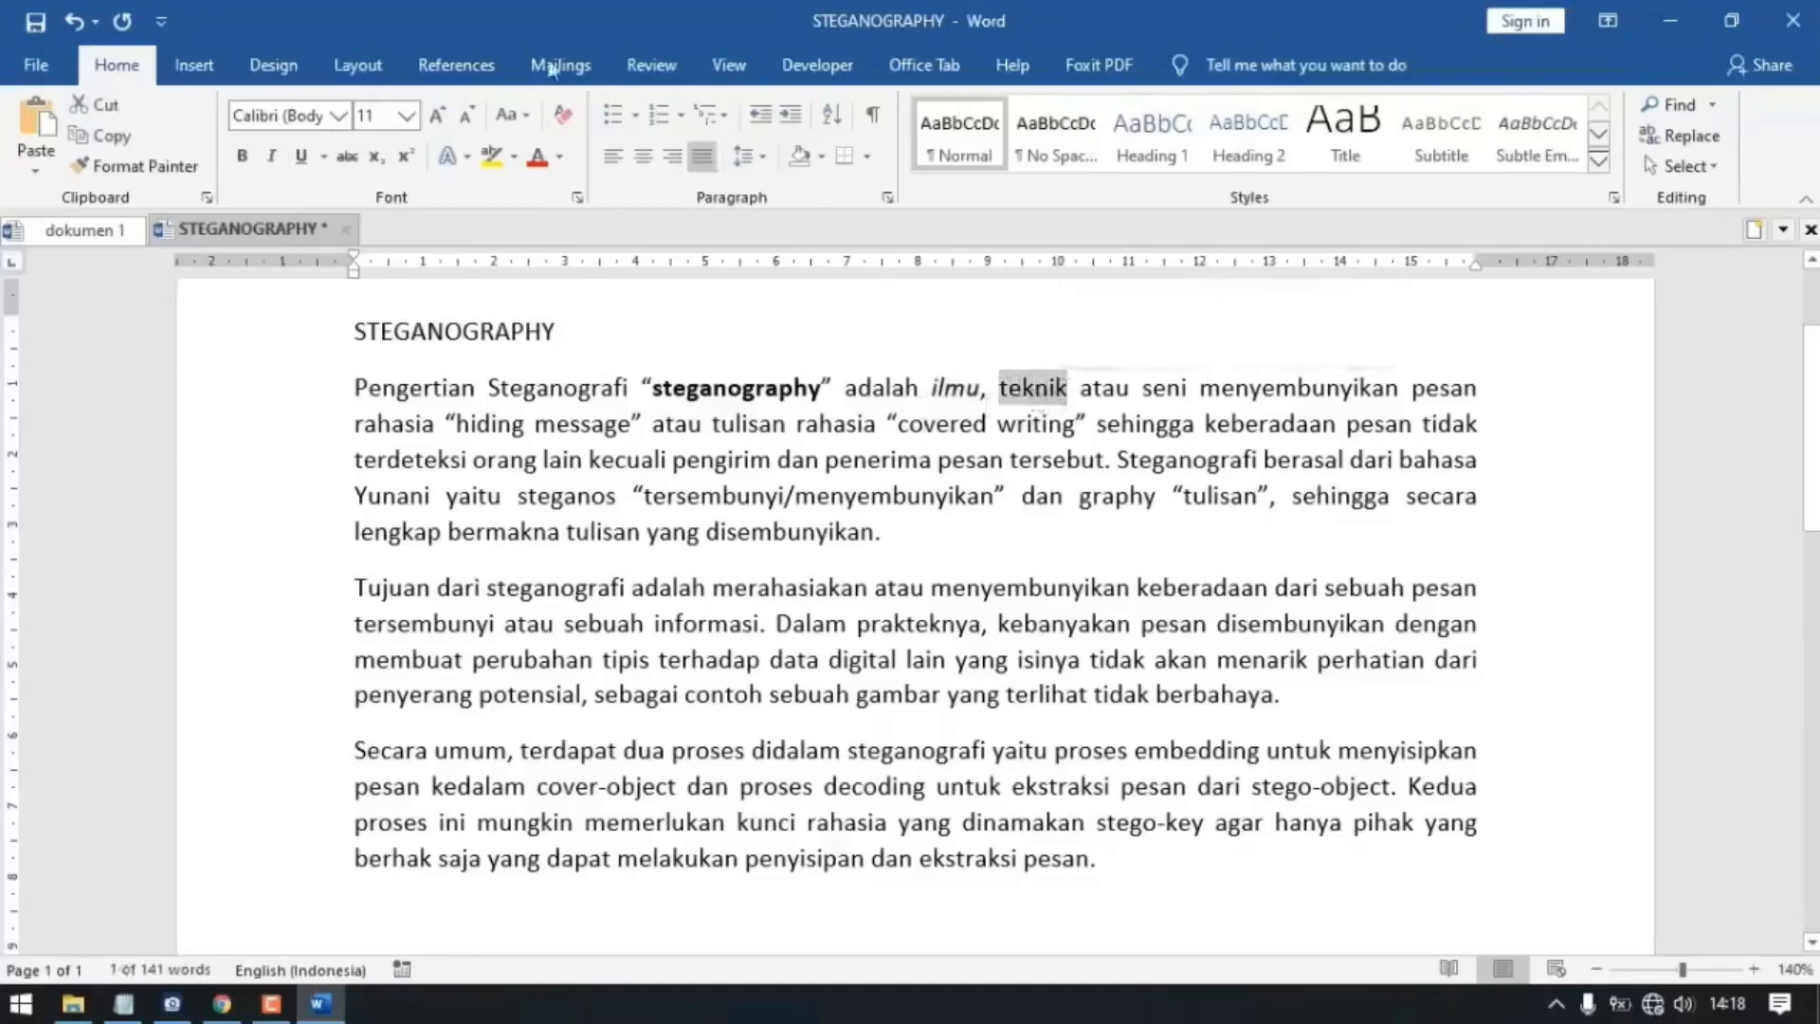
{"action": "key", "text": "ctrl+u"}
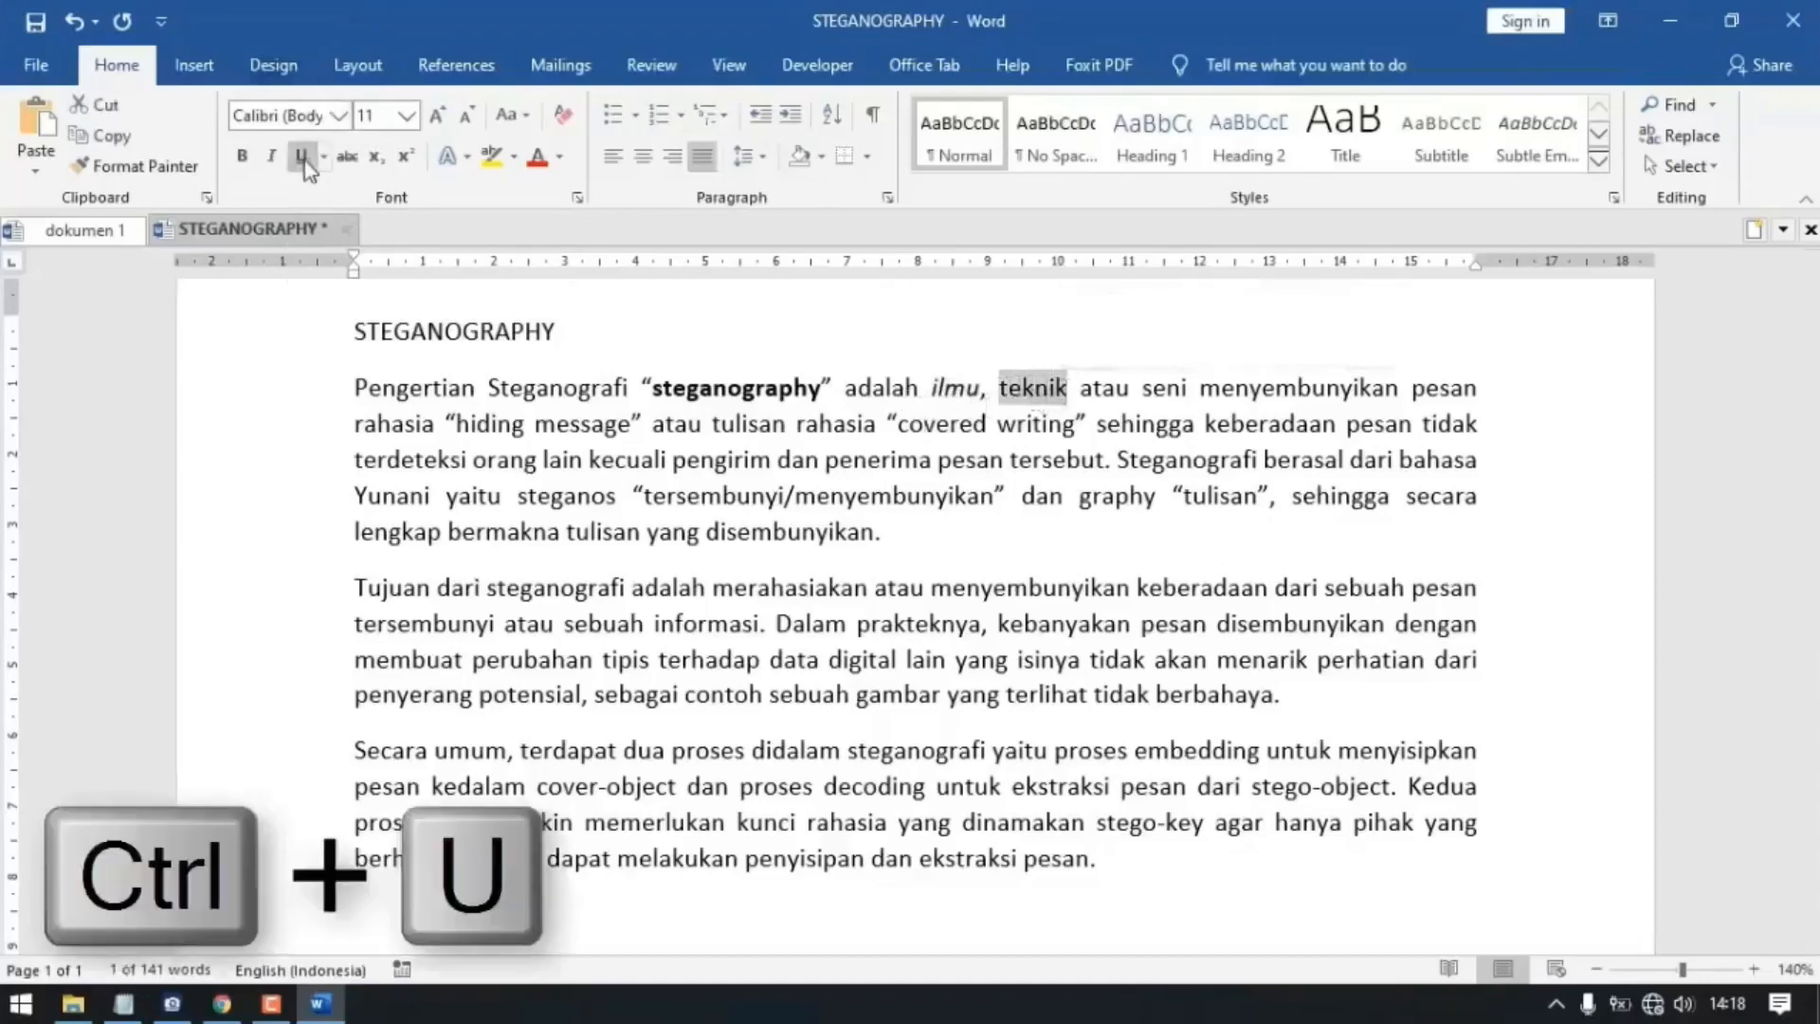
{"action": "left_click", "coordinate": [1197, 424]}
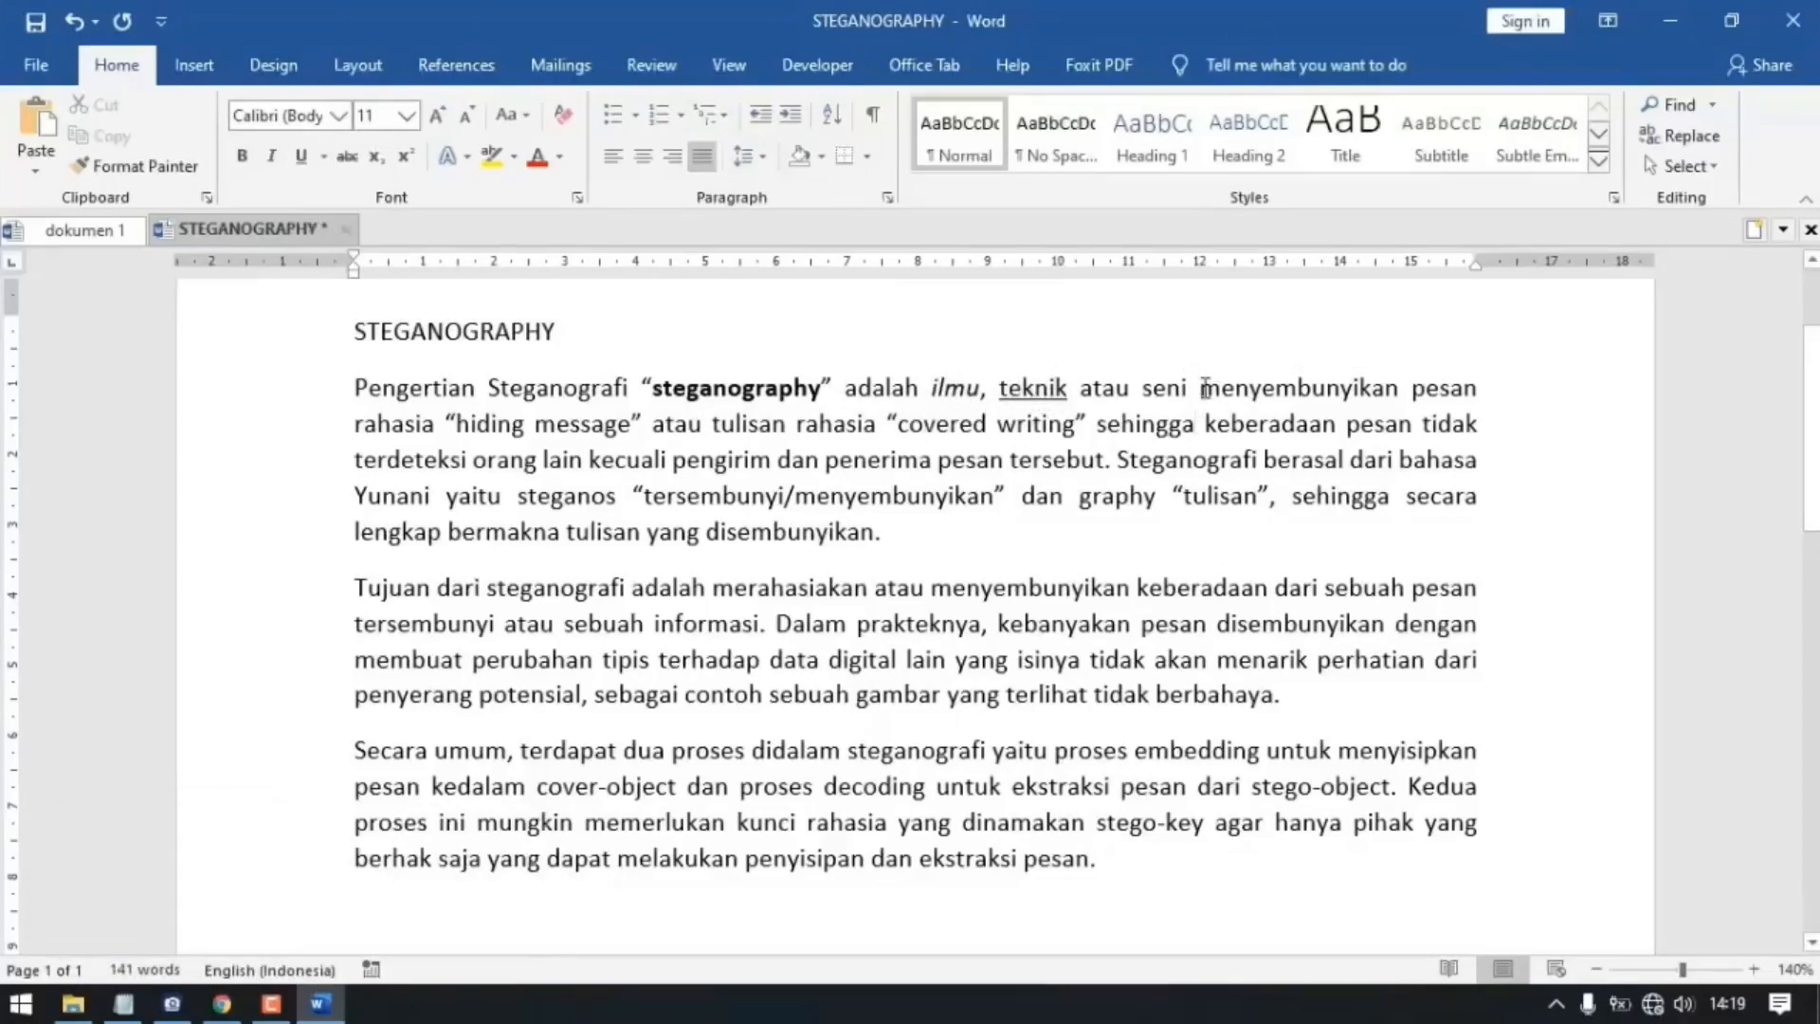
Step: Change the font of "menyembunyikan" in the first sentence of the first body paragraph to Agency FB and switch it to Algerian
{"action": "left_click_drag", "start_coordinate": [1201, 389], "coordinate": [1398, 389]}
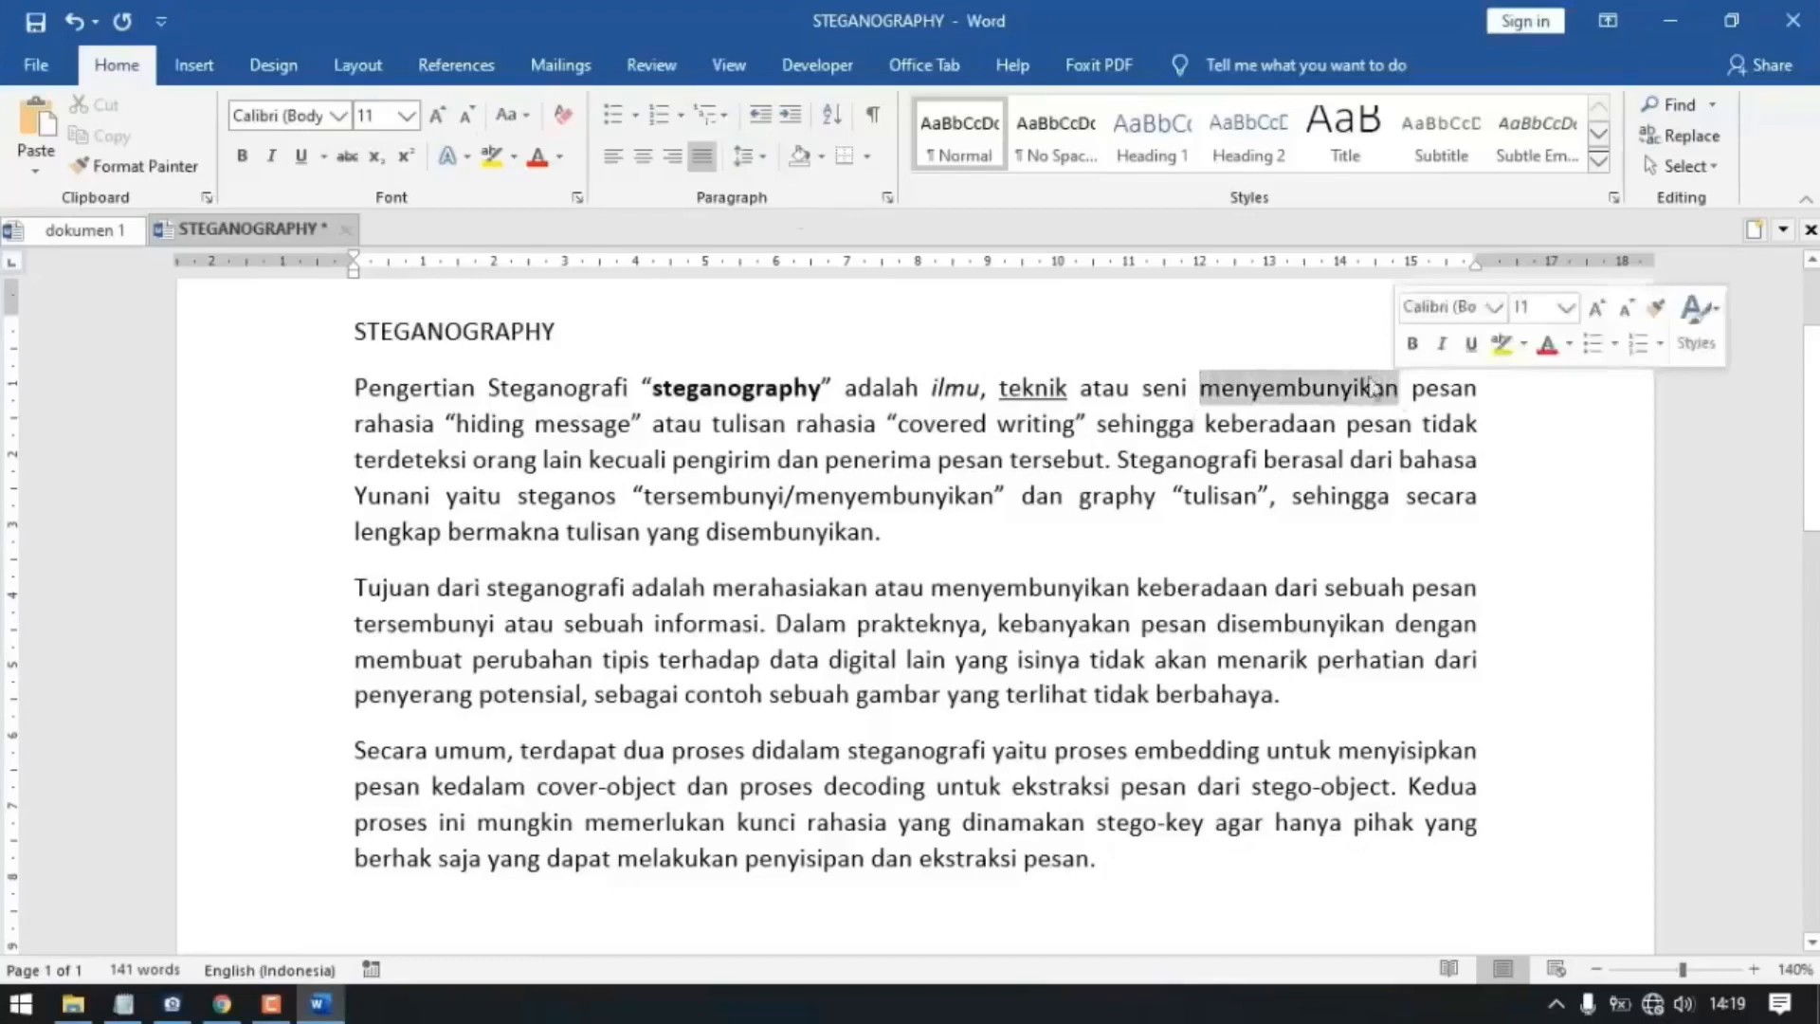
{"action": "left_click", "coordinate": [339, 117]}
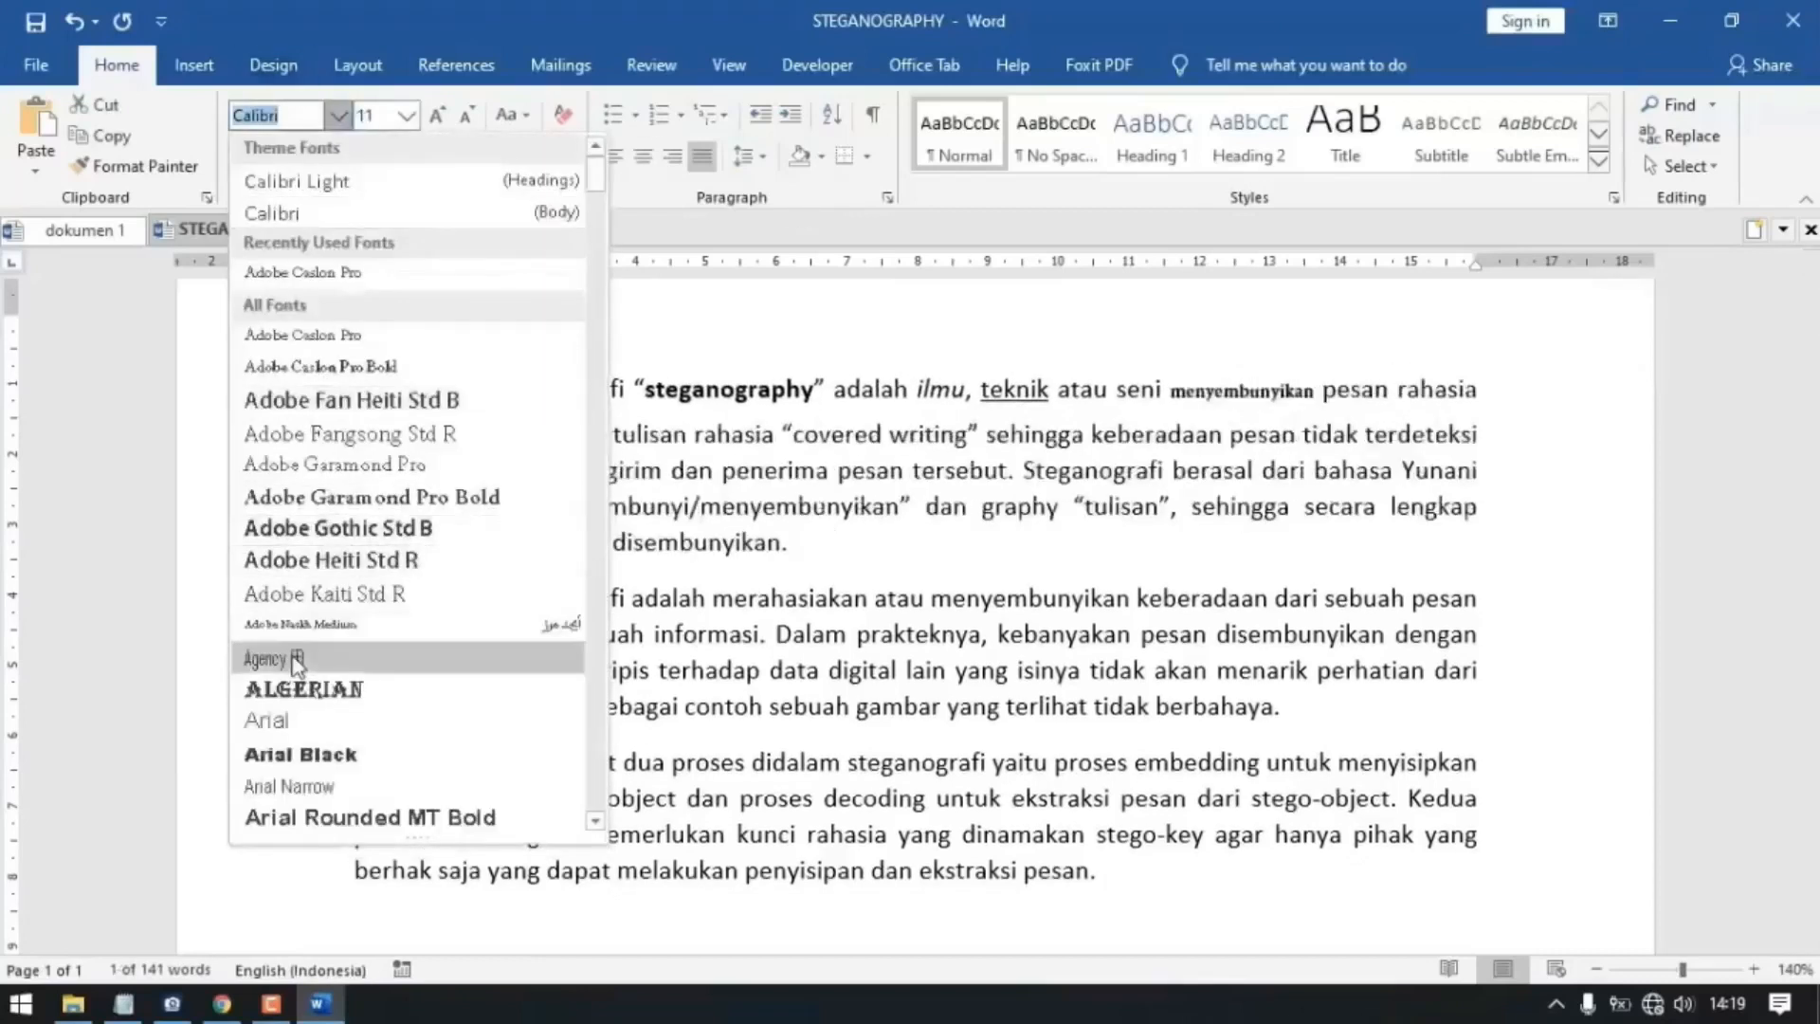
{"action": "left_click", "coordinate": [296, 660]}
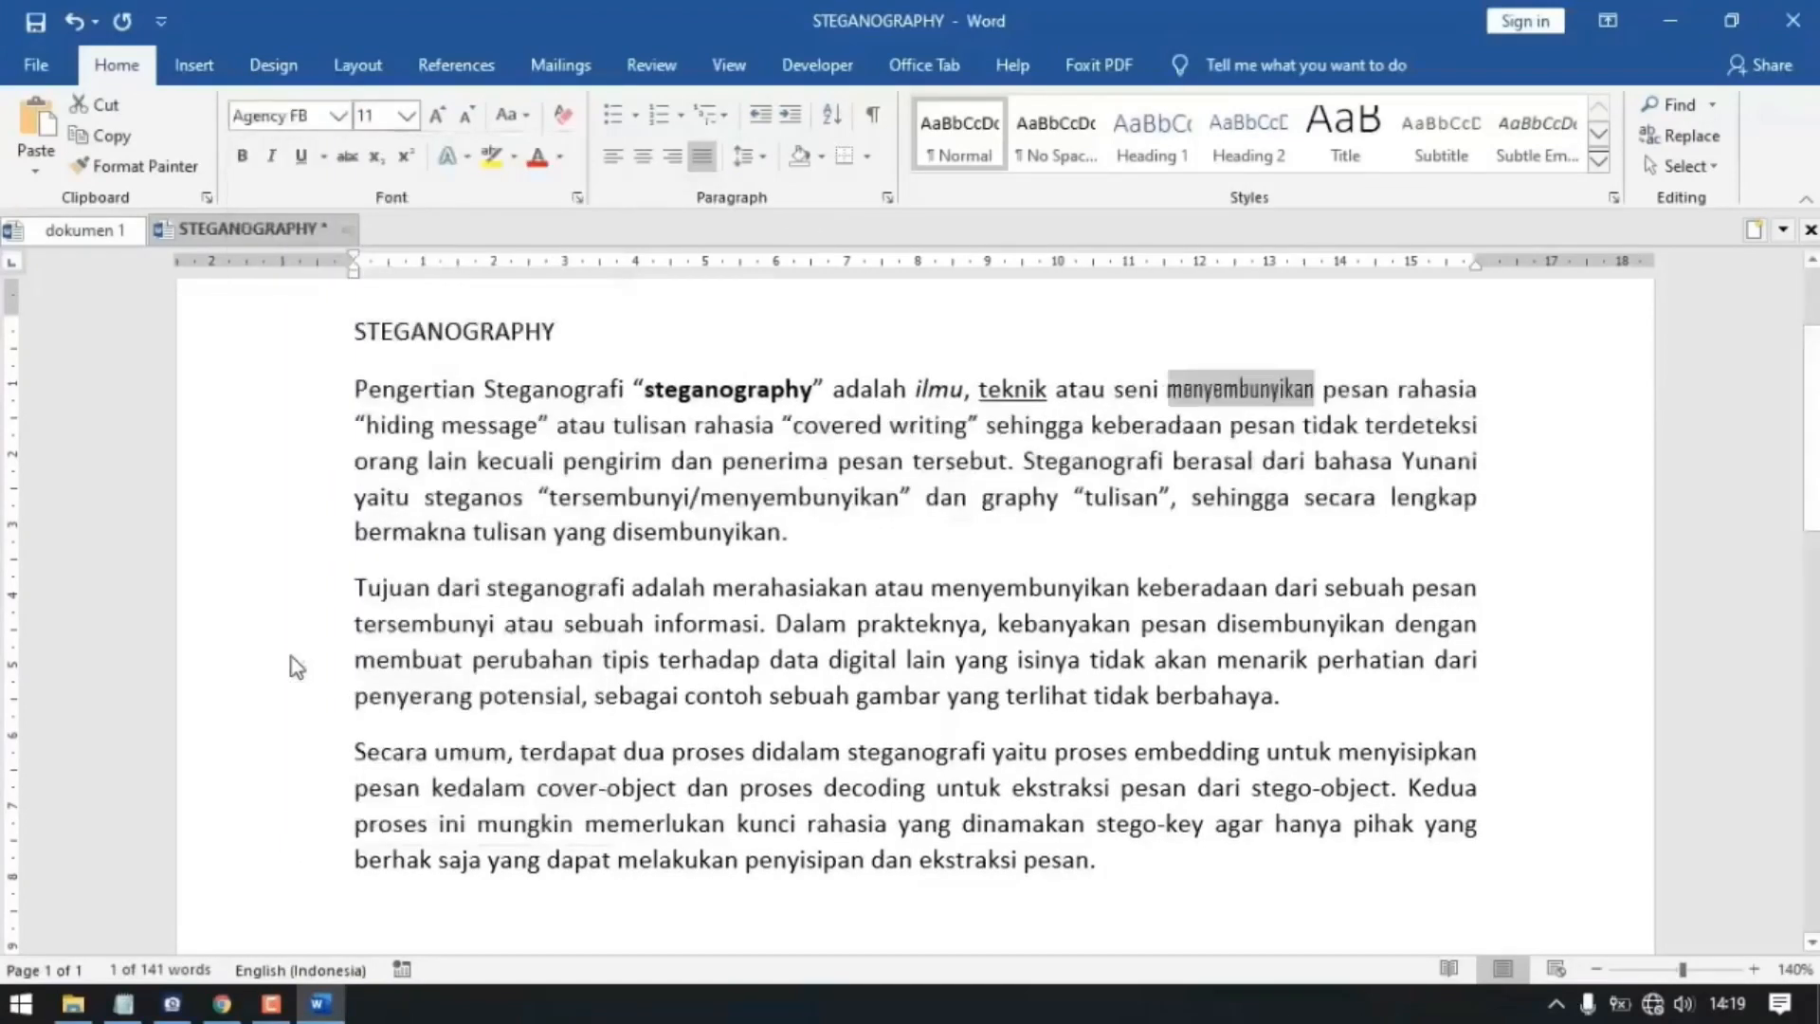
{"action": "left_click", "coordinate": [339, 116]}
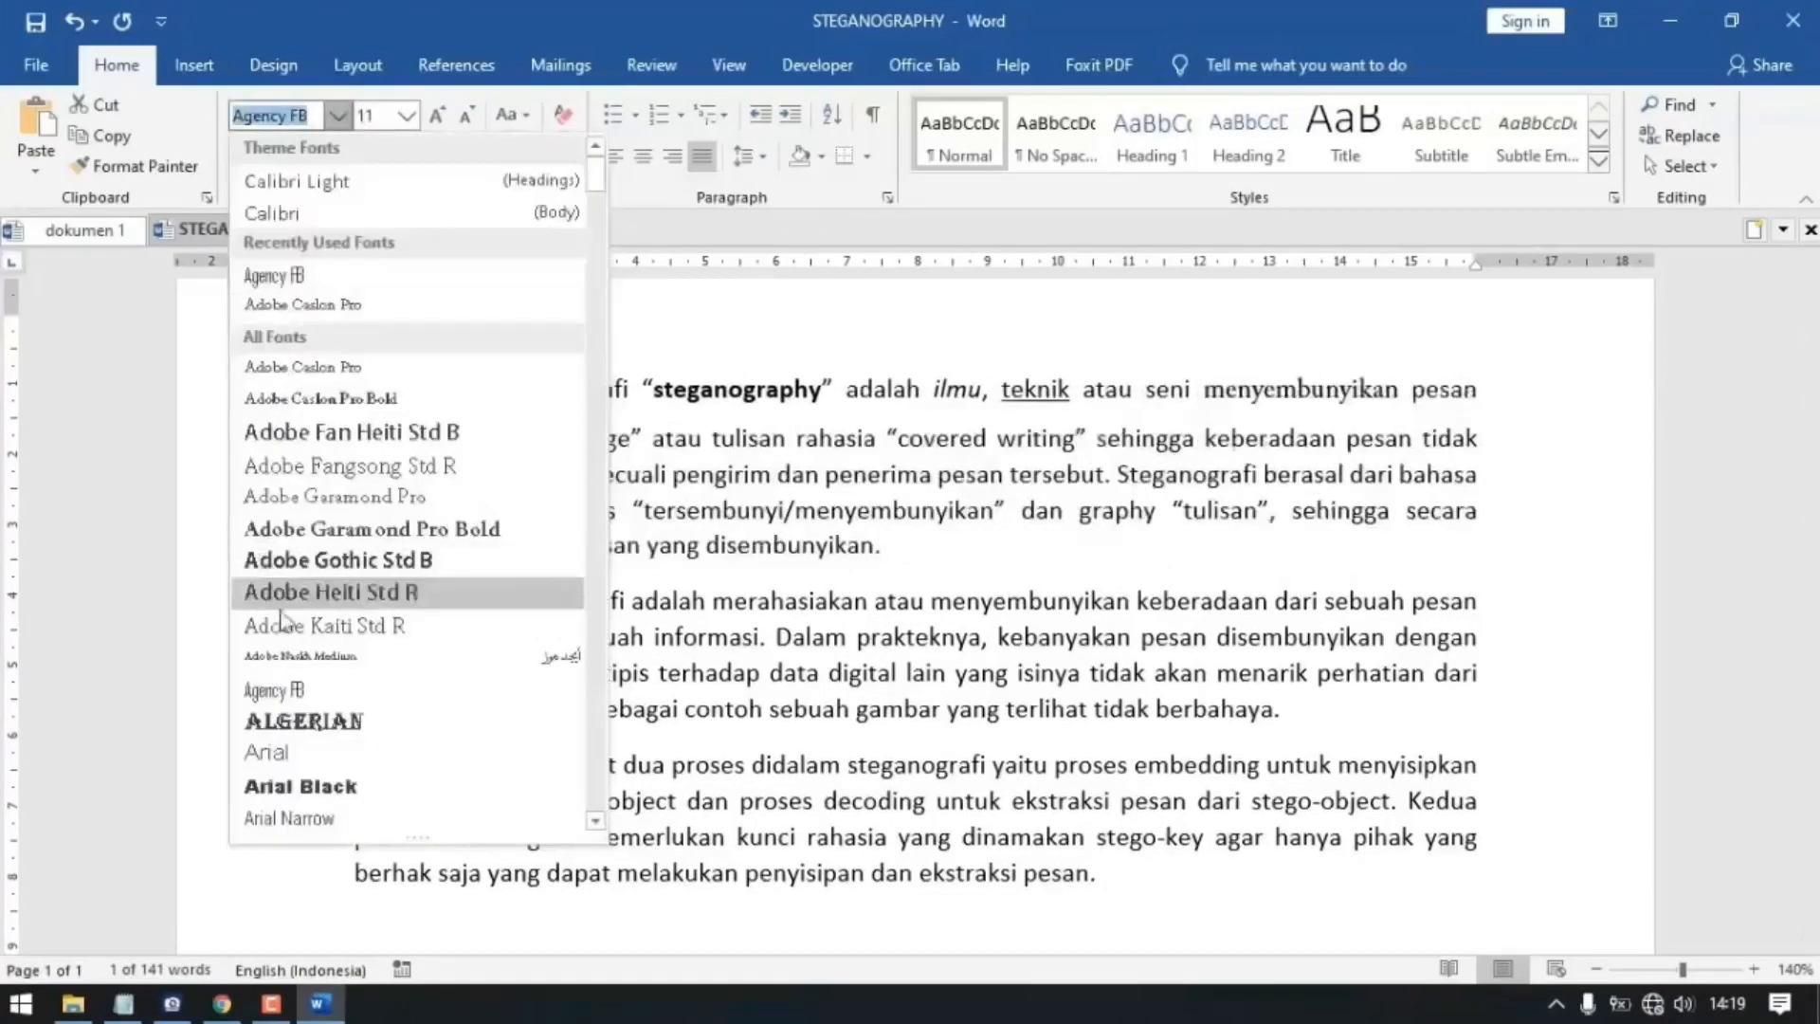
{"action": "left_click", "coordinate": [301, 721]}
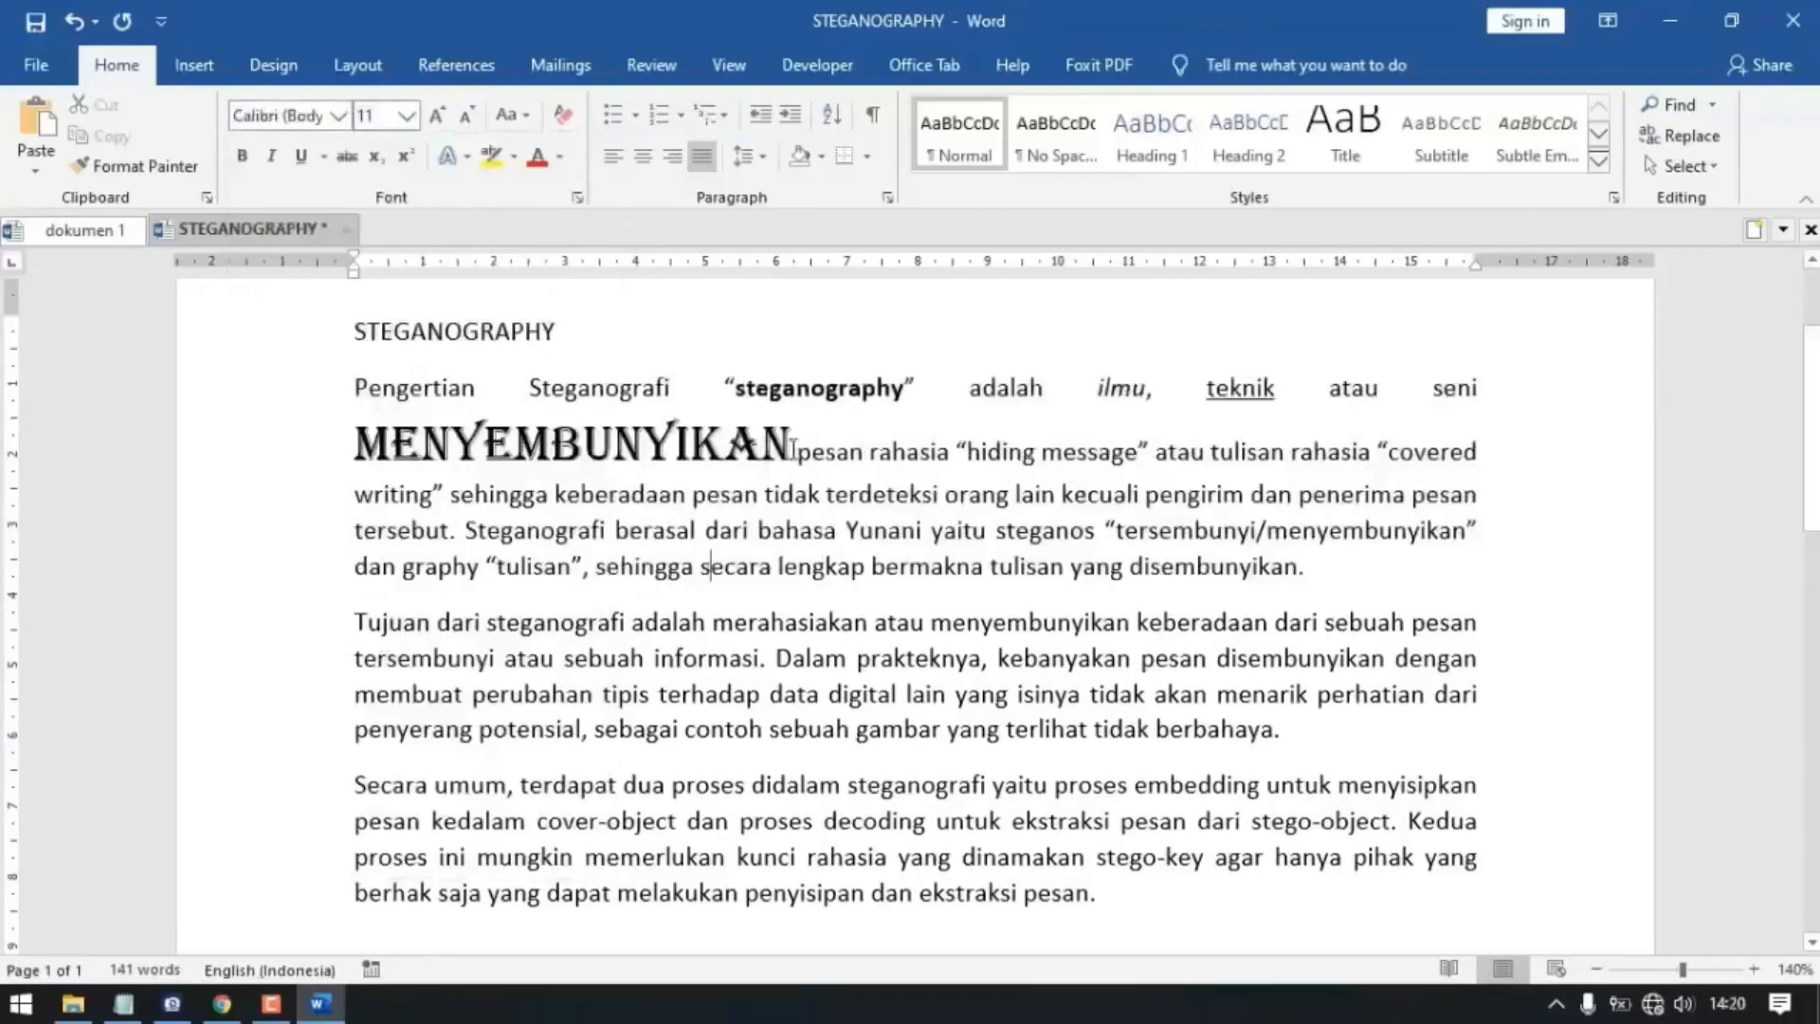
Step: Format the enlarged Algerian word "menyembunyikan" as Arial Black, size 14, through the Font dialog
{"action": "left_click_drag", "start_coordinate": [792, 448], "coordinate": [365, 453]}
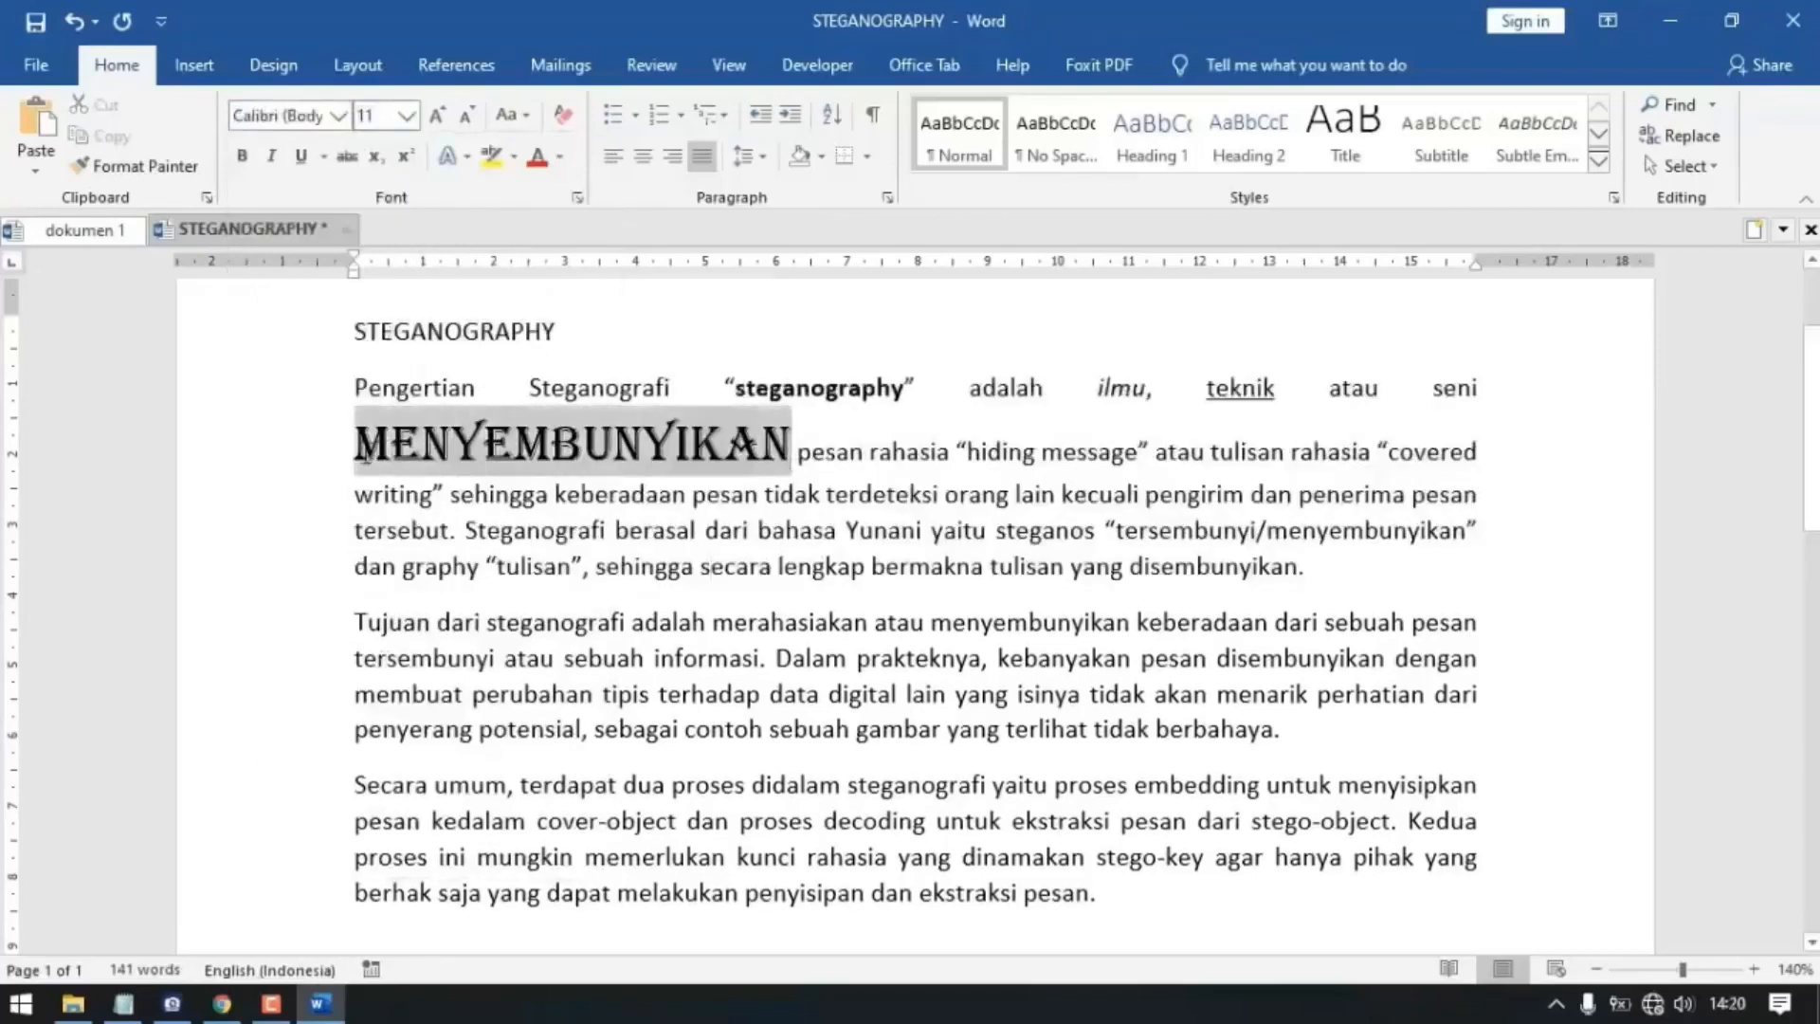
{"action": "key", "text": "ctrl+d"}
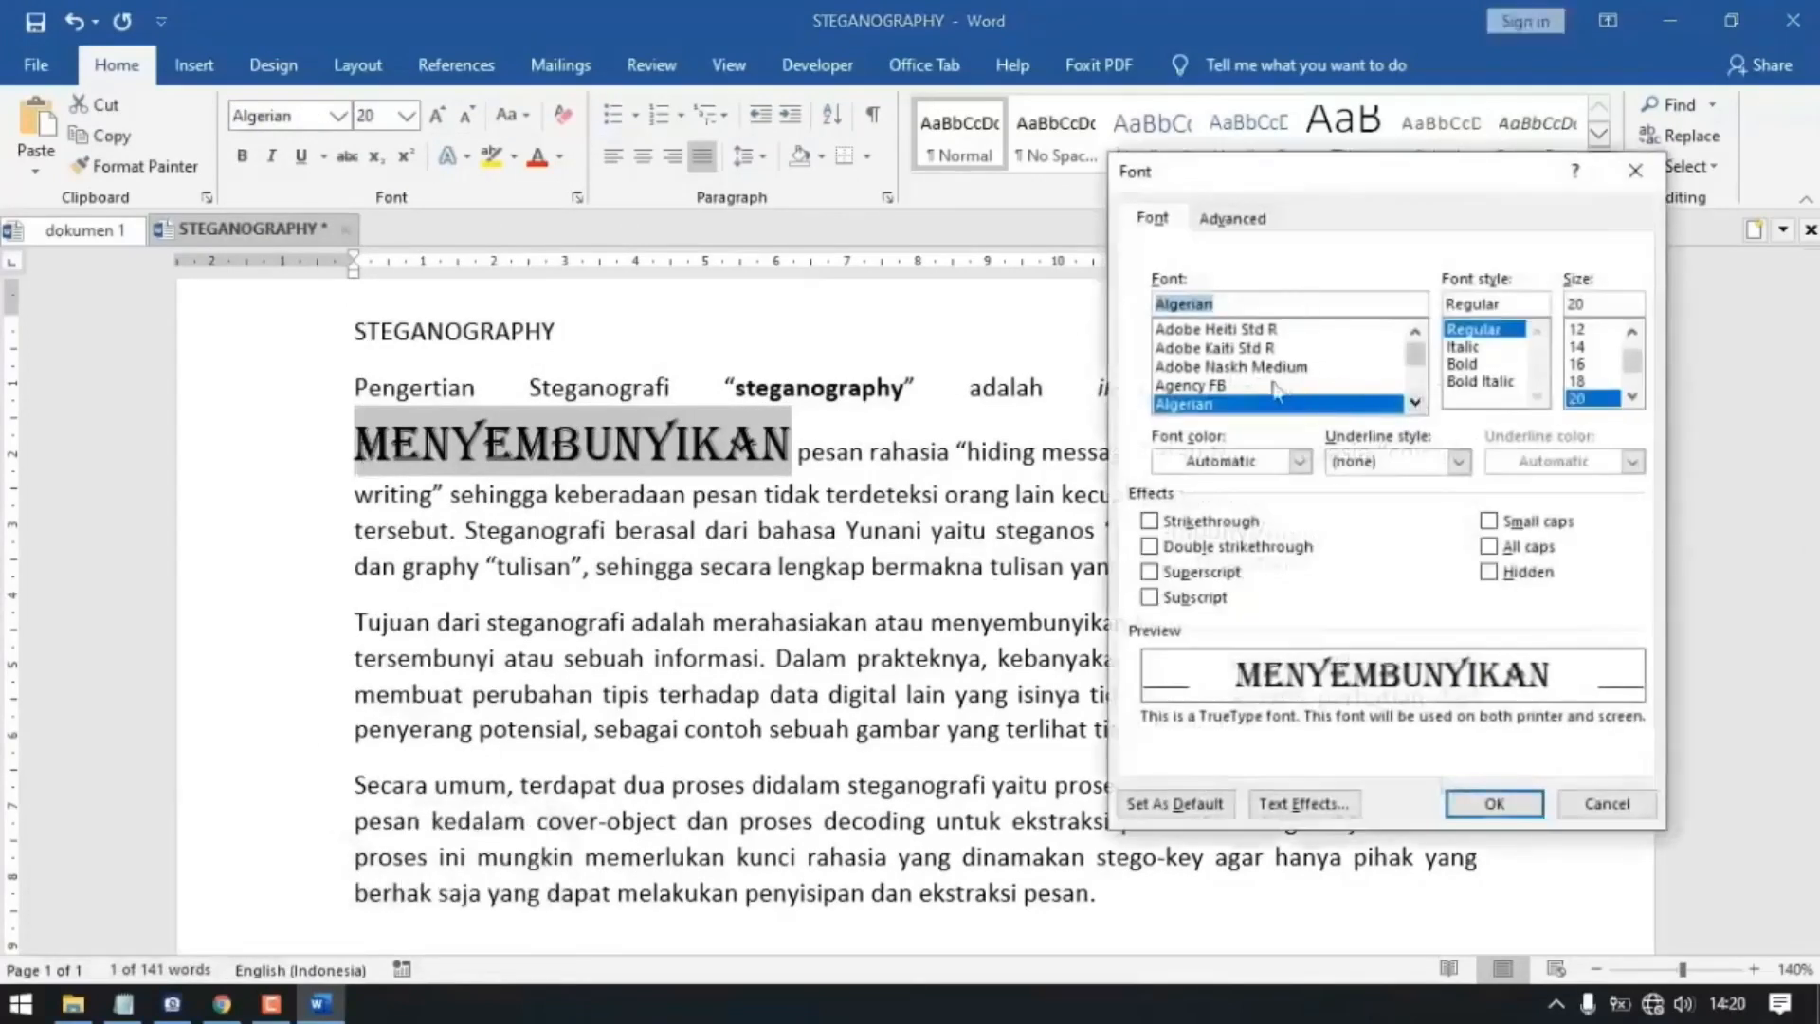
{"action": "left_click", "coordinate": [1213, 387]}
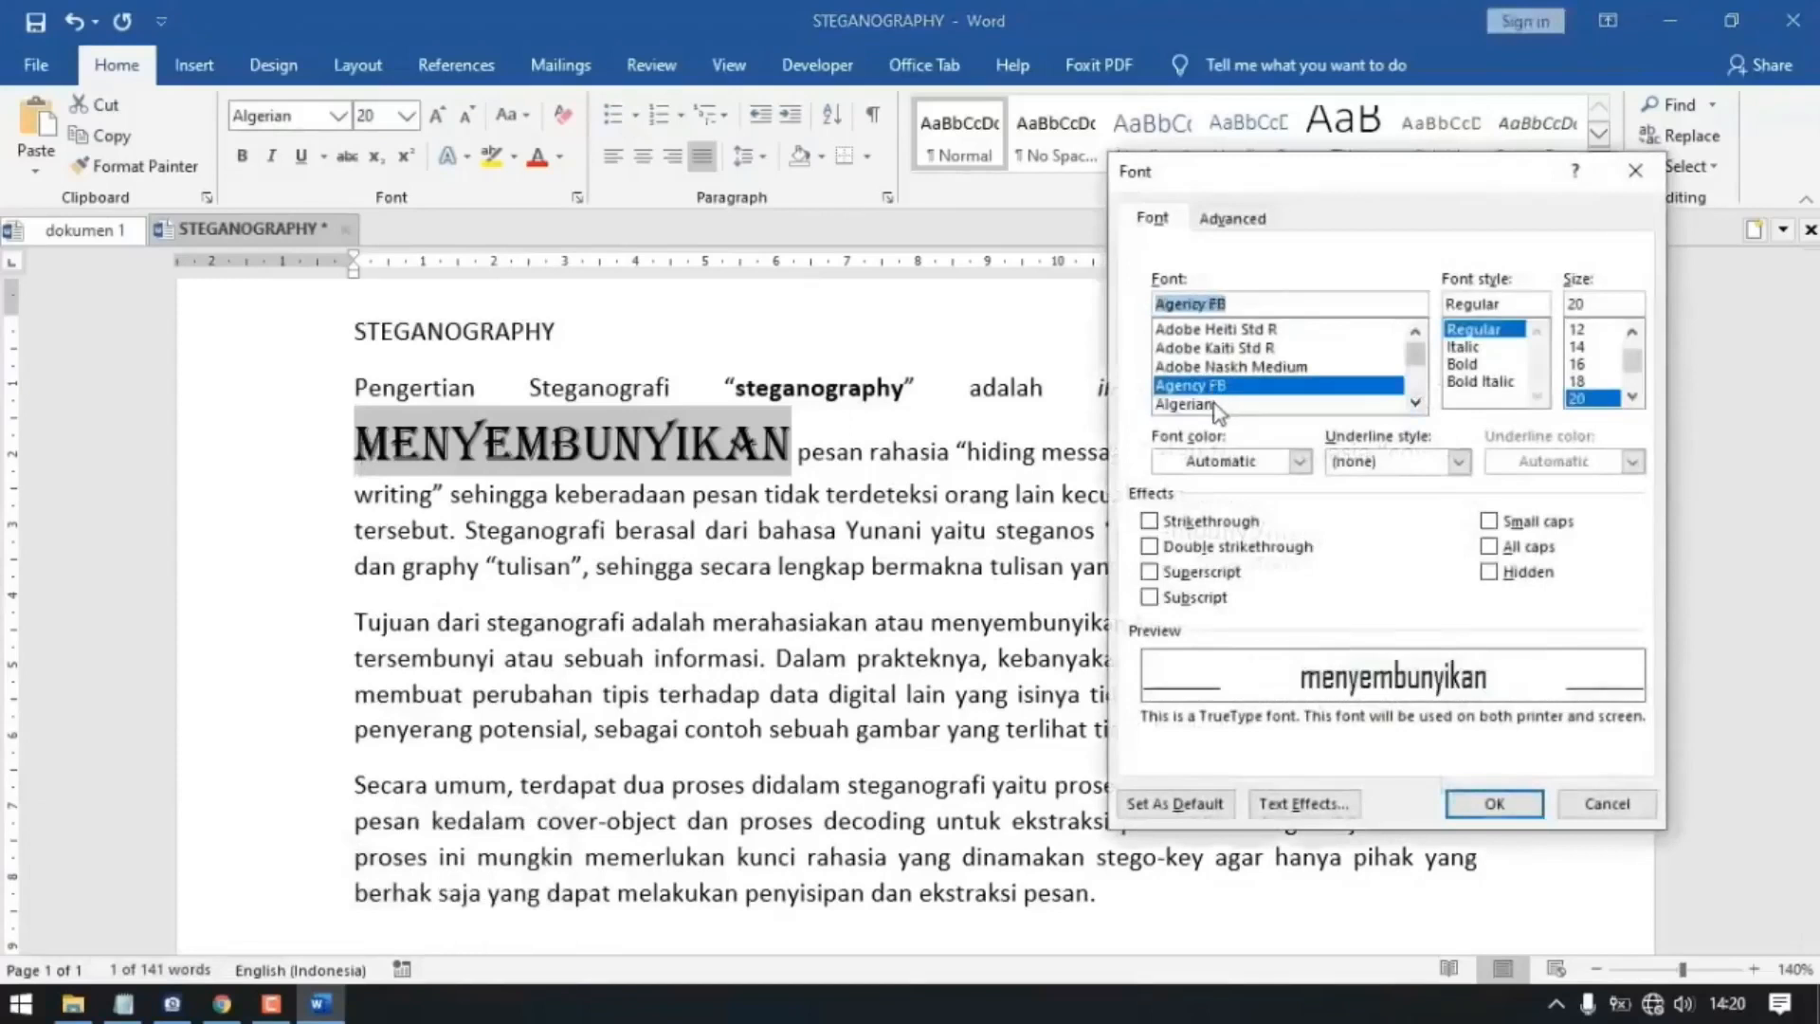
{"action": "left_click", "coordinate": [1214, 405]}
{"action": "left_click", "coordinate": [1416, 403]}
{"action": "left_click", "coordinate": [1416, 403]}
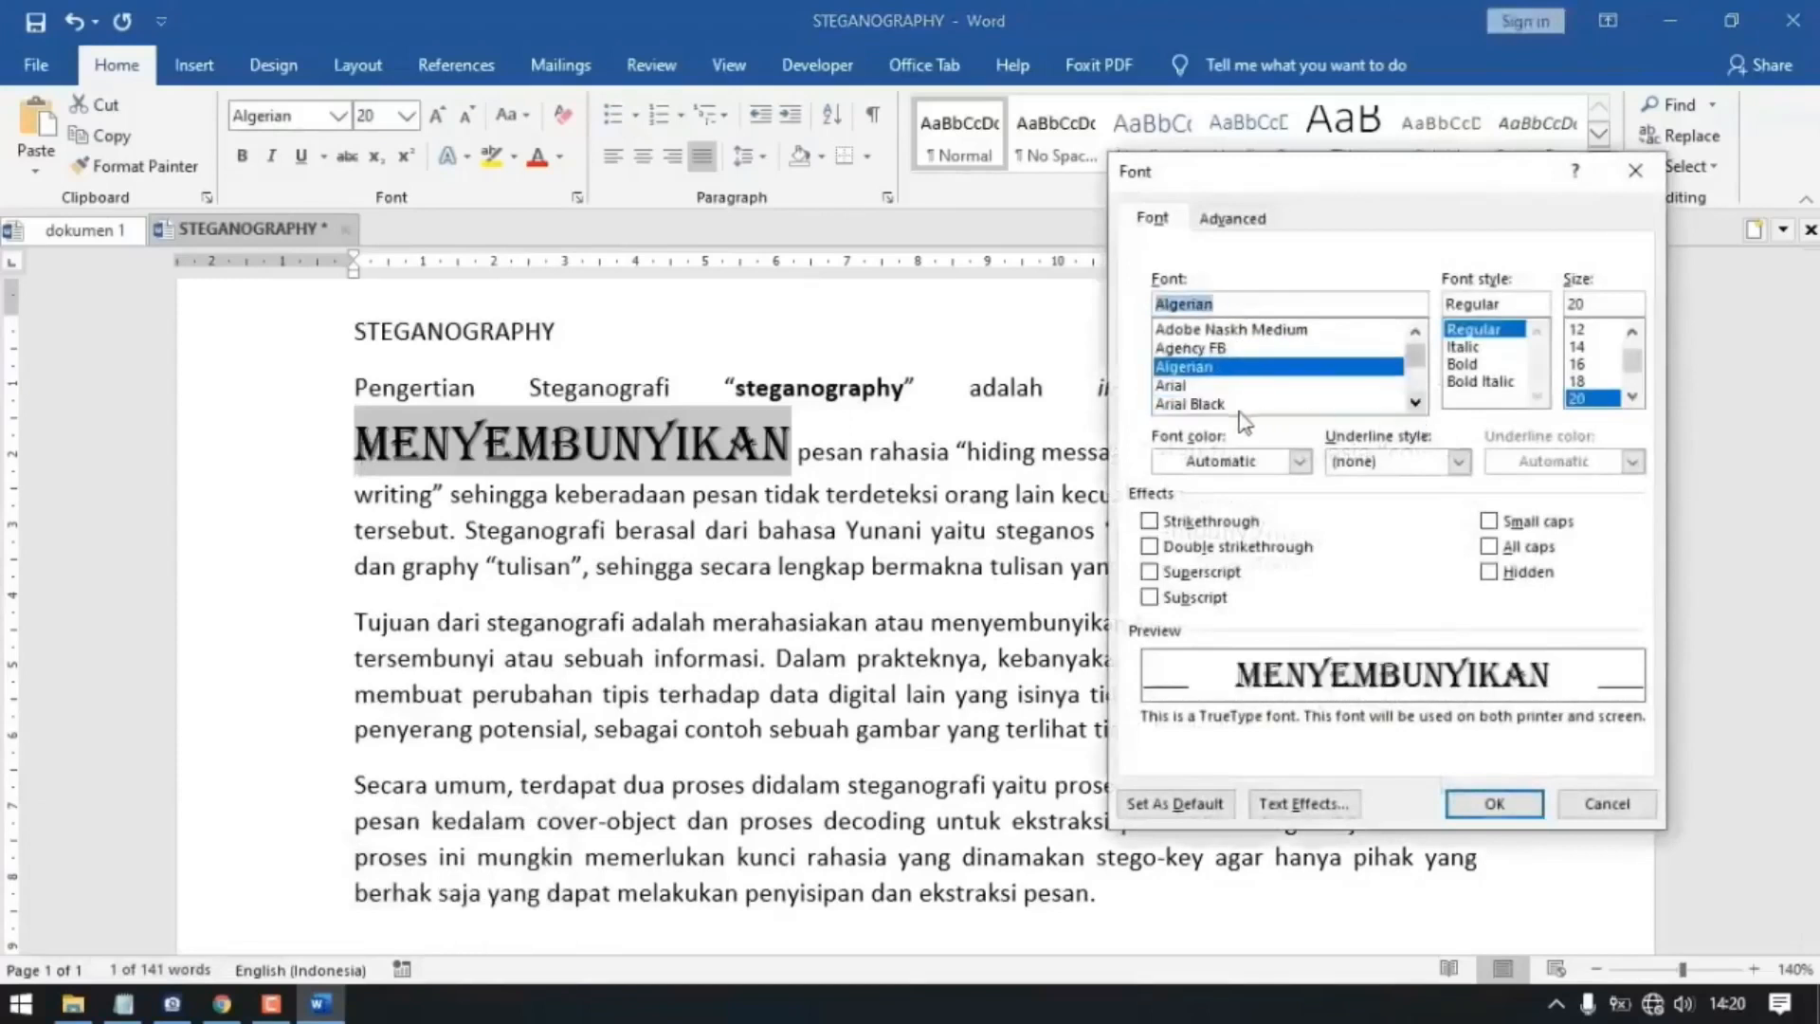
{"action": "left_click", "coordinate": [1238, 406]}
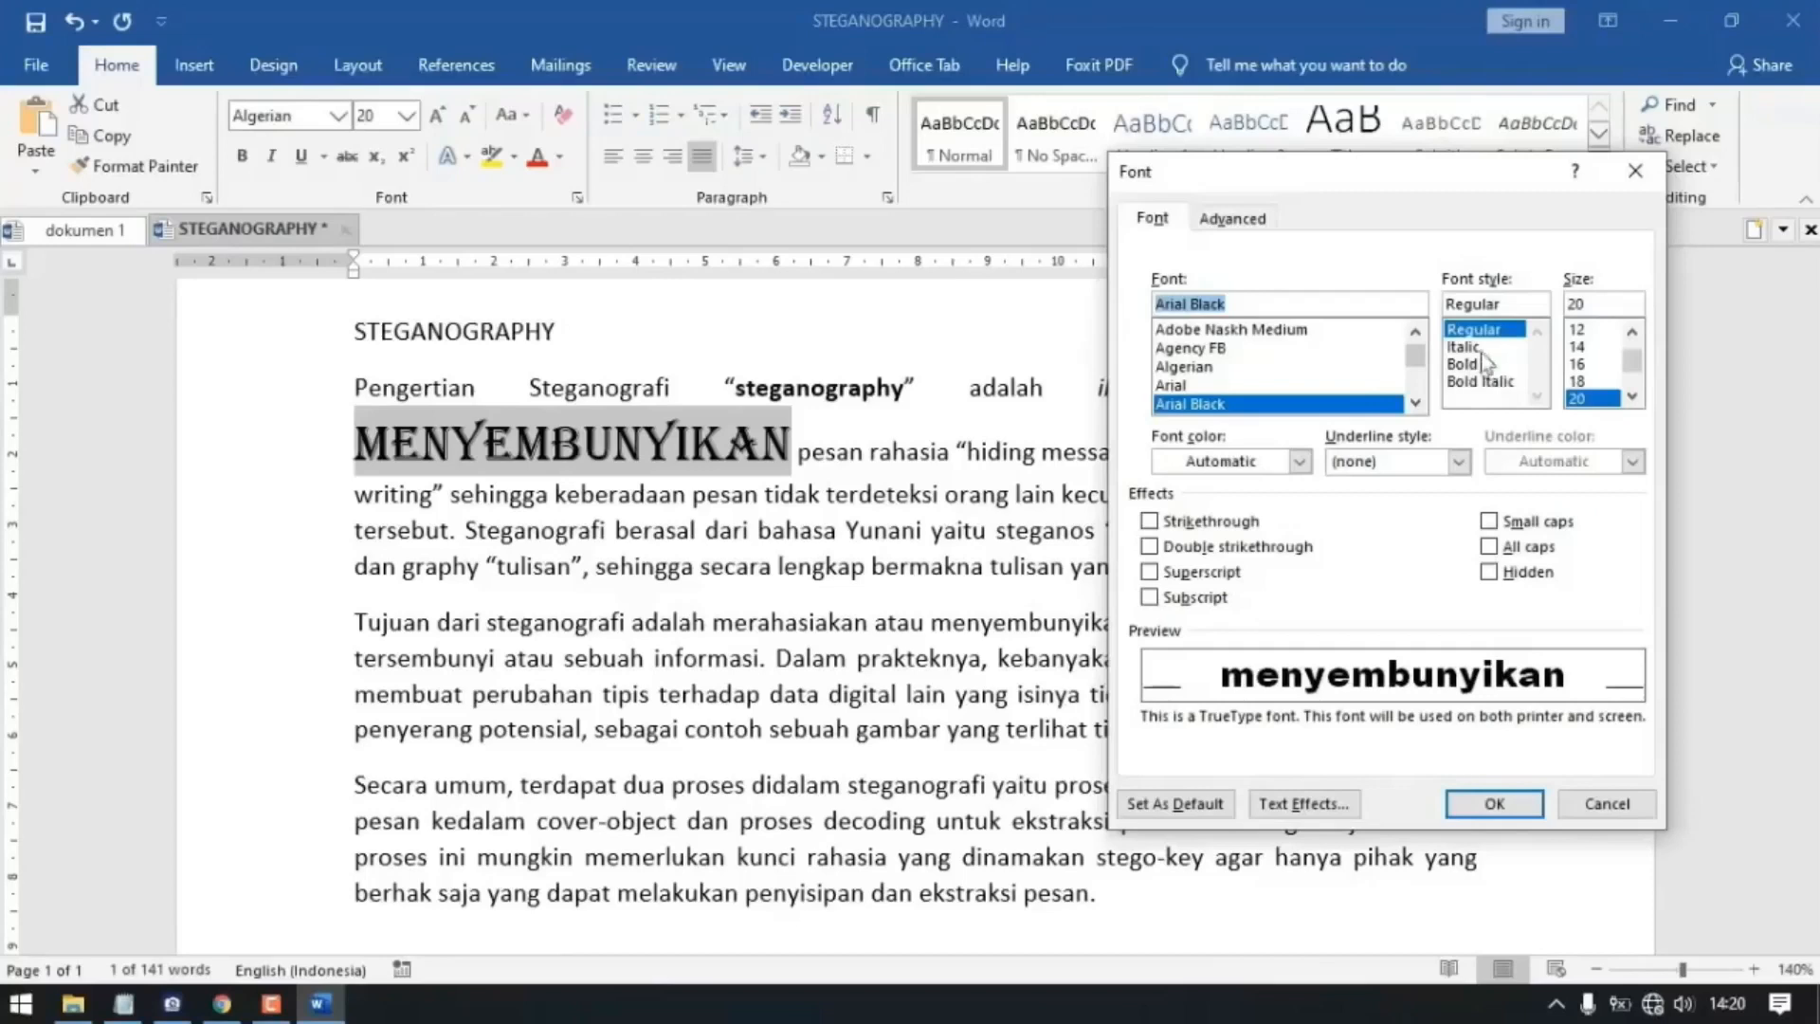
{"action": "left_click", "coordinate": [1581, 347]}
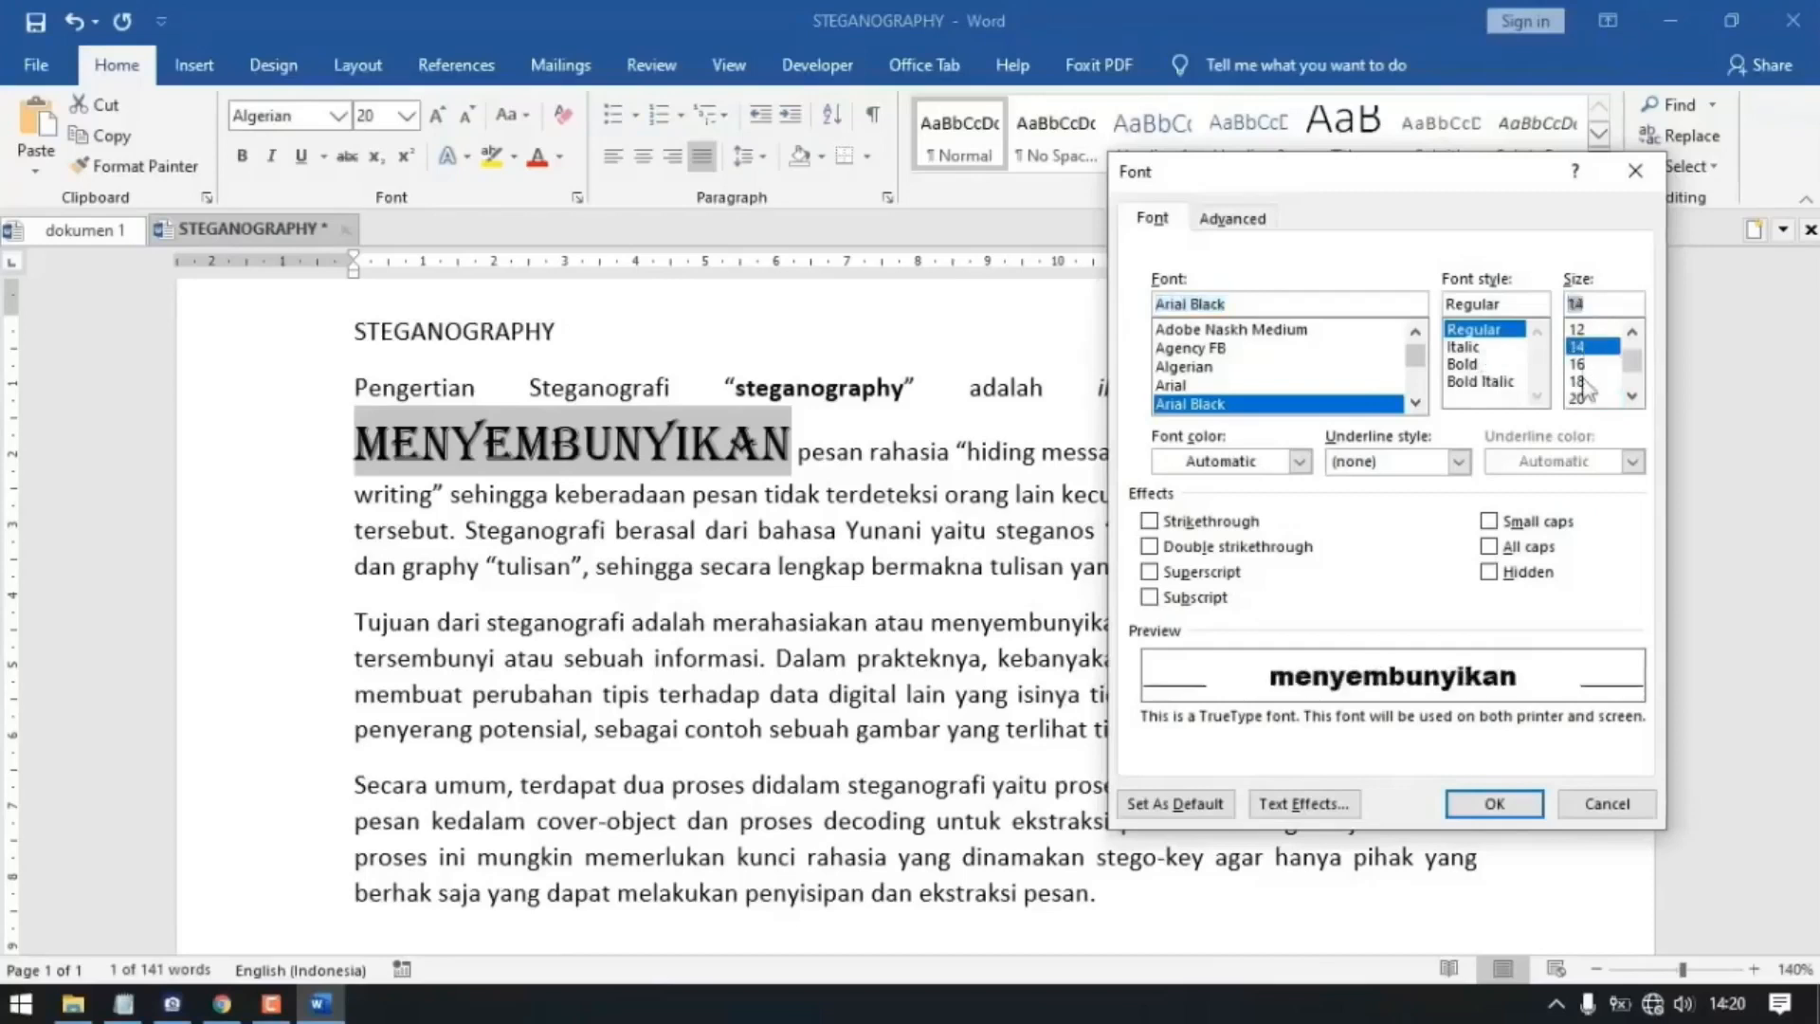
{"action": "left_click", "coordinate": [1506, 804]}
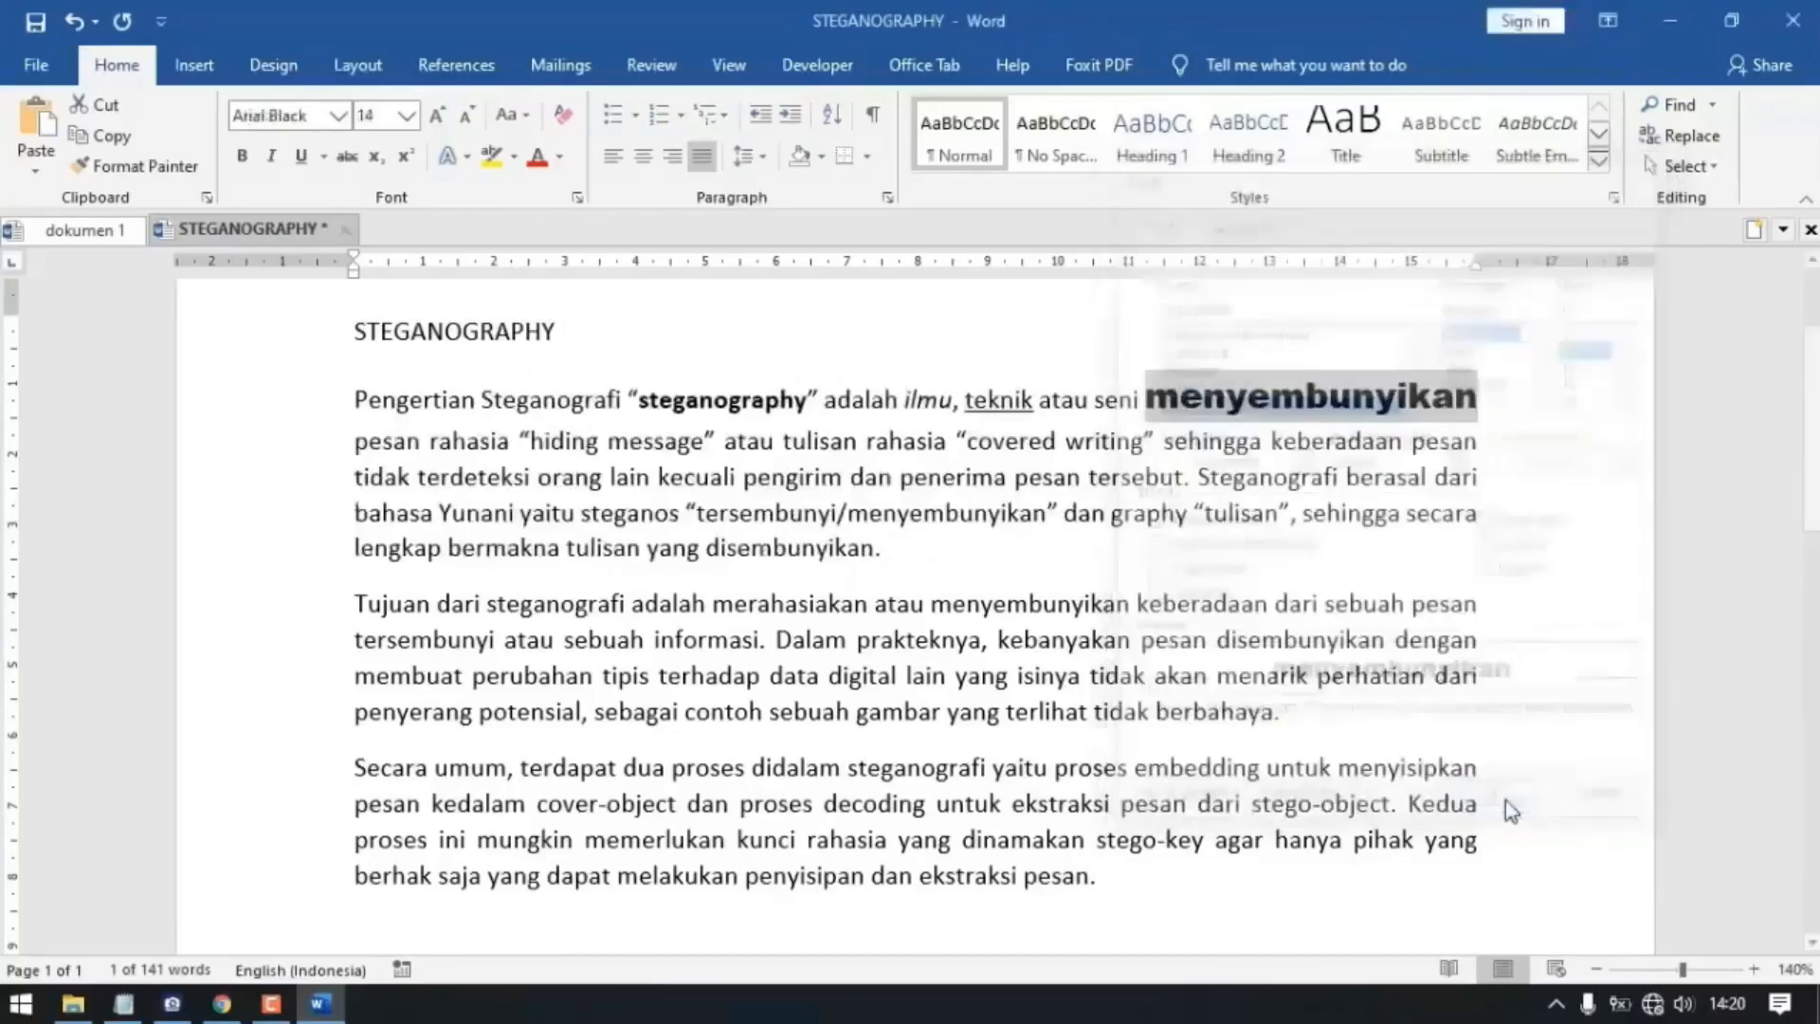
{"action": "left_click", "coordinate": [1024, 508]}
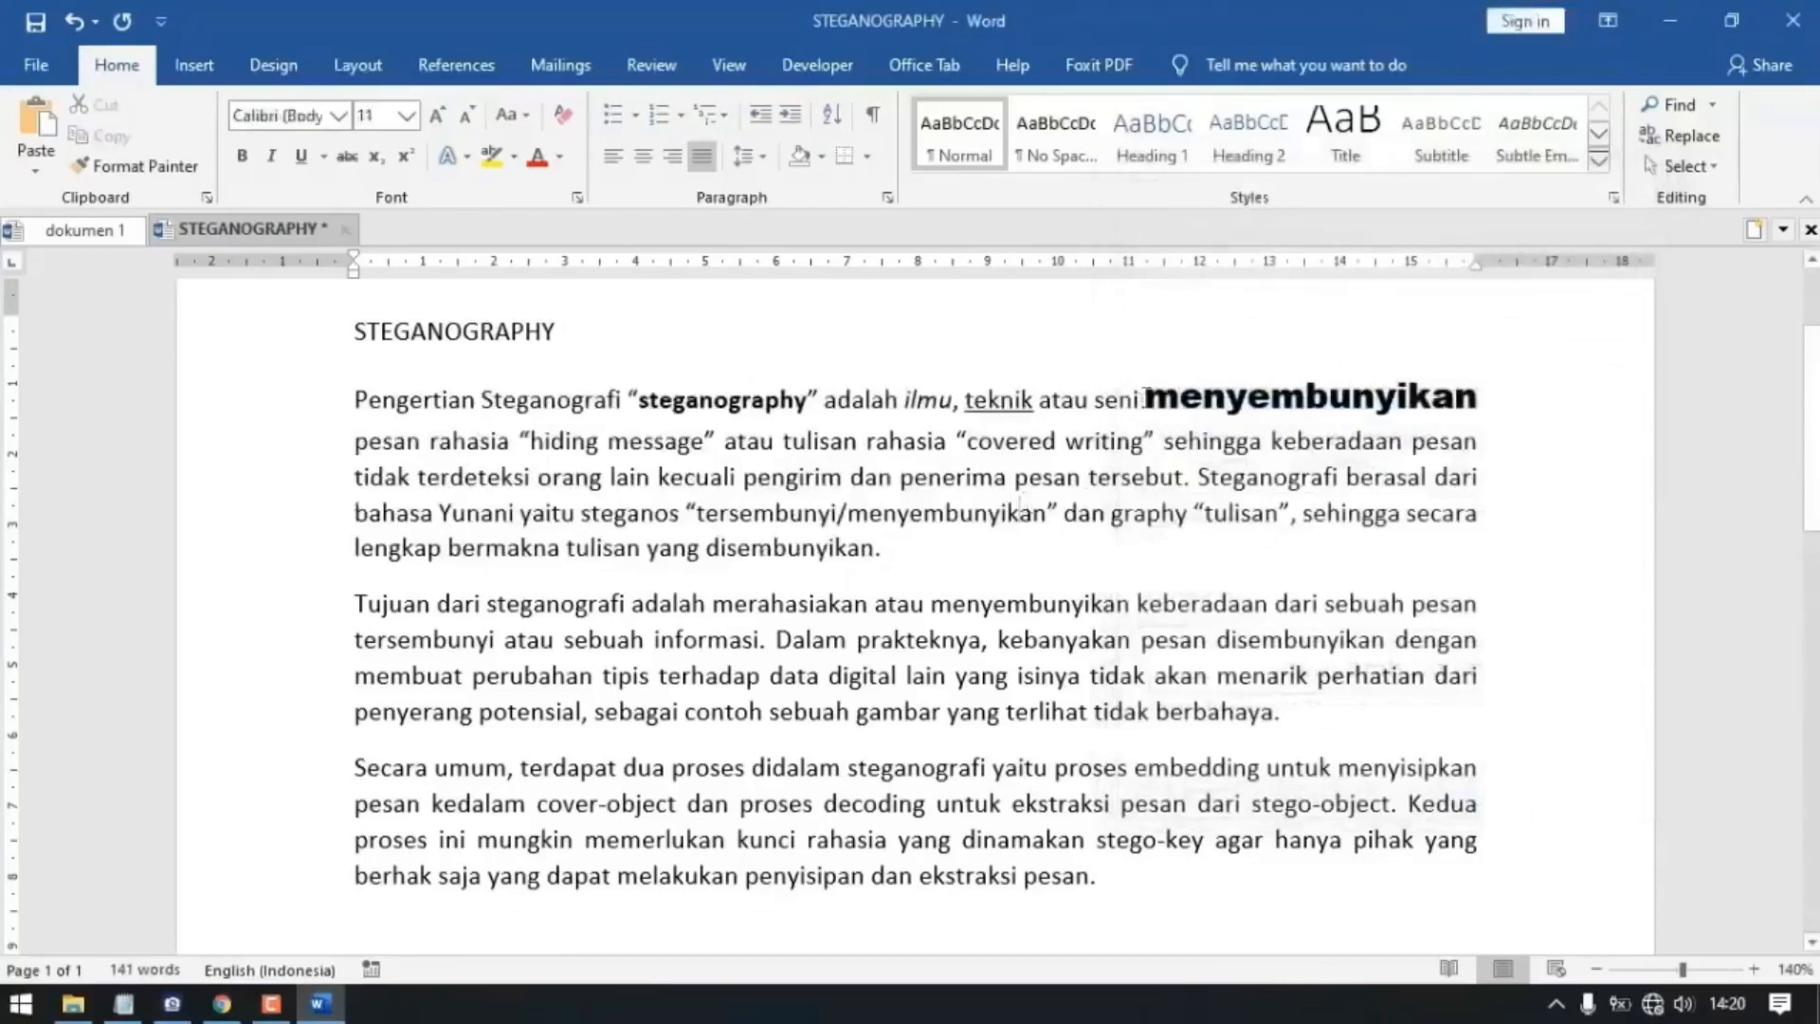
Step: Apply strikethrough to the words "pesan rahasia" in the second line of the first body paragraph
{"action": "left_click_drag", "start_coordinate": [1149, 396], "coordinate": [1473, 406]}
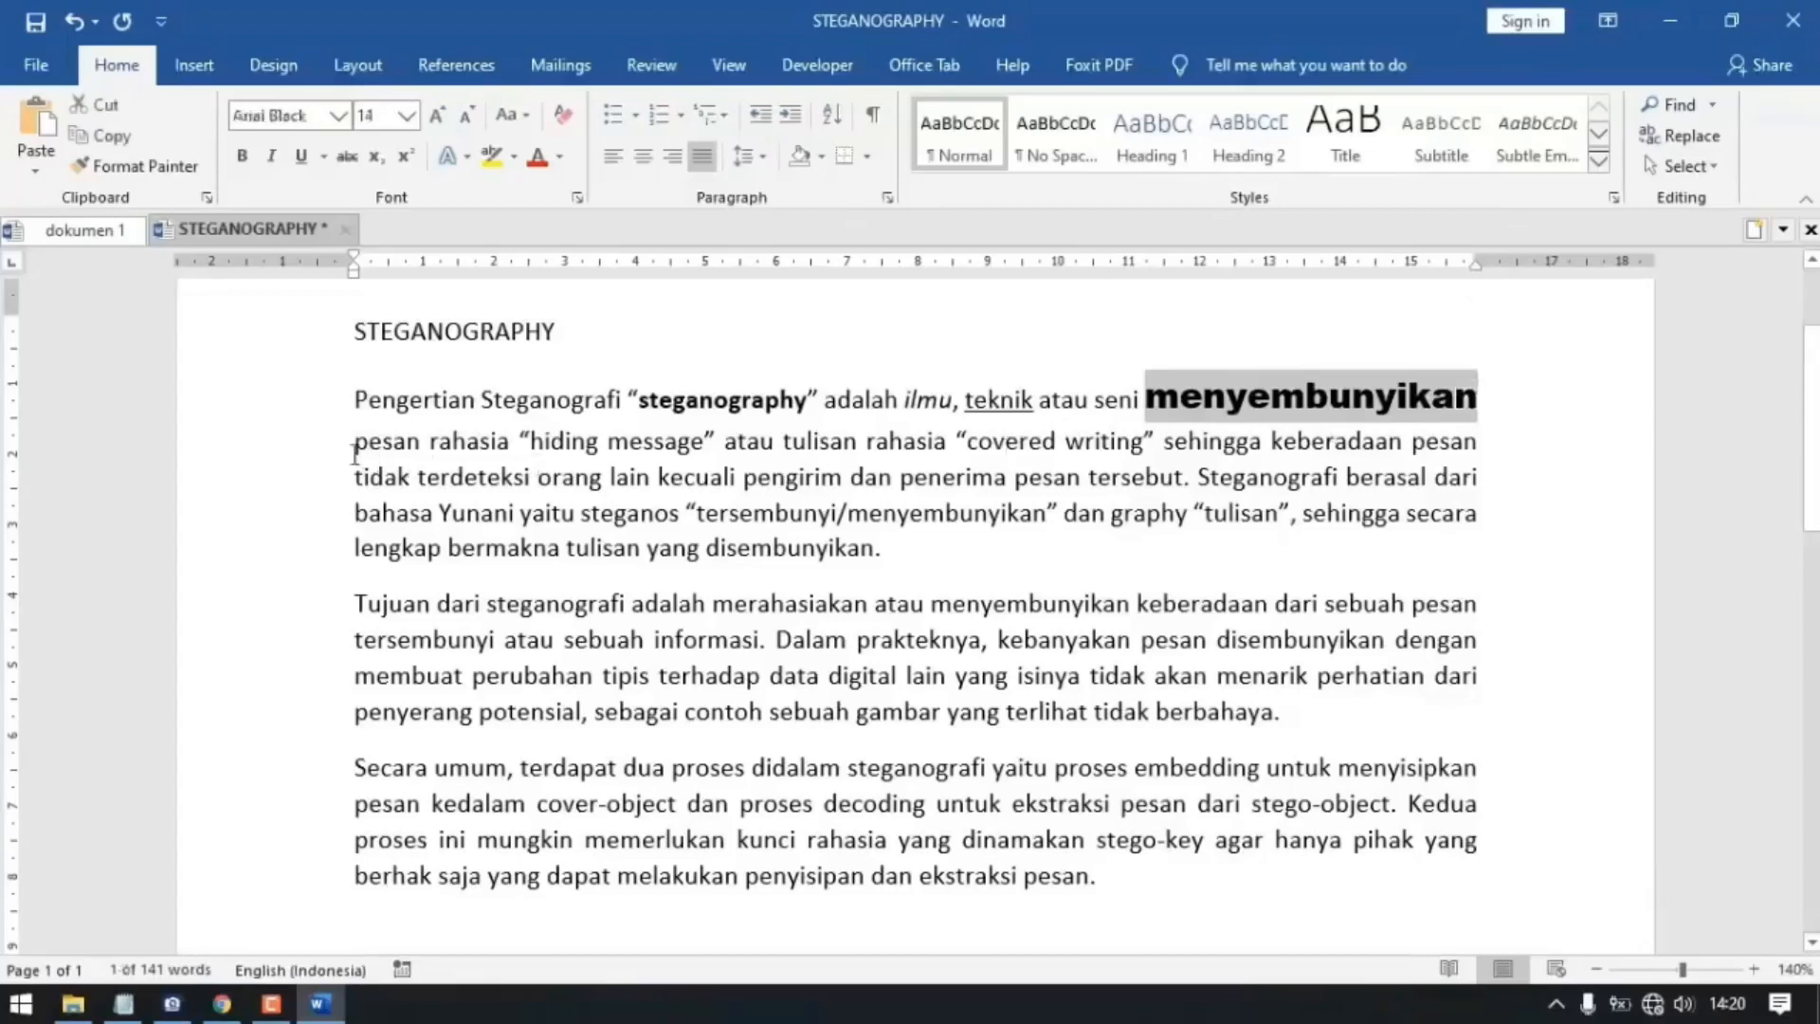
{"action": "left_click_drag", "start_coordinate": [399, 451], "coordinate": [498, 441]}
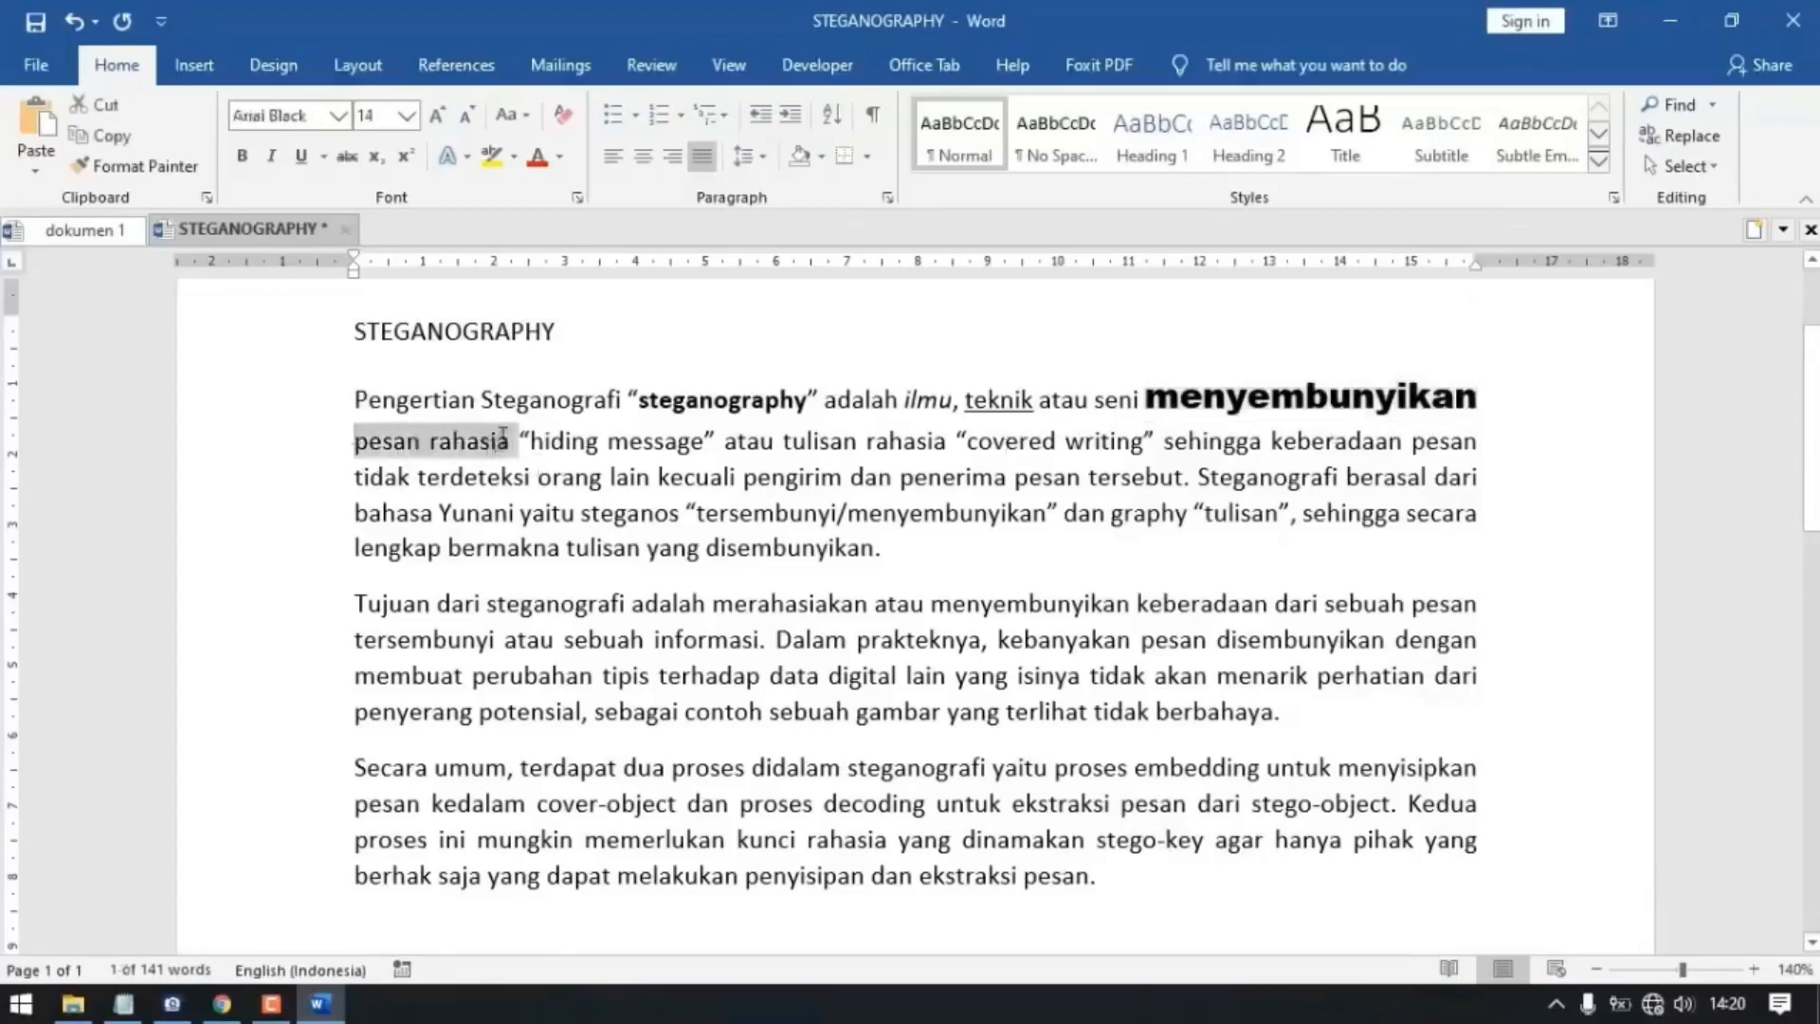
{"action": "left_click", "coordinate": [347, 159]}
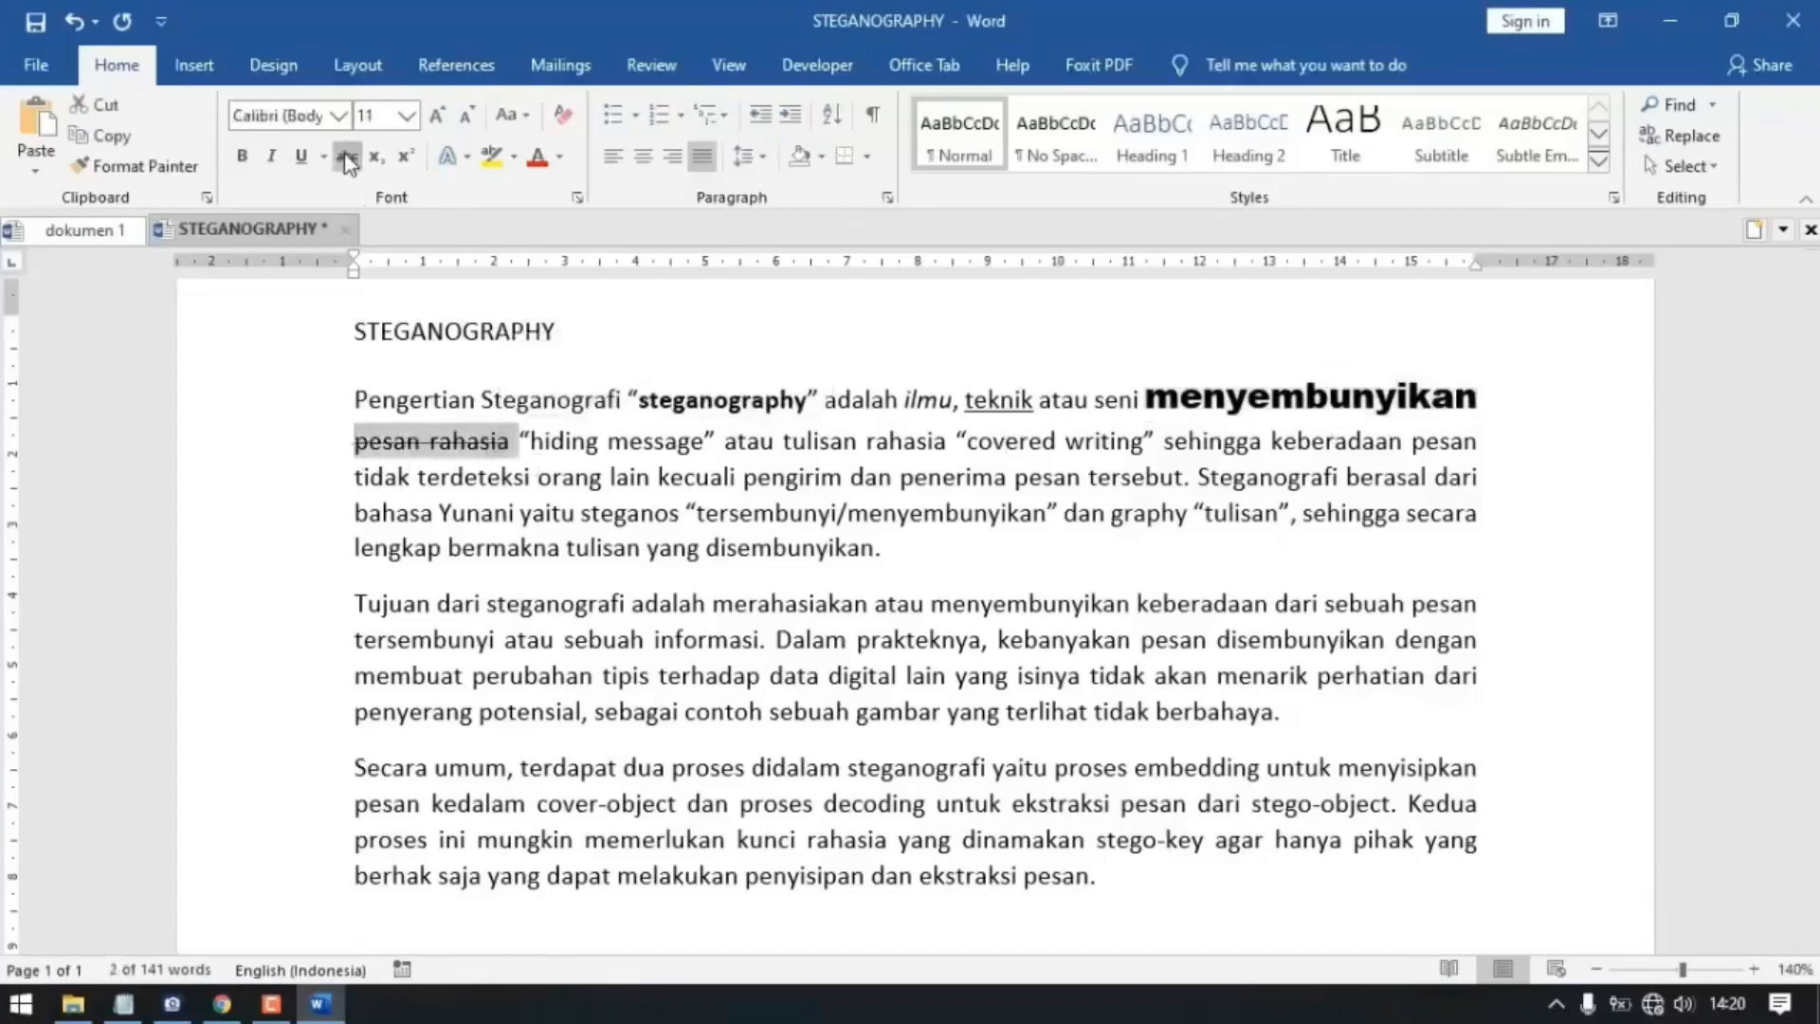
{"action": "left_click", "coordinate": [529, 477]}
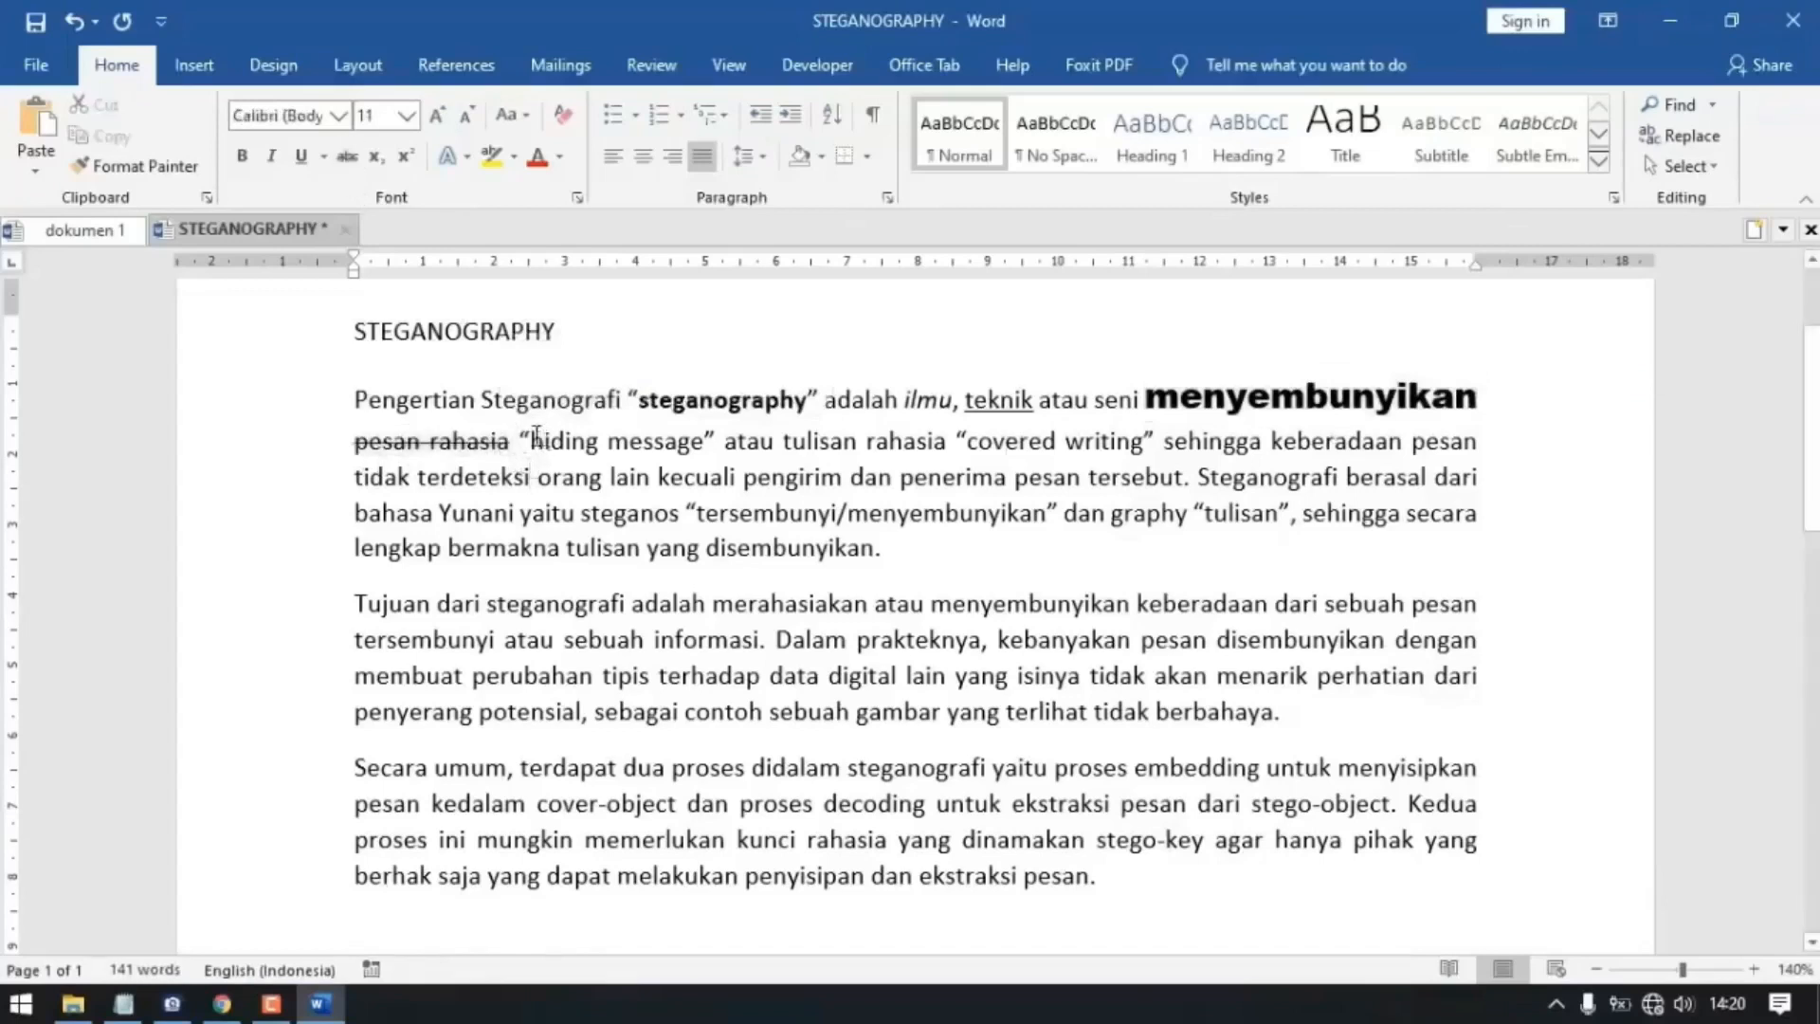
Step: Format the word "hiding" in the quoted phrase "hiding message" as subscript
{"action": "left_click_drag", "start_coordinate": [529, 439], "coordinate": [598, 441]}
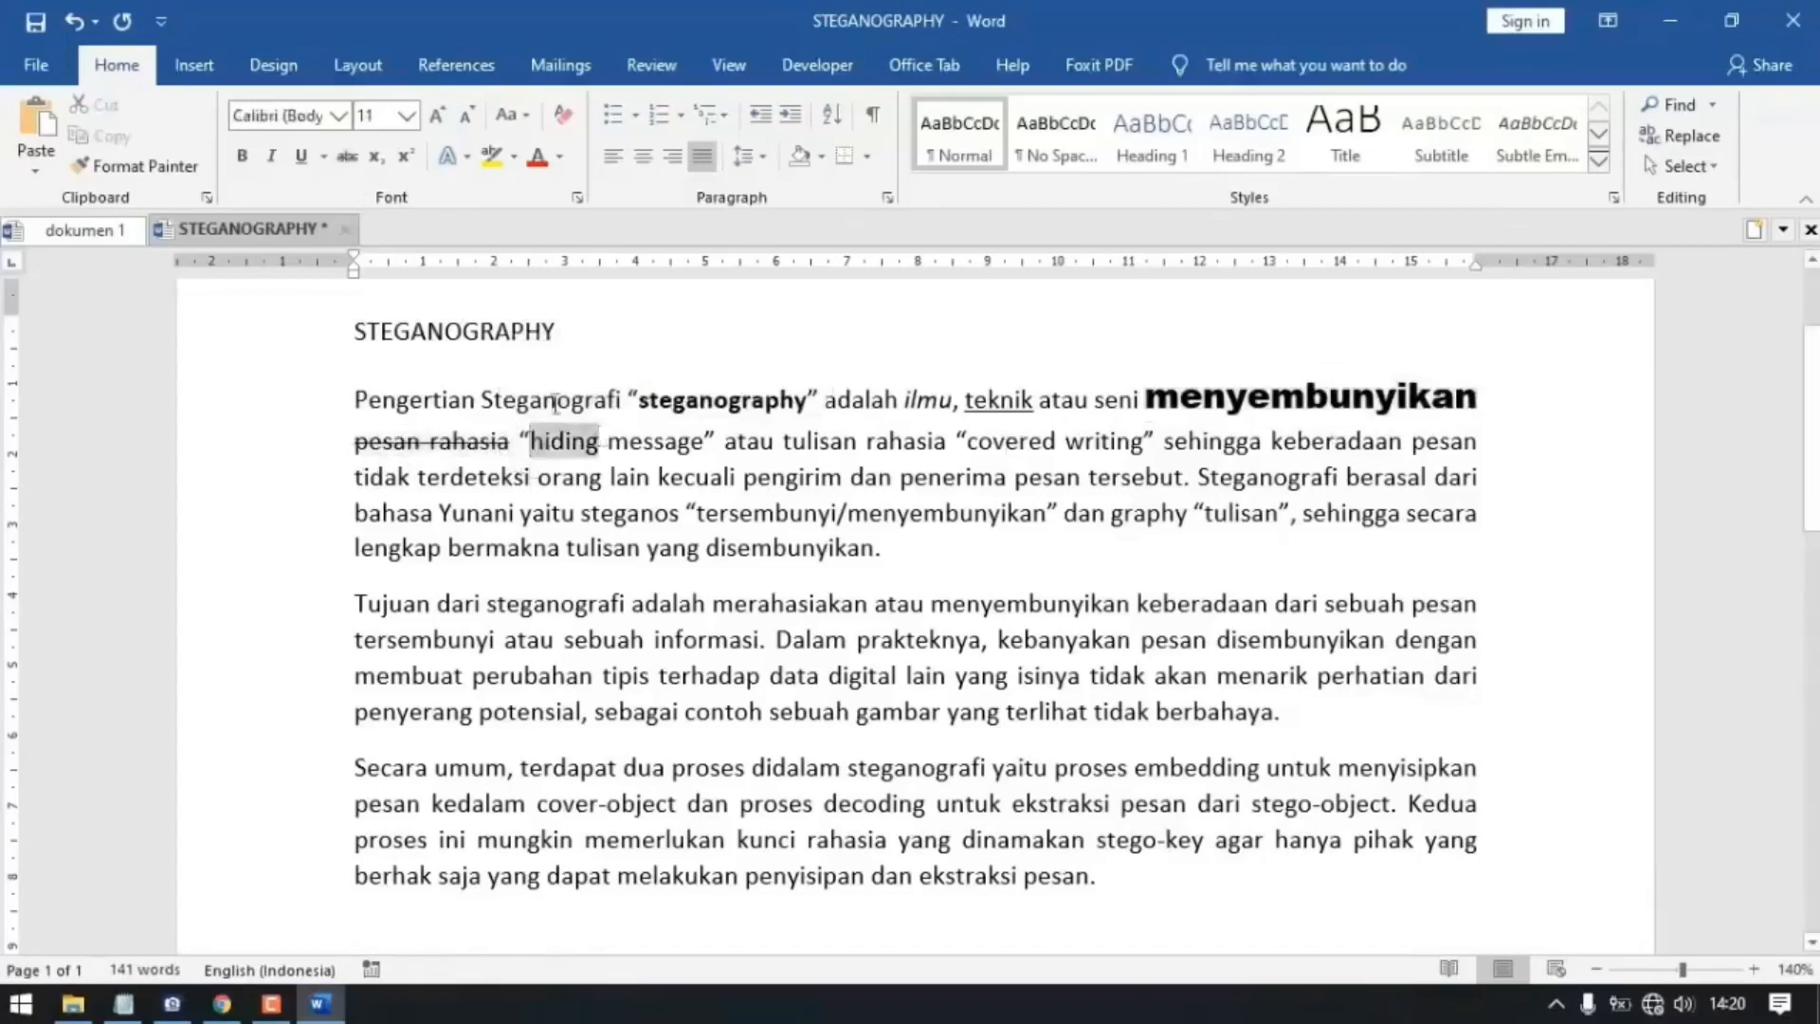
{"action": "left_click", "coordinate": [373, 163]}
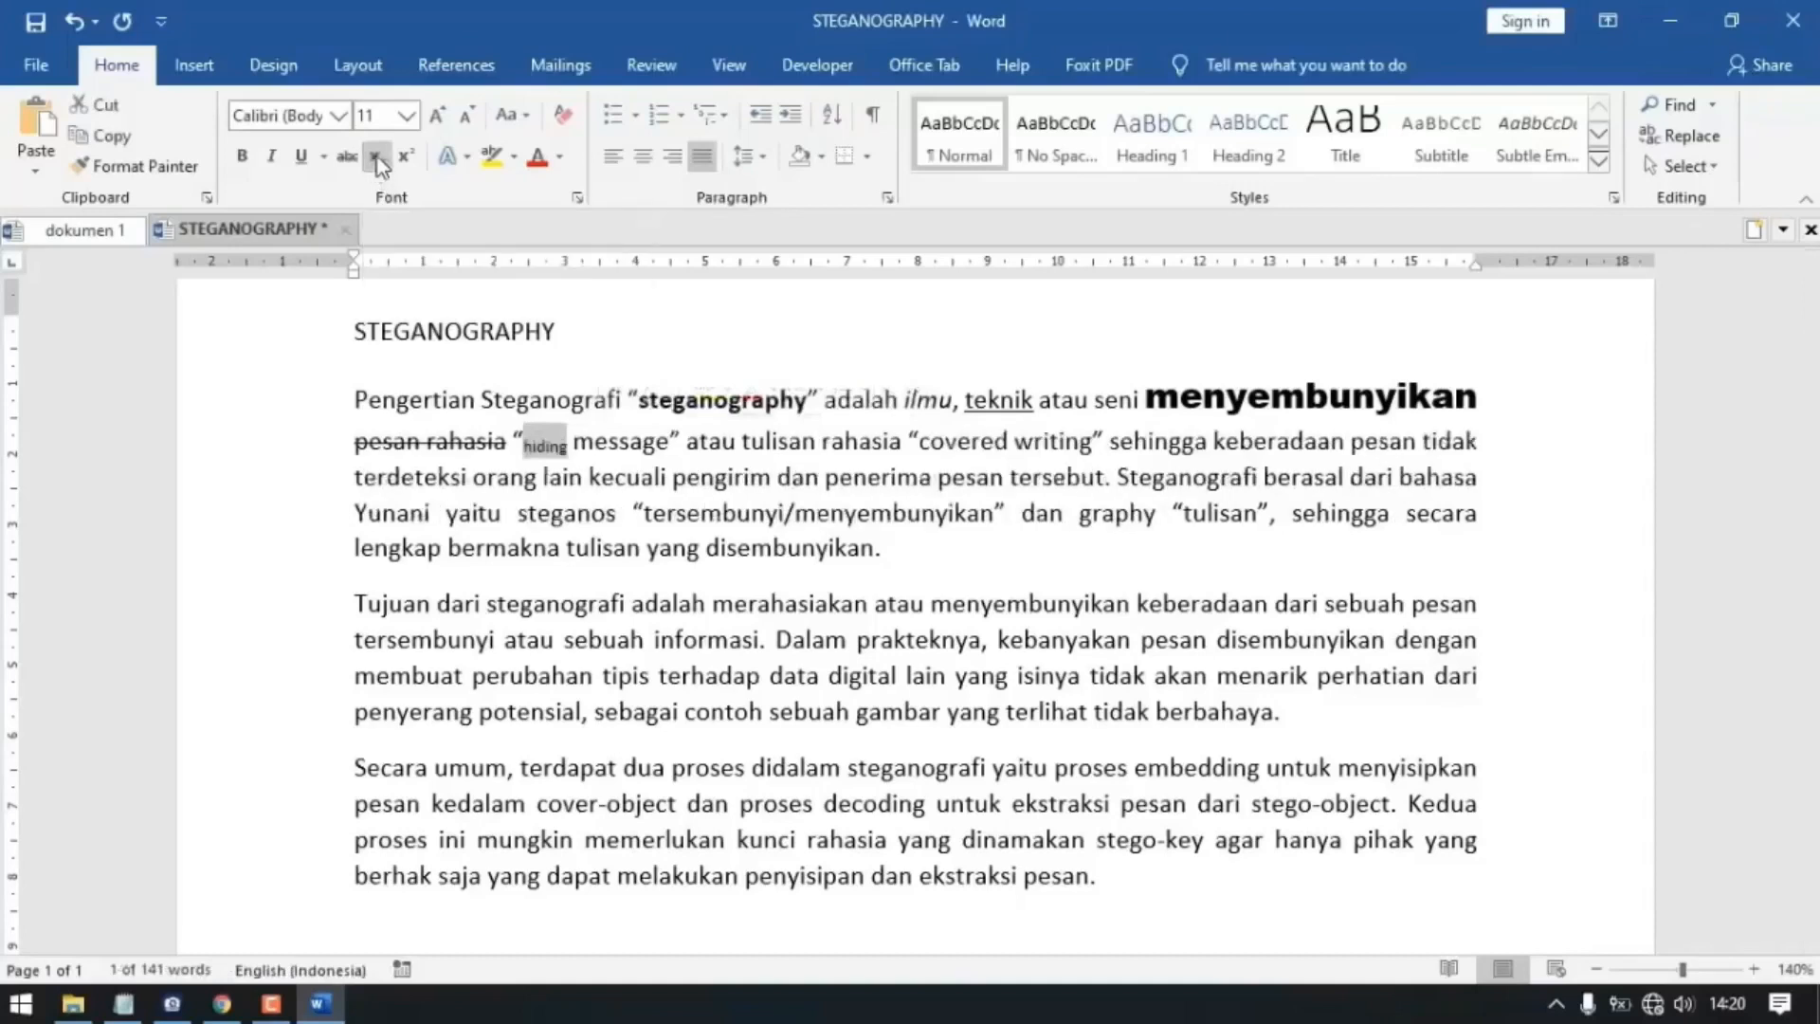
Step: Format the word "message" in the quoted phrase "hiding message" as superscript
{"action": "left_click", "coordinate": [613, 545]}
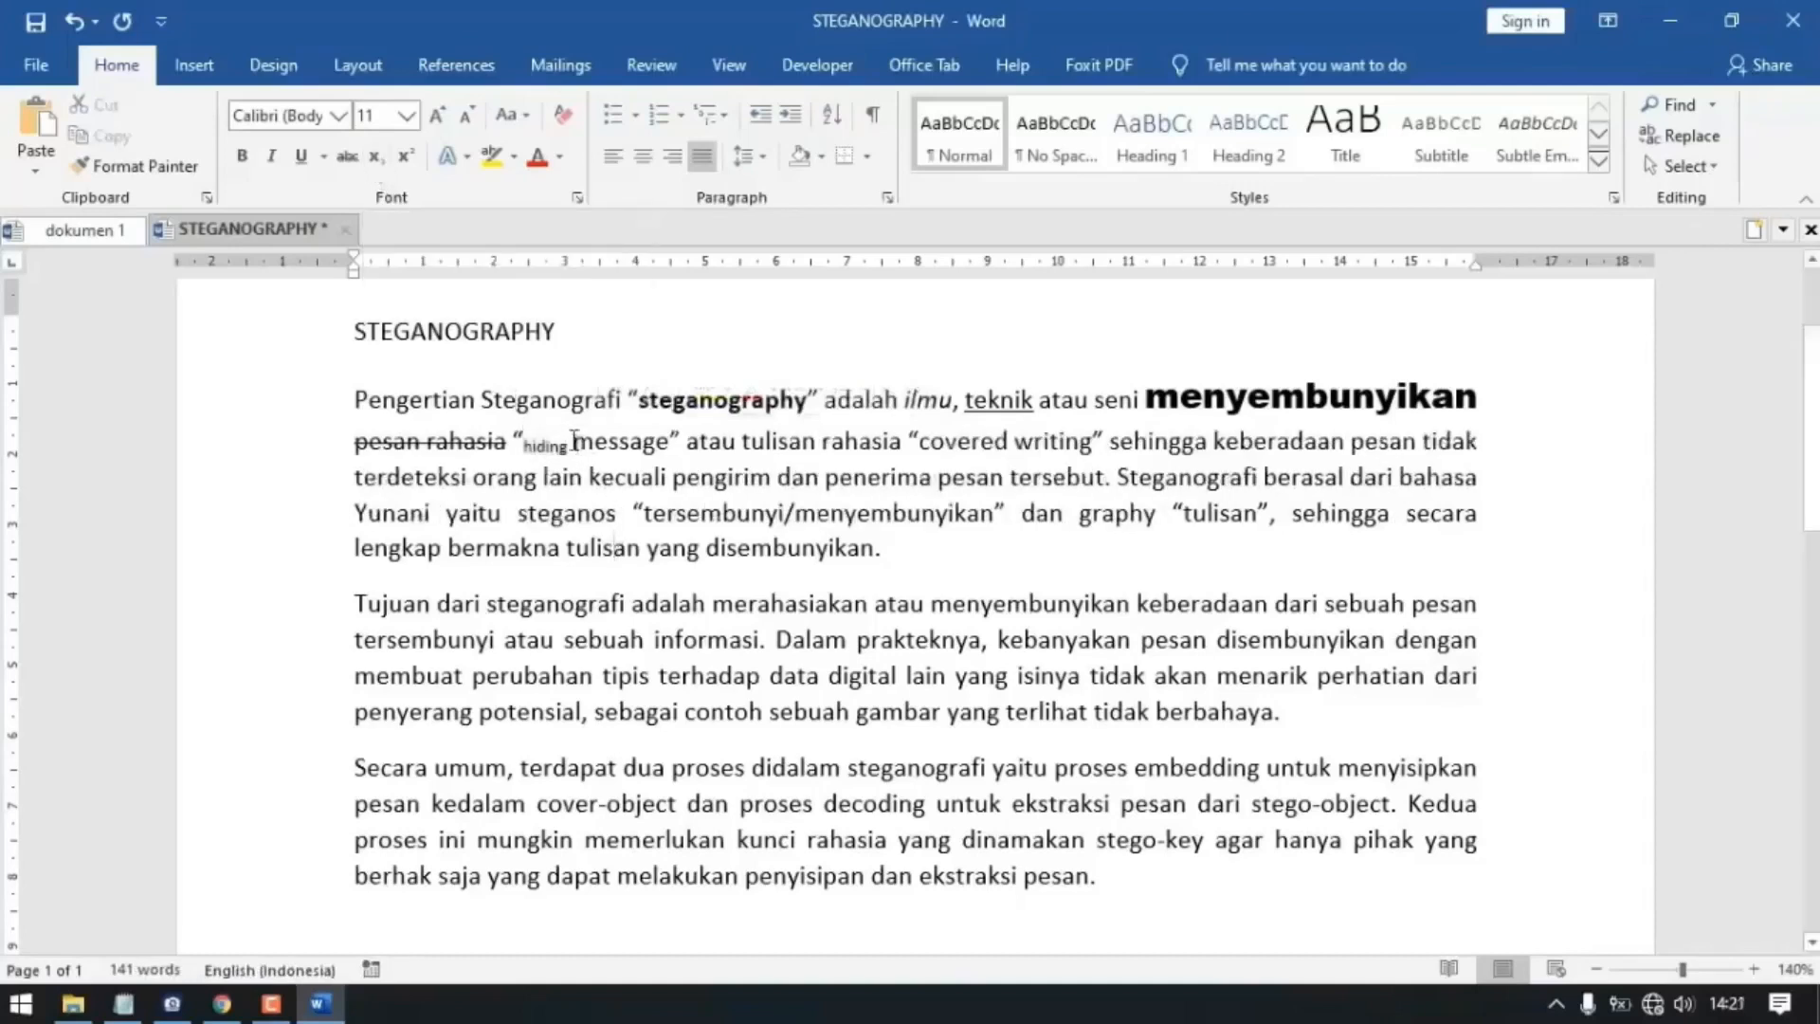
{"action": "left_click_drag", "start_coordinate": [572, 442], "coordinate": [671, 449]}
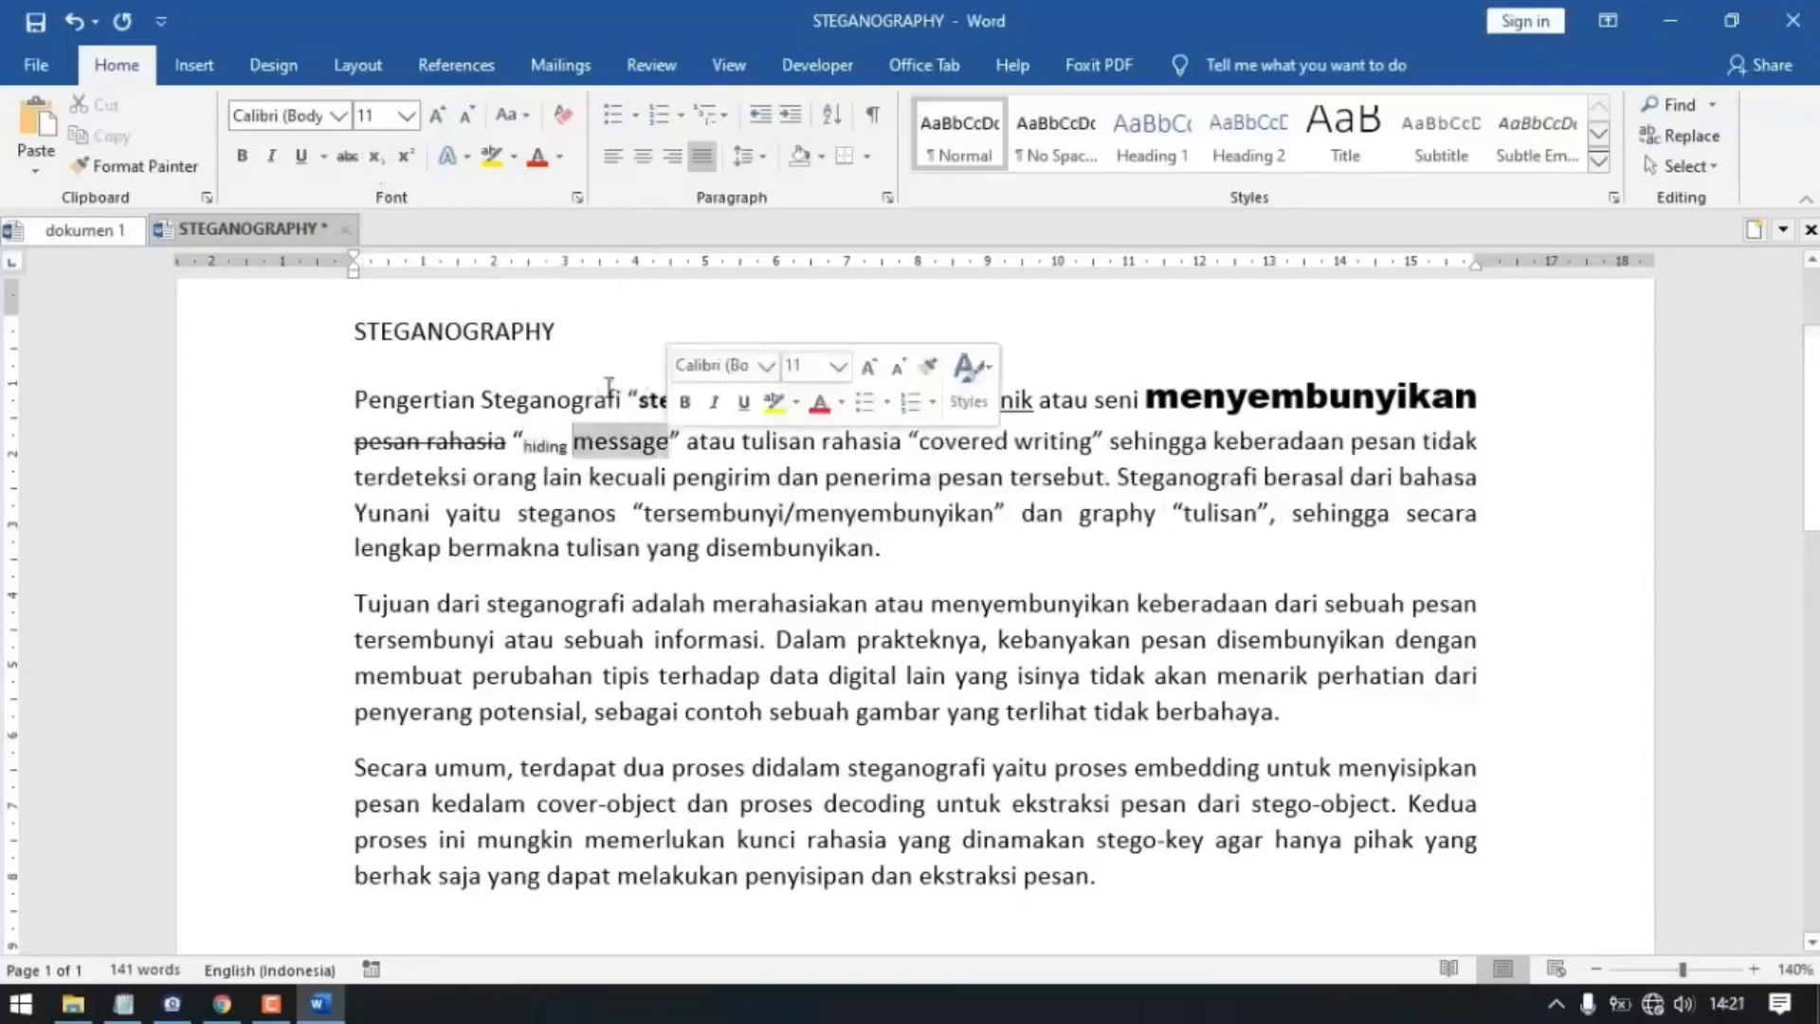
{"action": "left_click", "coordinate": [408, 159]}
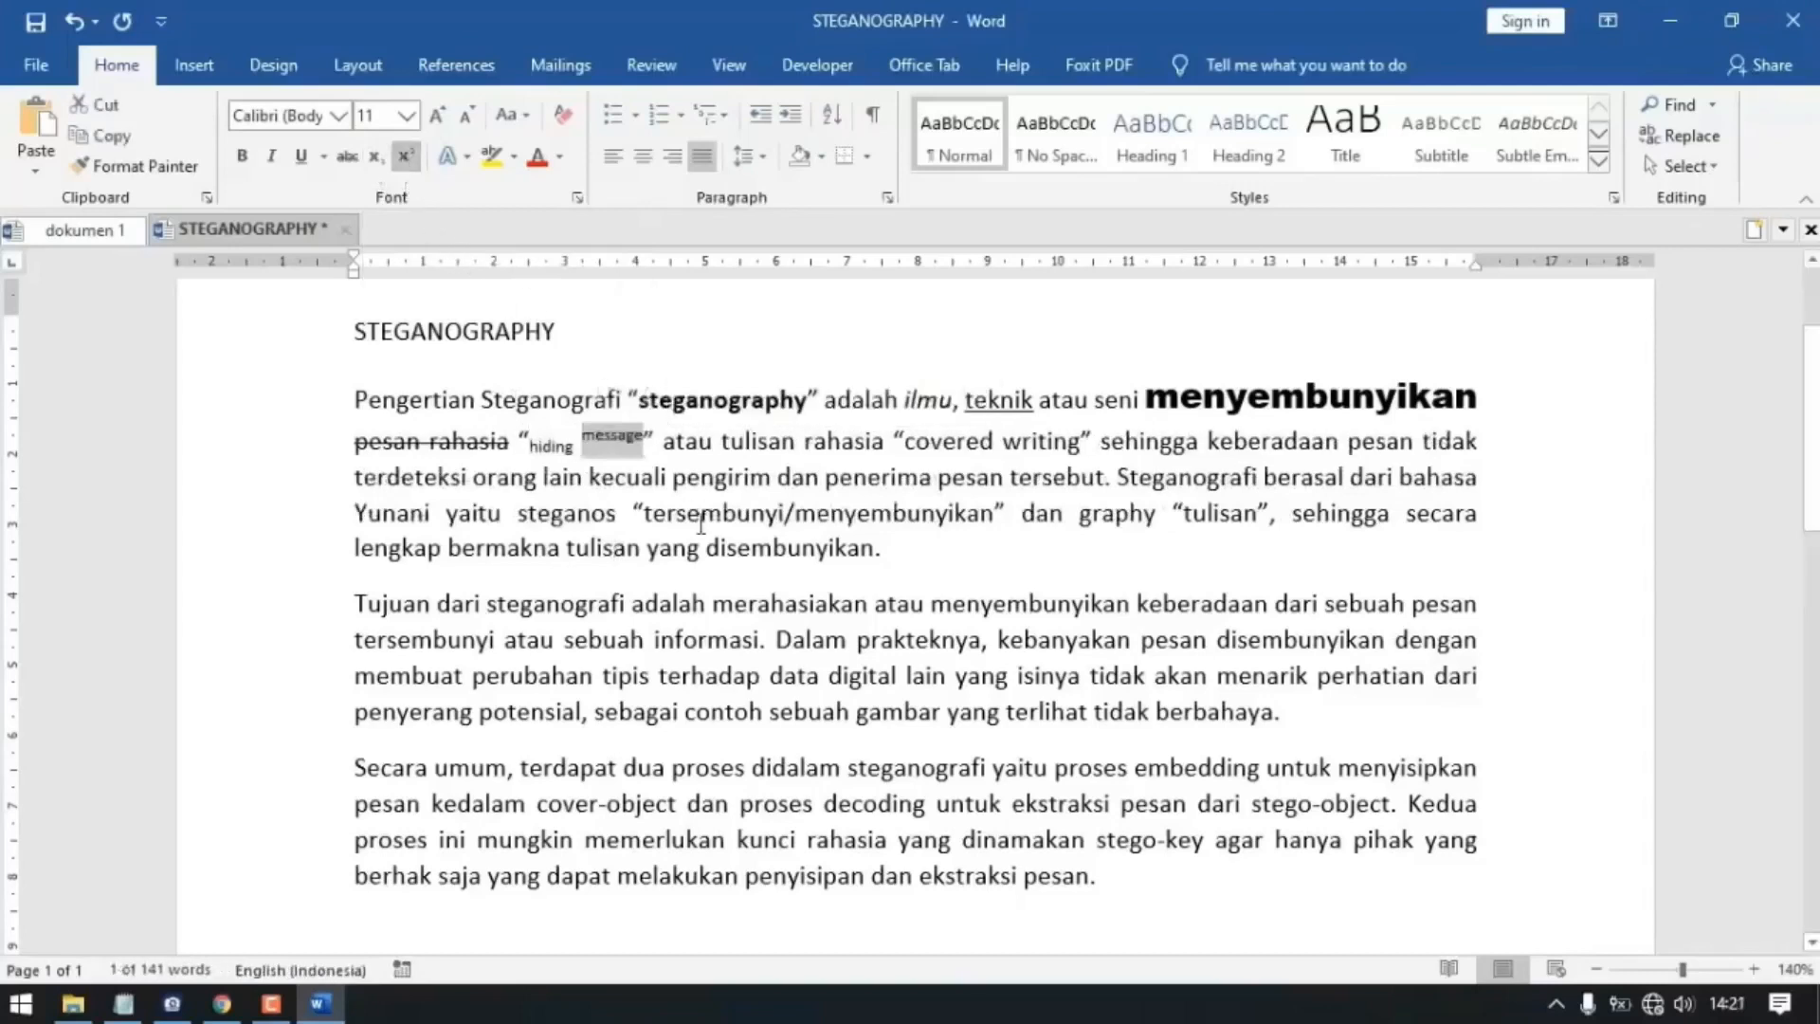
{"action": "left_click", "coordinate": [699, 514]}
Step: Color the words "tulisan rahasia" in the second line of the first body paragraph red
{"action": "left_click_drag", "start_coordinate": [724, 443], "coordinate": [892, 444]}
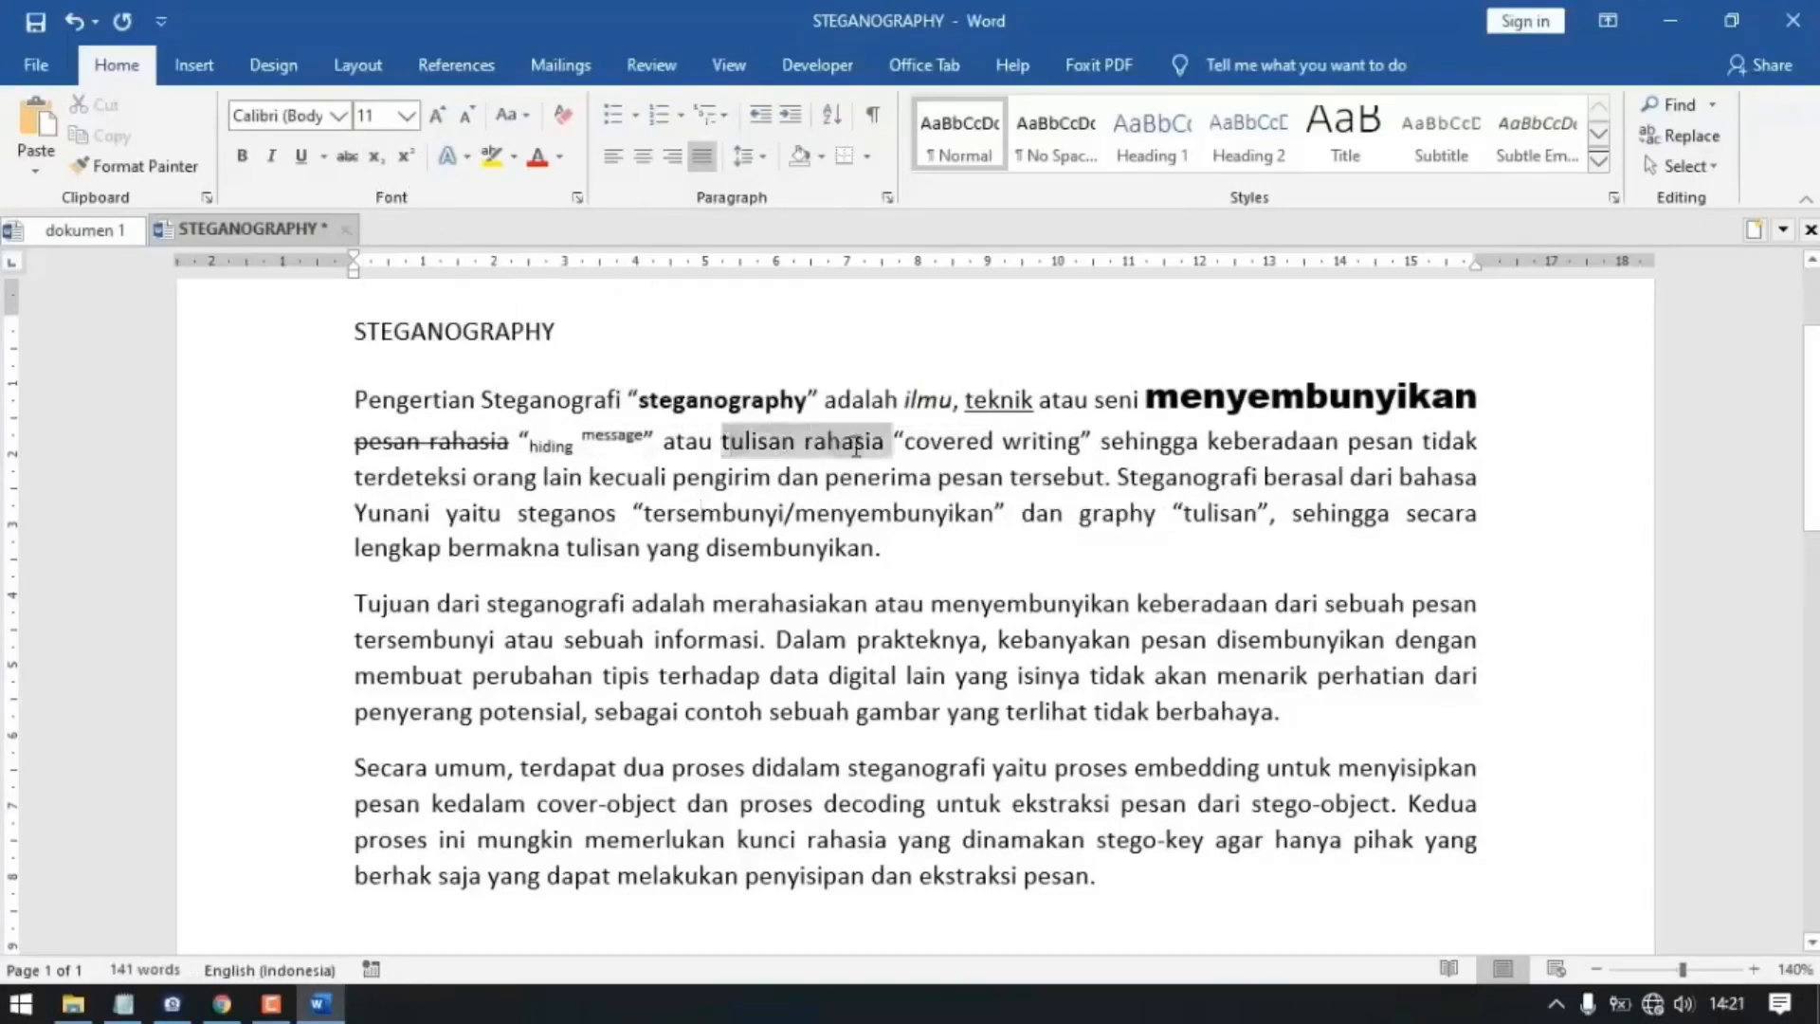
{"action": "left_click", "coordinate": [537, 159]}
{"action": "left_click", "coordinate": [884, 635]}
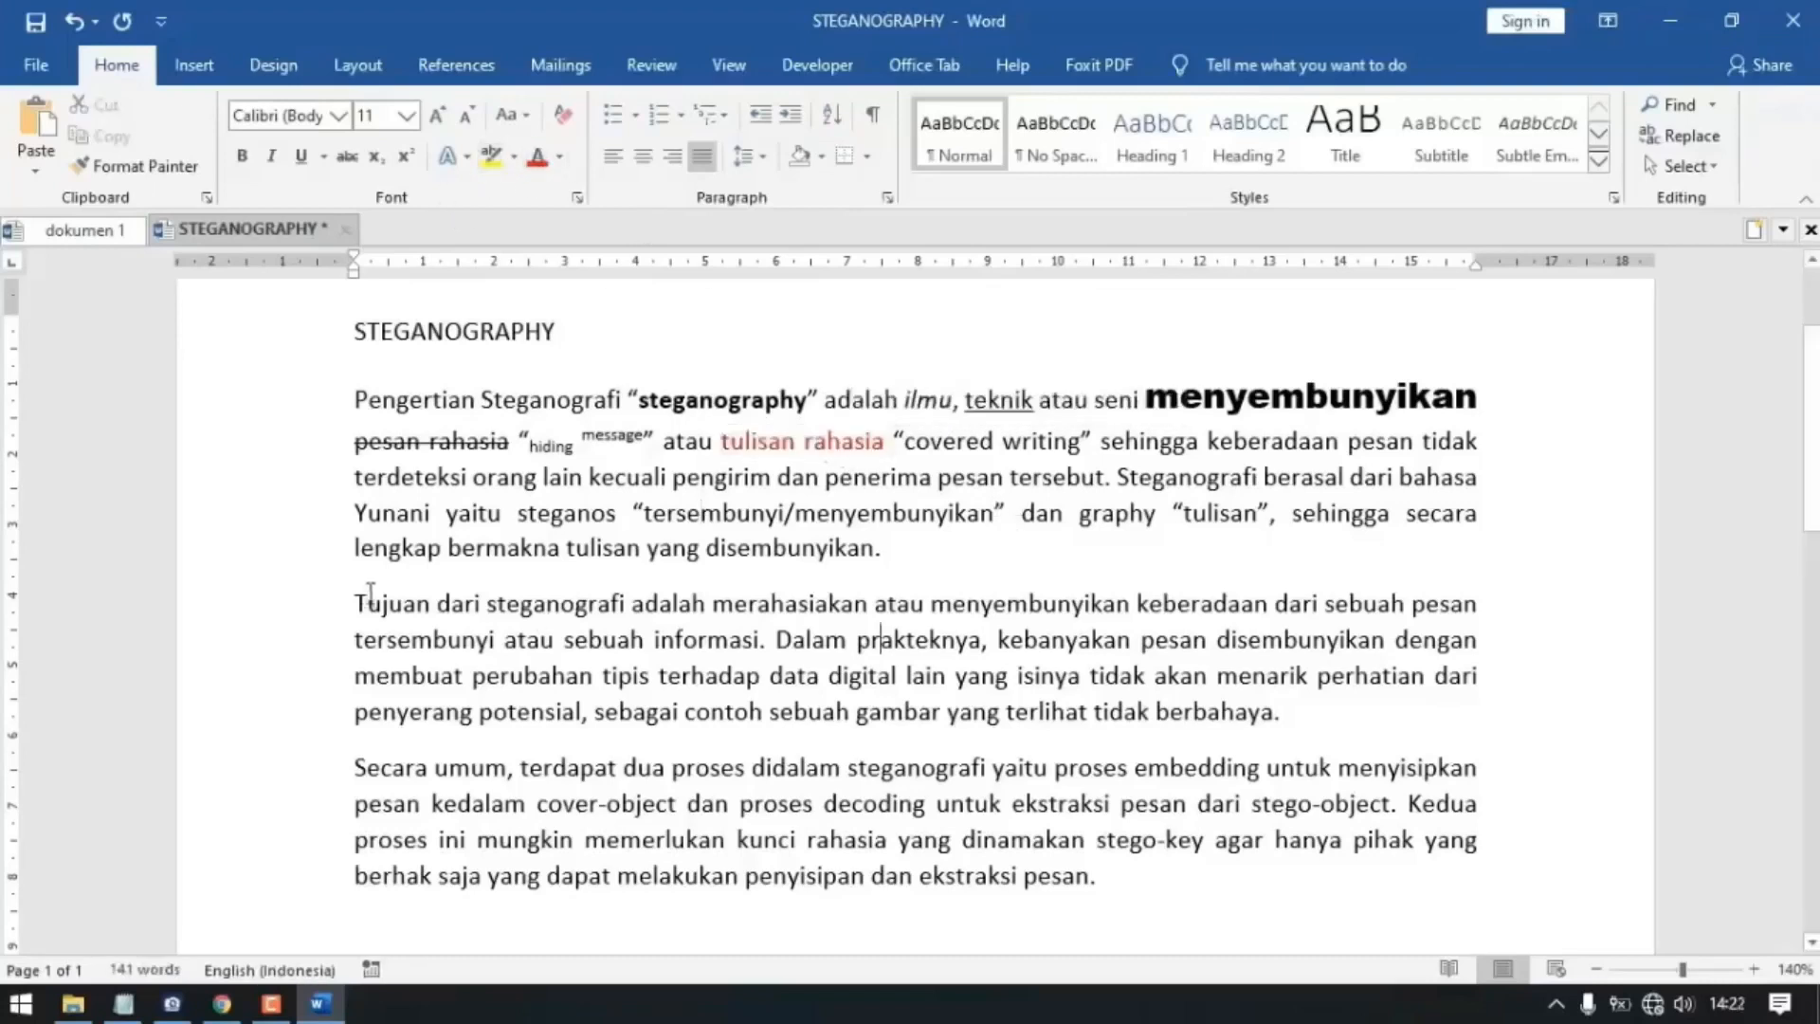
Step: Convert the second body paragraph to UPPERCASE and undo that case change
{"action": "left_click_drag", "start_coordinate": [352, 600], "coordinate": [1270, 721]}
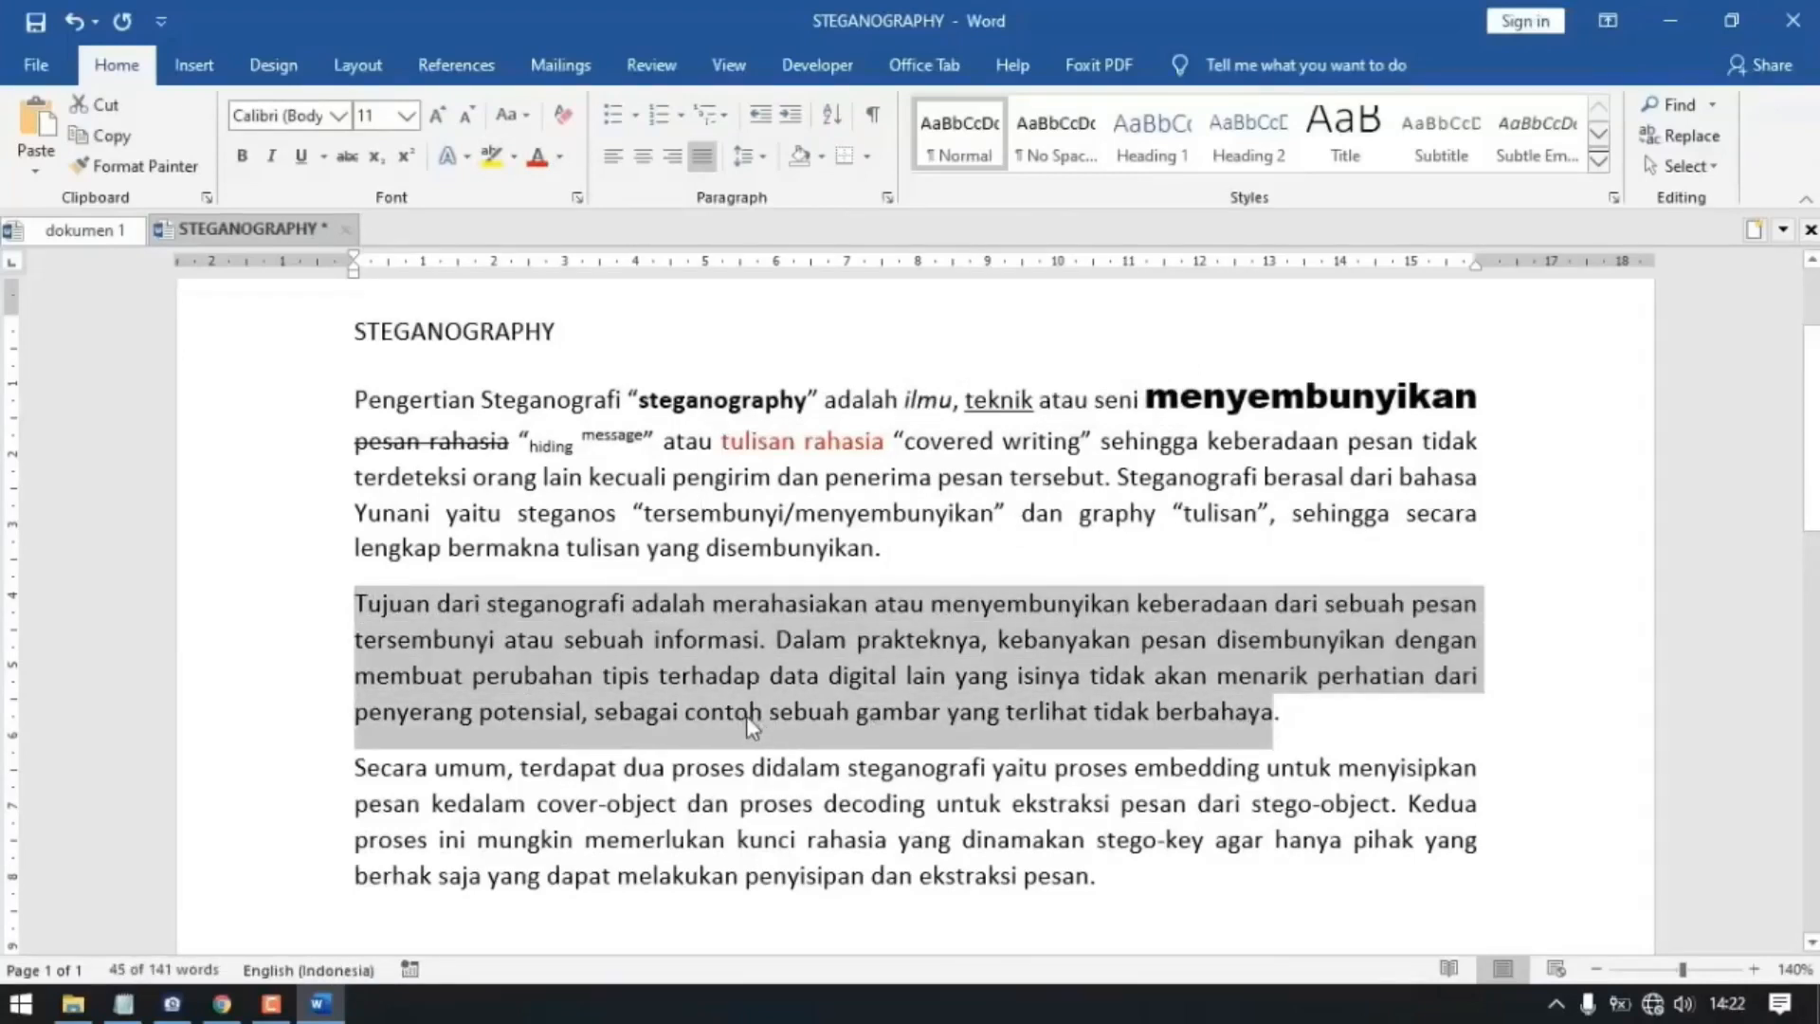
{"action": "left_click", "coordinate": [529, 129]}
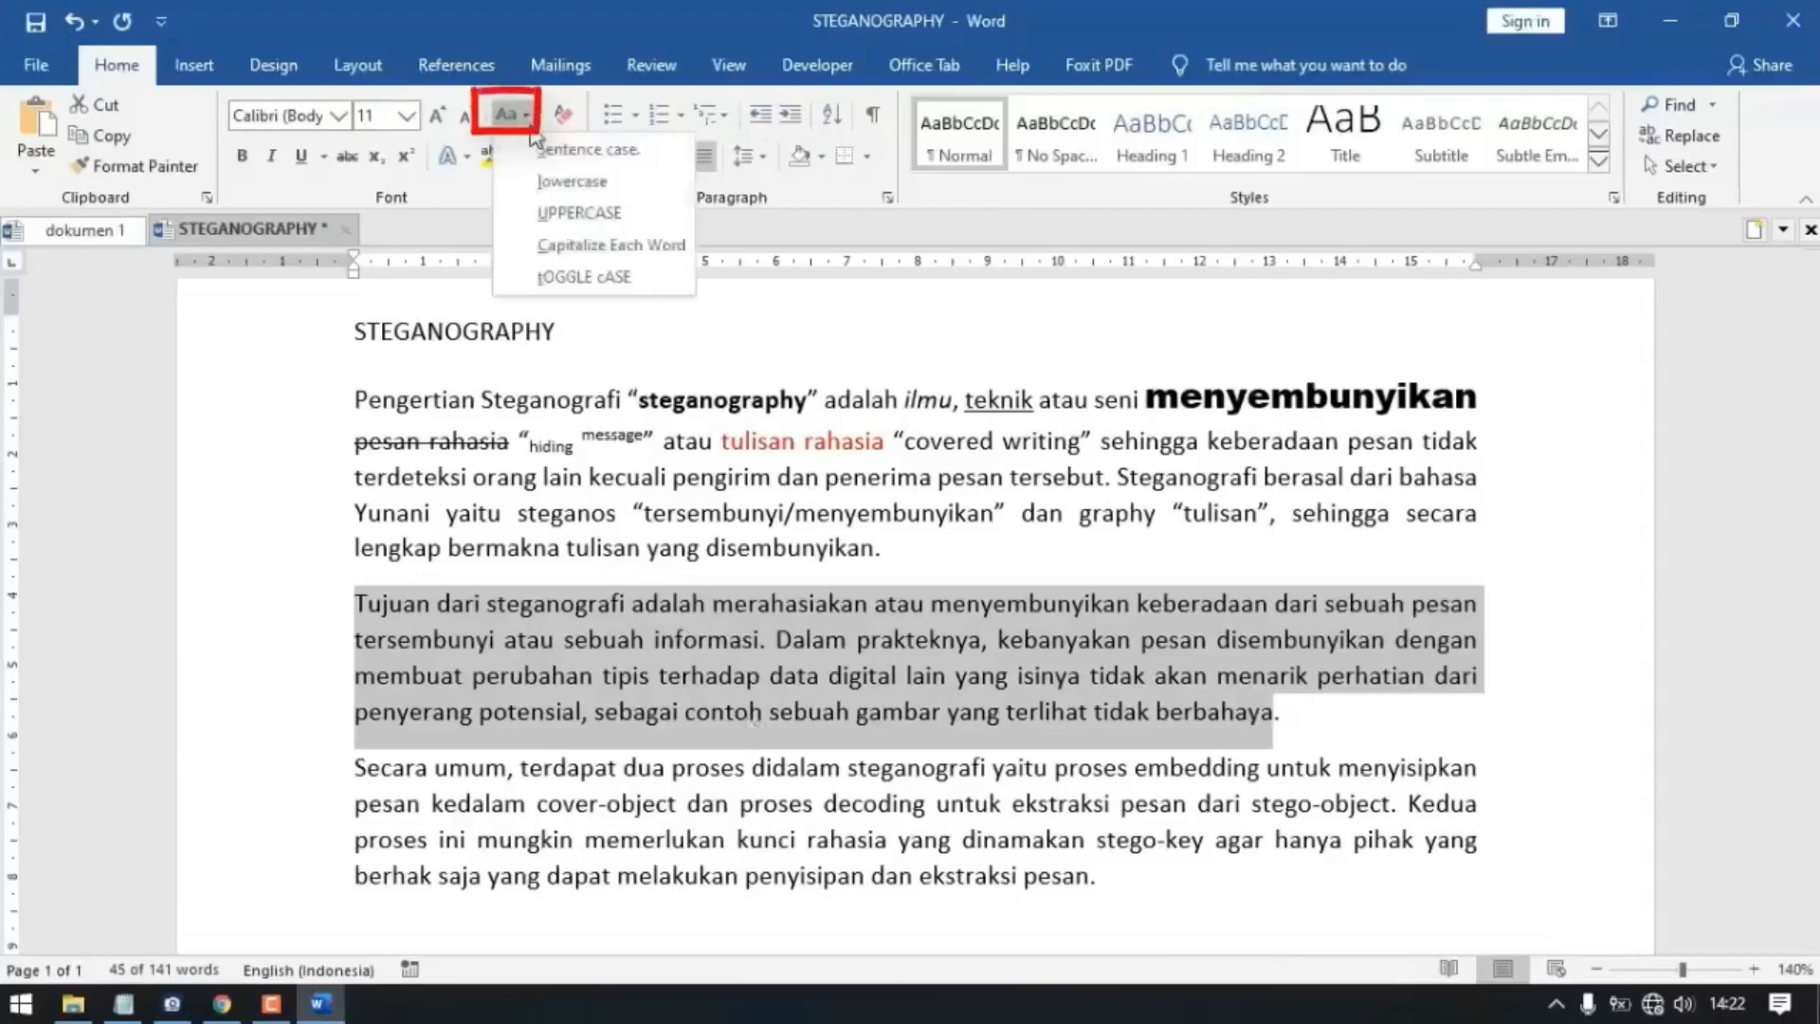
{"action": "left_click", "coordinate": [573, 214]}
{"action": "key", "text": "ctrl+z"}
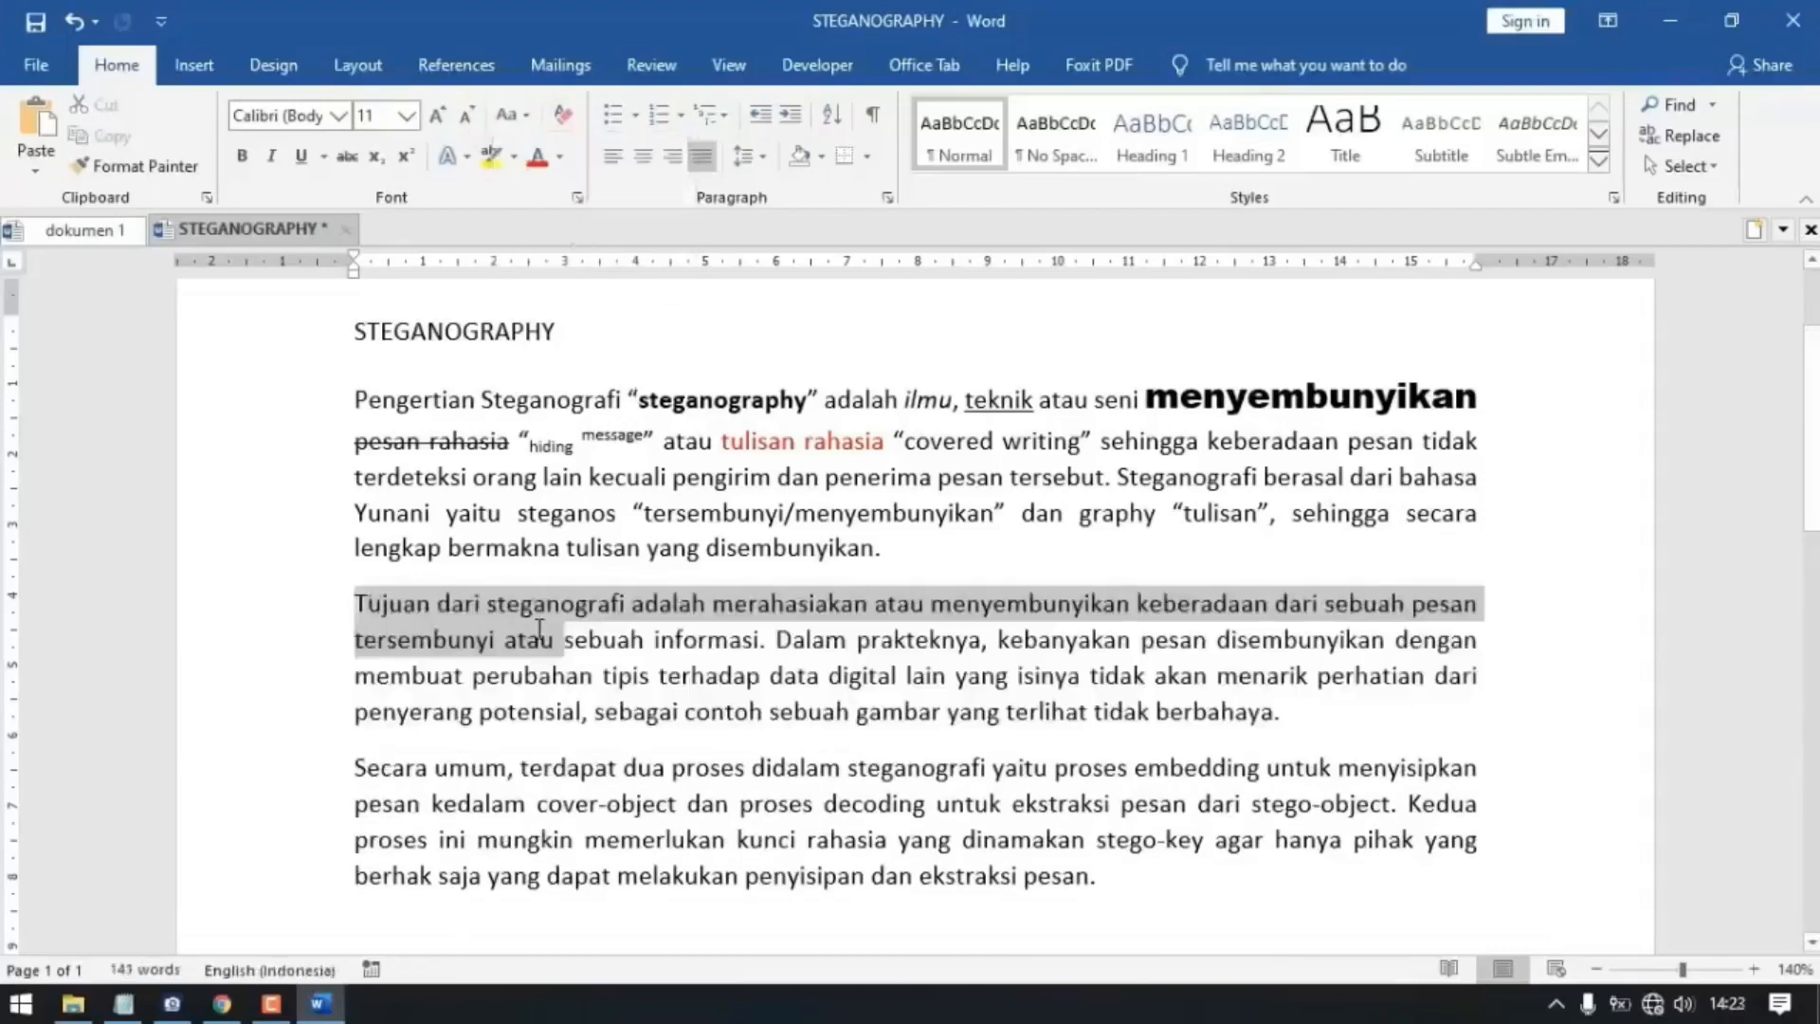
Step: Change the letter case of the whole second body paragraph to lowercase
{"action": "left_click", "coordinate": [373, 603]}
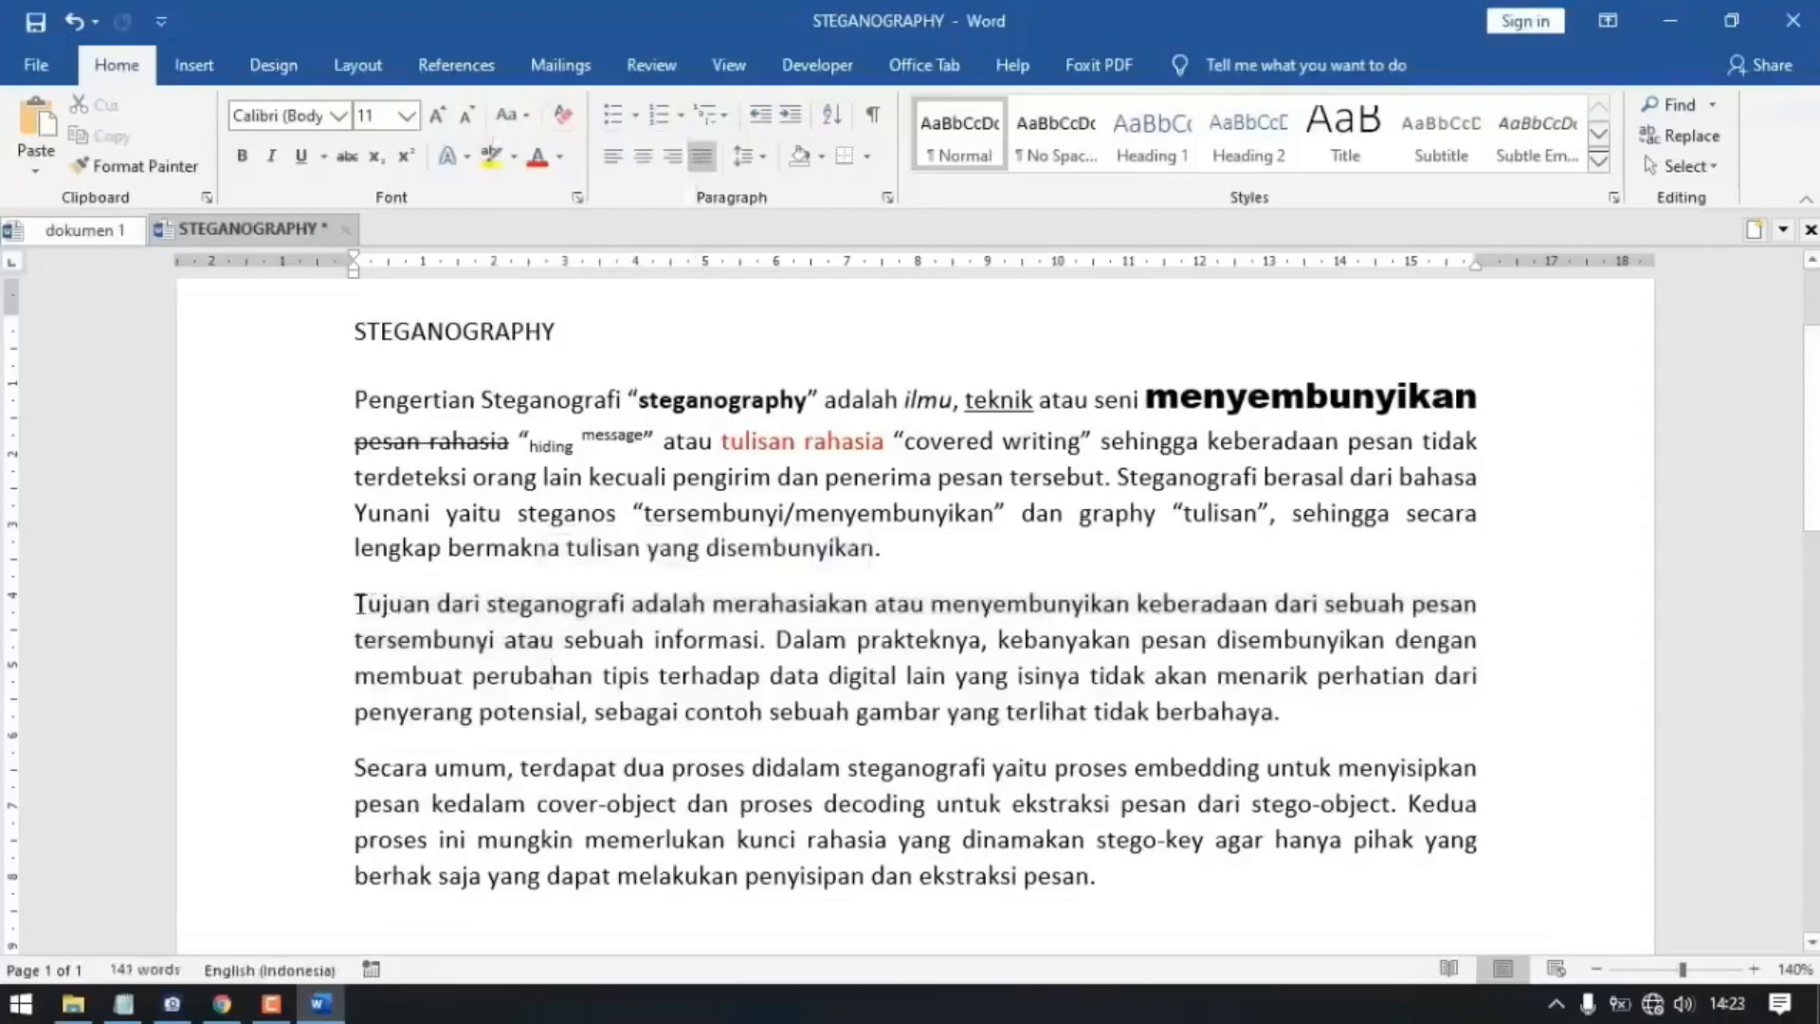
{"action": "left_click_drag", "start_coordinate": [358, 604], "coordinate": [1283, 708]}
{"action": "key", "text": "ctrl+shift+a"}
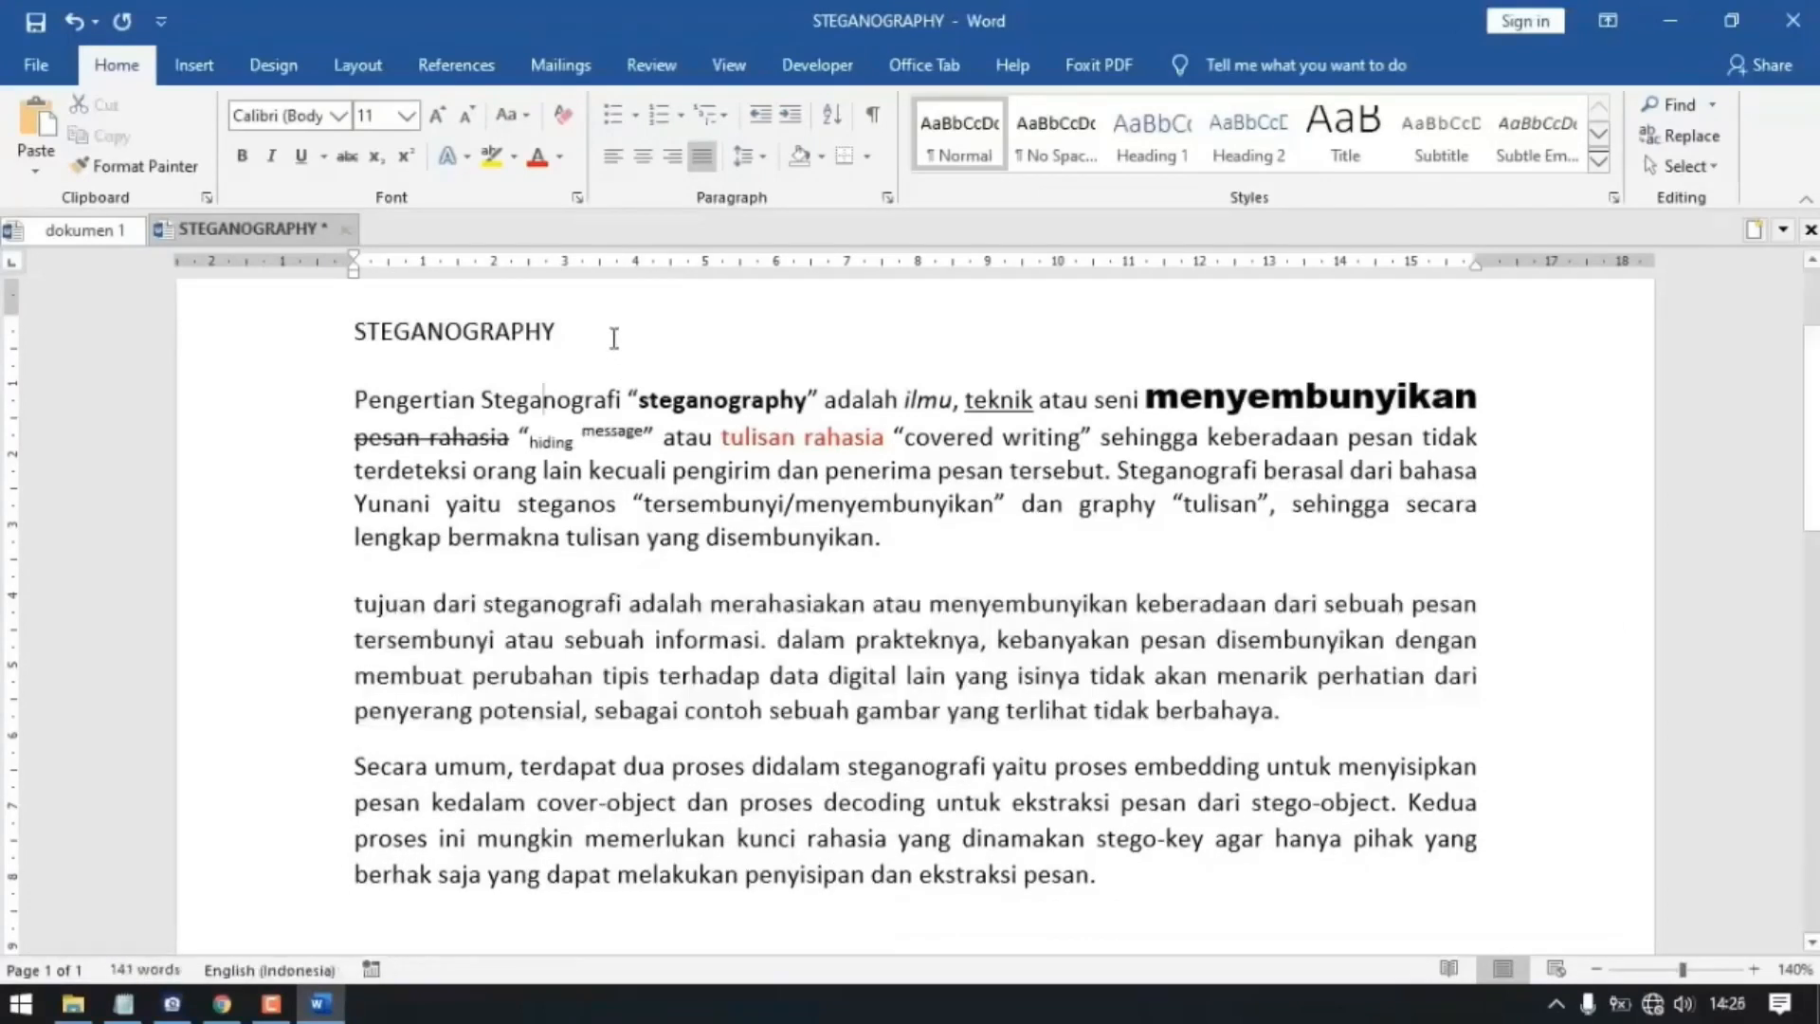
Step: Set the line spacing of the first body paragraph to Double in its paragraph settings
{"action": "left_click", "coordinate": [614, 339]}
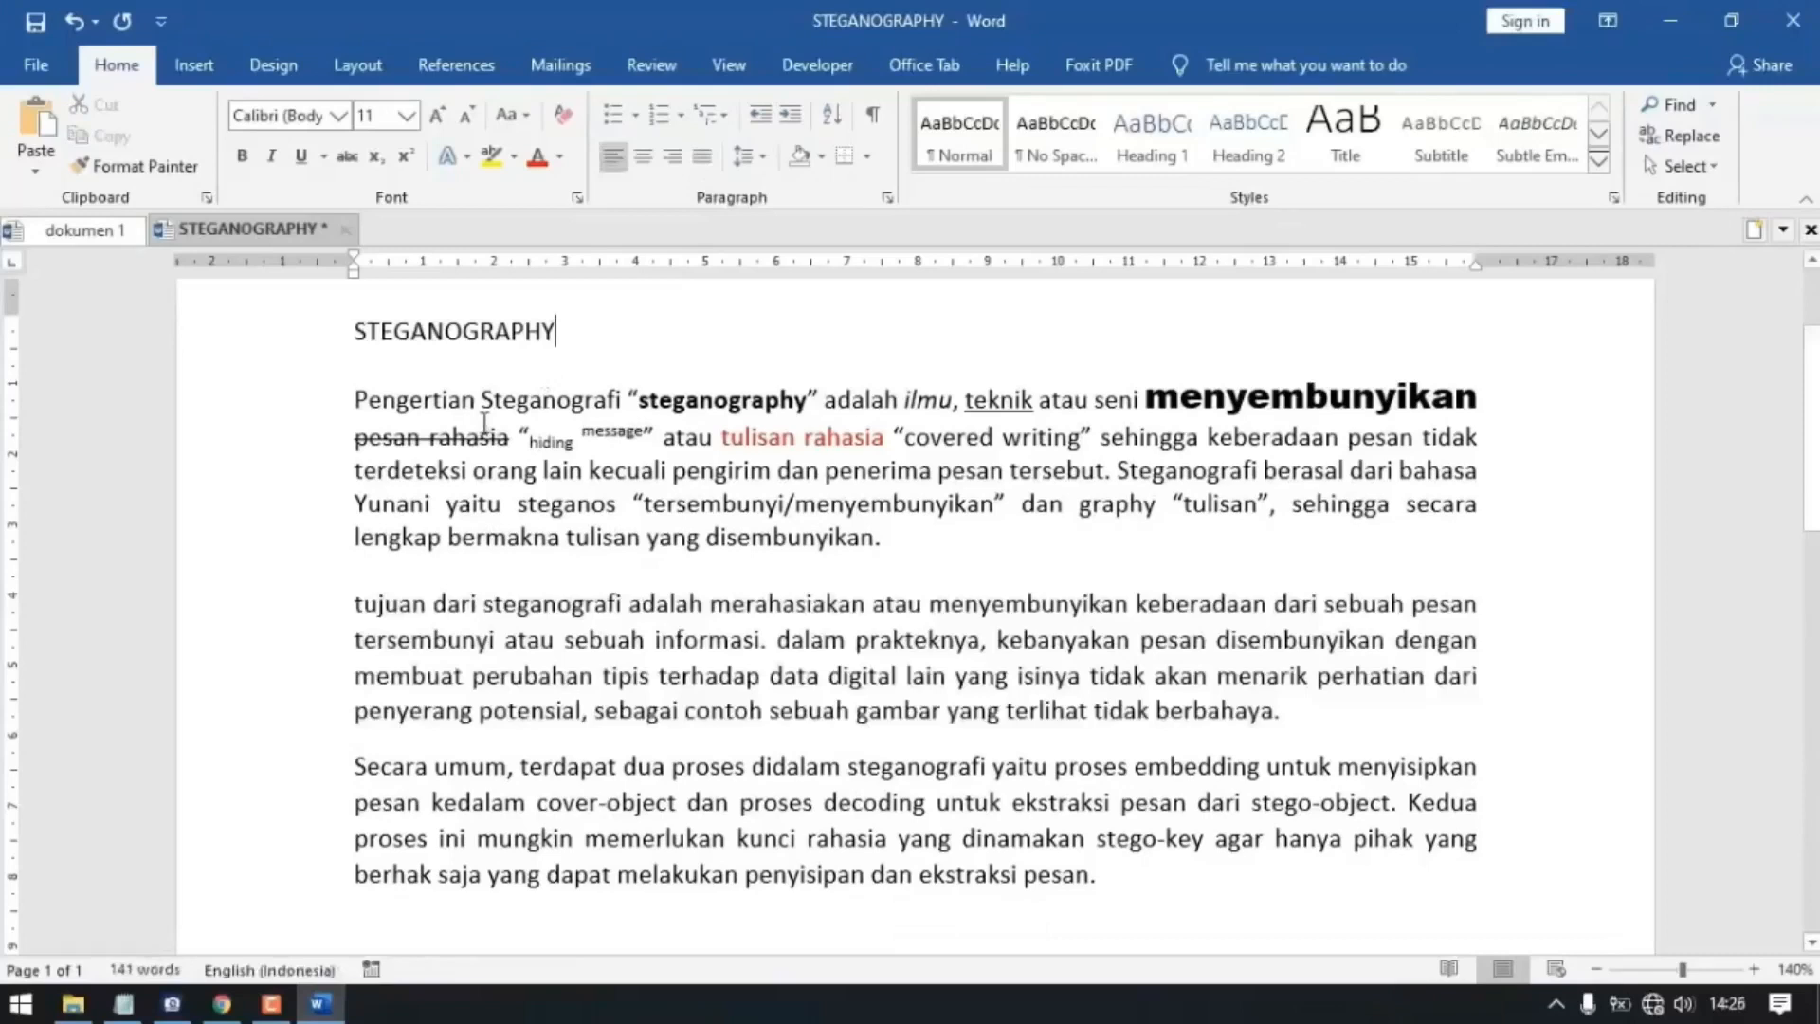
{"action": "left_click", "coordinate": [381, 400]}
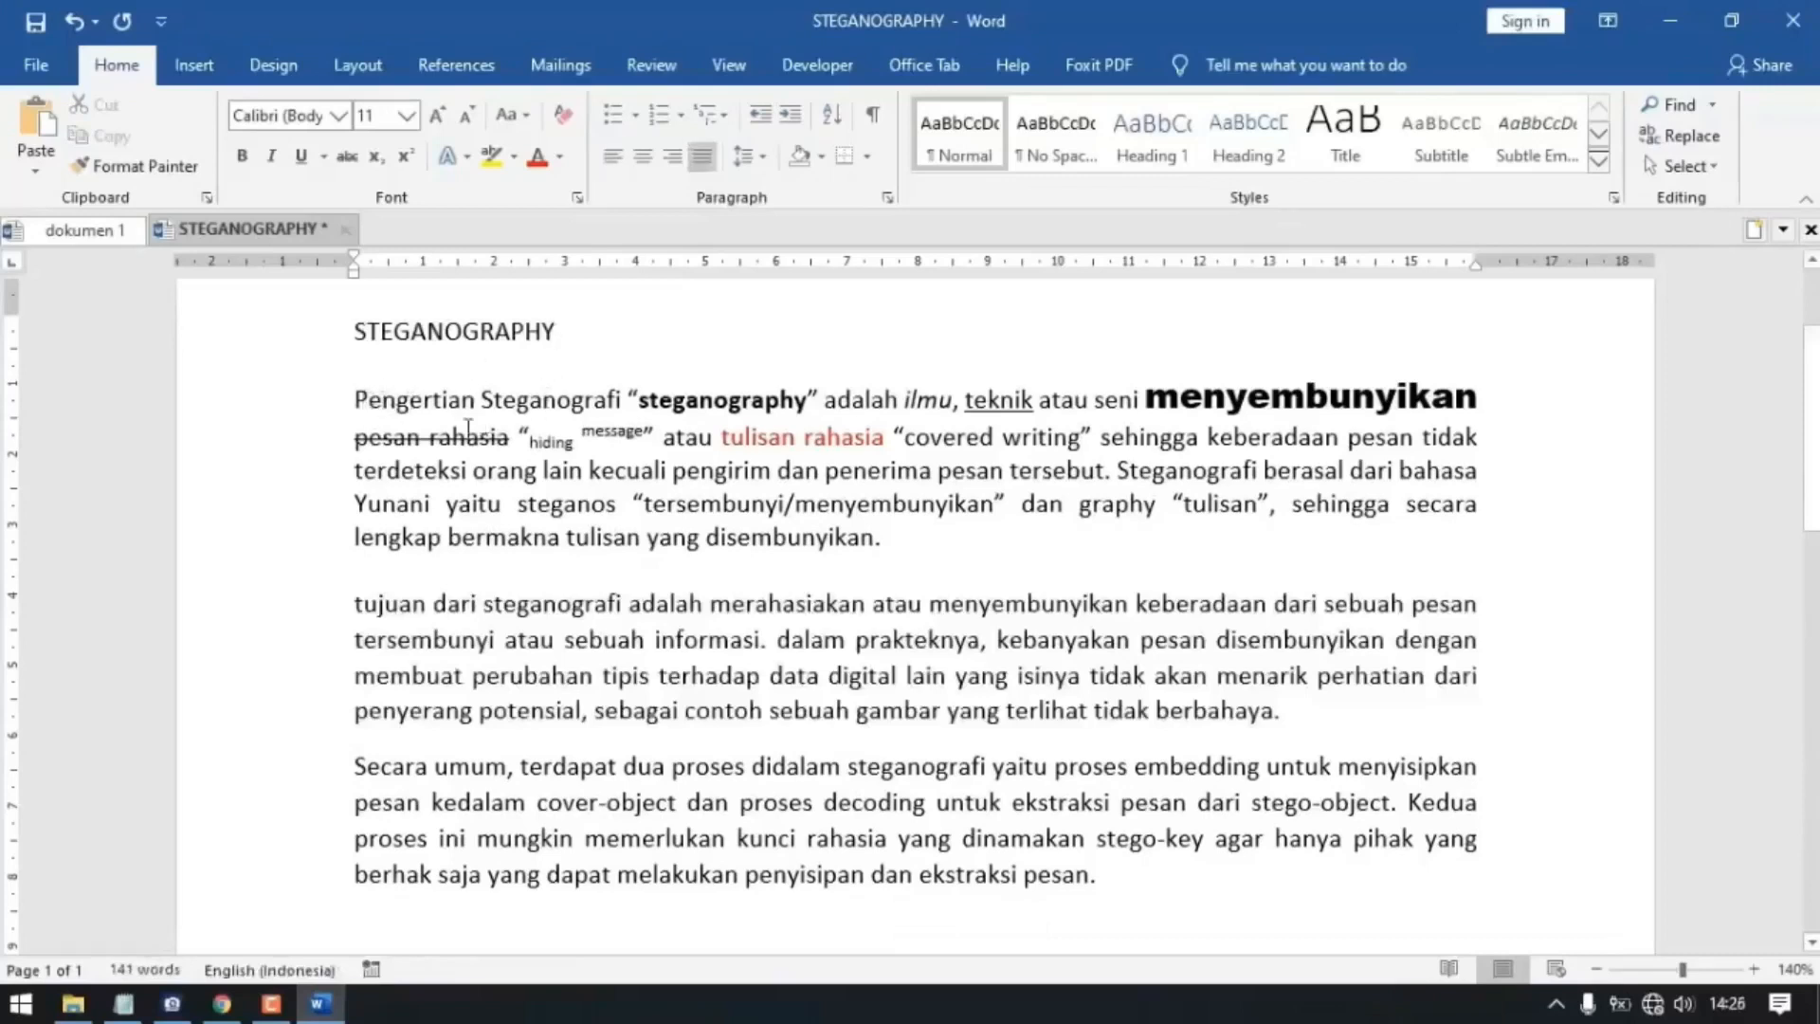
{"action": "left_click", "coordinate": [475, 400]}
{"action": "left_click", "coordinate": [886, 205]}
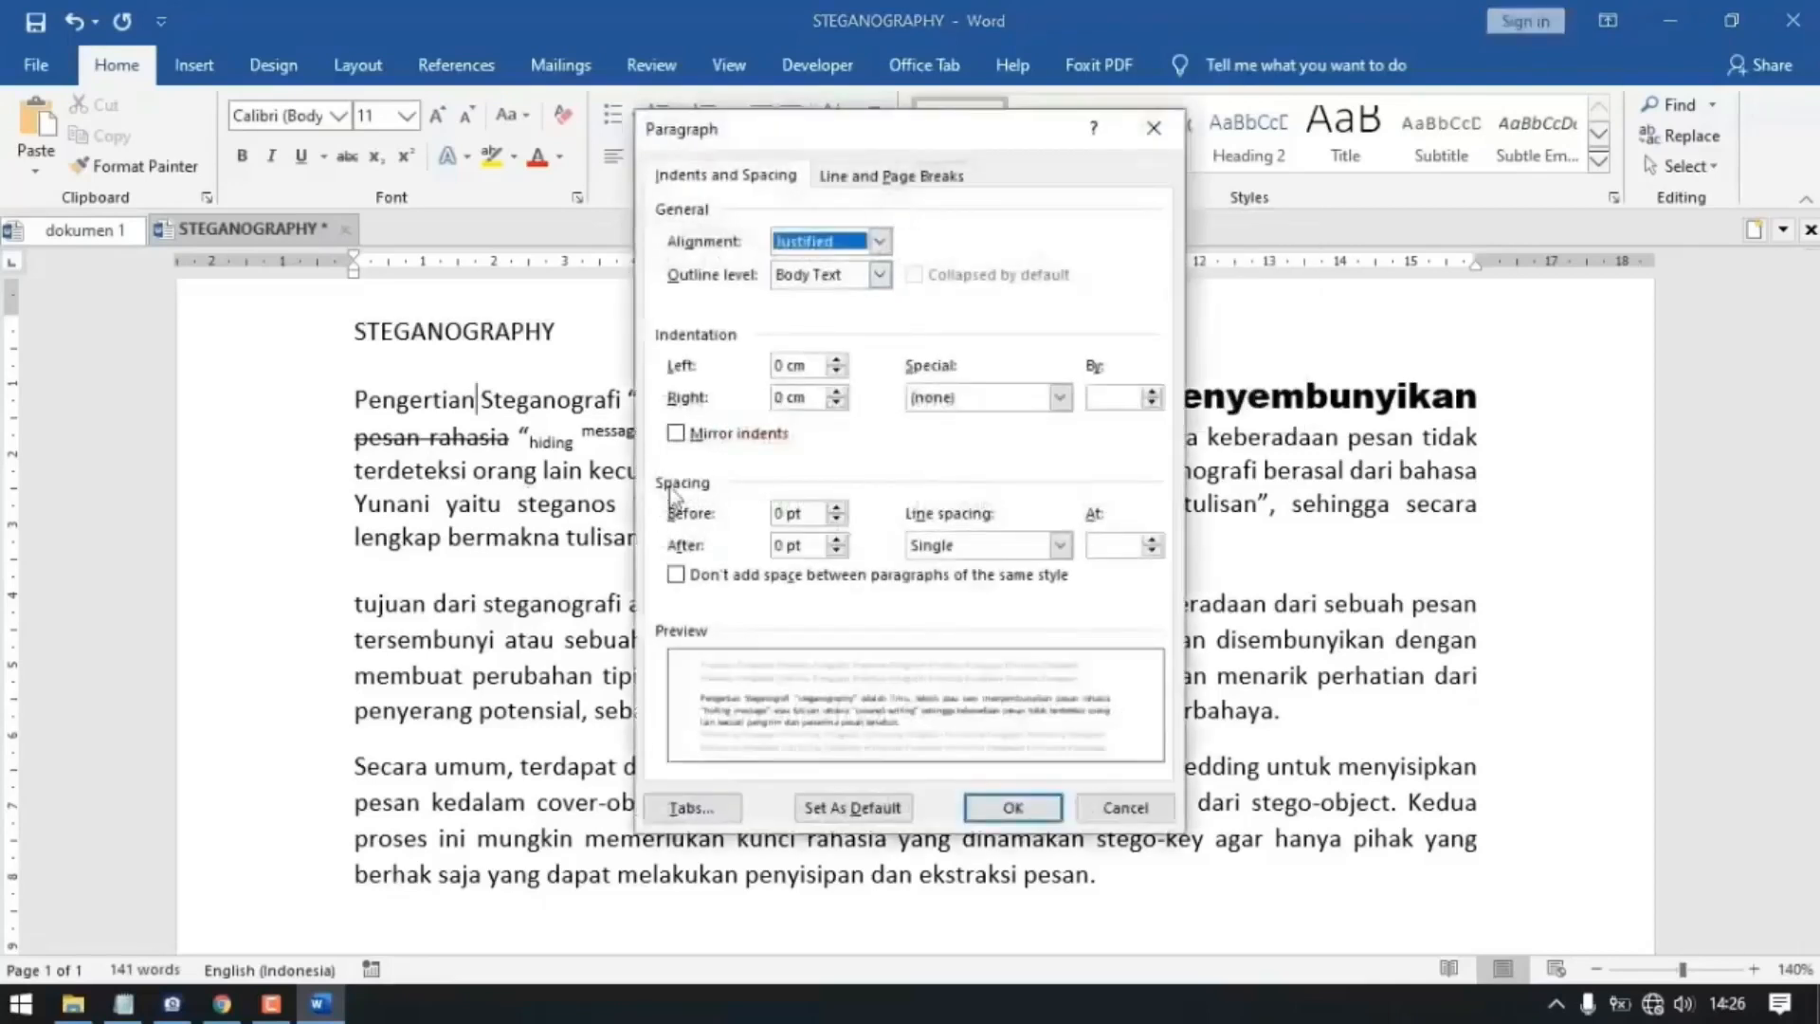
{"action": "left_click", "coordinate": [1009, 545]}
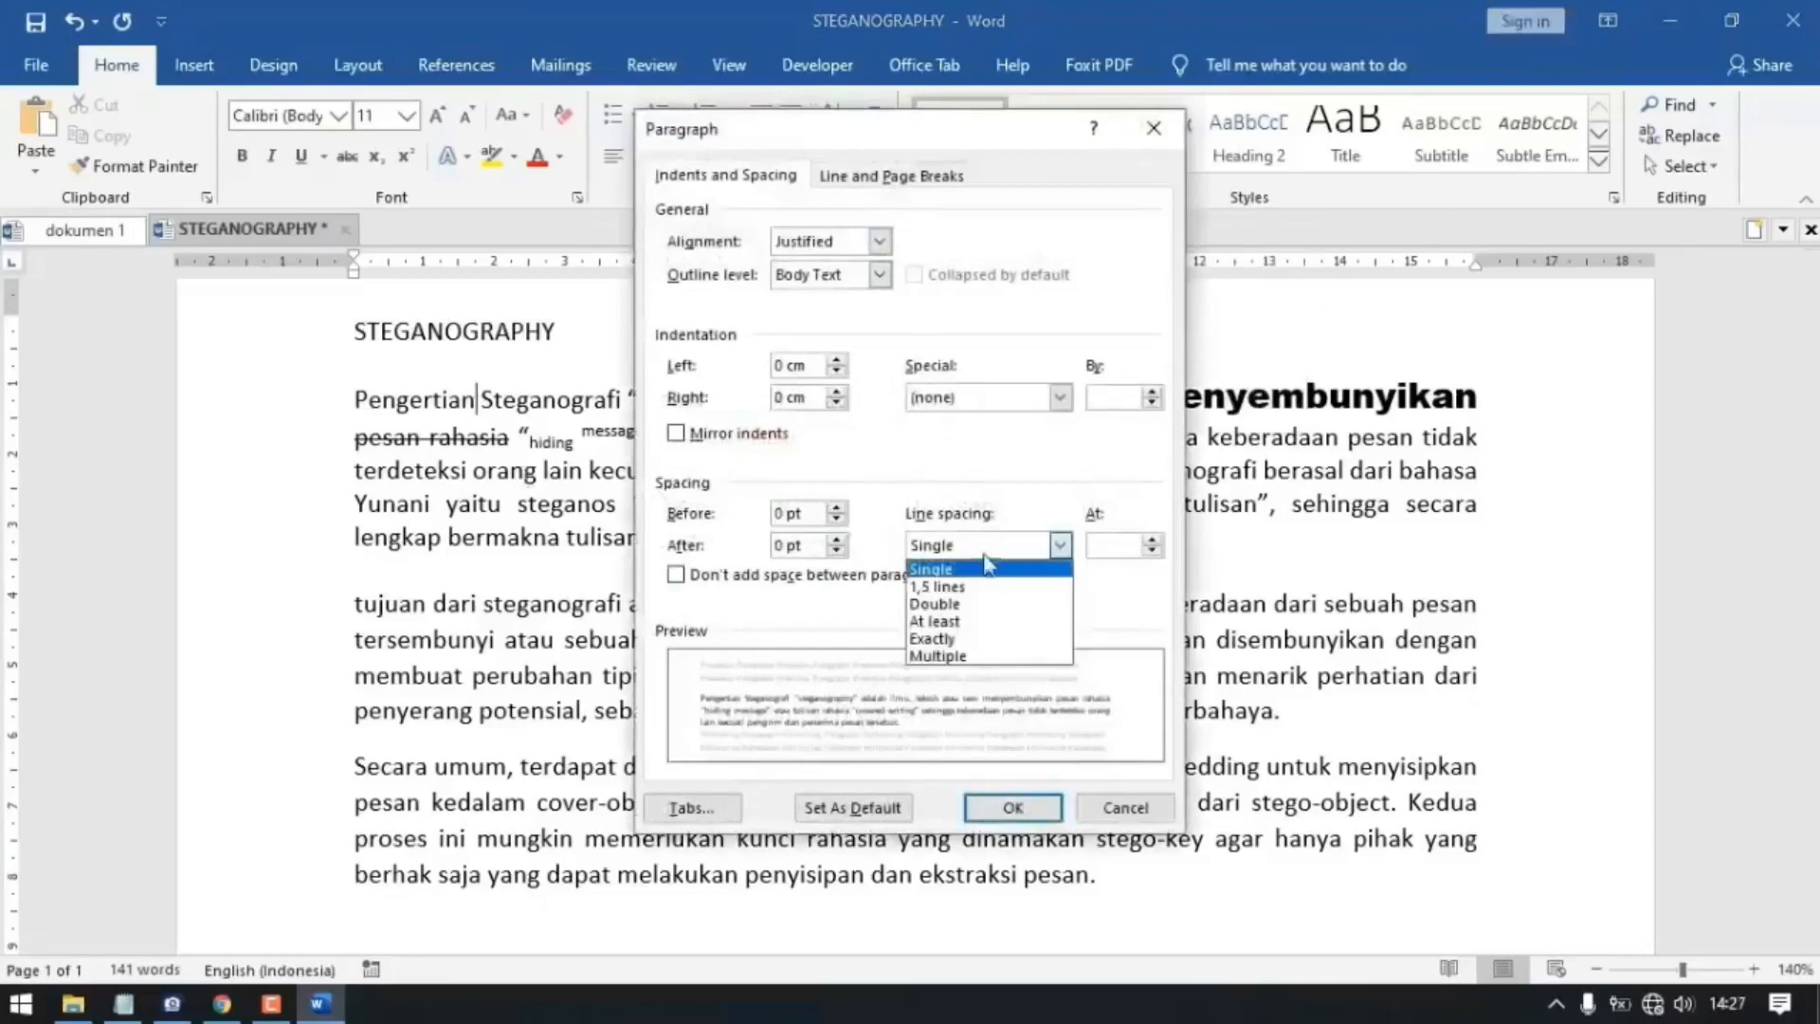
{"action": "left_click", "coordinate": [963, 605]}
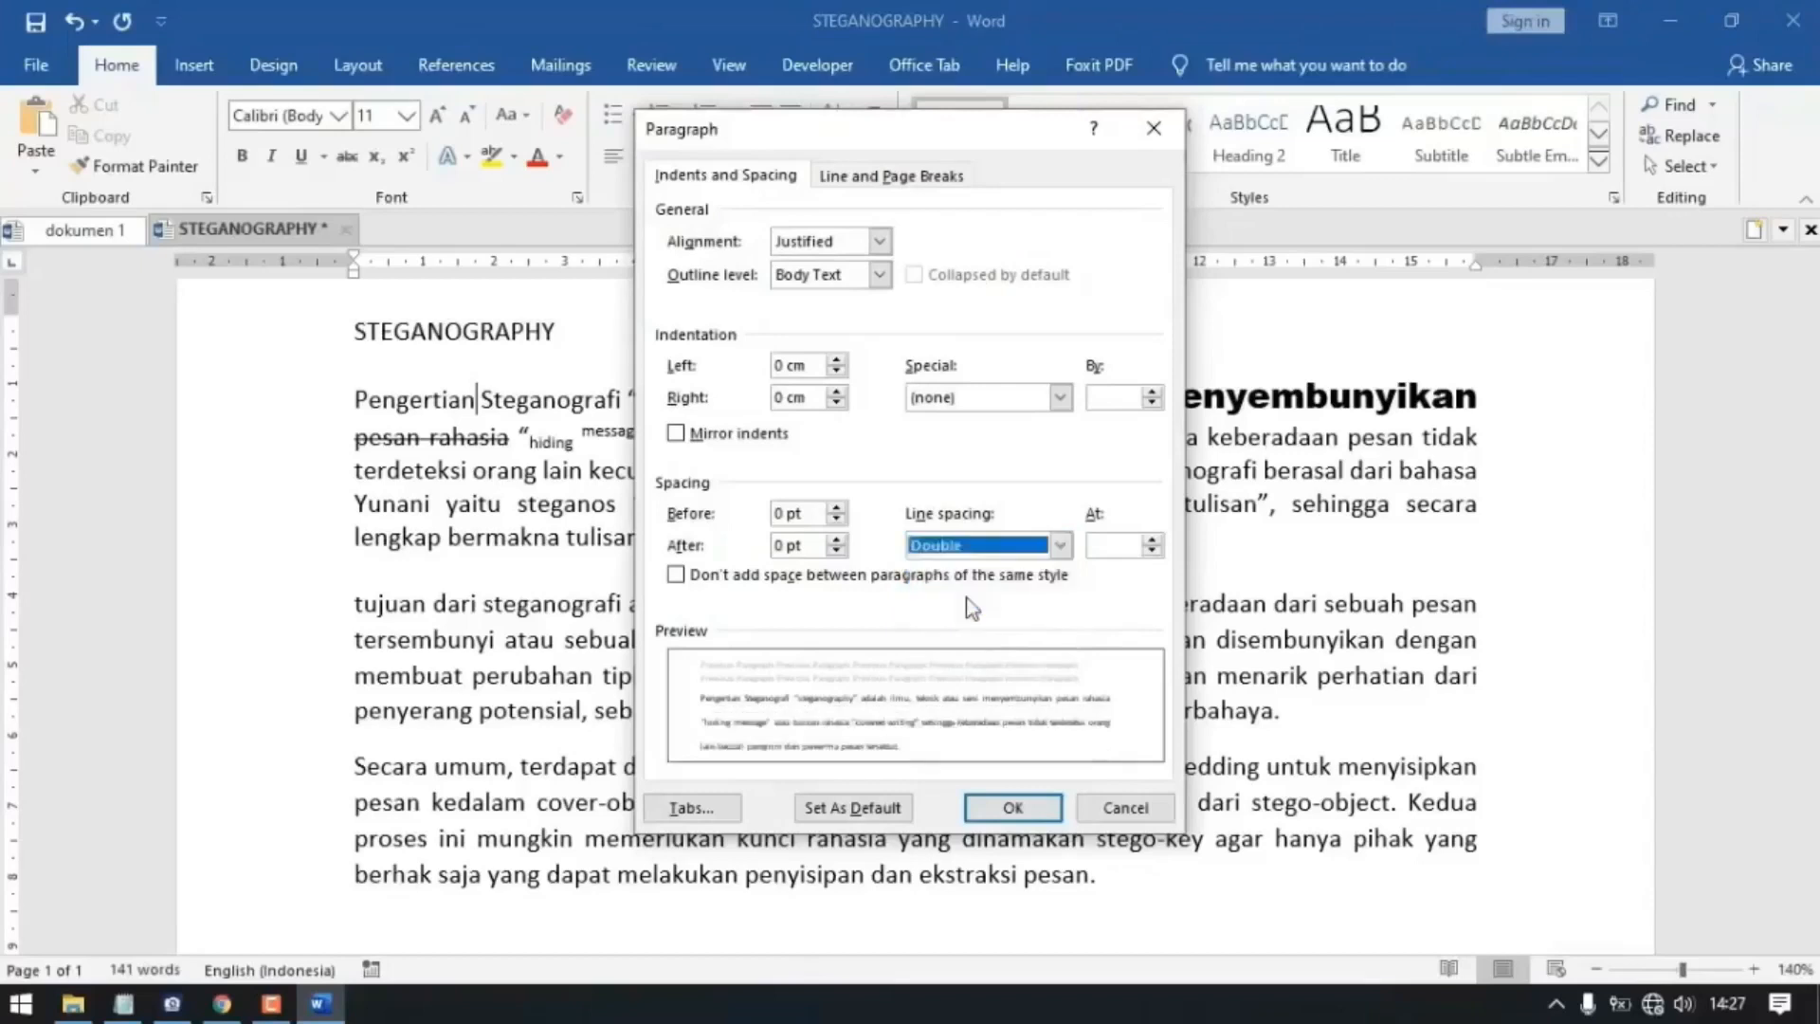
{"action": "left_click", "coordinate": [1018, 817]}
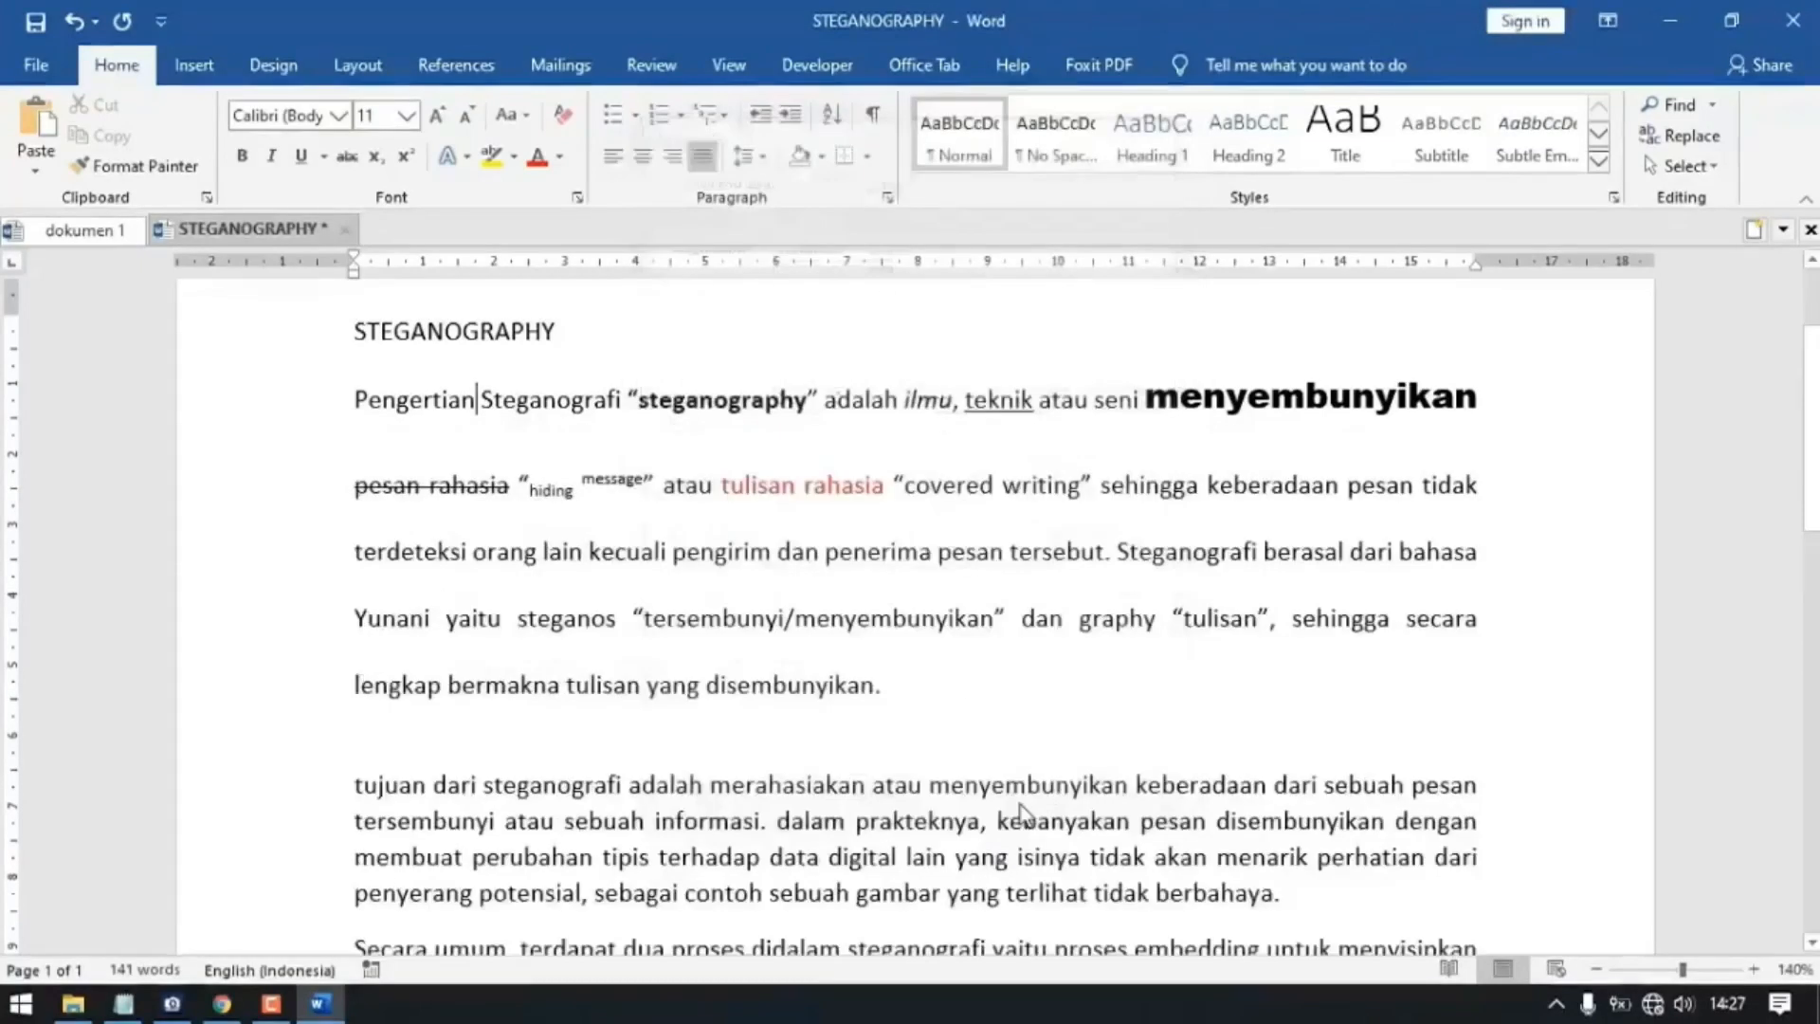
Step: Apply double line spacing to the second body paragraph
{"action": "scroll", "coordinate": [883, 589], "scroll_direction": "down", "scroll_amount": 1}
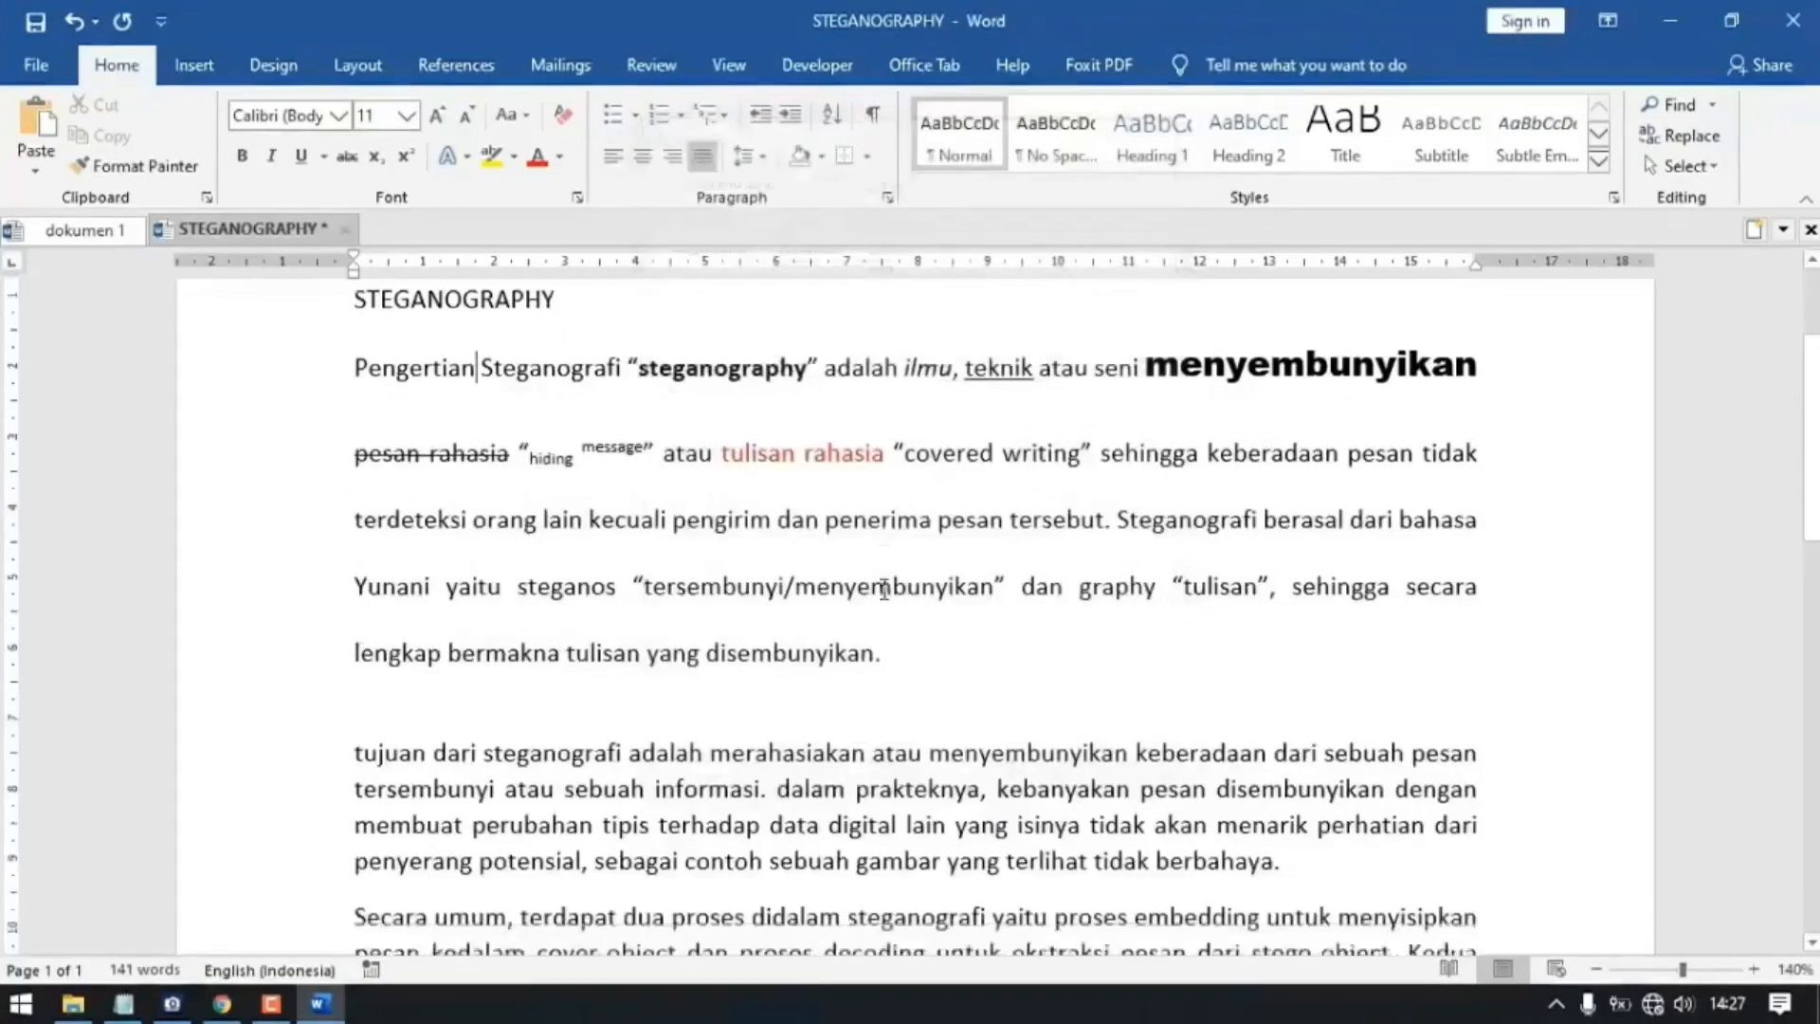
{"action": "scroll", "coordinate": [883, 589], "scroll_direction": "up", "scroll_amount": 1}
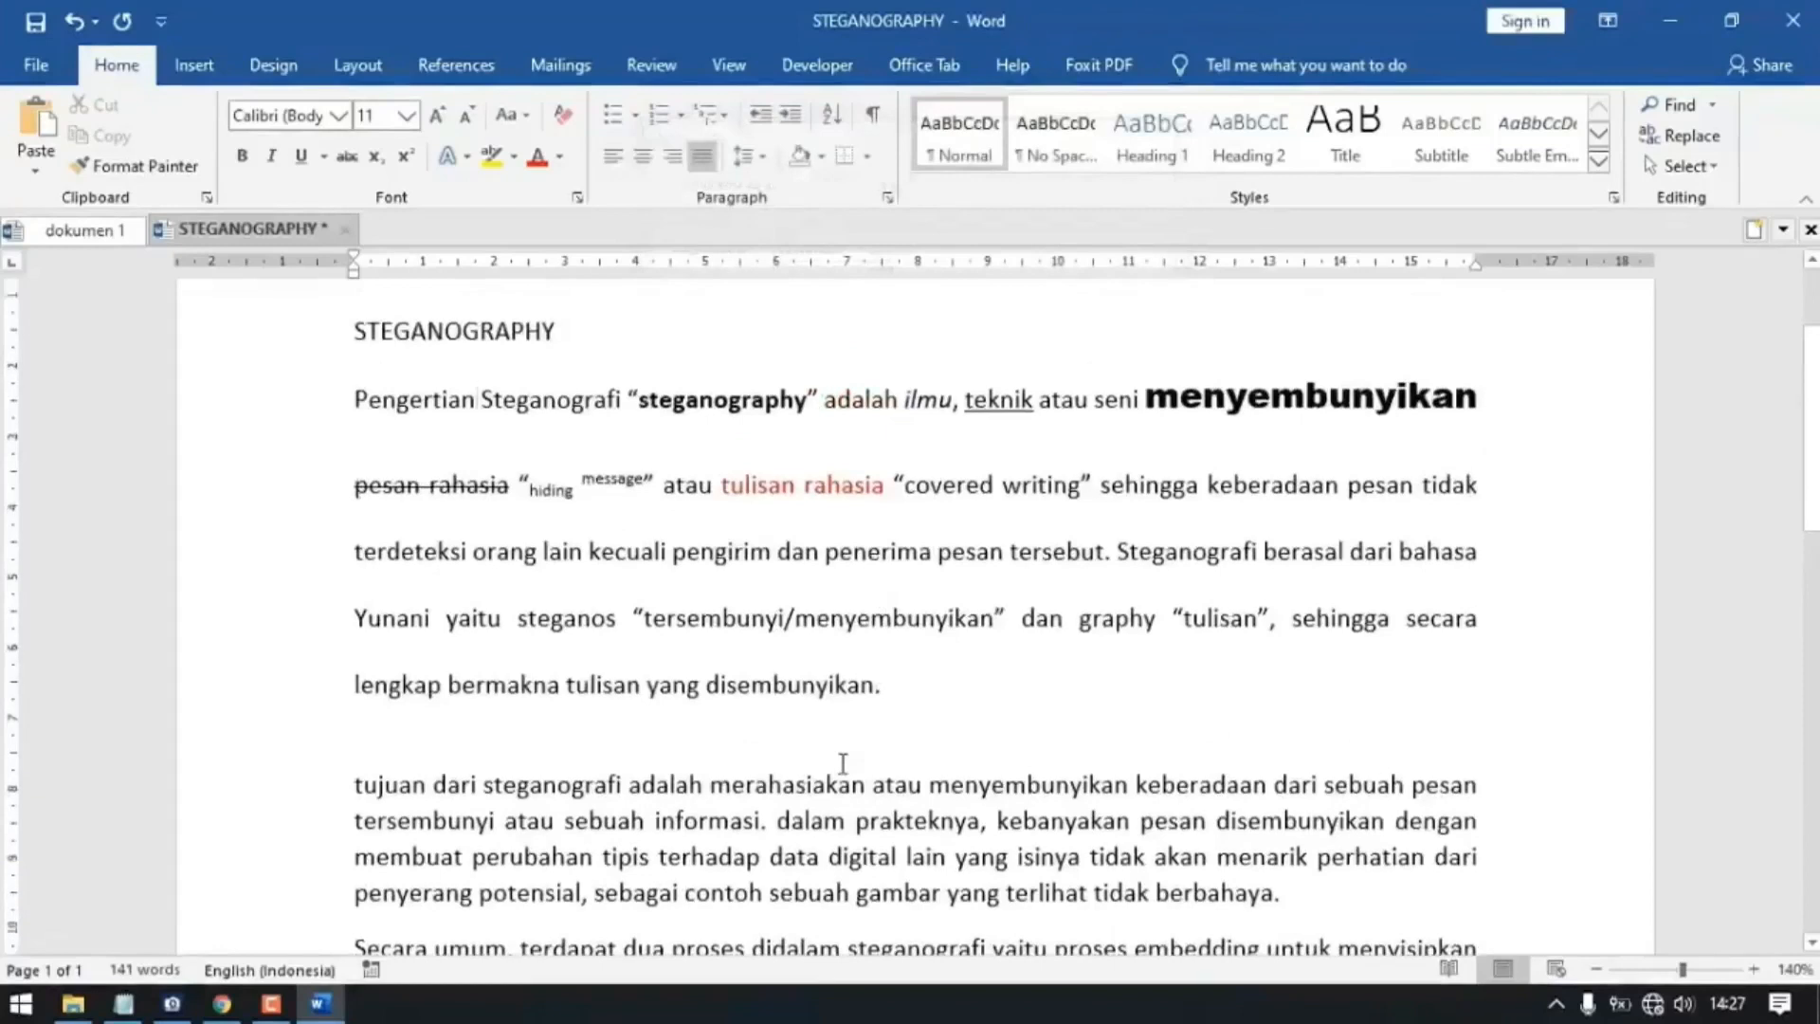
{"action": "scroll", "coordinate": [853, 721], "scroll_direction": "down", "scroll_amount": 1}
{"action": "key", "text": "ctrl+2"}
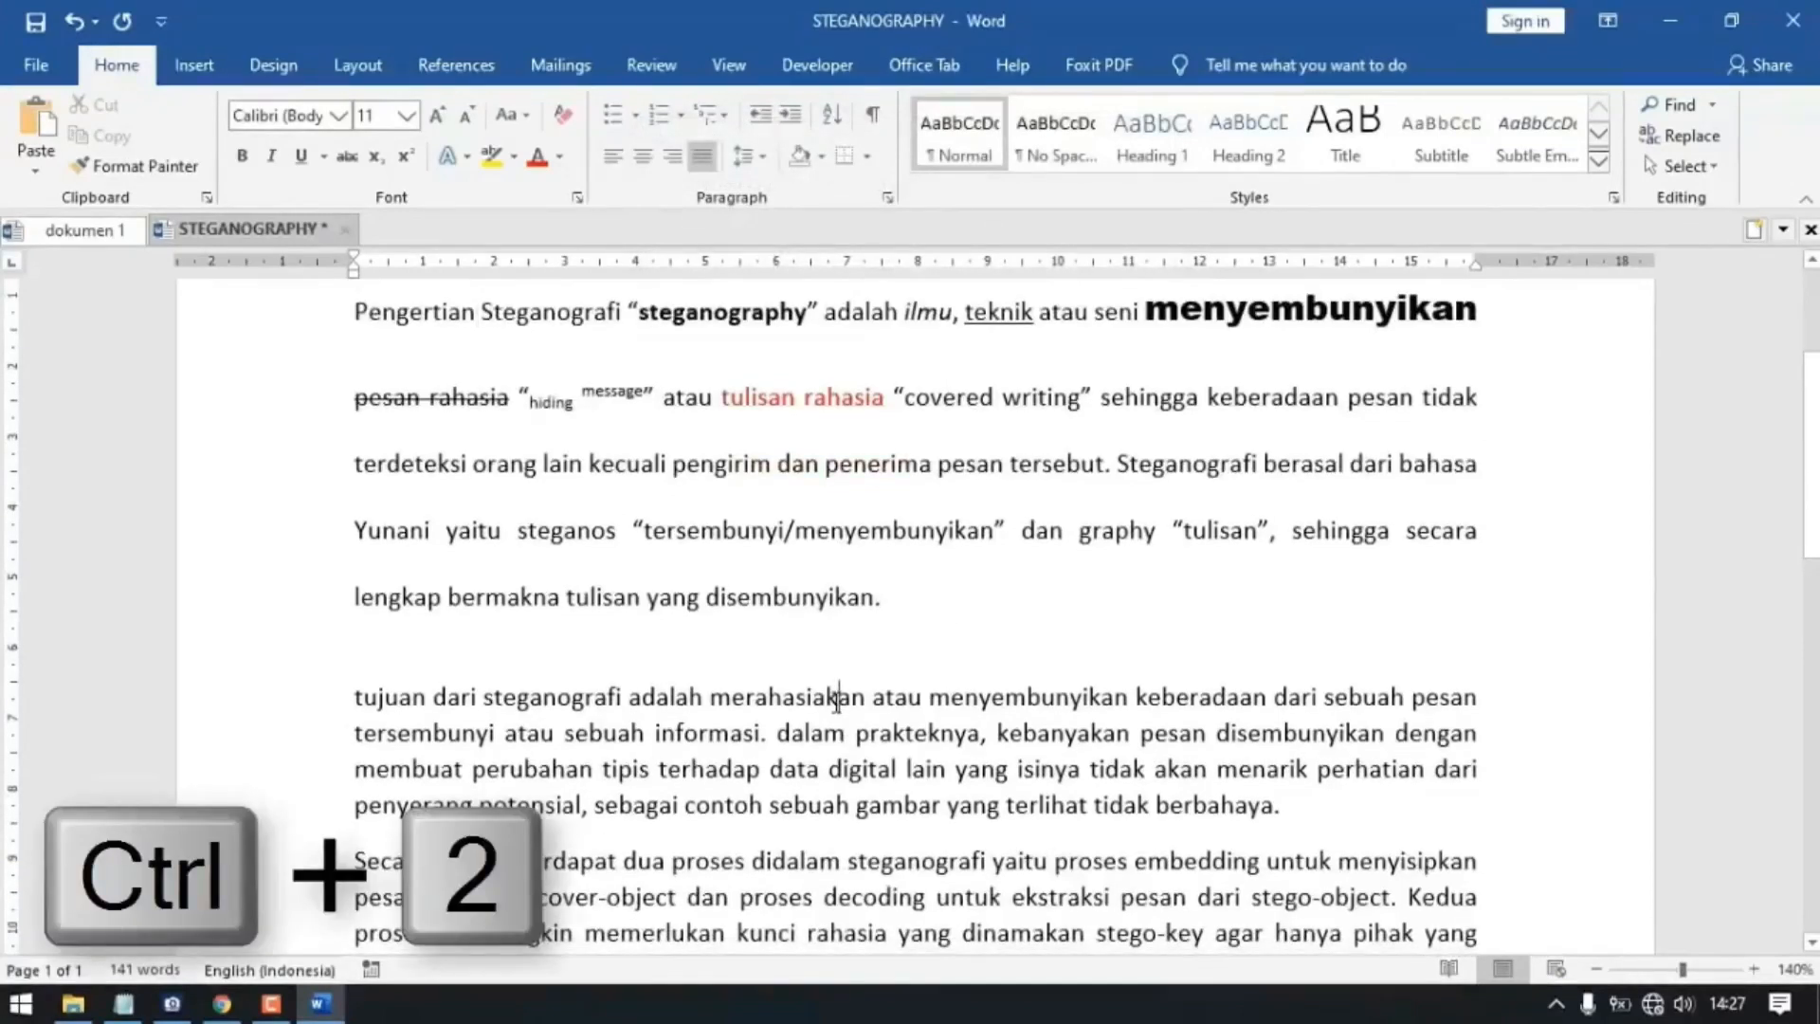
{"action": "key", "text": "ctrl+2"}
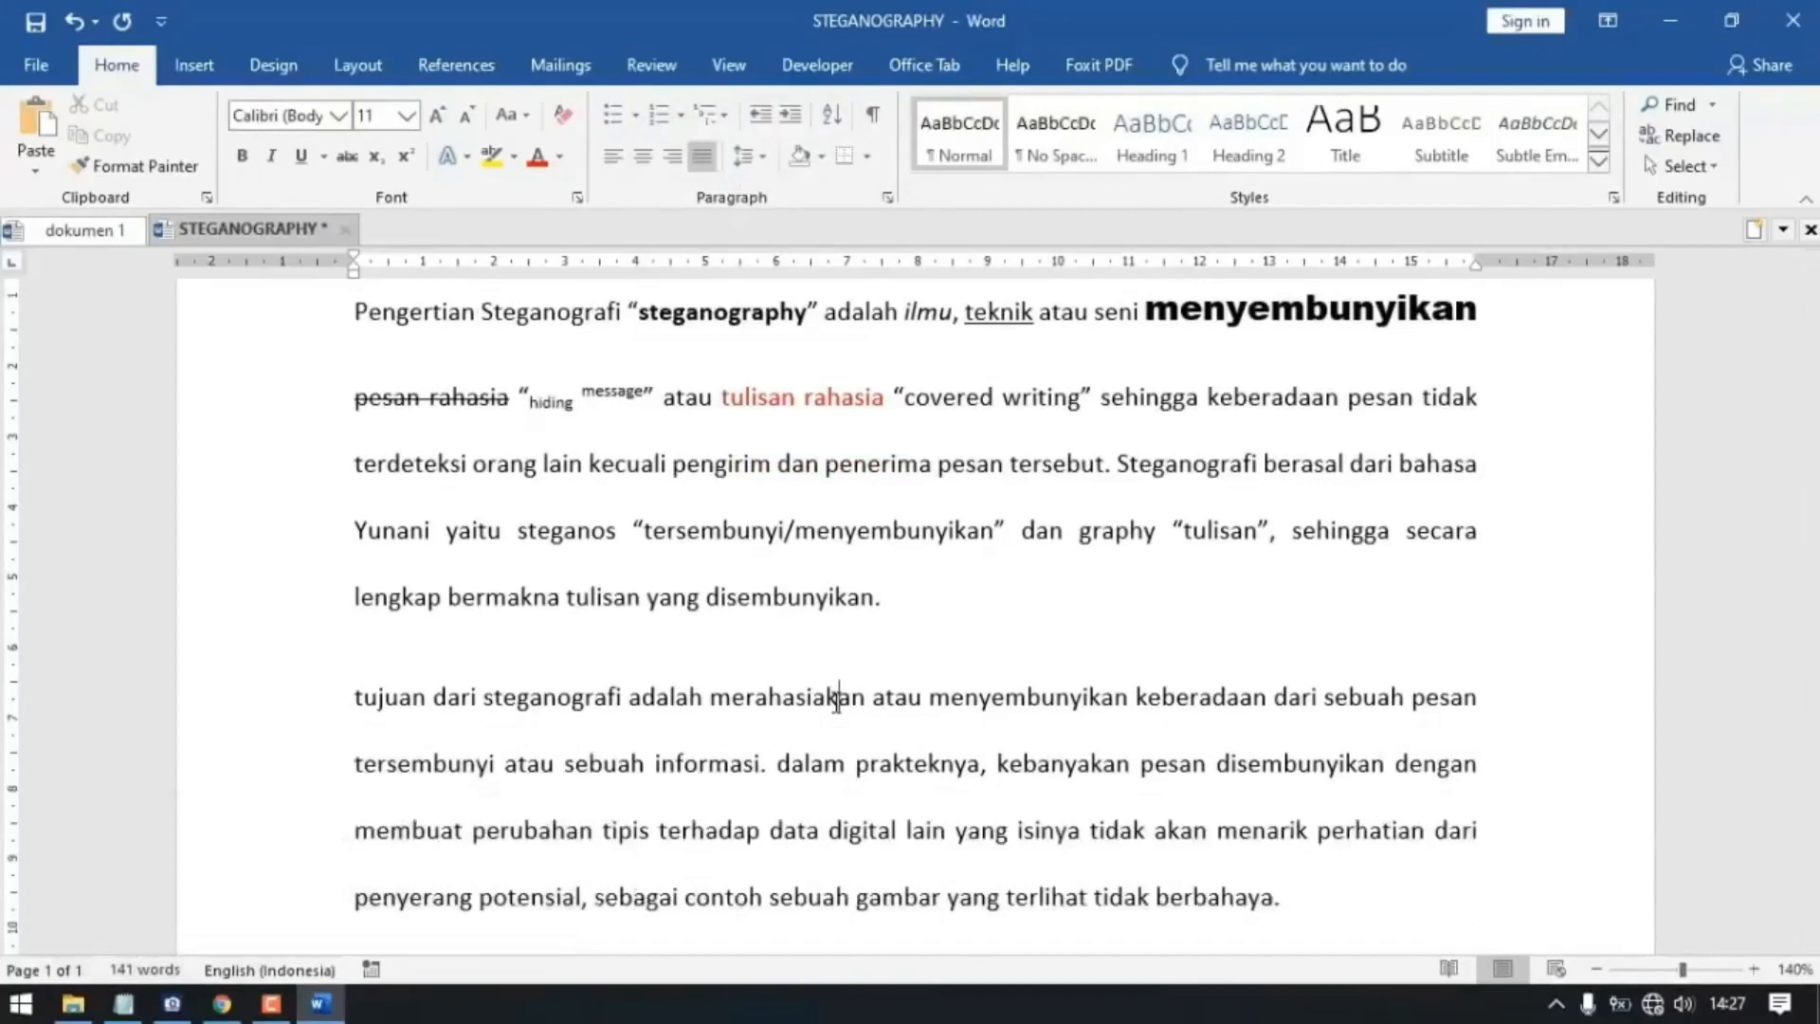
Step: Switch the second body paragraph to single line spacing and on to 1.5 lines
{"action": "key", "text": "ctrl+1"}
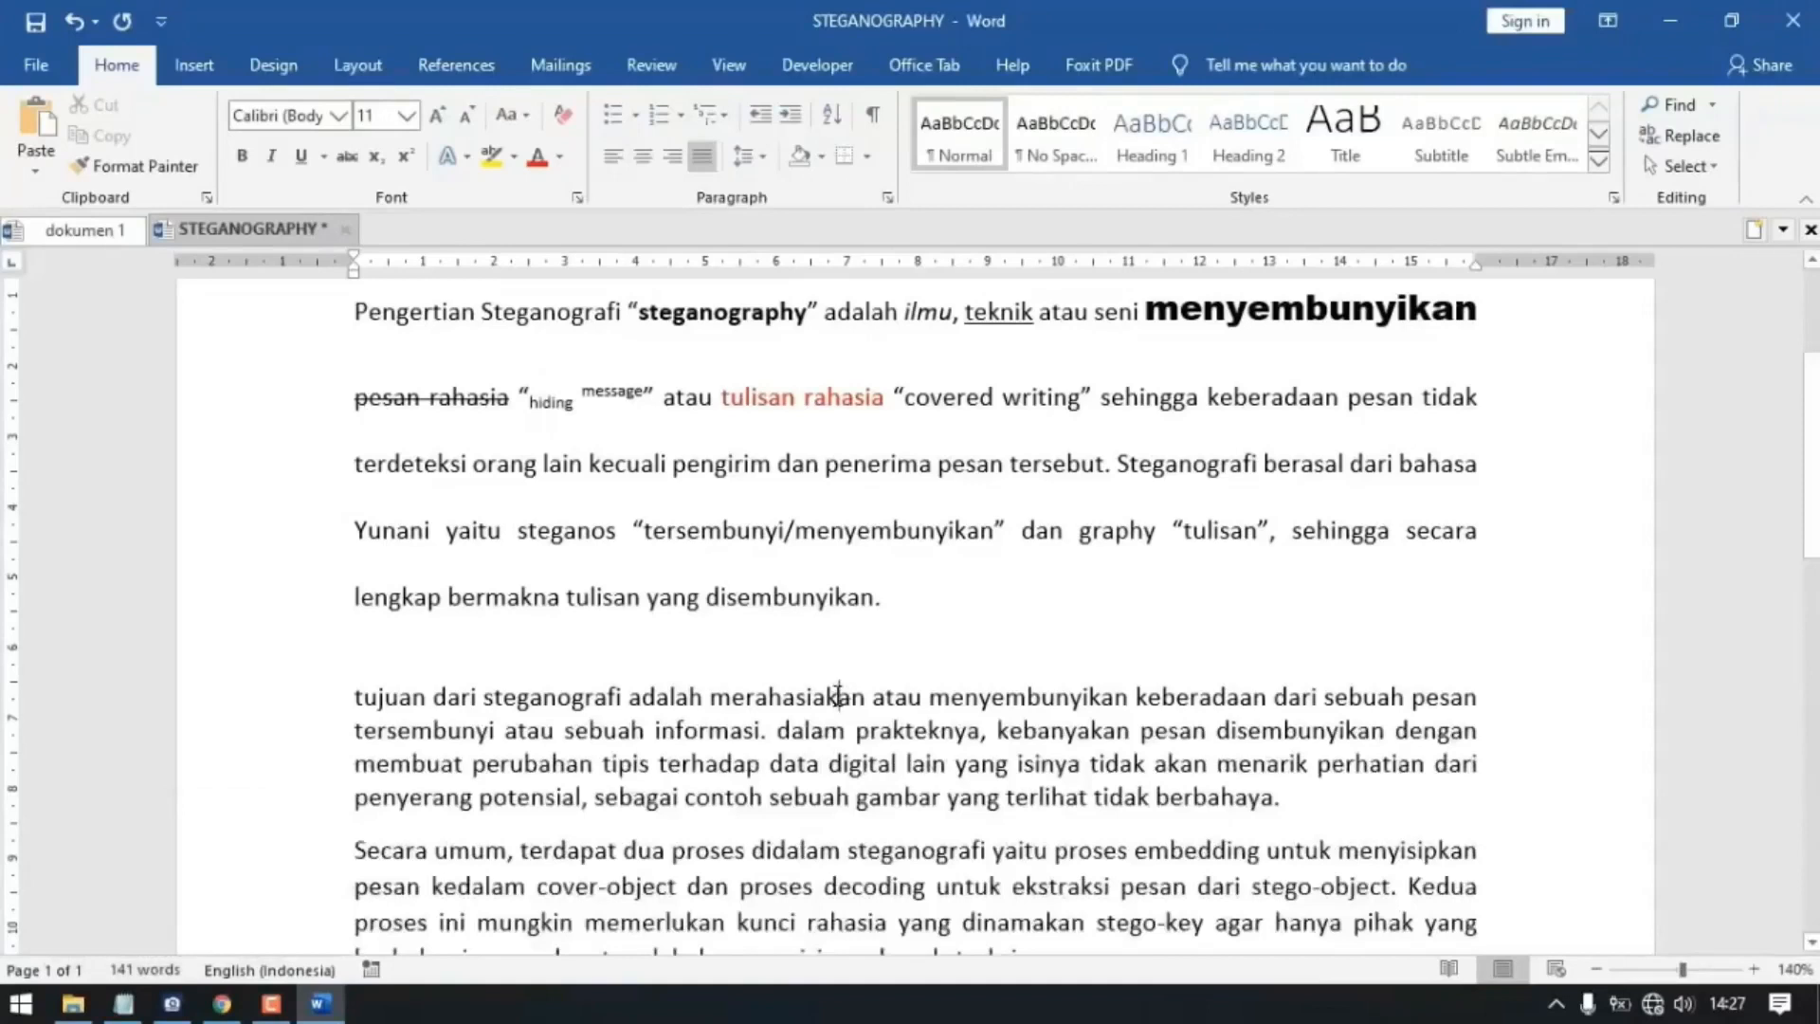
{"action": "key", "text": "ctrl+5"}
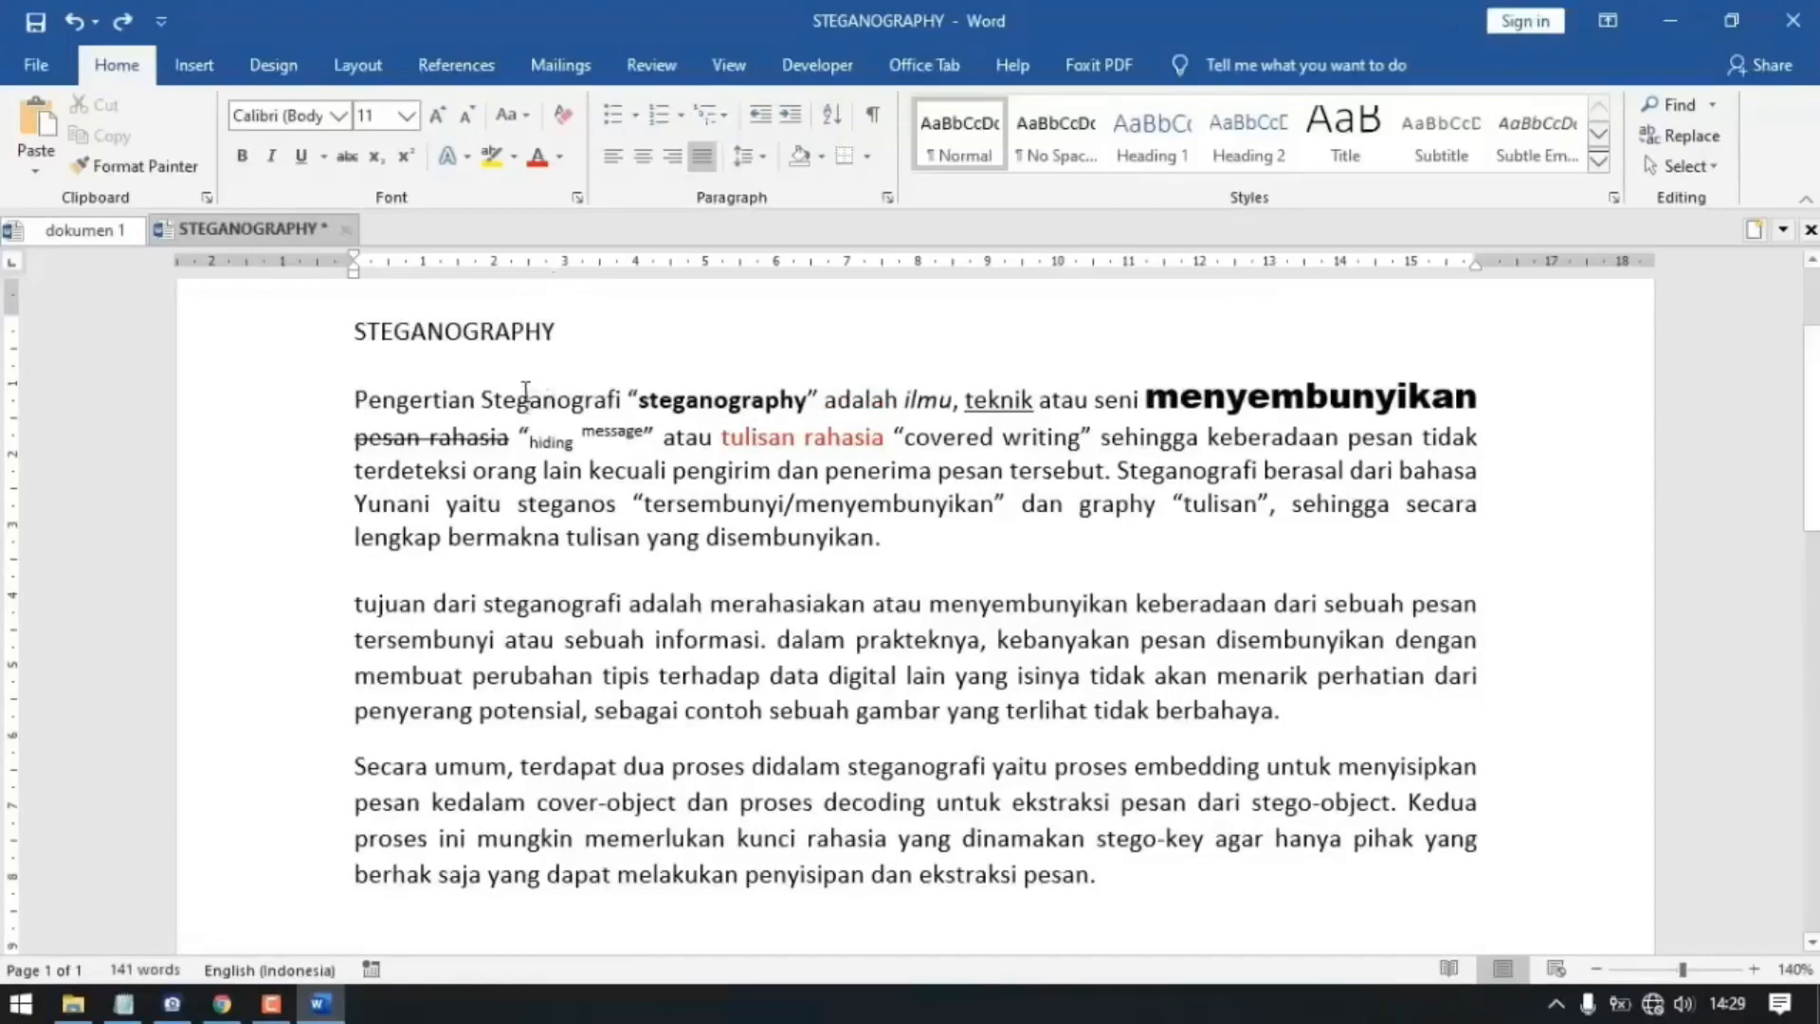
Step: Extend the selection from the word "Steganografi" in the first body paragraph through its sentence and paragraph to the whole document
{"action": "key", "text": "F8"}
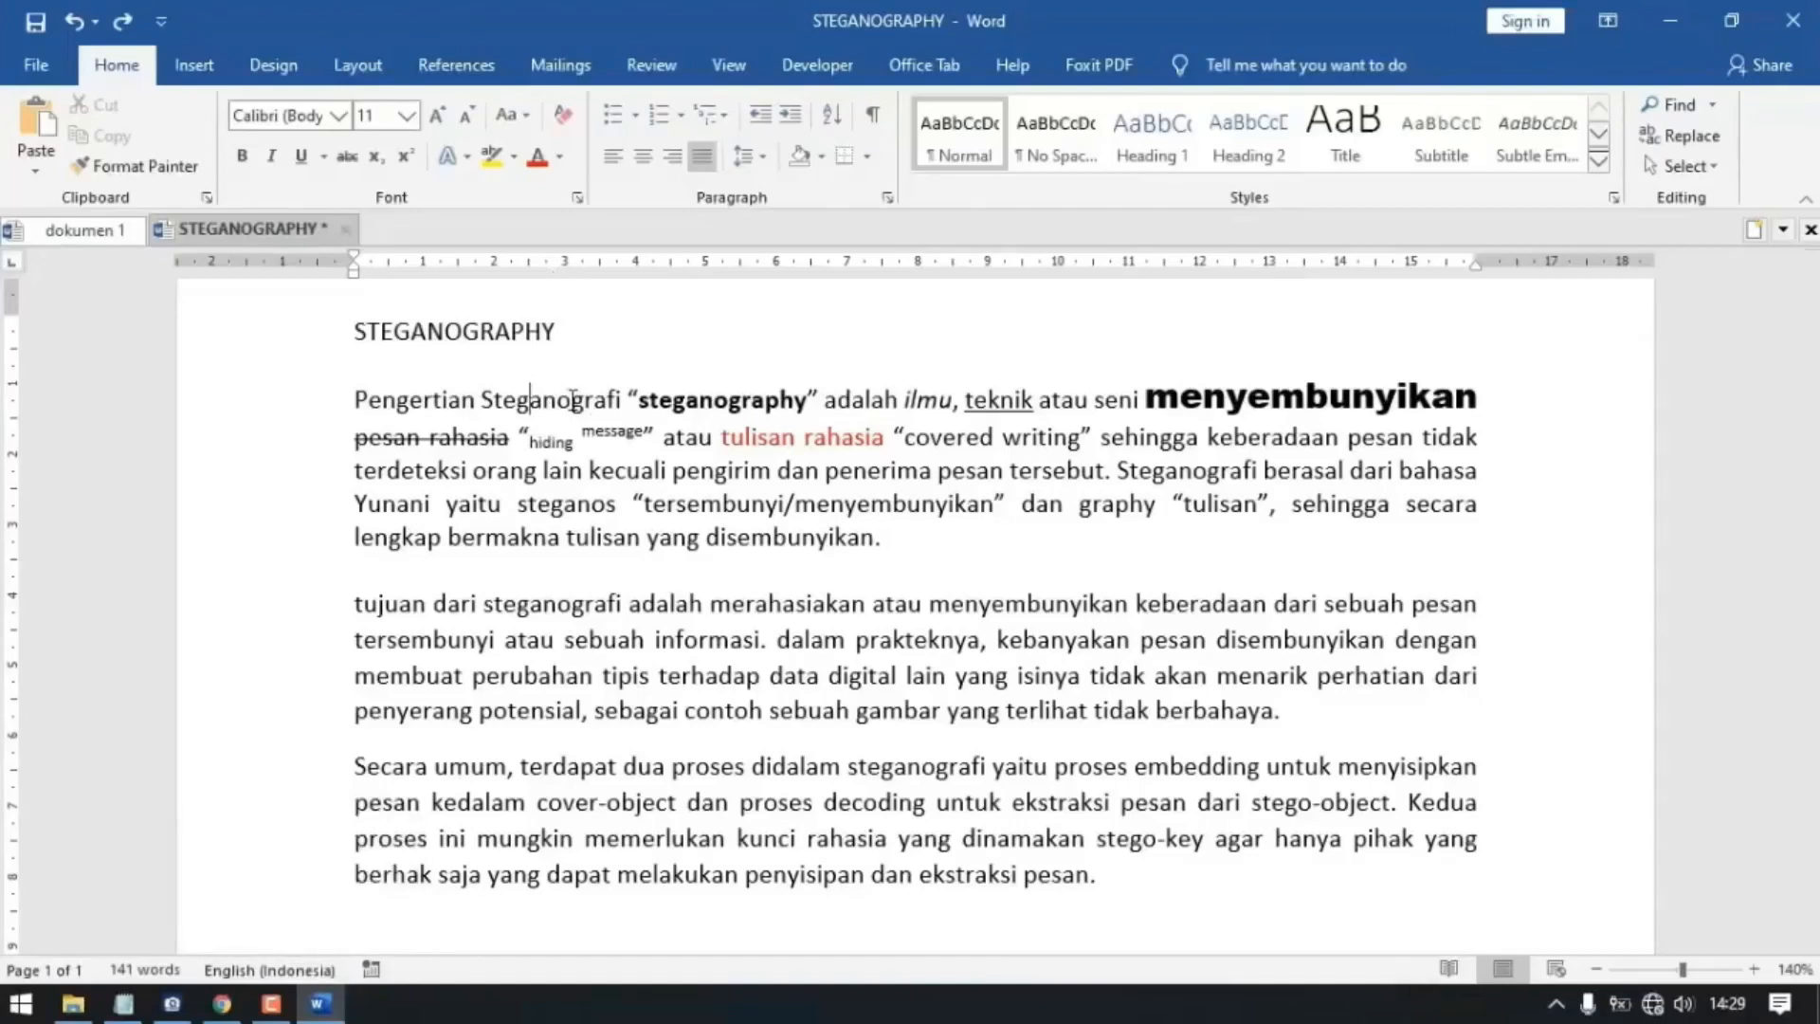
{"action": "double_click", "coordinate": [573, 399]}
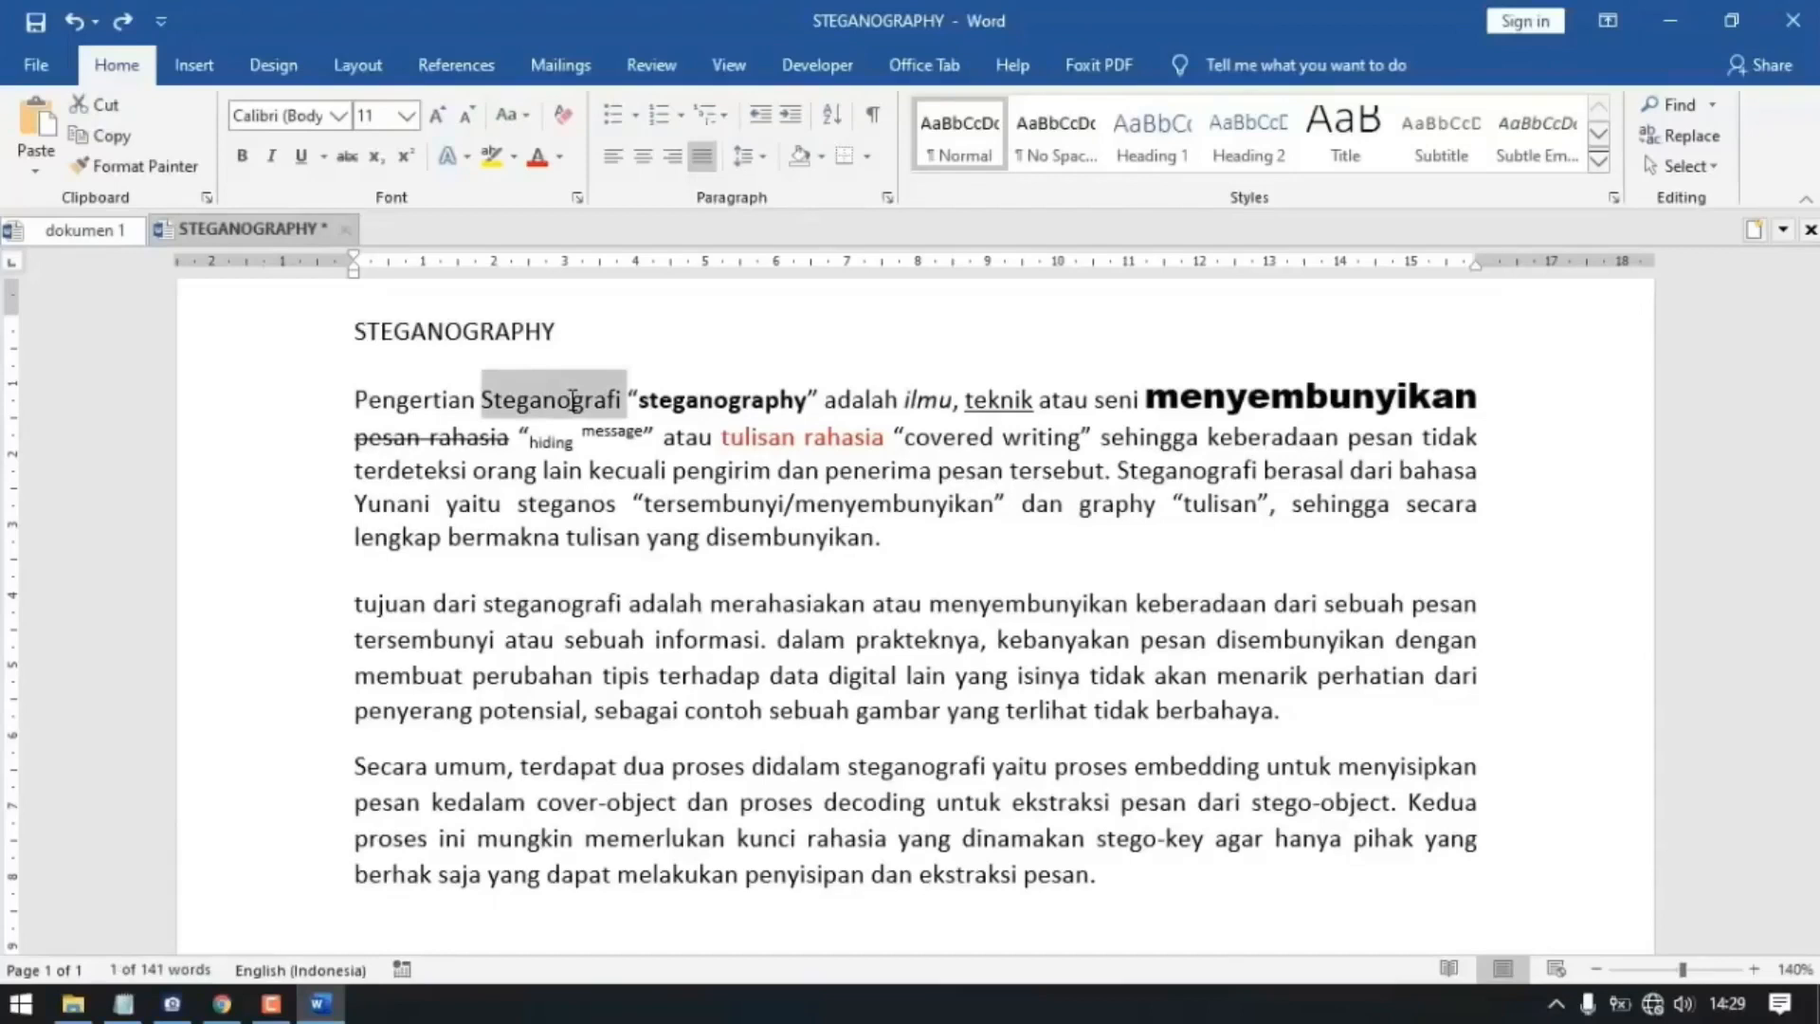
{"action": "left_click", "coordinate": [572, 398], "text": "ctrl"}
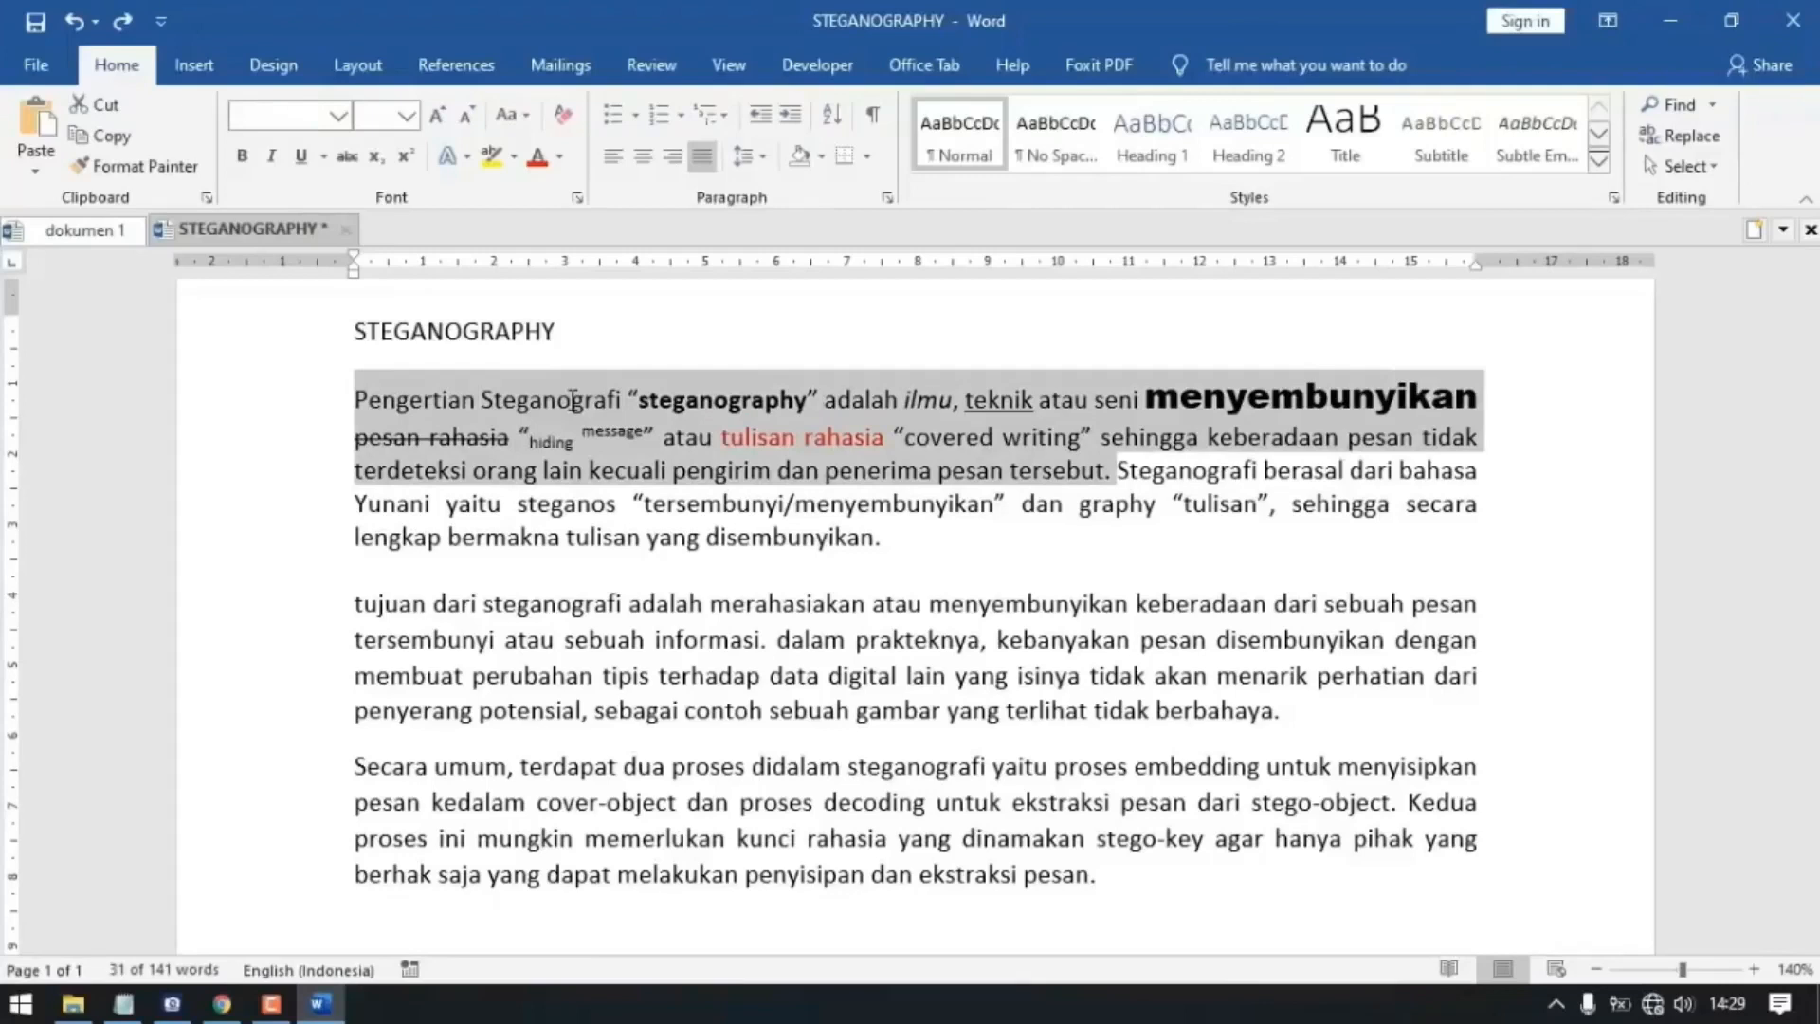
{"action": "key", "text": "ctrl+shift+Down"}
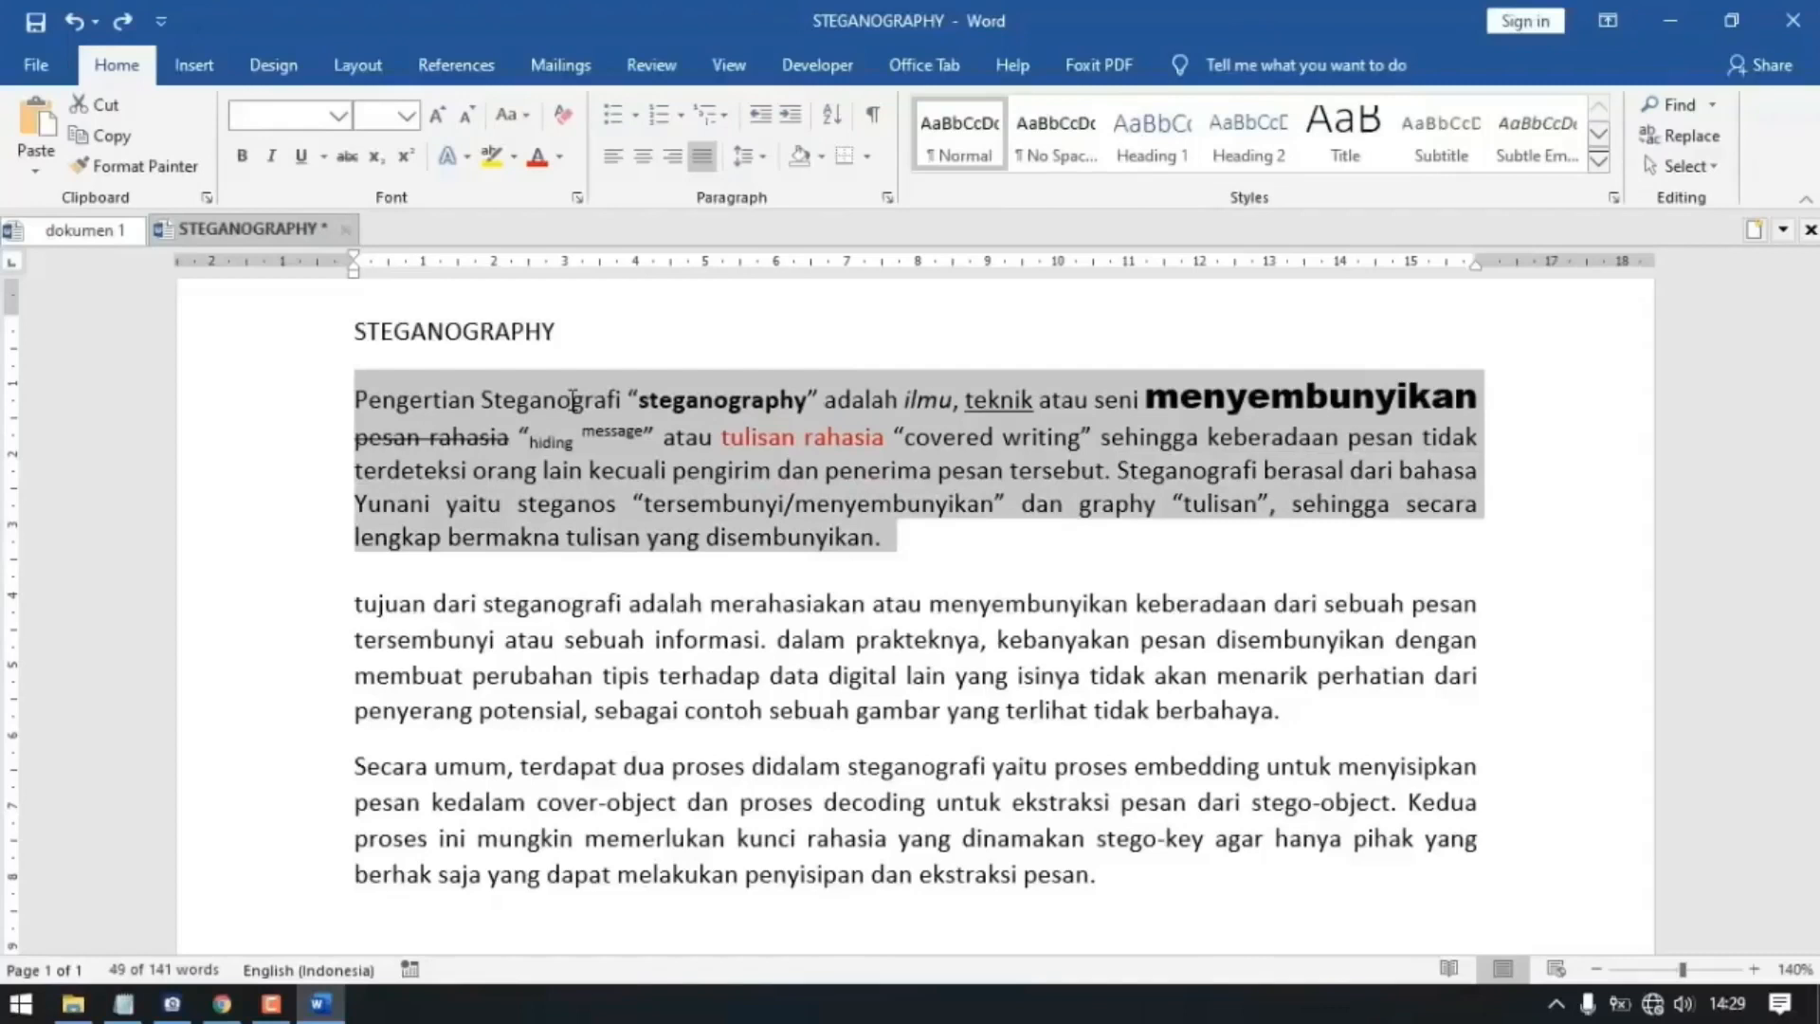
{"action": "key", "text": "ctrl+a"}
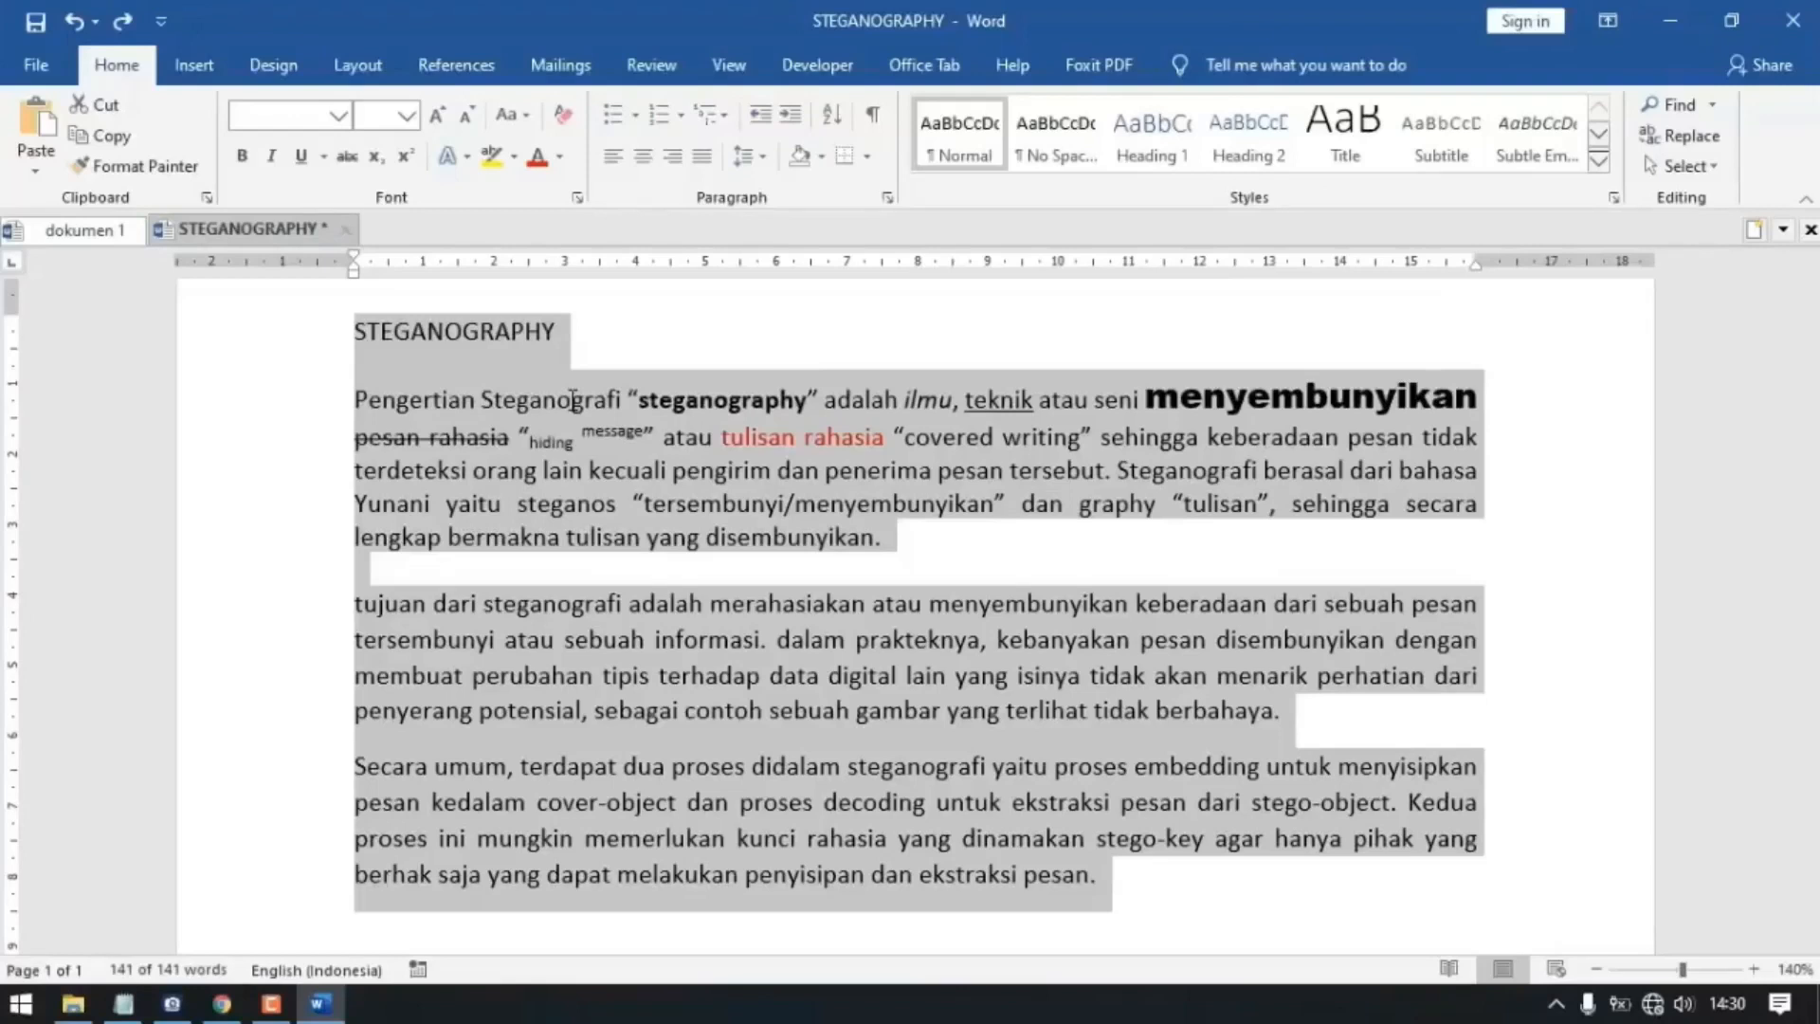
Step: Shrink the selection stage by stage from the whole document back to the insertion point in "Steganografi"
{"action": "key", "text": "shift+F8"}
{"action": "key", "text": "shift+F8"}
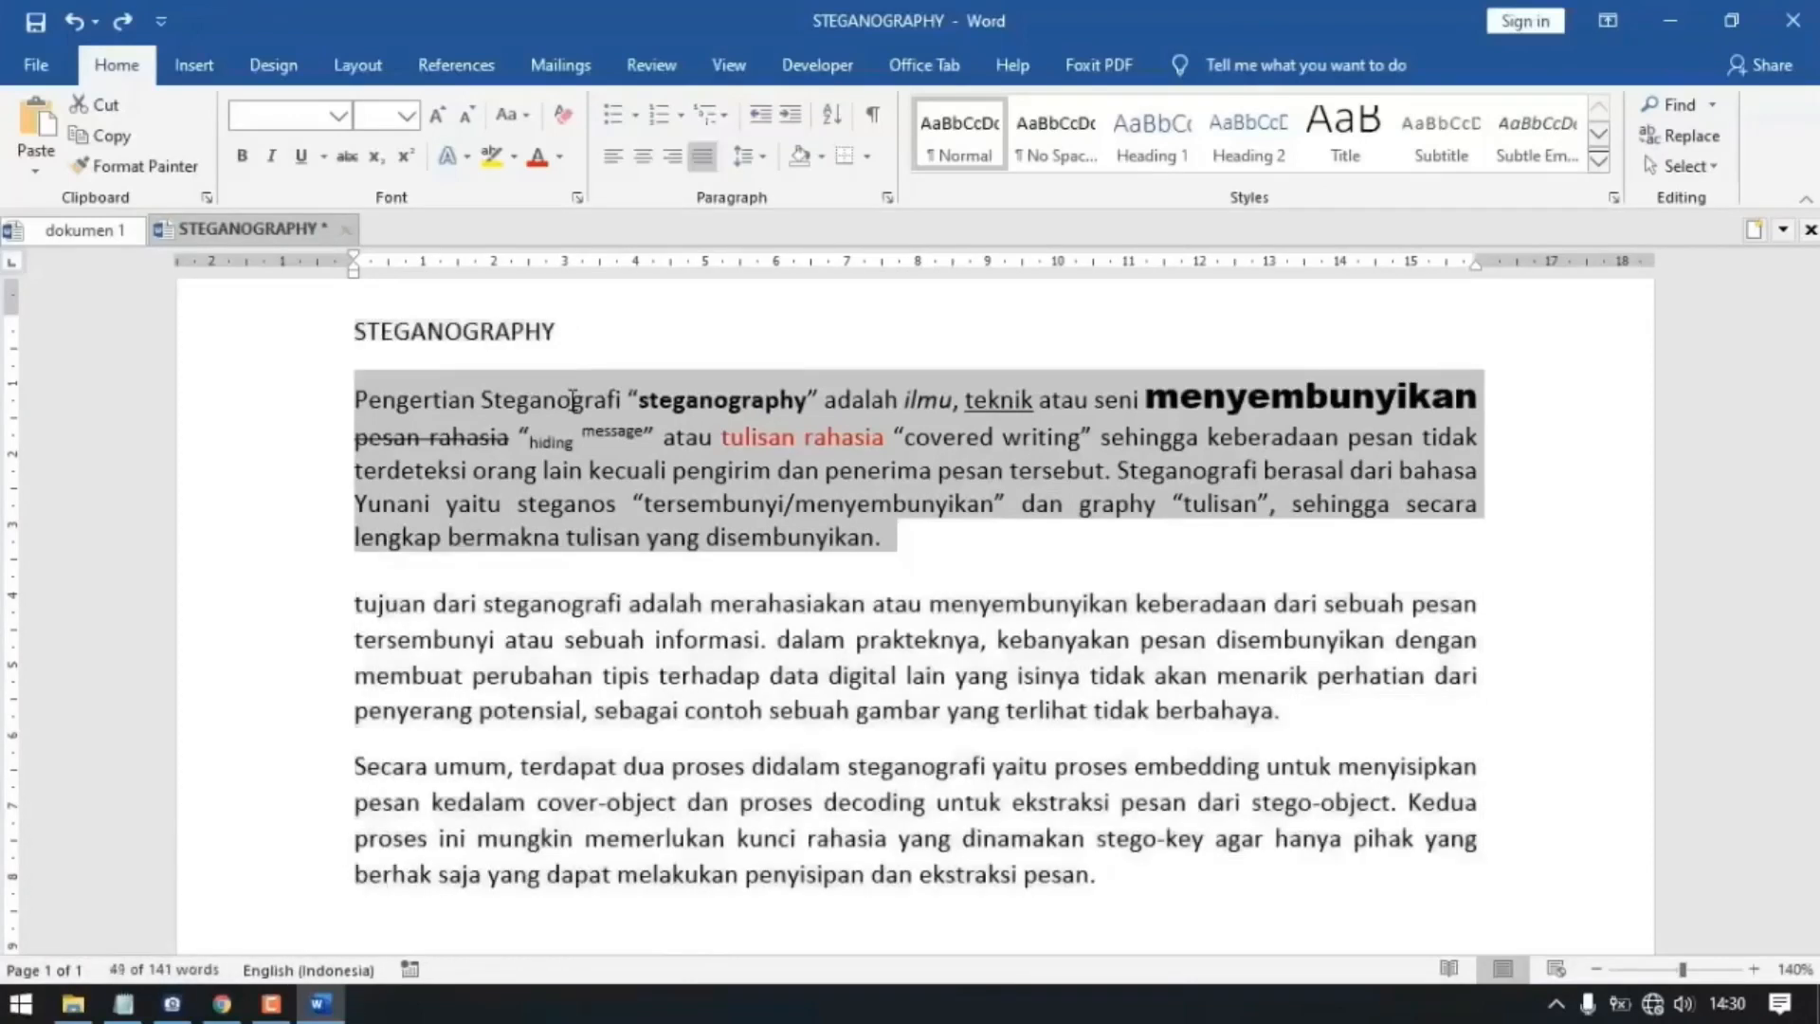
{"action": "key", "text": "shift+F8"}
{"action": "key", "text": "shift+F8"}
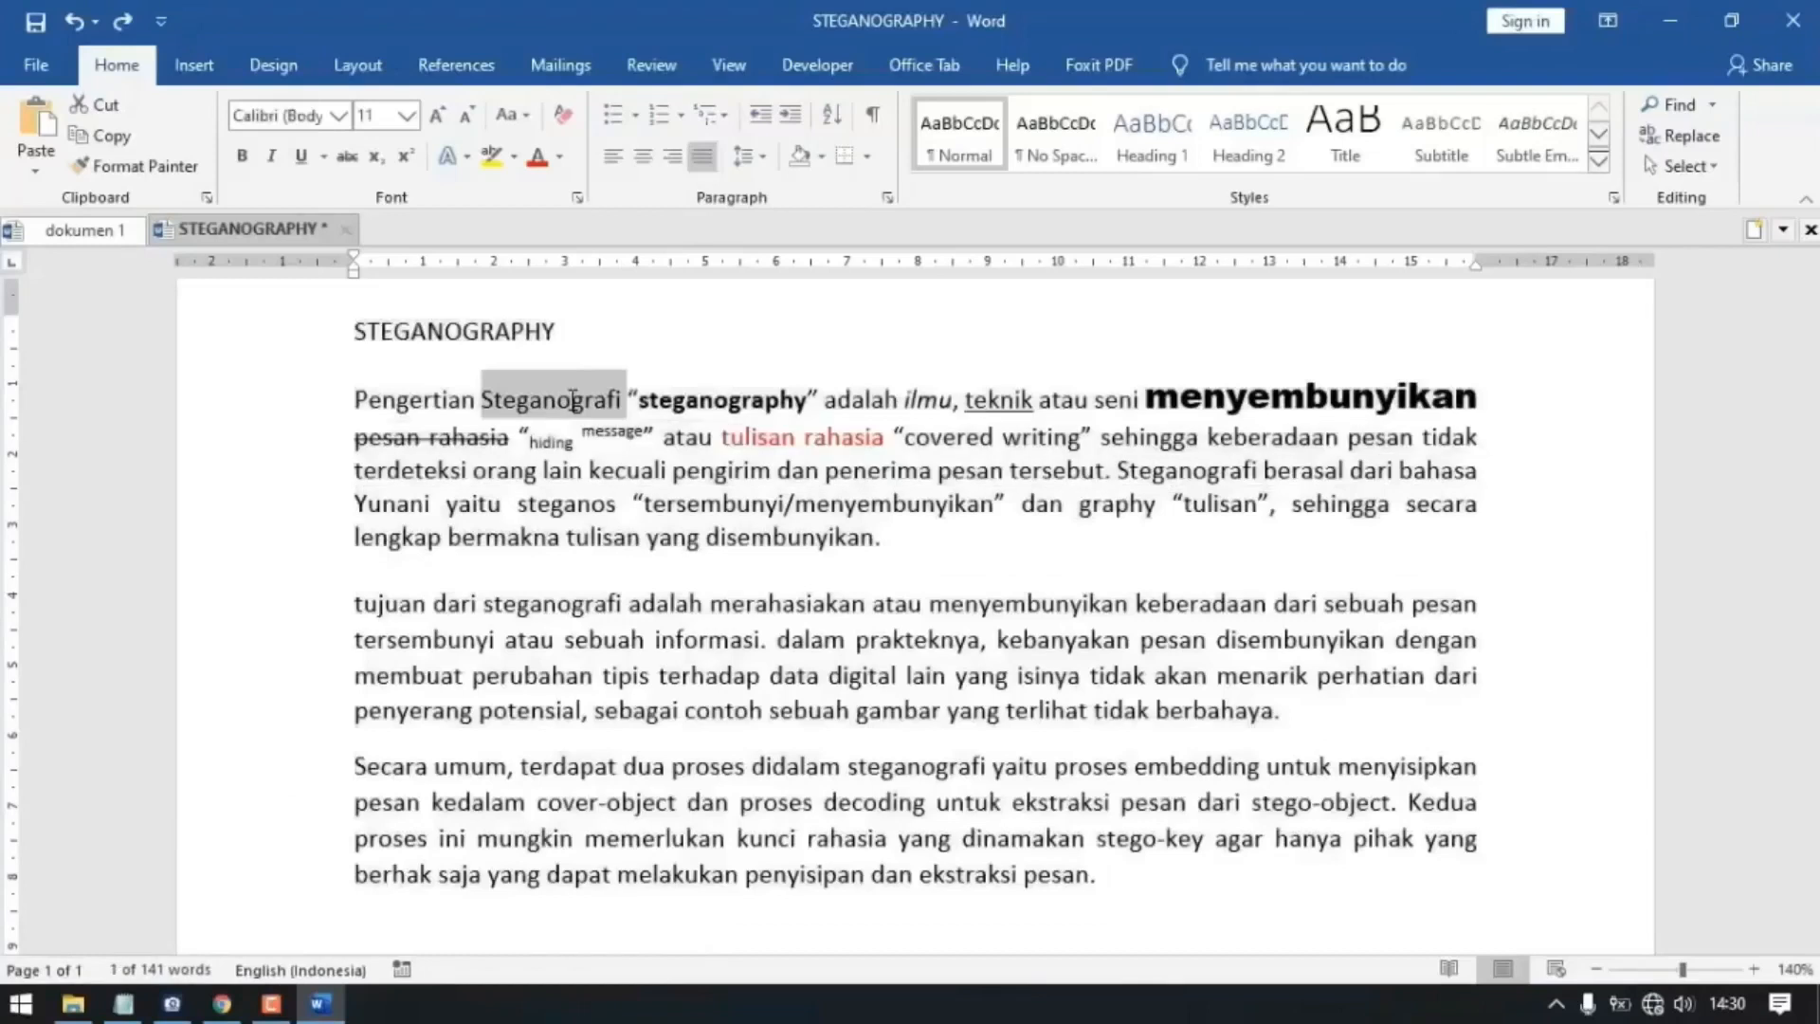
{"action": "key", "text": "shift+F8"}
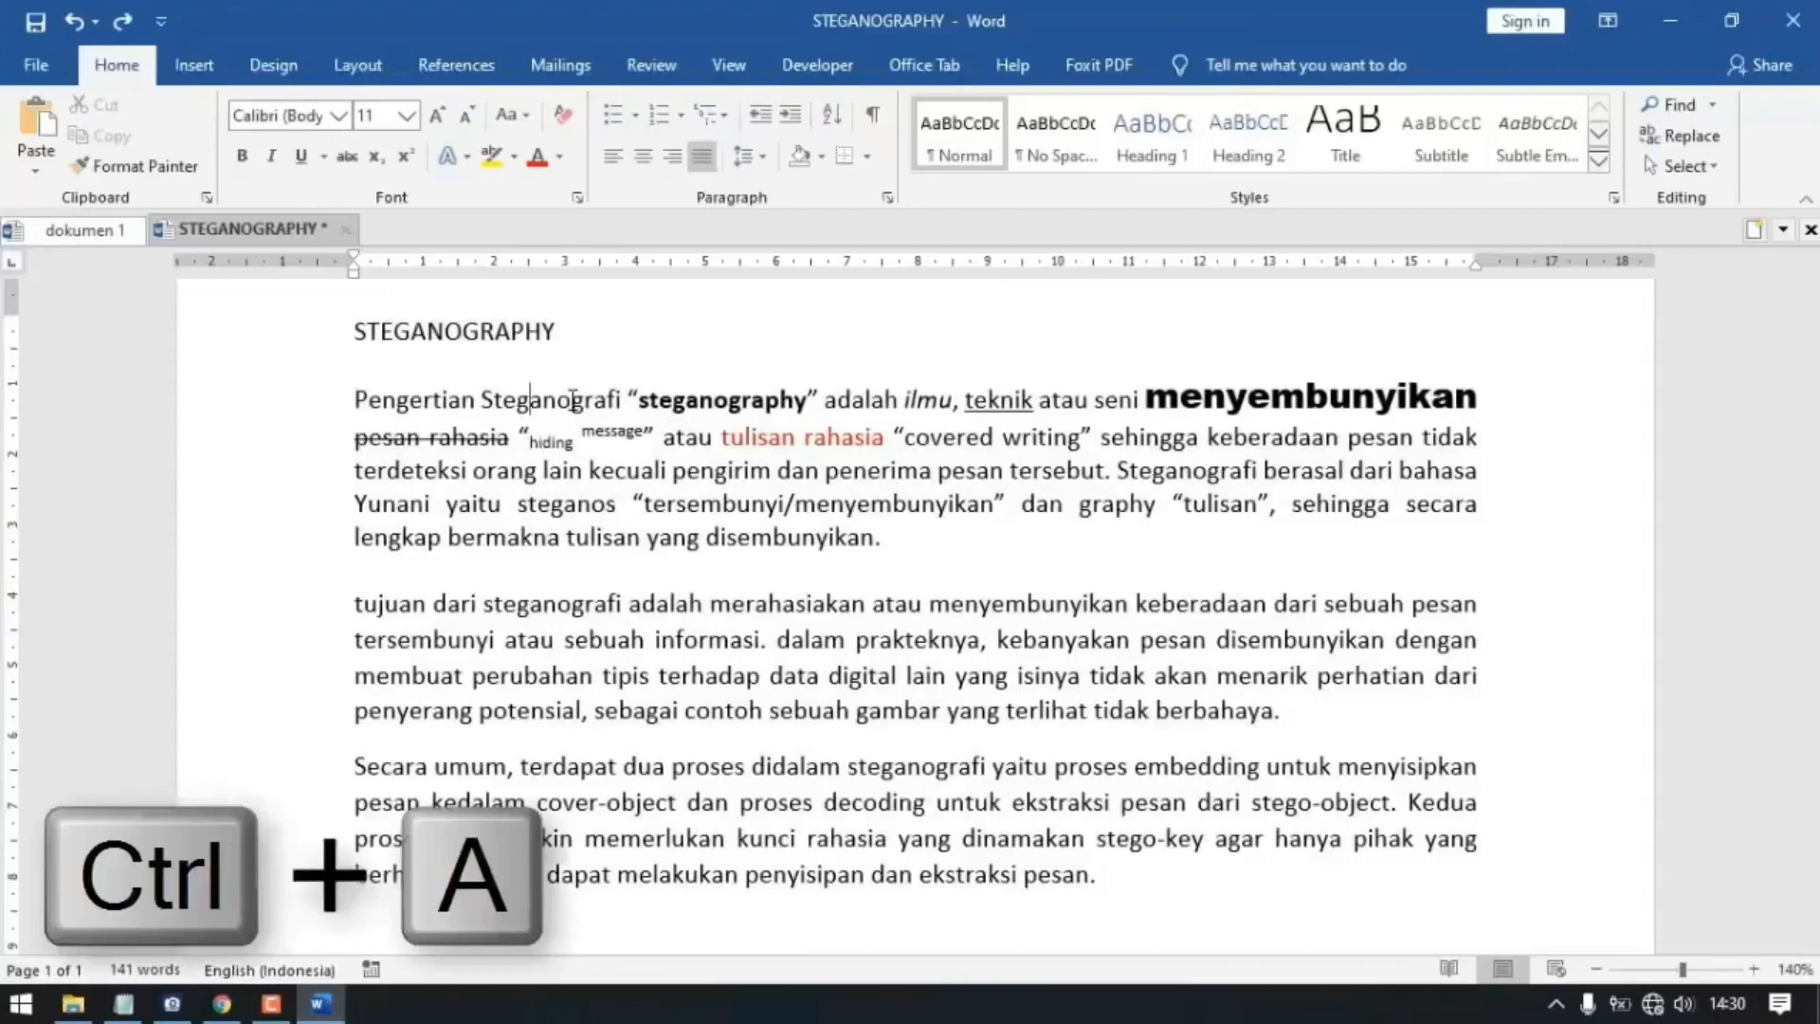
Step: Select the entire document at once and clear the selection
{"action": "key", "text": "ctrl+a"}
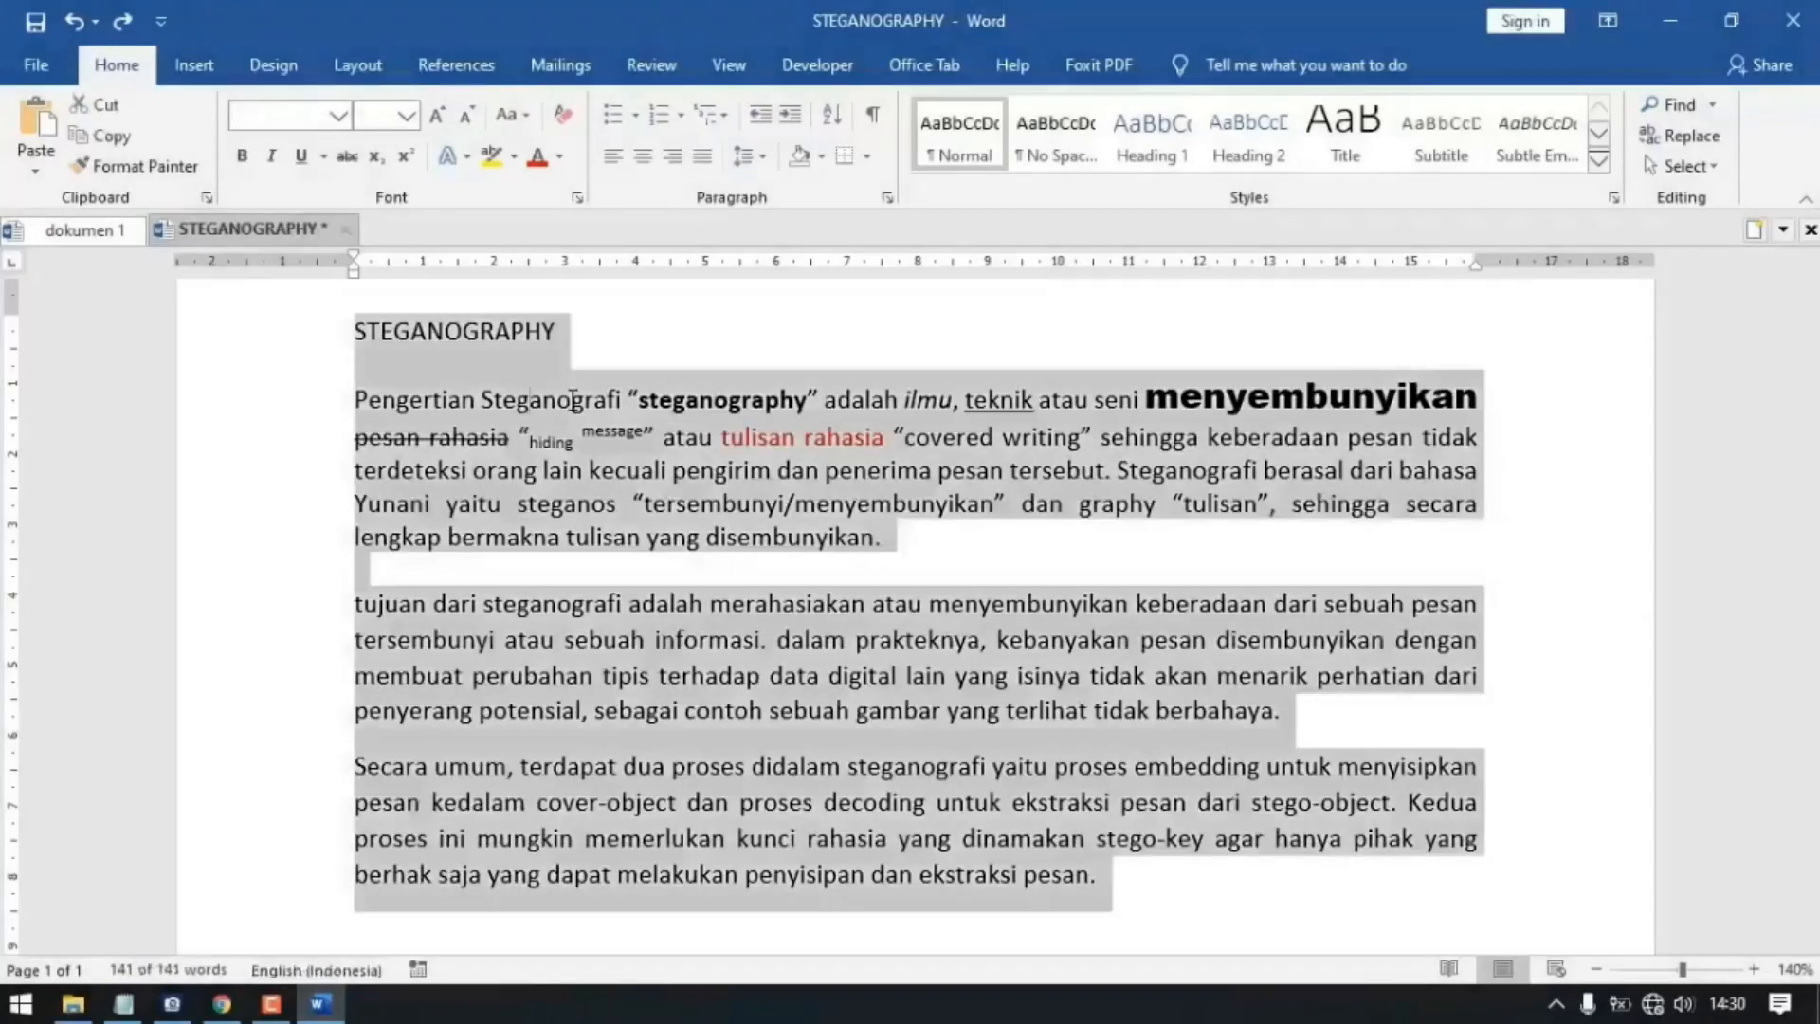
{"action": "left_click", "coordinate": [663, 766]}
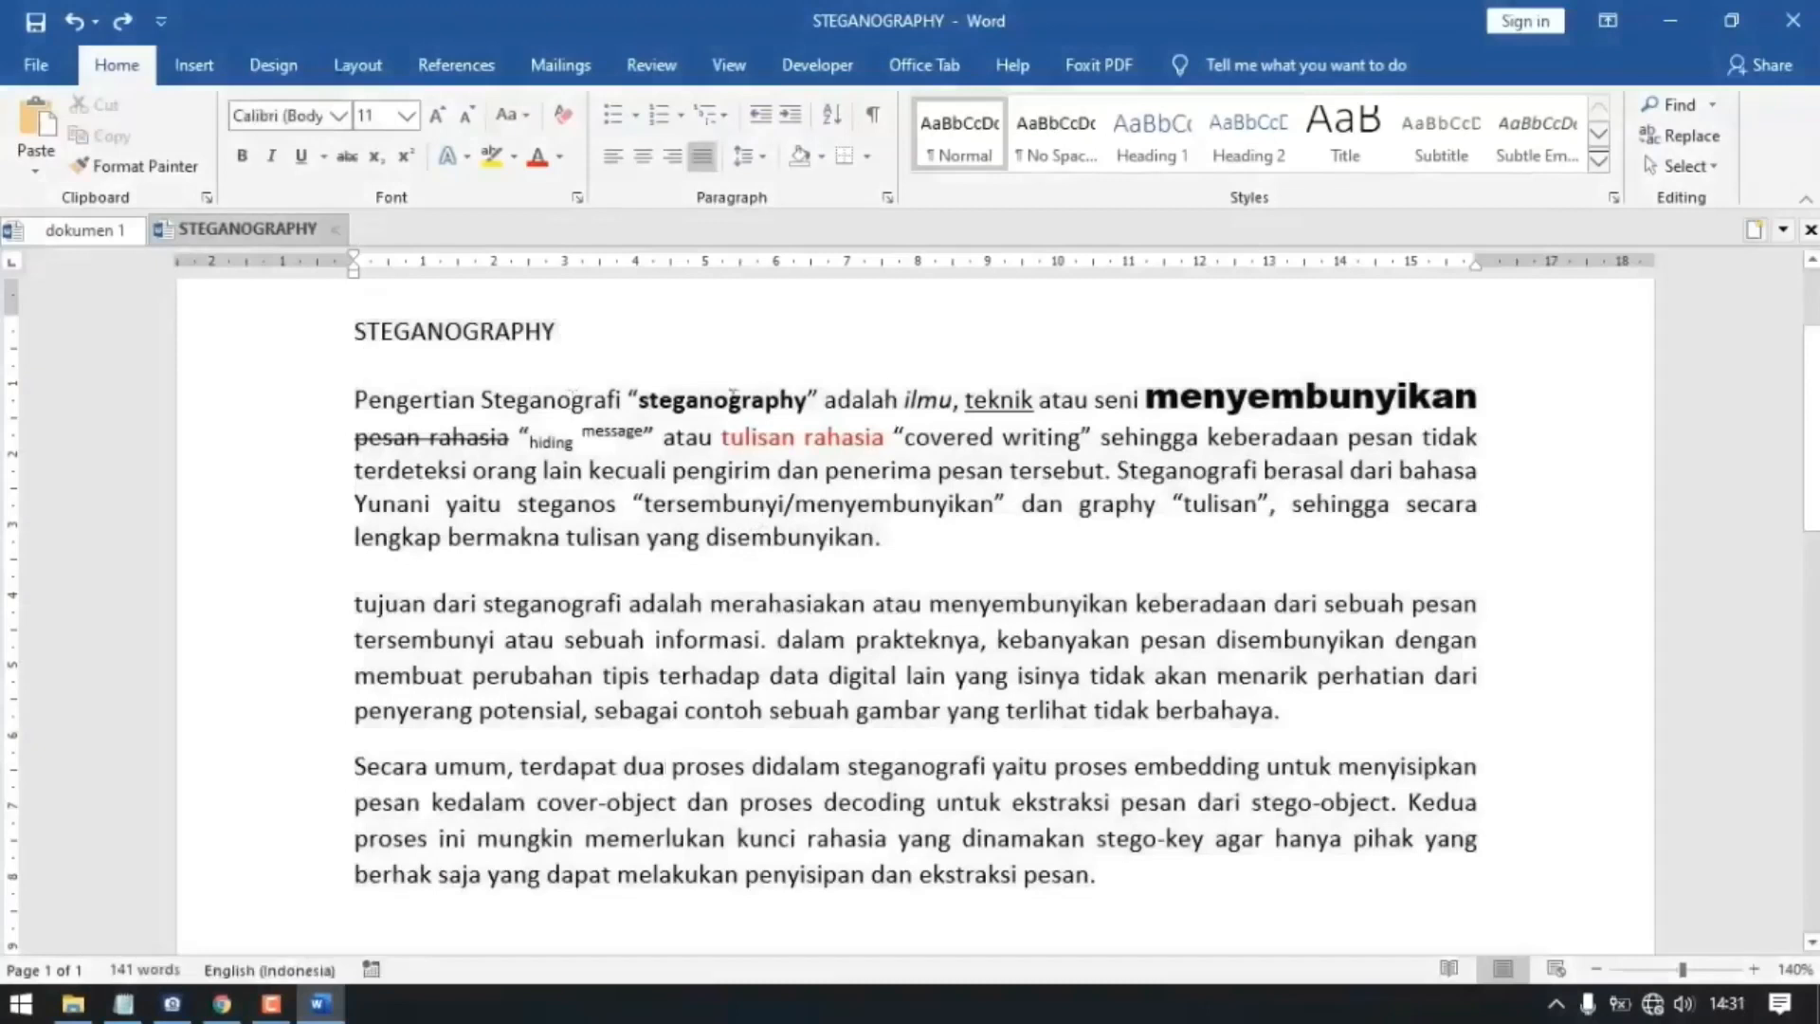
Step: Select the bold word "steganography", widen the selection to the whole first body paragraph, and clear it
{"action": "double_click", "coordinate": [706, 403]}
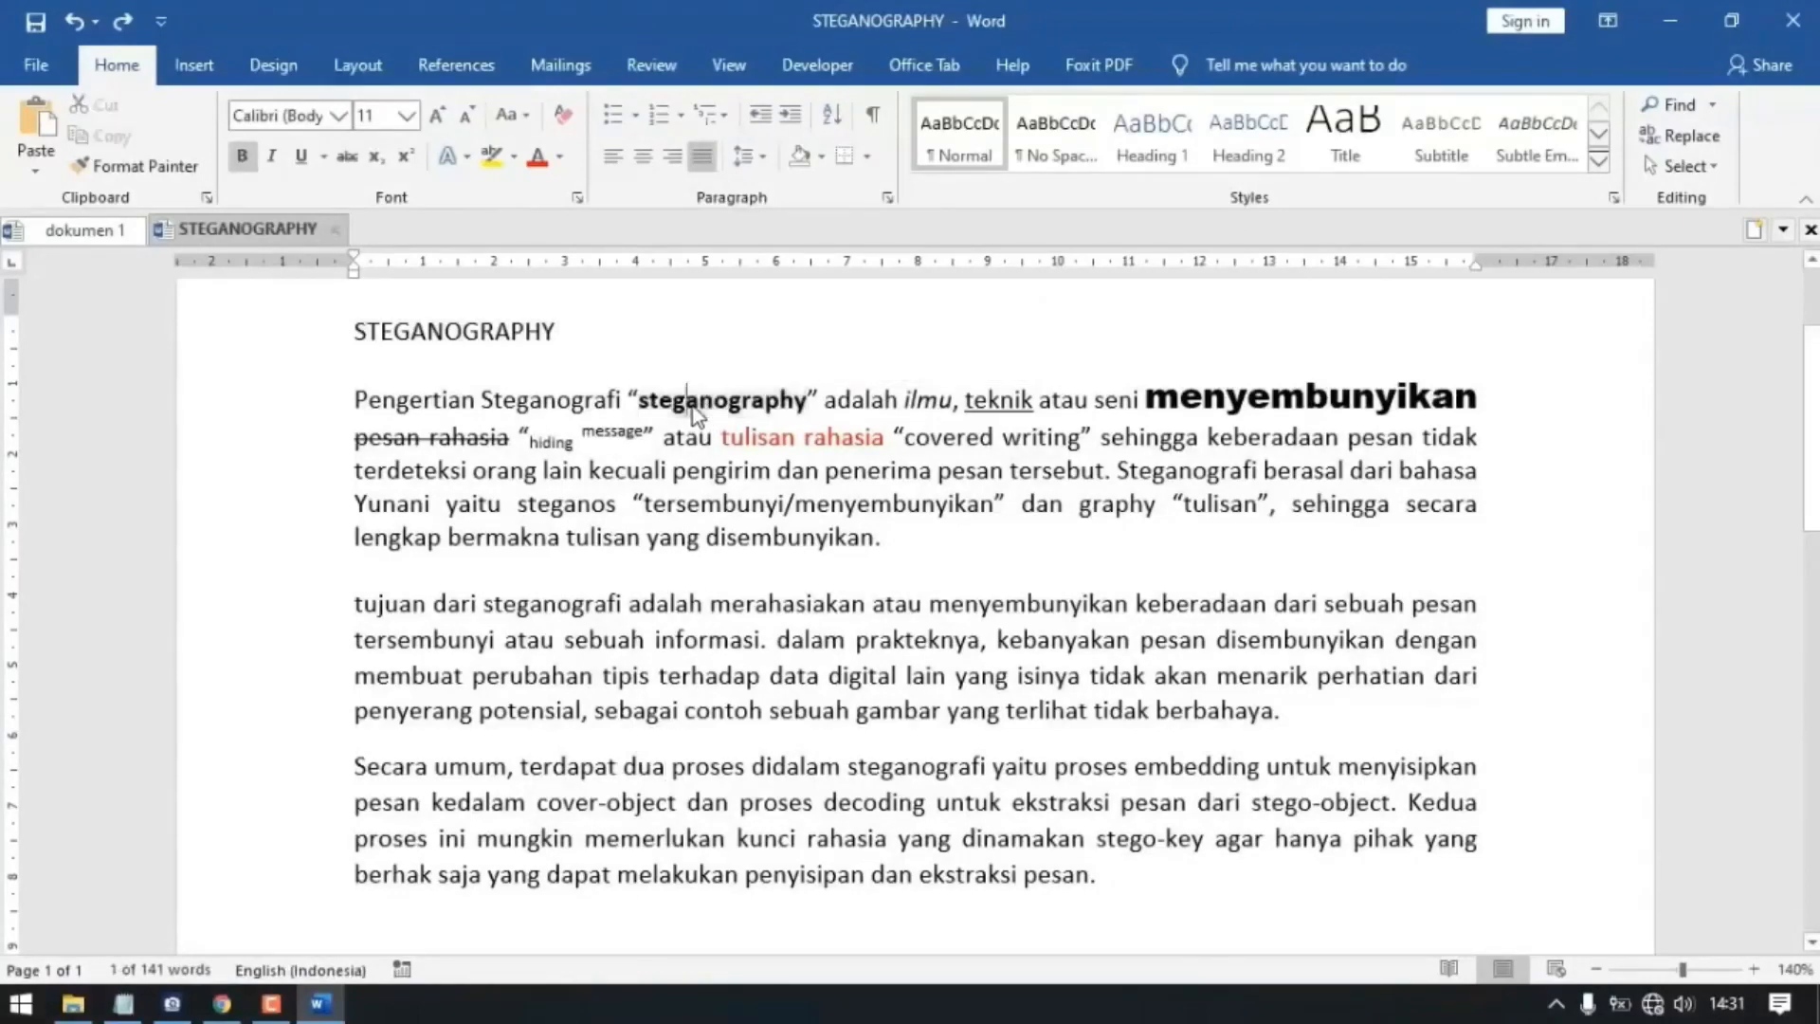
{"action": "triple_click", "coordinate": [693, 403]}
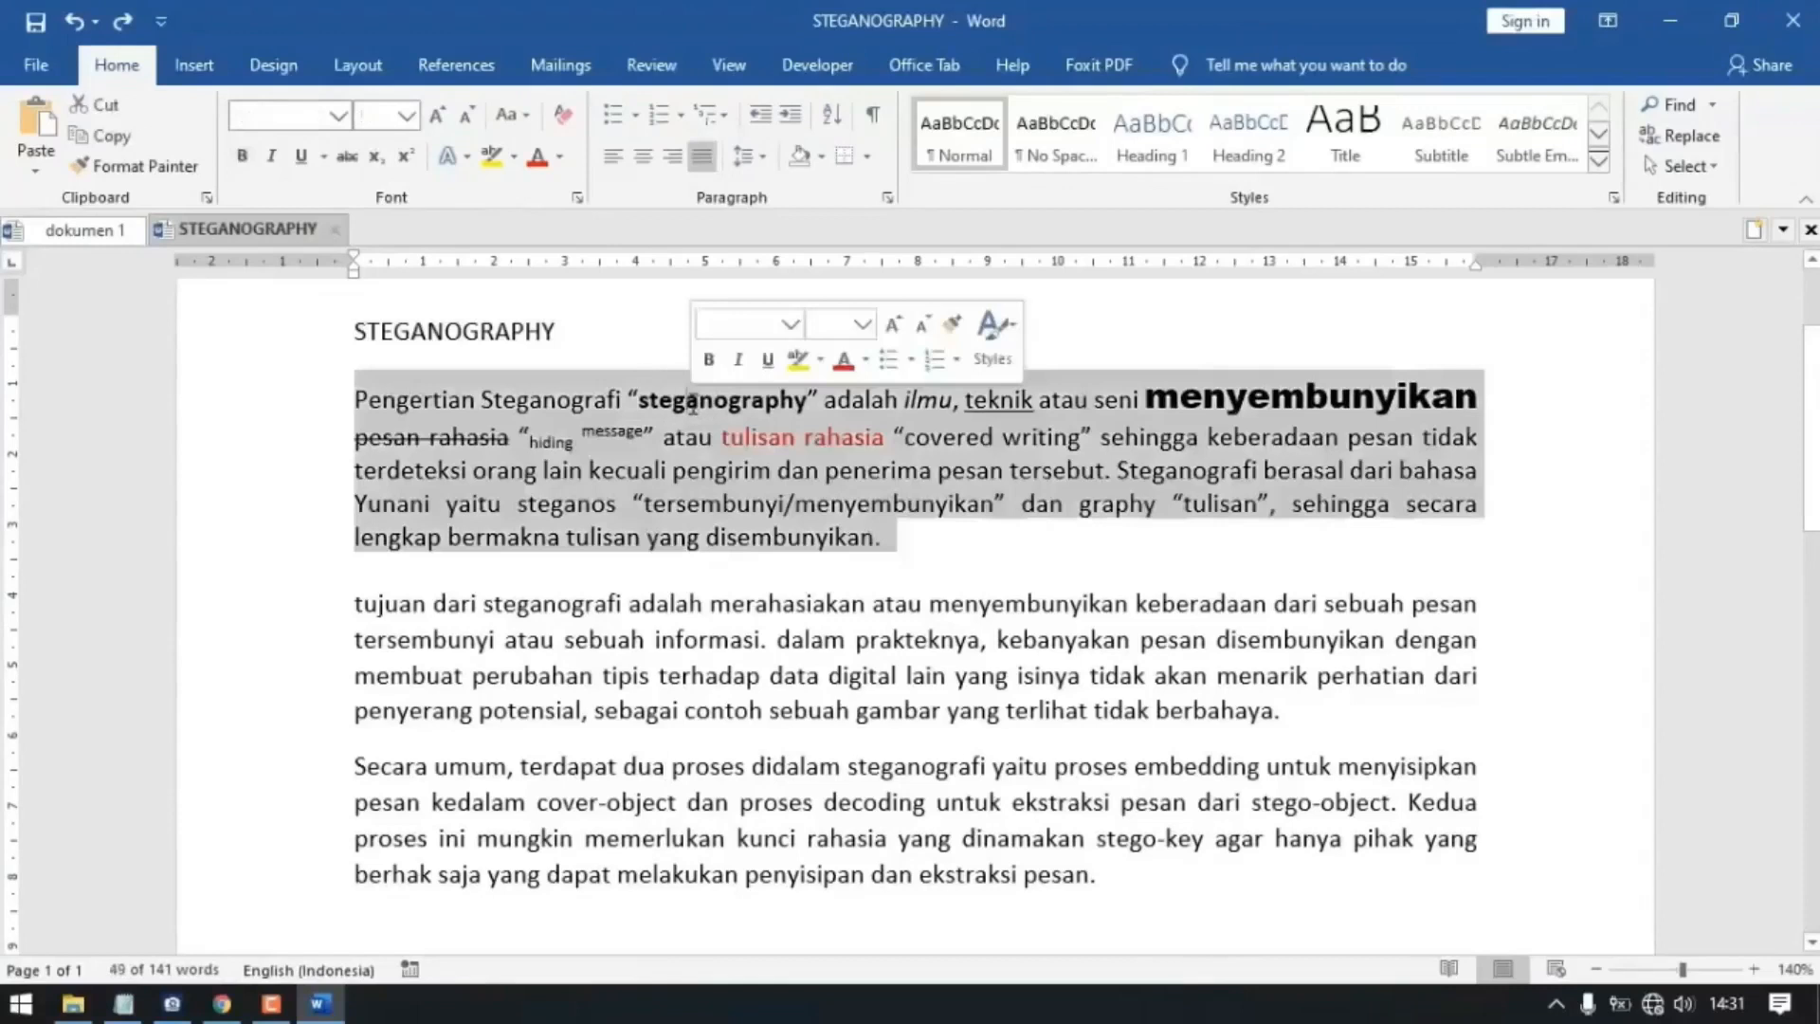
{"action": "left_click", "coordinate": [693, 403]}
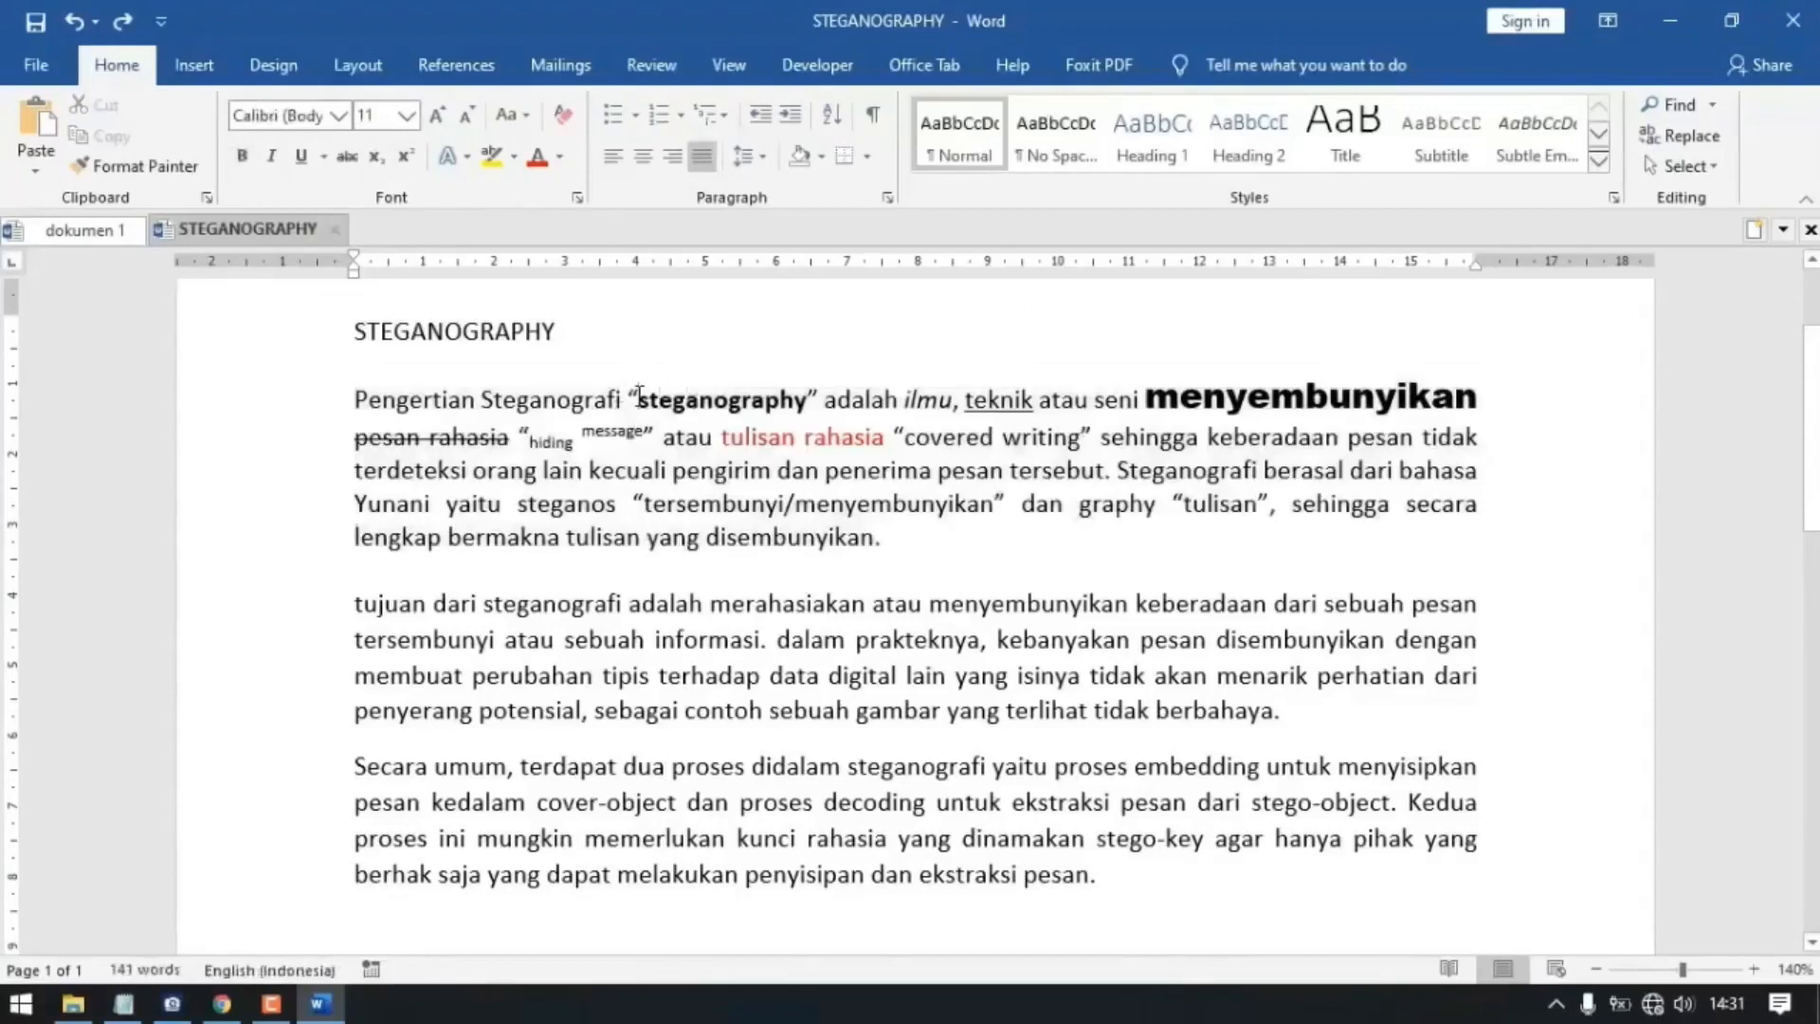
Step: Select the whole first sentence of the first body paragraph at once and clear the selection
{"action": "left_click", "coordinate": [640, 394], "text": "ctrl"}
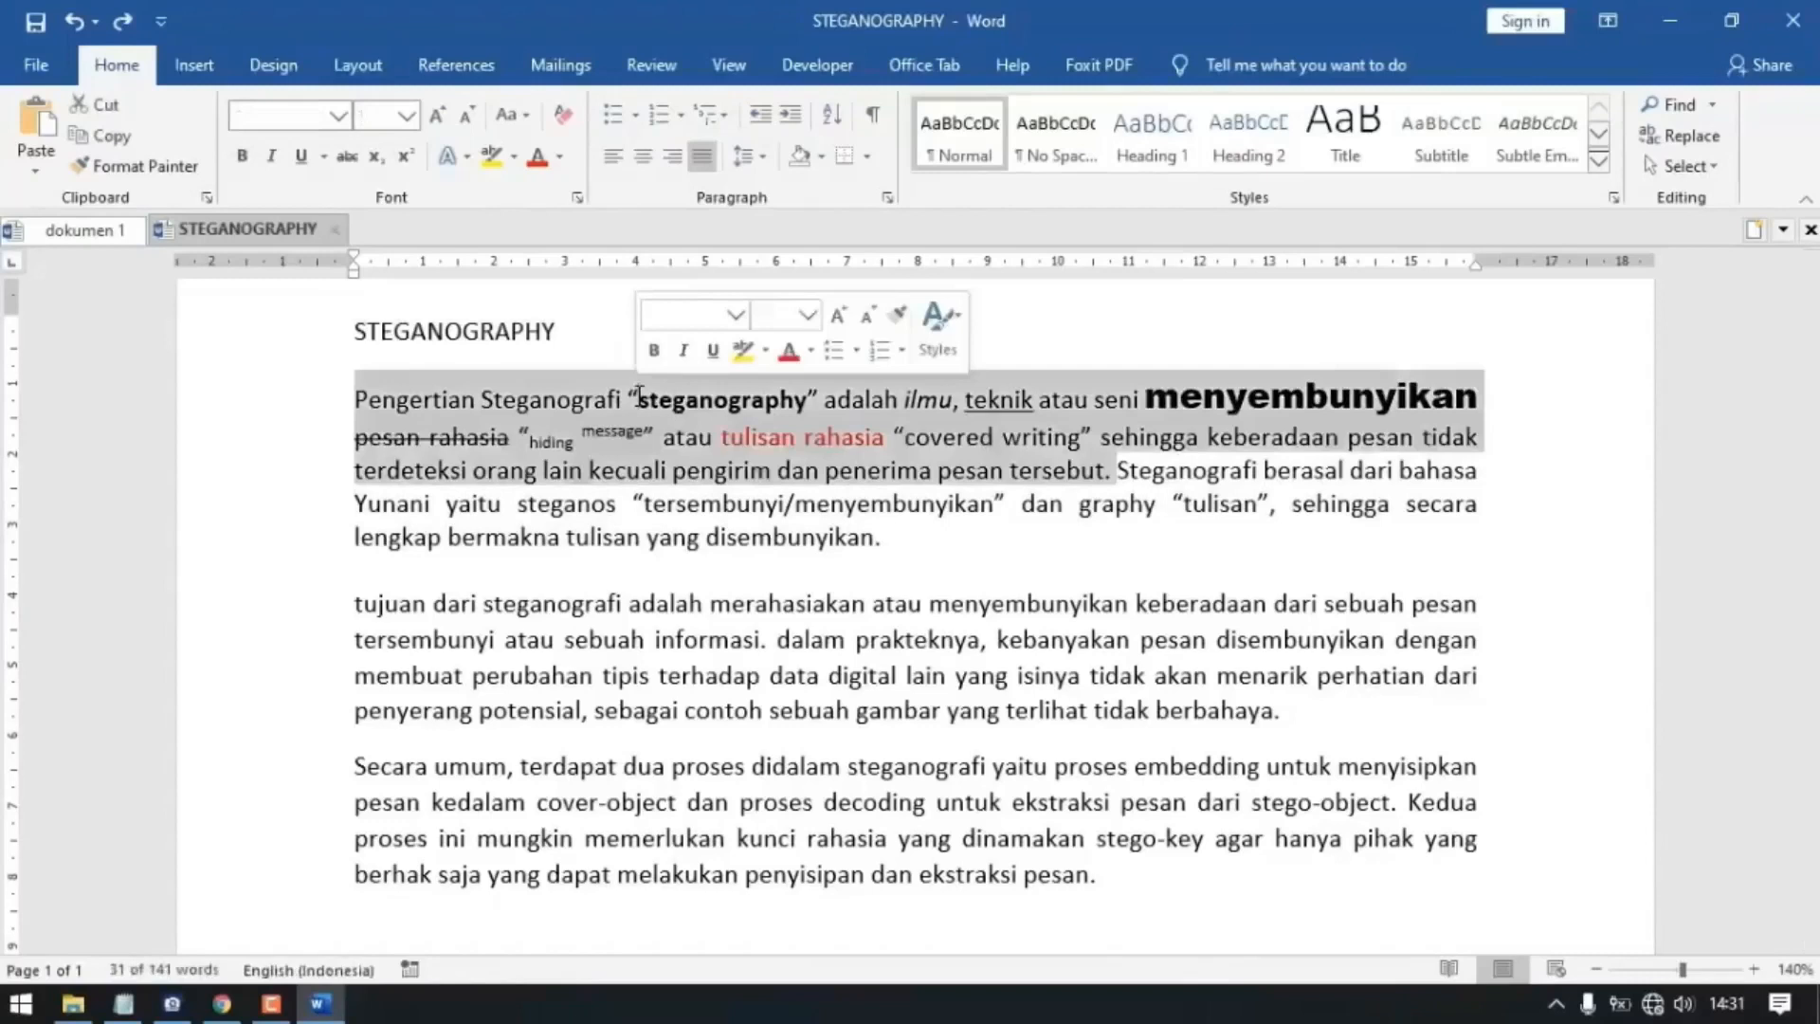
{"action": "left_click", "coordinate": [655, 471]}
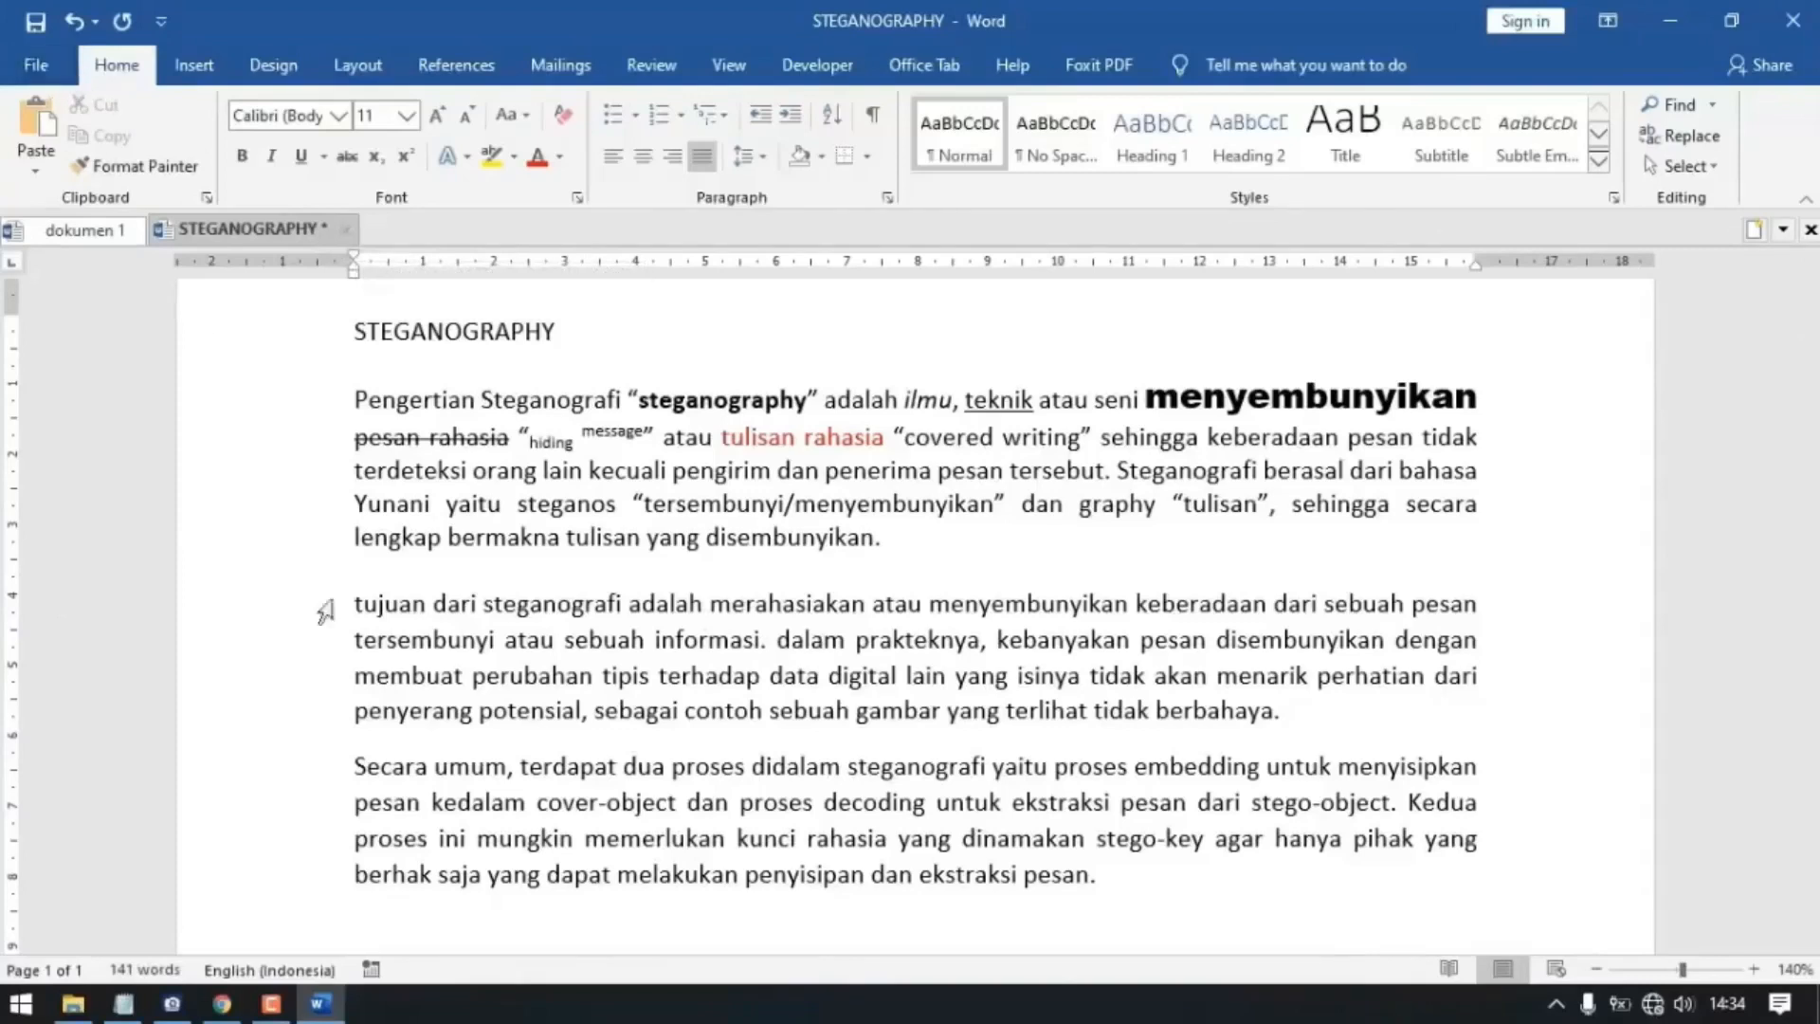
Step: Switch to Chrome and copy the "Sejarah" and "Informasi umum" sections of the Wikipedia article Teknologi informasi
{"action": "mouse_move", "coordinate": [224, 1010]}
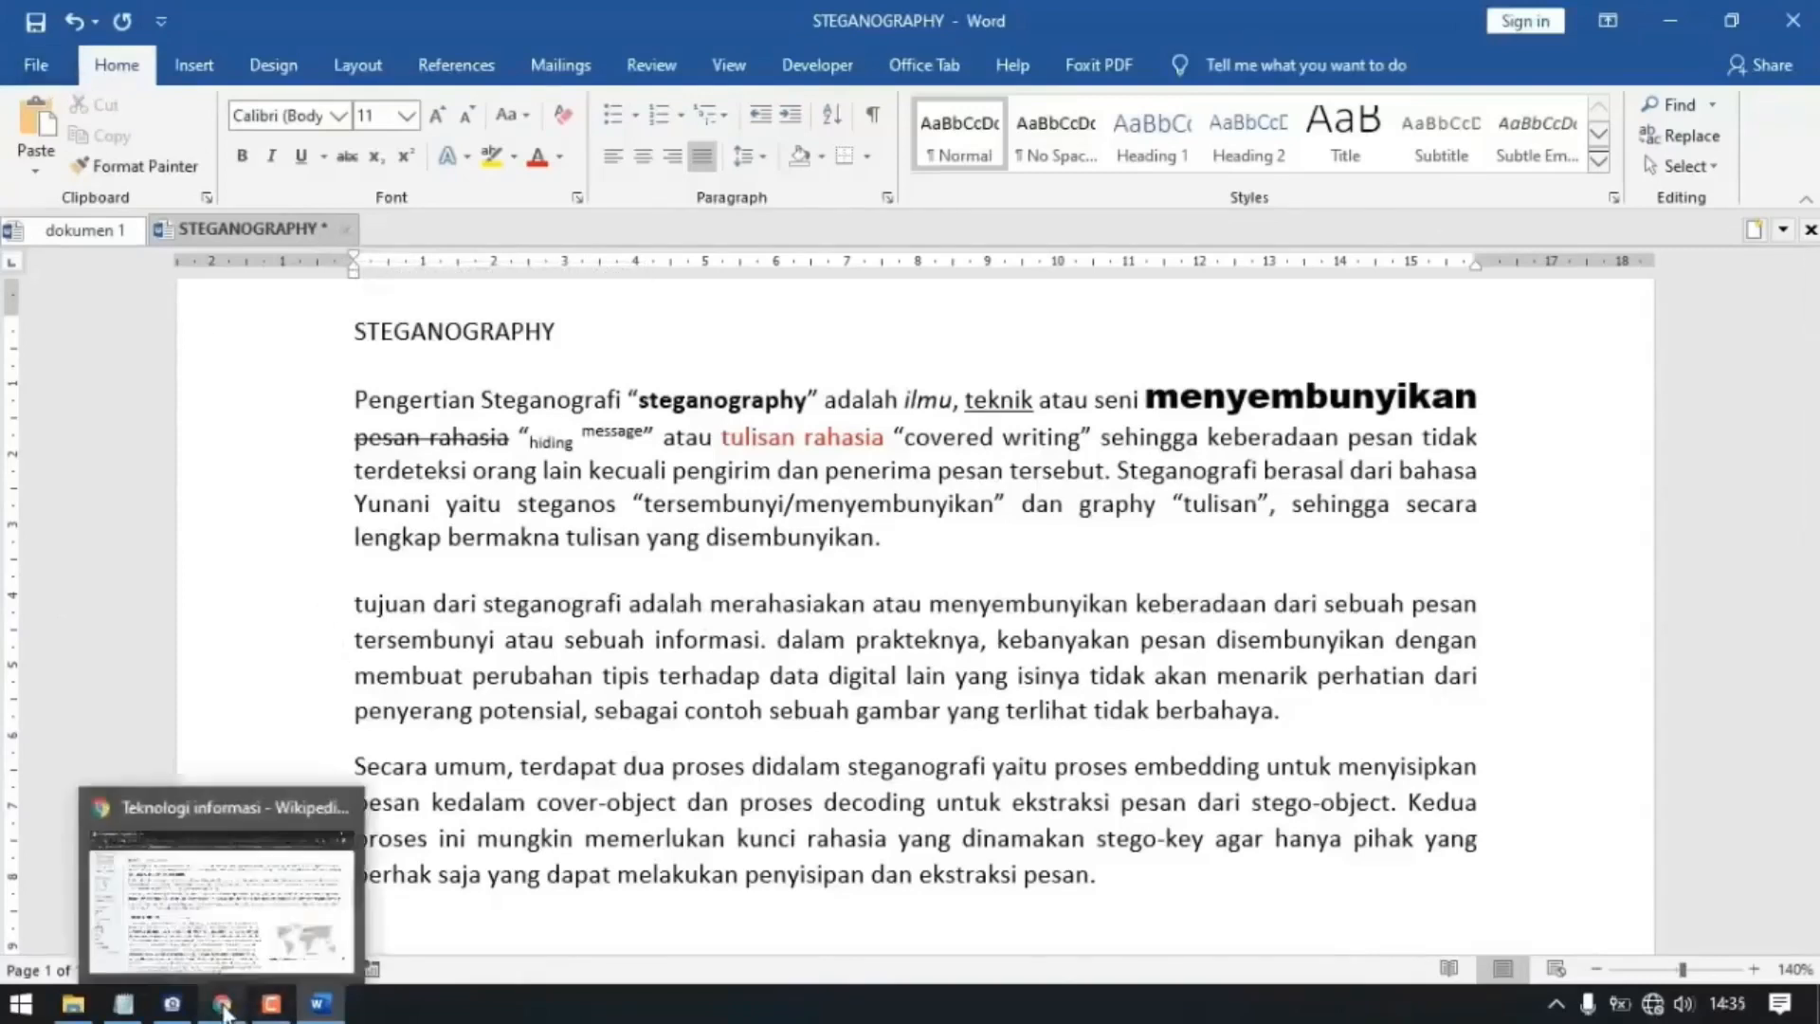
{"action": "left_click", "coordinate": [374, 870]}
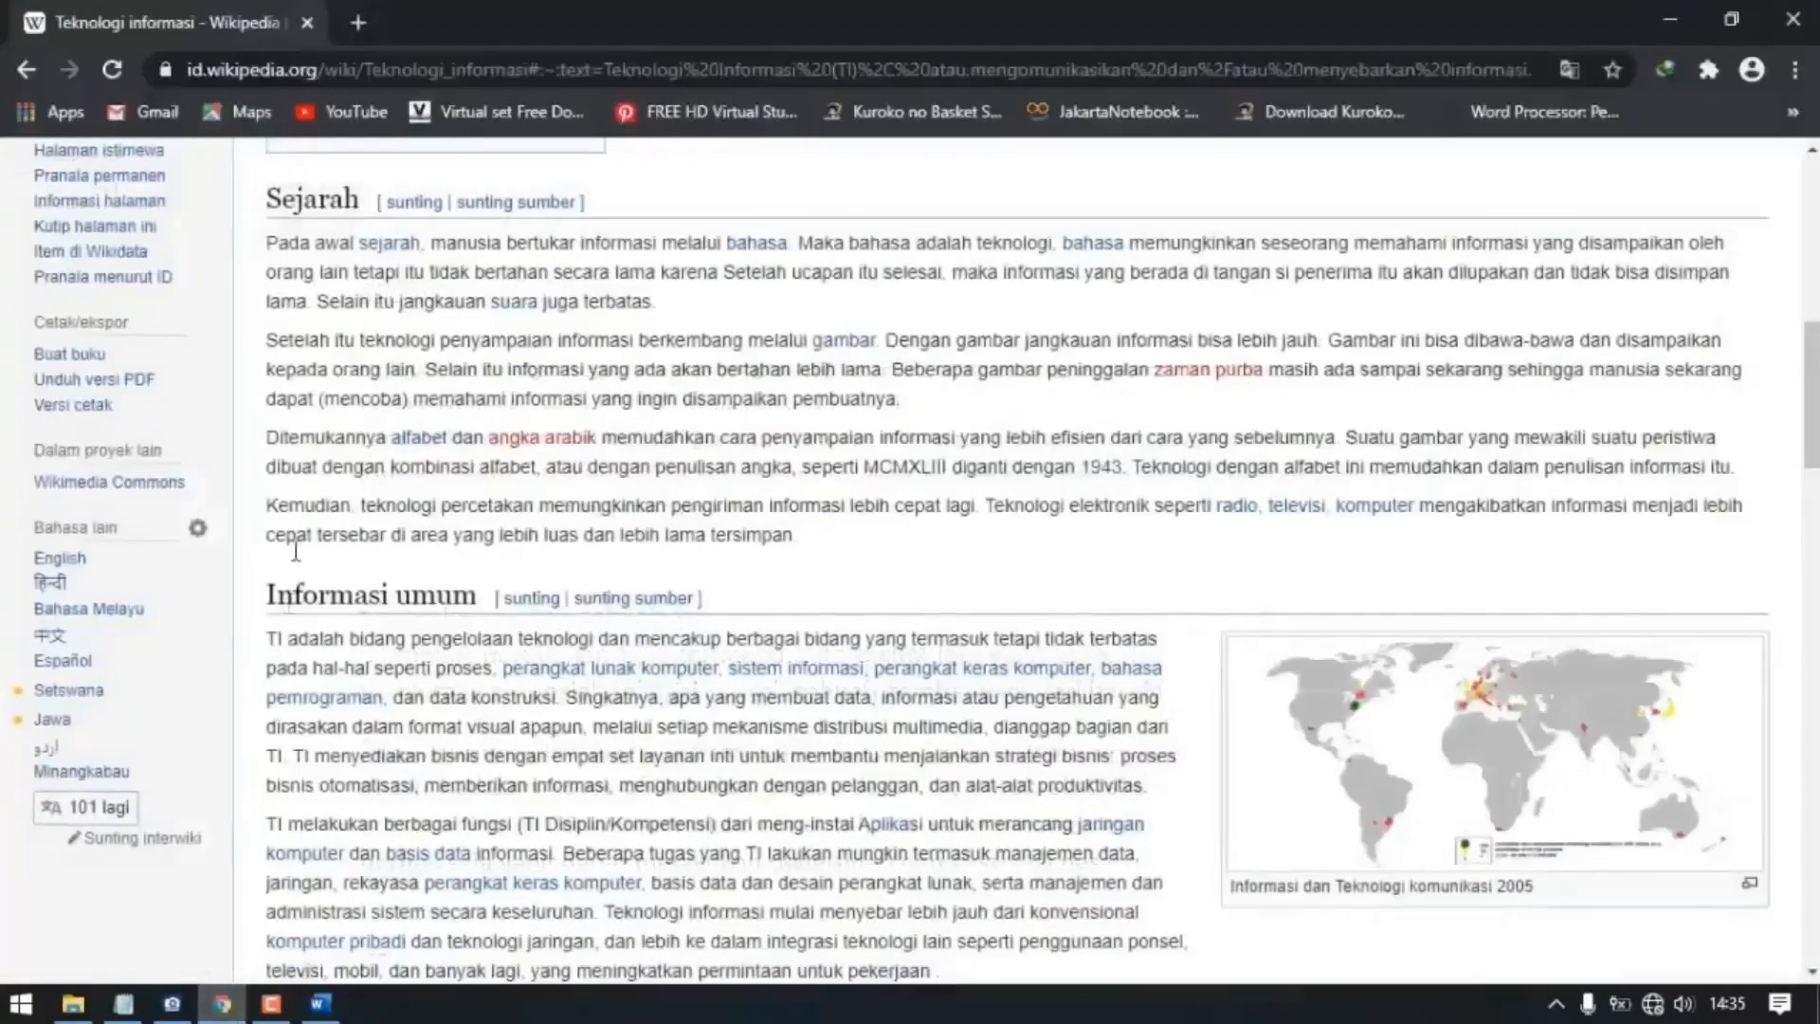
{"action": "left_click_drag", "start_coordinate": [270, 199], "coordinate": [1641, 315]}
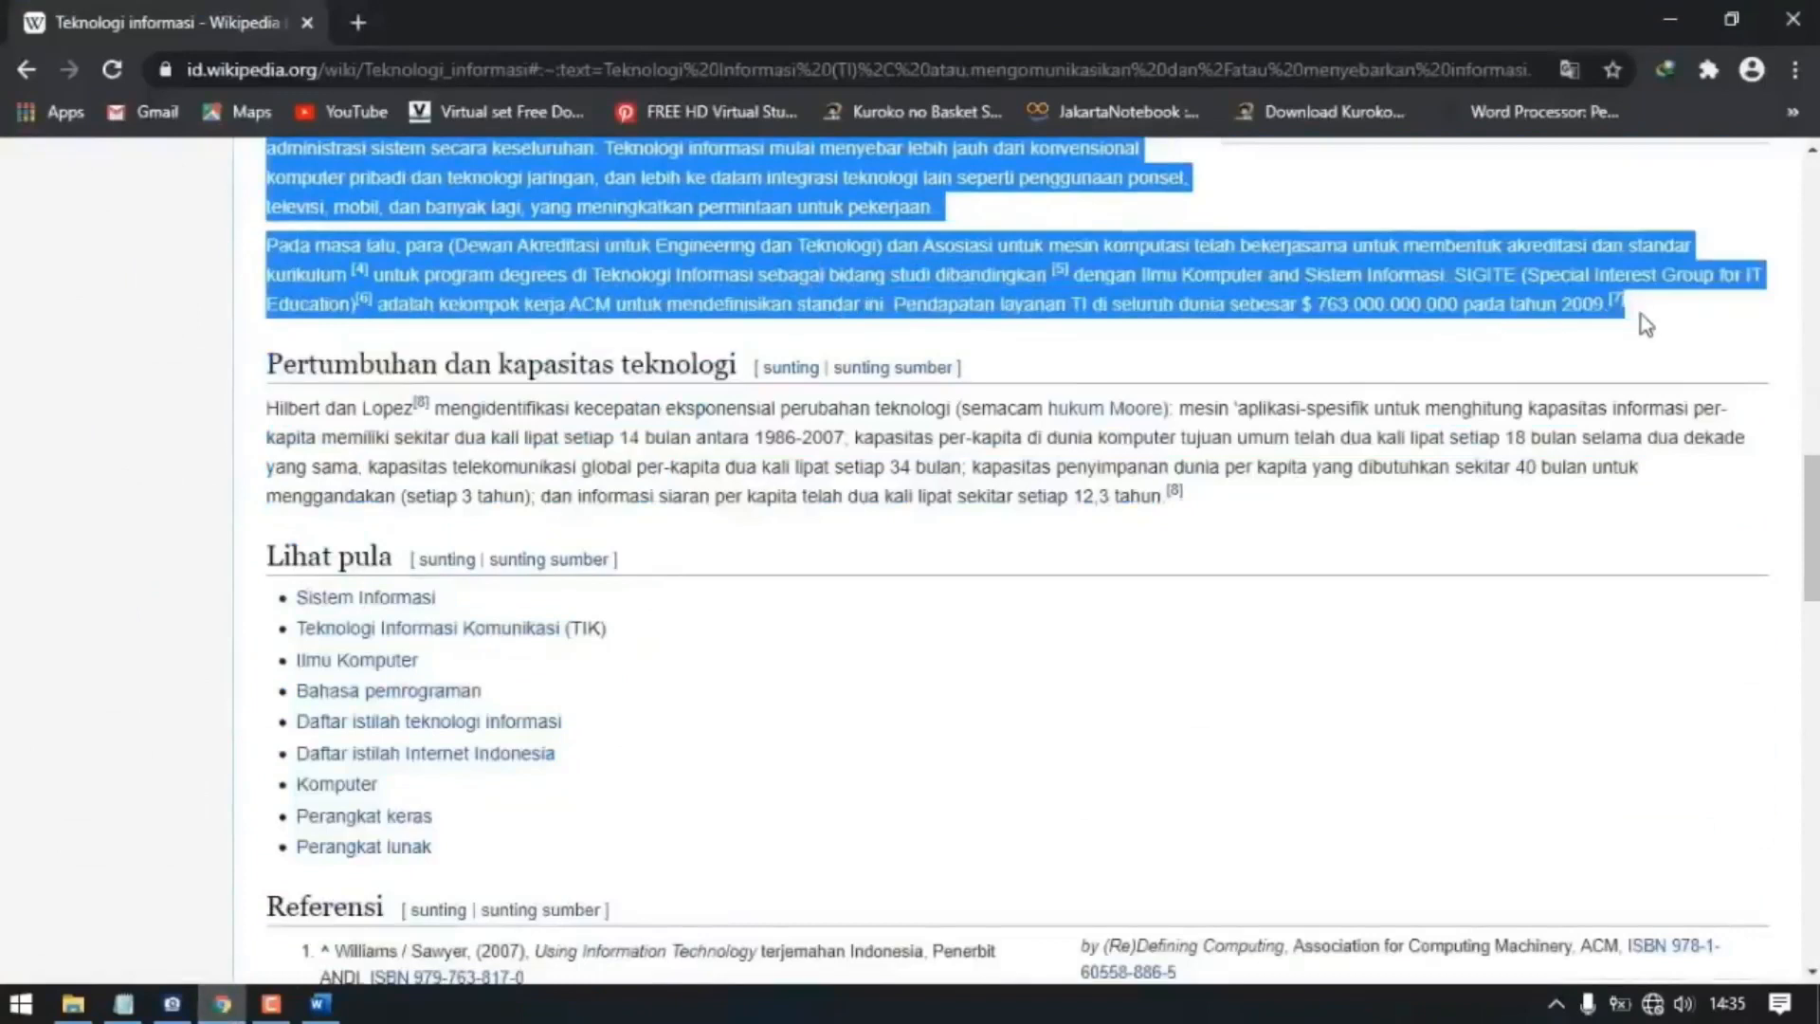
{"action": "key", "text": "ctrl+c"}
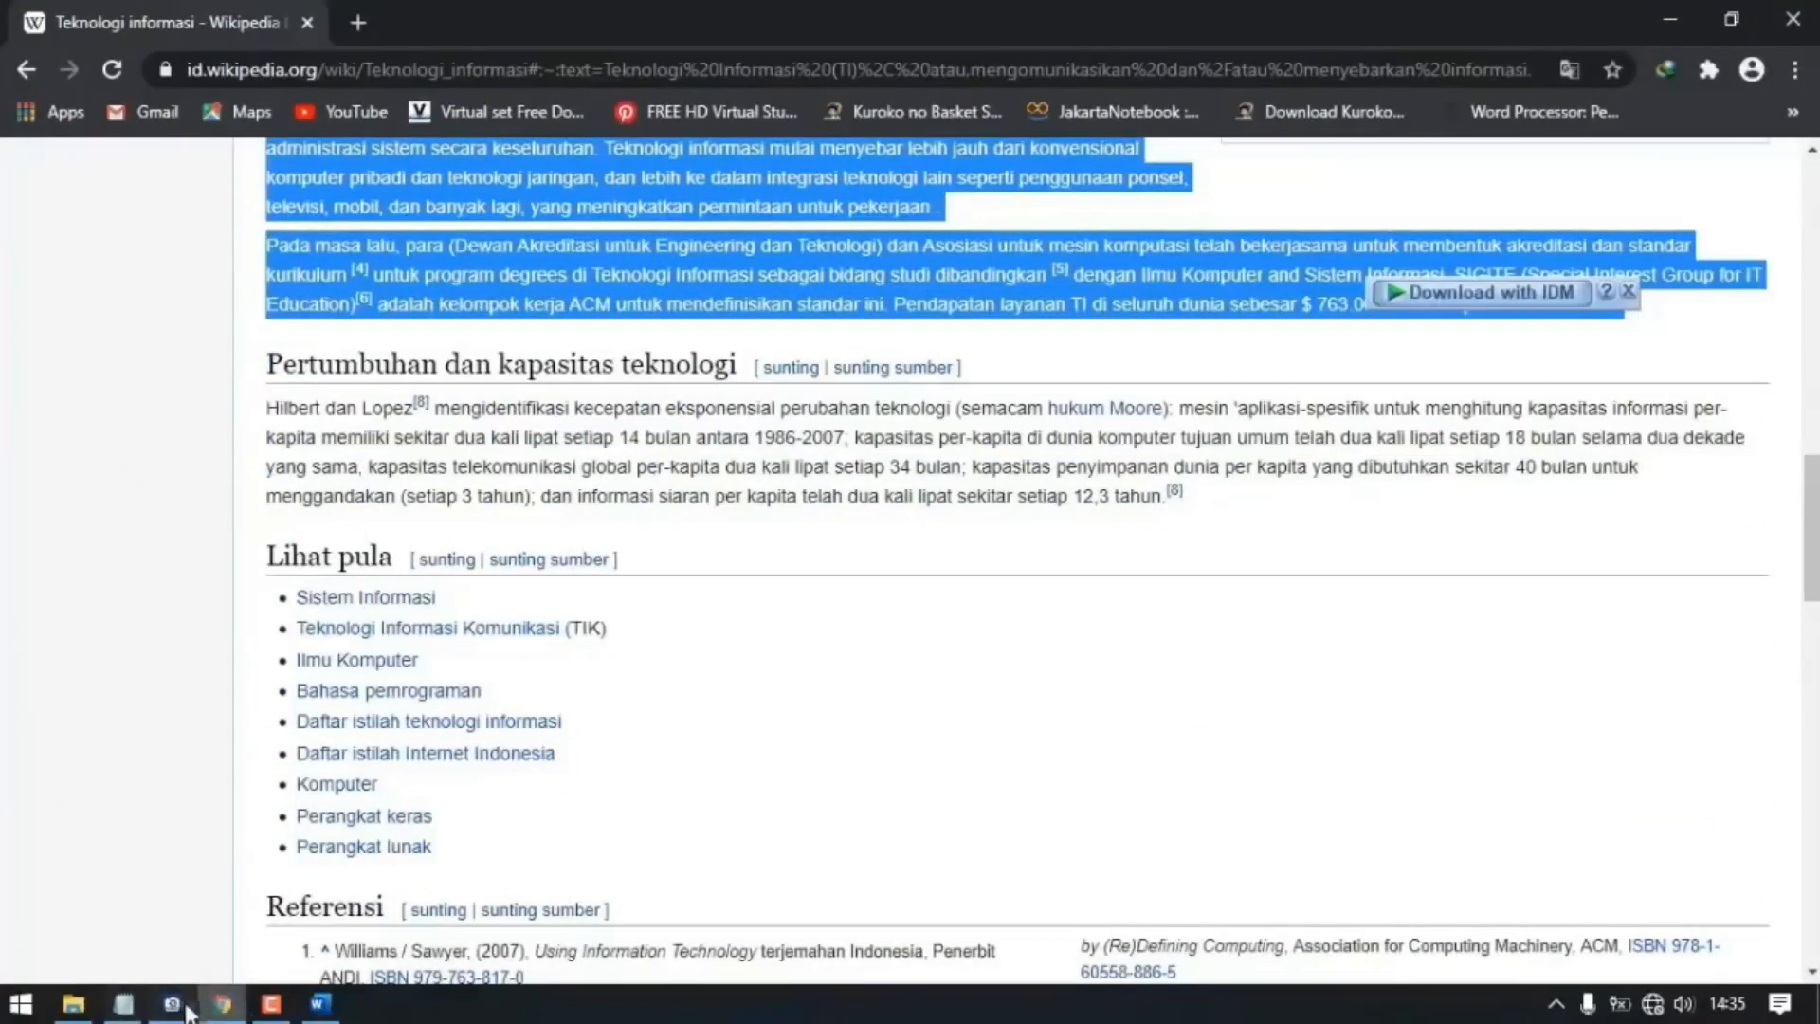
Step: Switch back to Word, create a new blank document and paste the copied article text into it
{"action": "left_click", "coordinate": [320, 1003]}
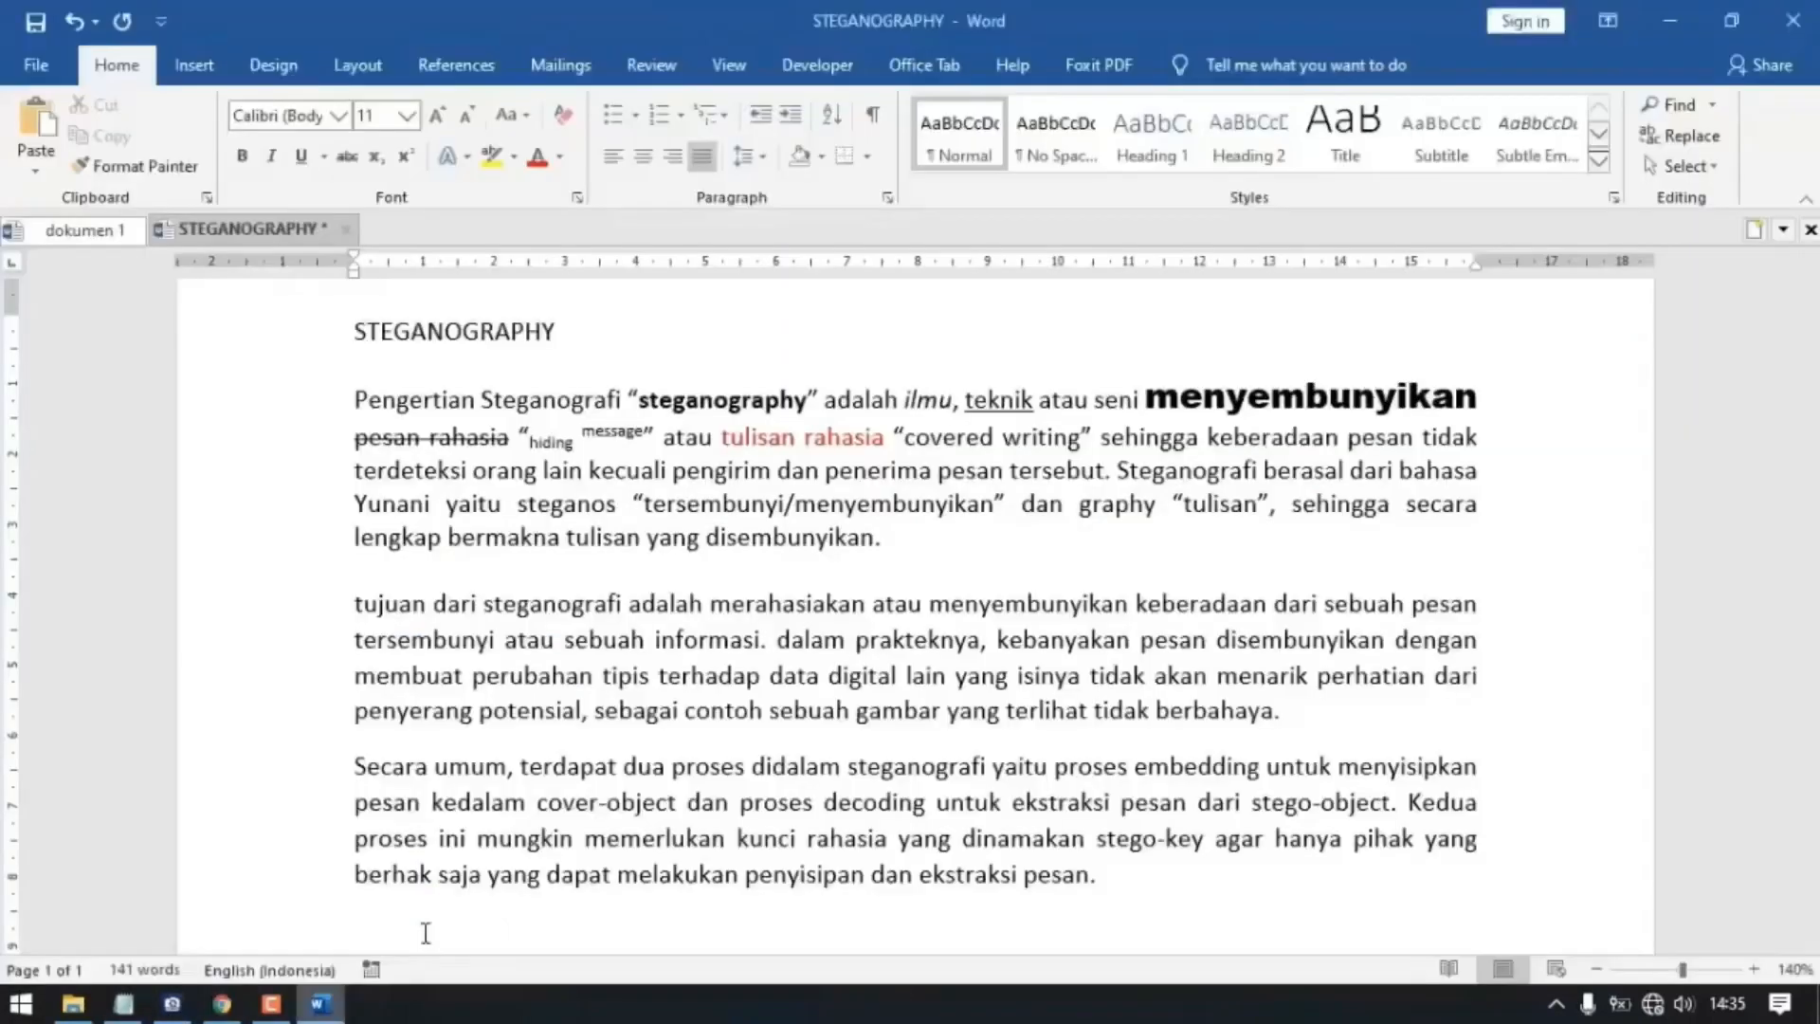
{"action": "left_click", "coordinate": [40, 65]}
{"action": "left_click", "coordinate": [76, 191]}
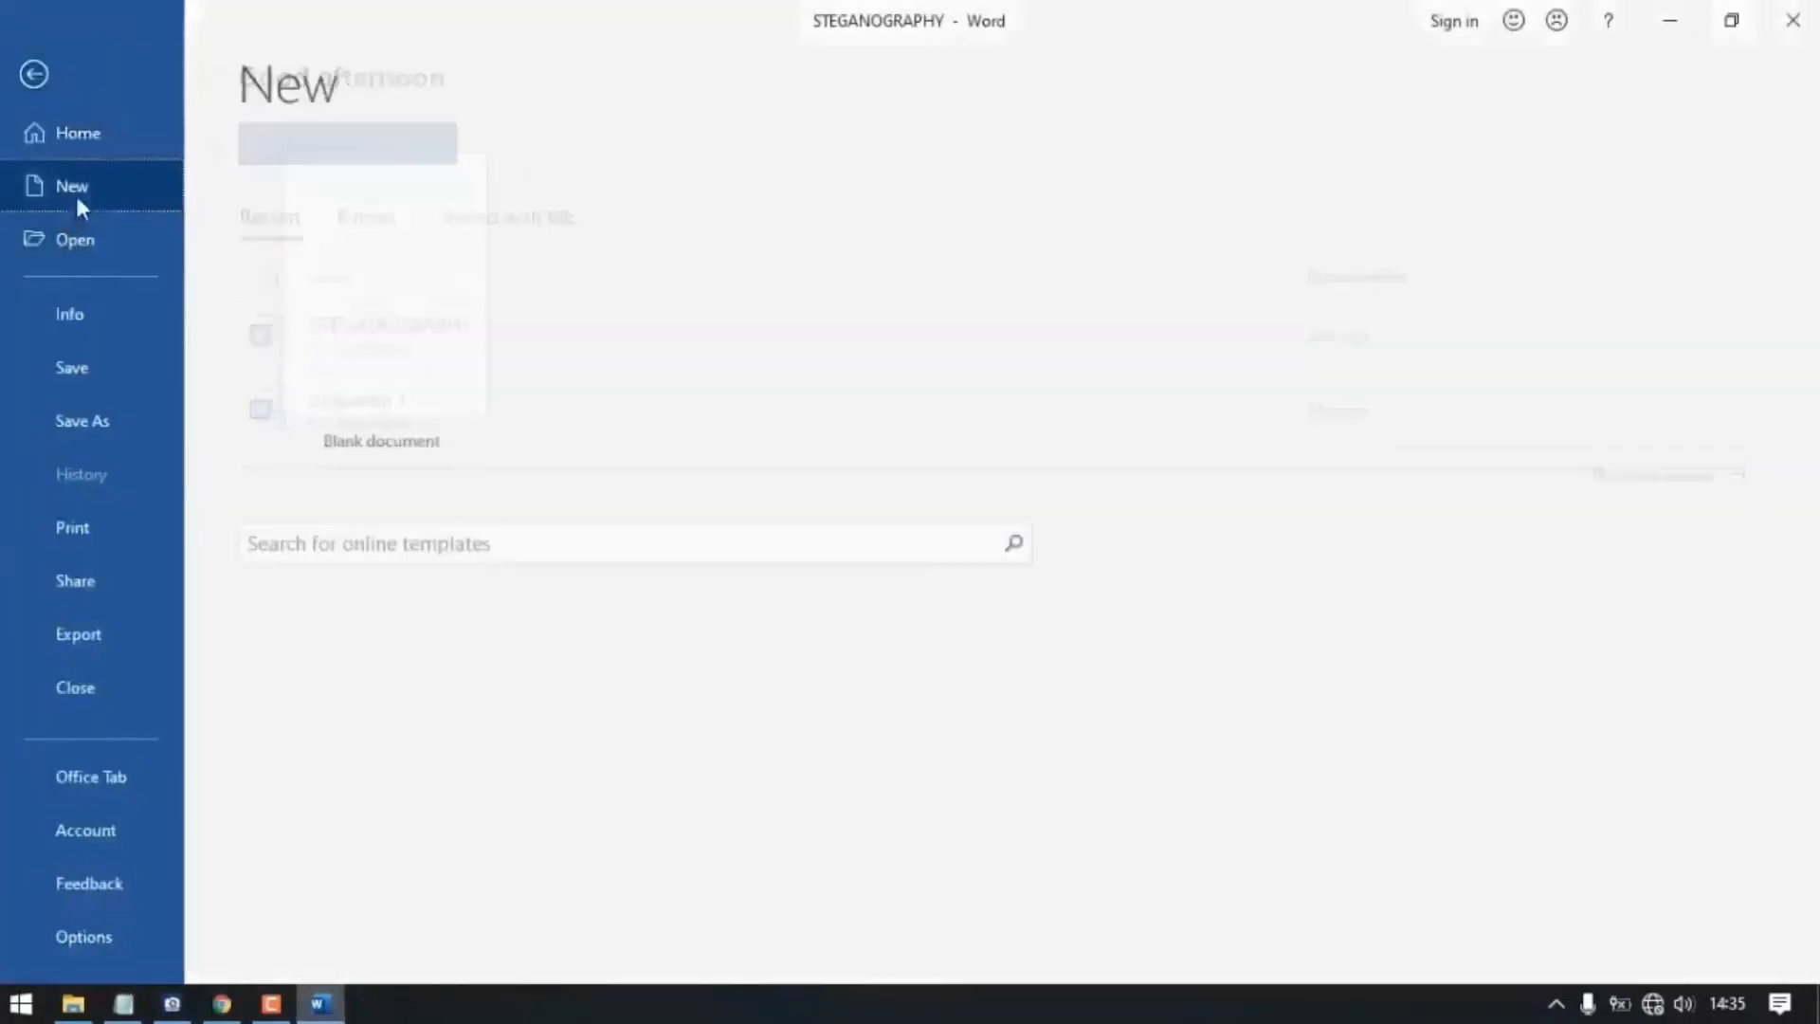
{"action": "left_click", "coordinate": [433, 283]}
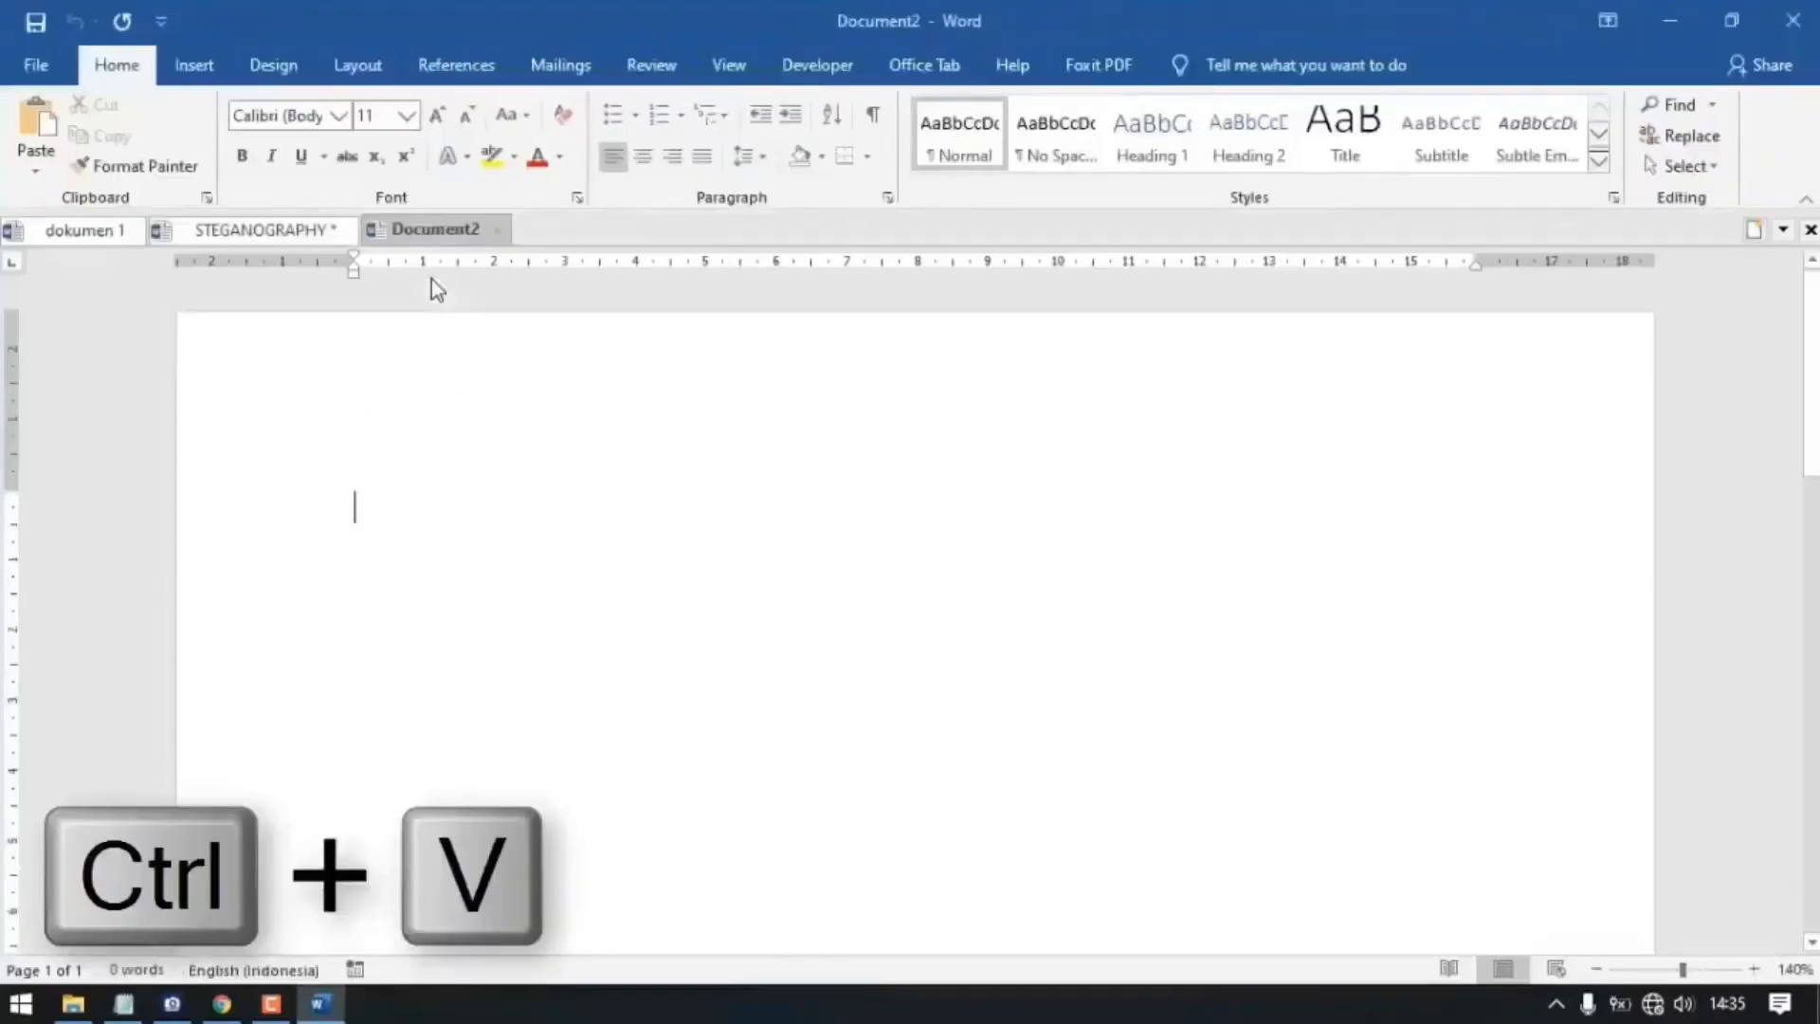
{"action": "key", "text": "ctrl+v"}
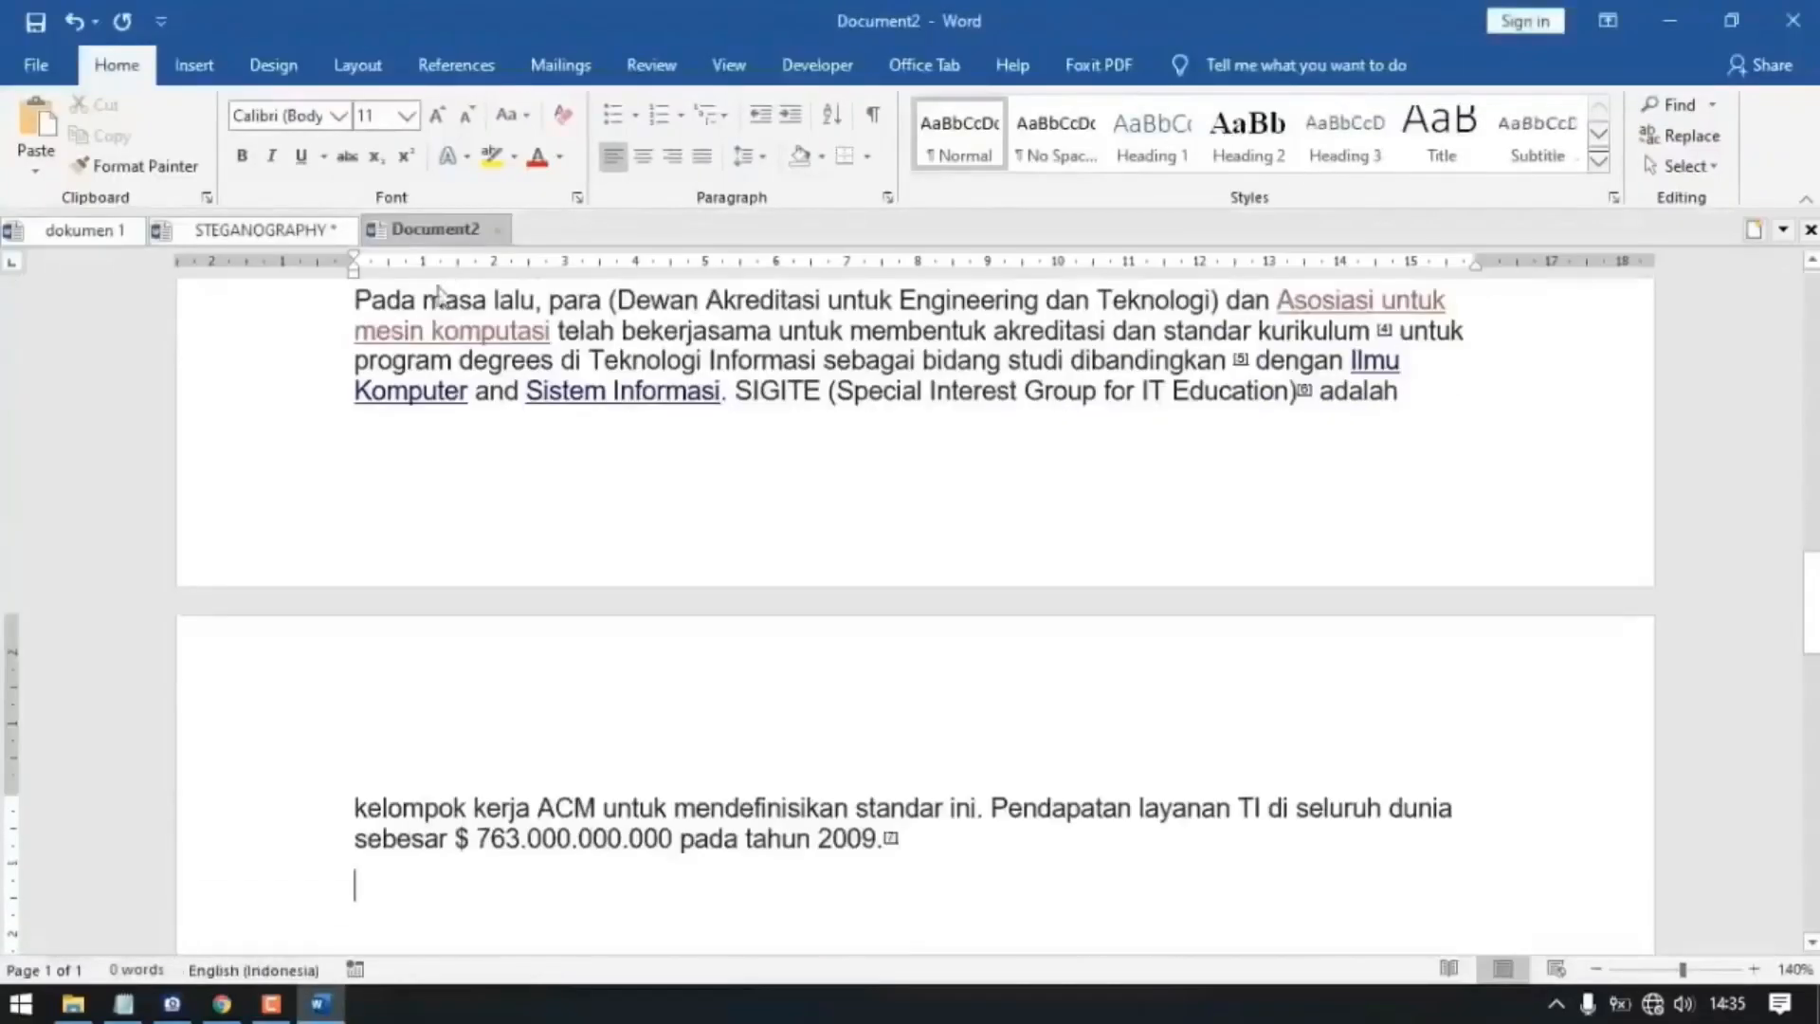
{"action": "key", "text": "ctrl+f"}
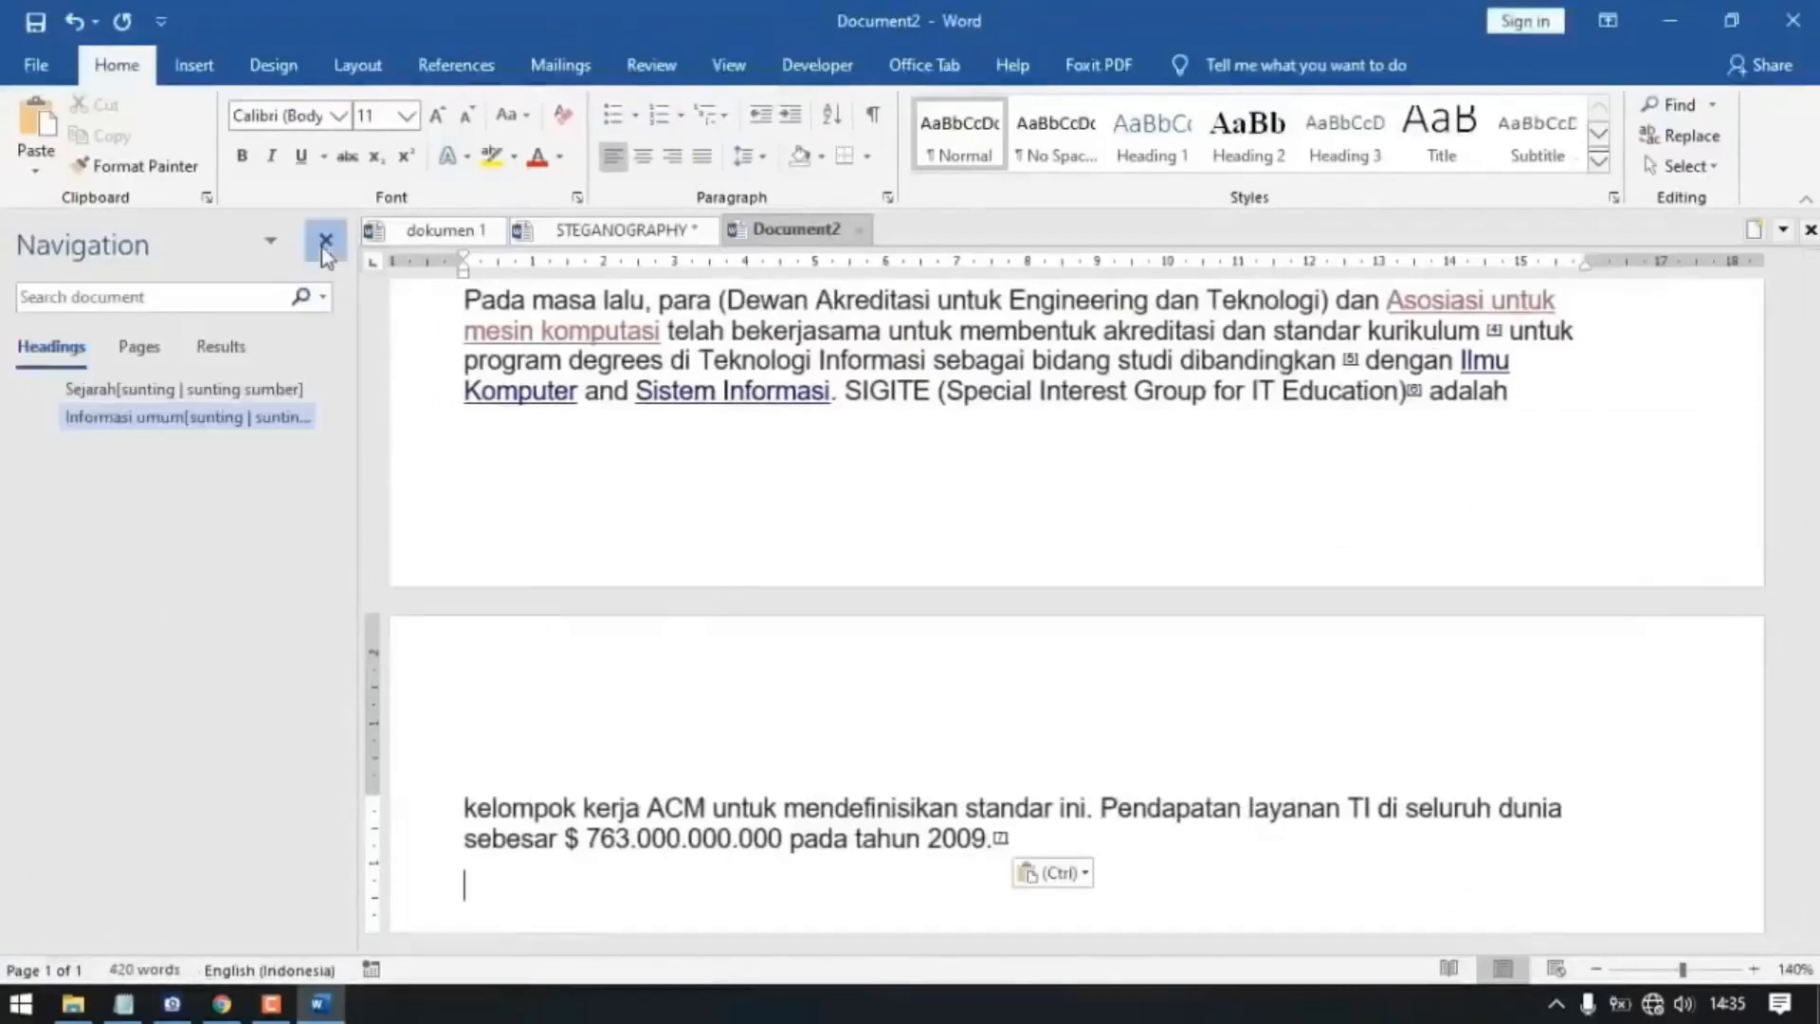
{"action": "left_click", "coordinate": [325, 243]}
Step: Select all the pasted text, reset its character formatting to the default and remove the hyperlinks, then clear the selection
{"action": "scroll", "coordinate": [598, 432], "scroll_direction": "up", "scroll_amount": 1}
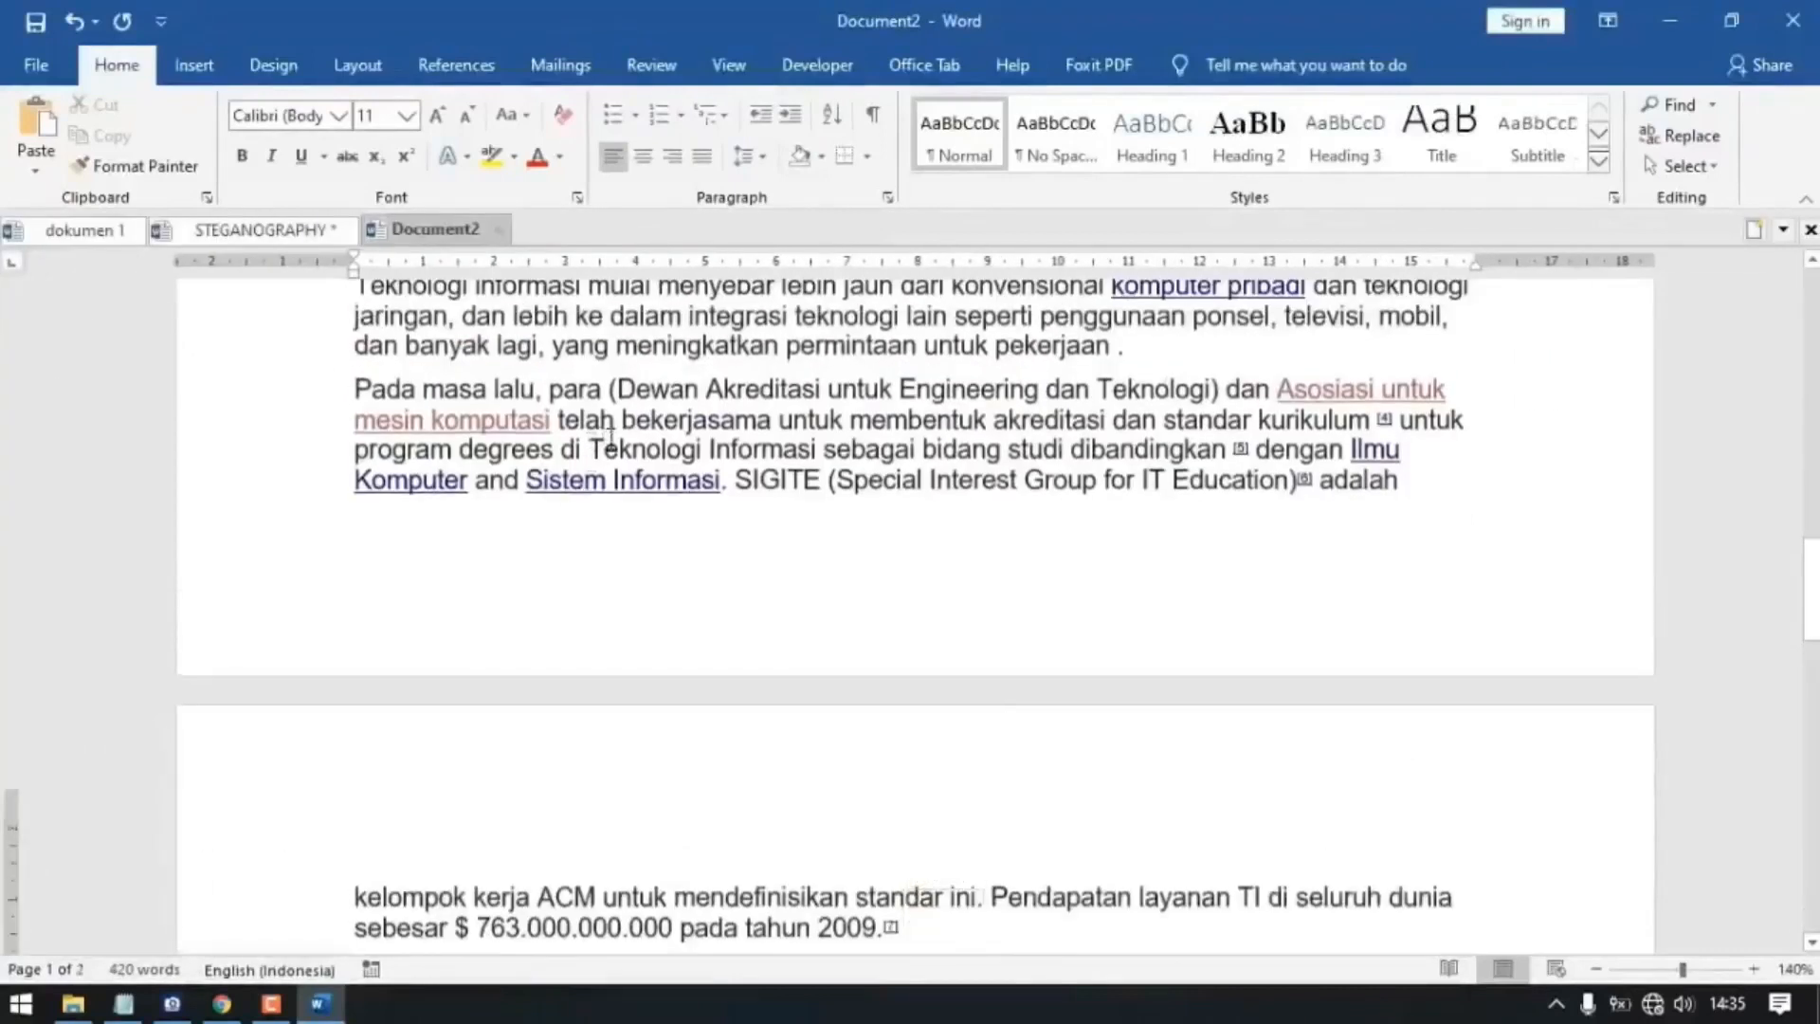
{"action": "scroll", "coordinate": [610, 438], "scroll_direction": "up", "scroll_amount": 4}
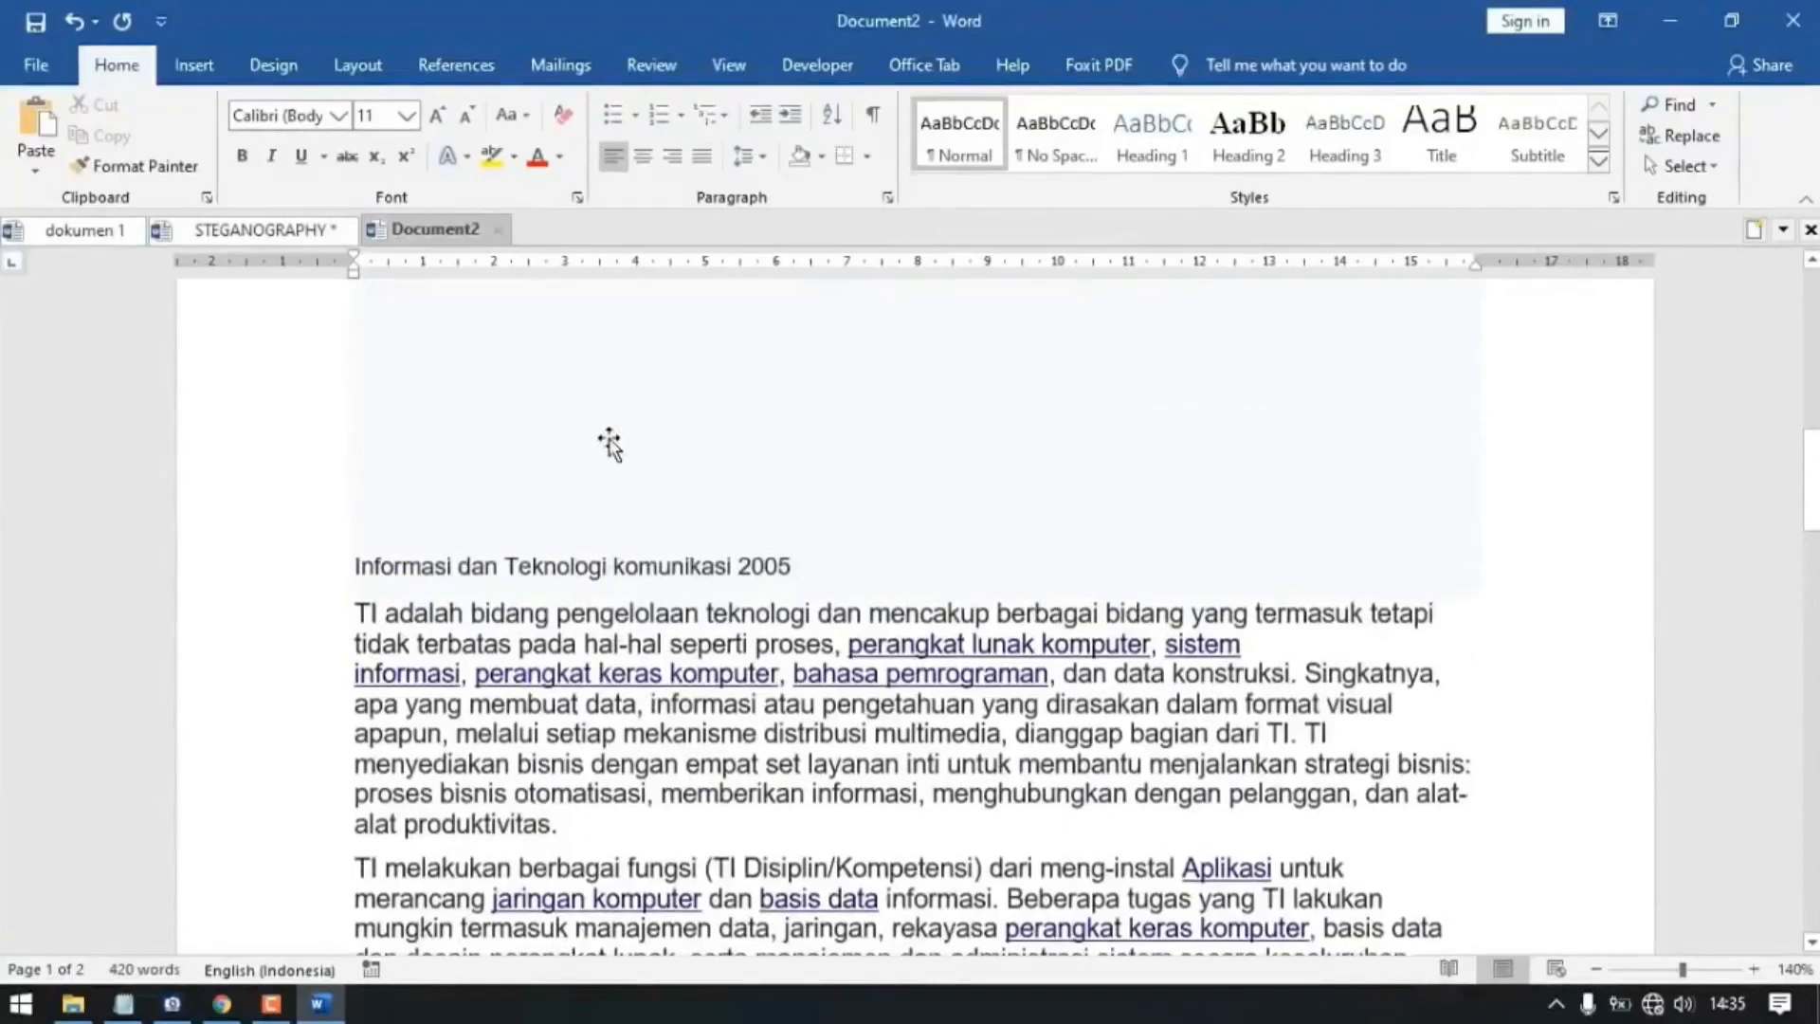
{"action": "scroll", "coordinate": [609, 443], "scroll_direction": "down", "scroll_amount": 1}
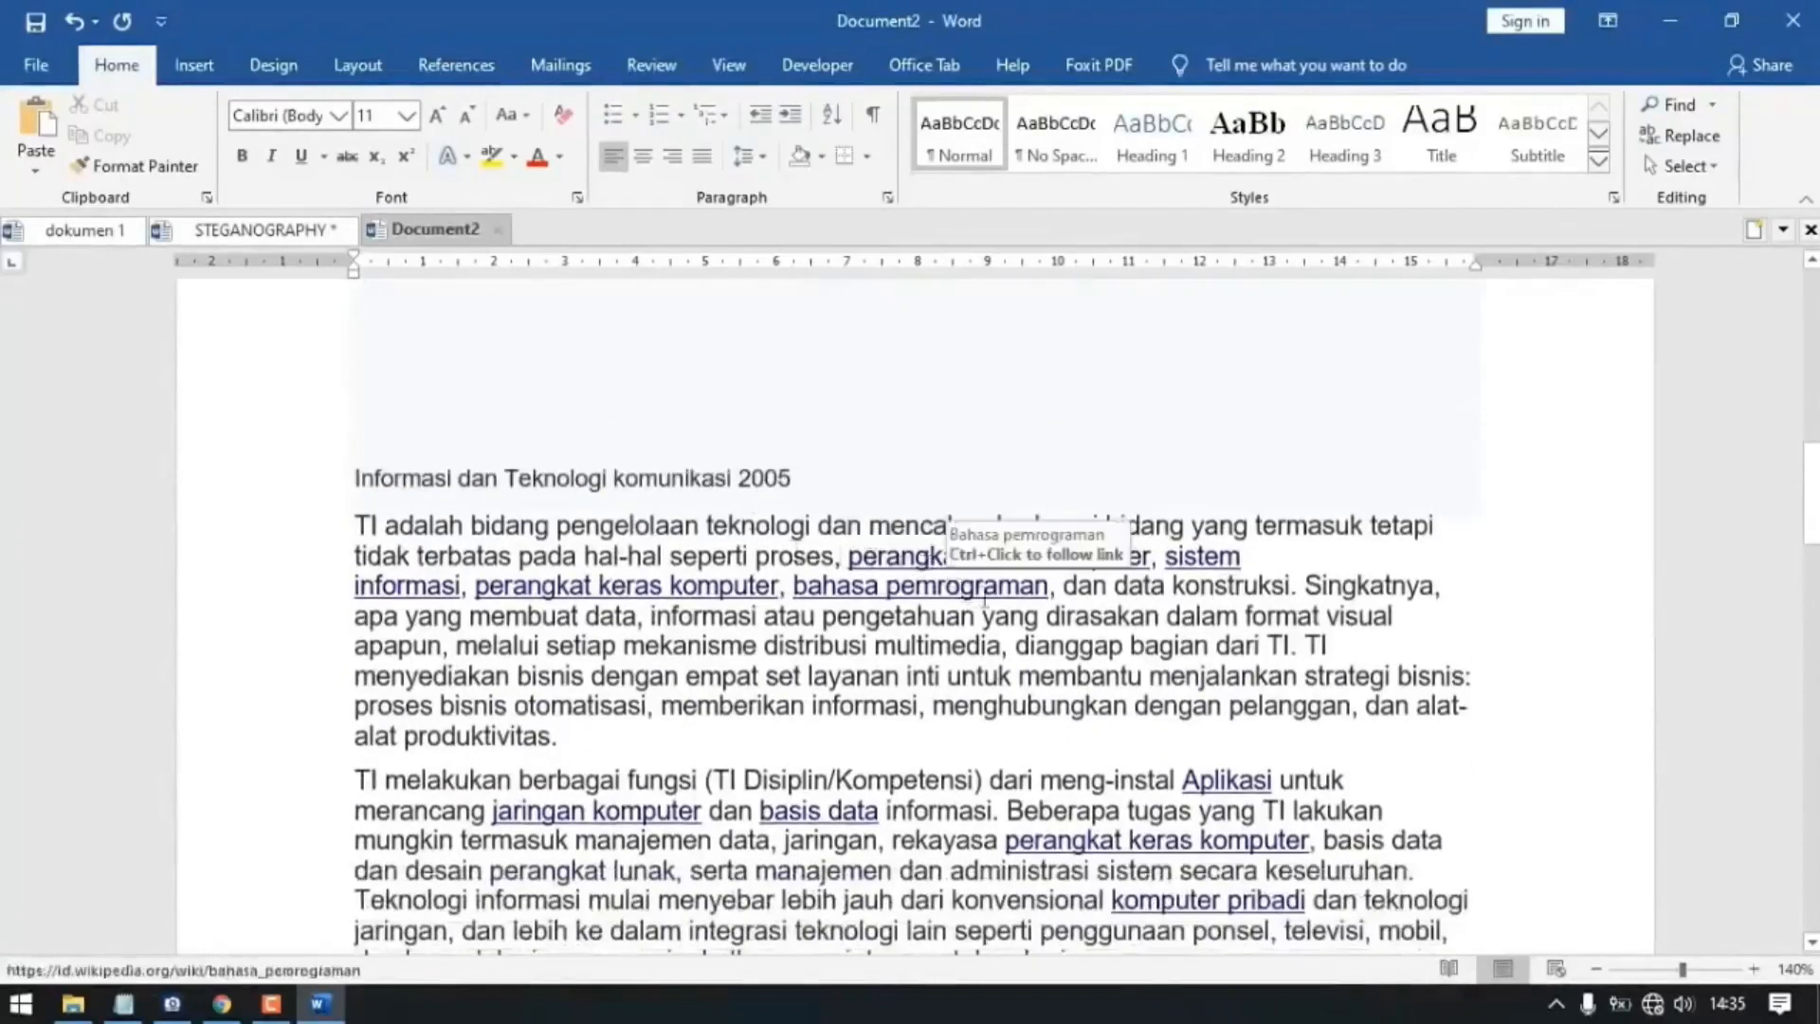
{"action": "scroll", "coordinate": [777, 588], "scroll_direction": "down", "scroll_amount": 2}
{"action": "left_click", "coordinate": [778, 588]}
{"action": "left_click", "coordinate": [670, 447]}
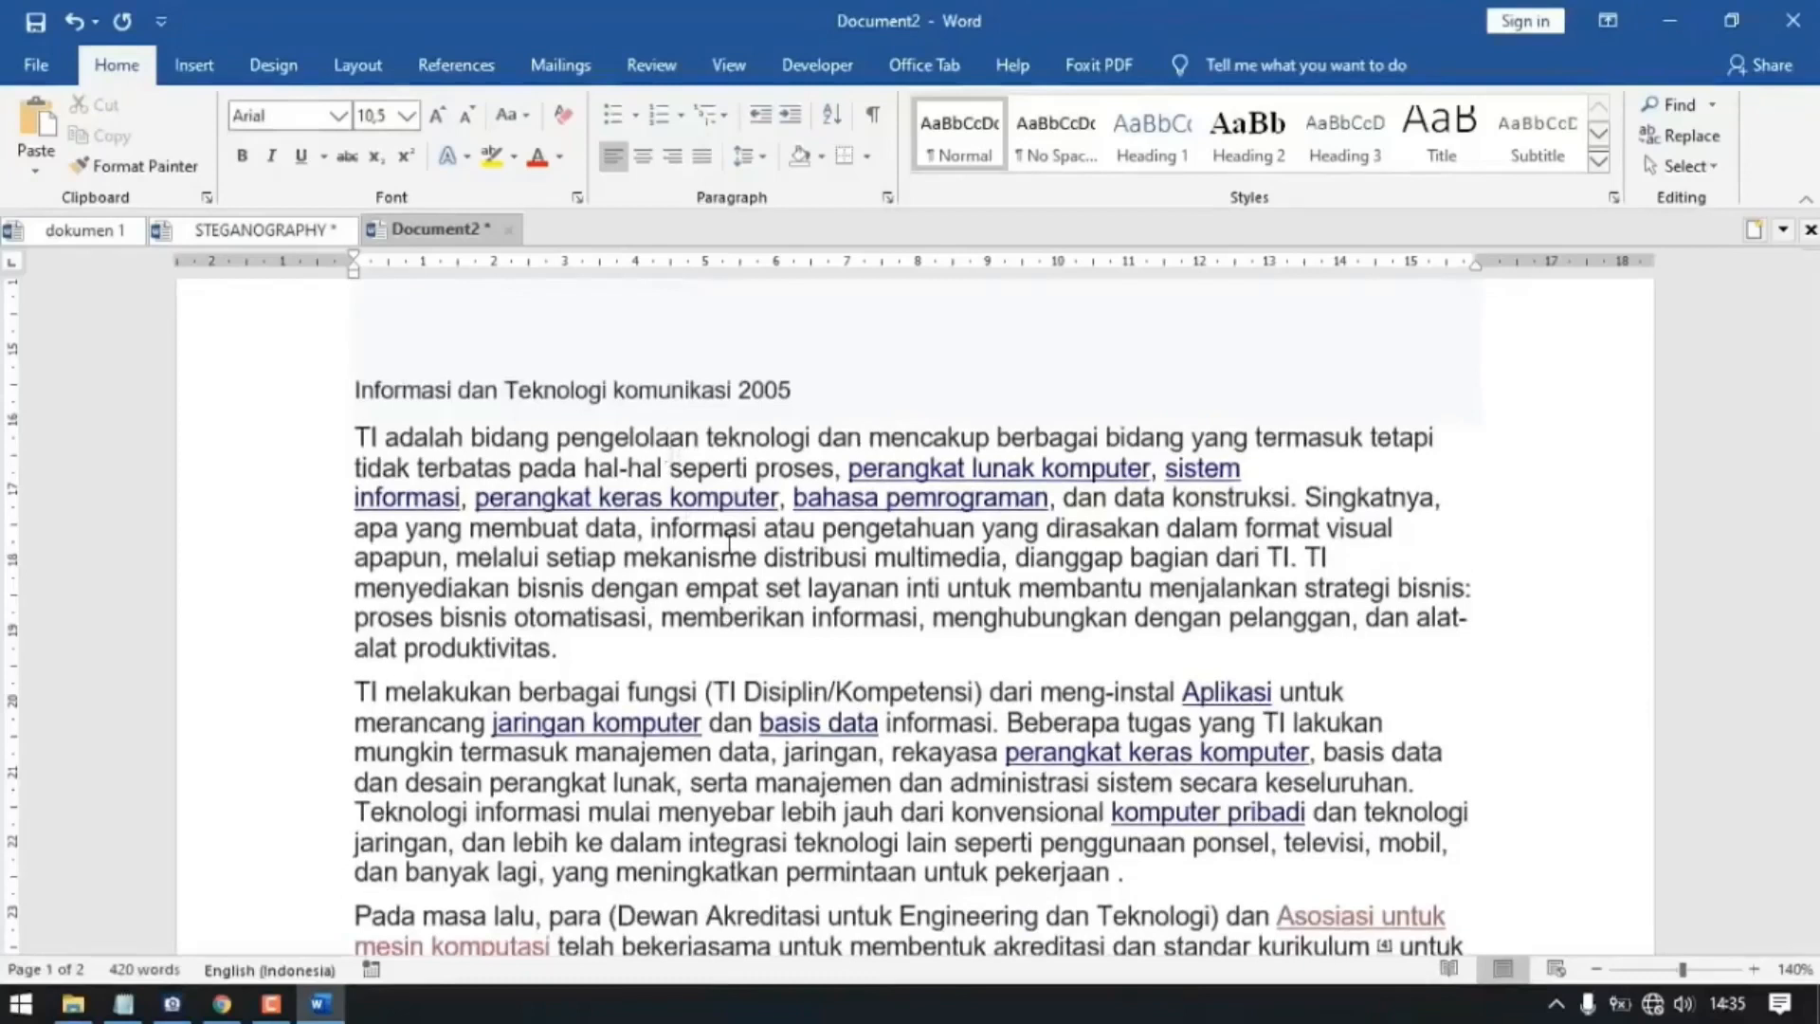
{"action": "key", "text": "ctrl+a"}
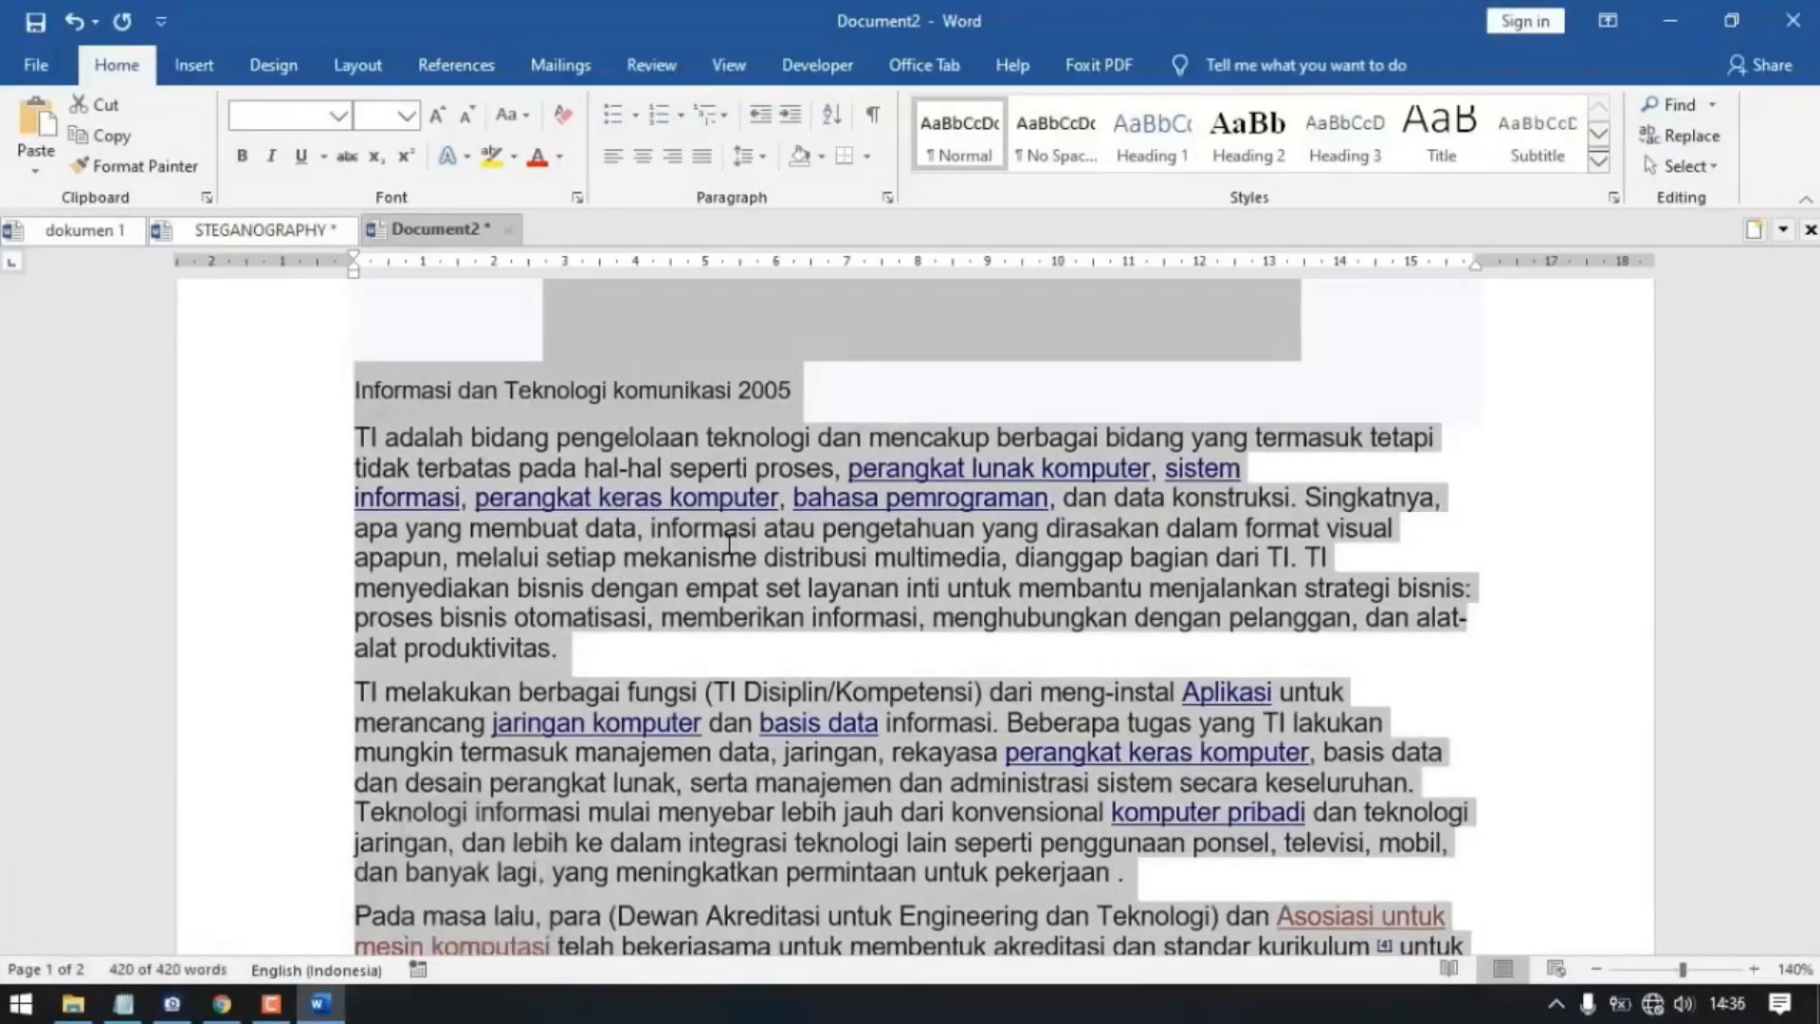
{"action": "key", "text": "ctrl+space"}
{"action": "key", "text": "ctrl+space"}
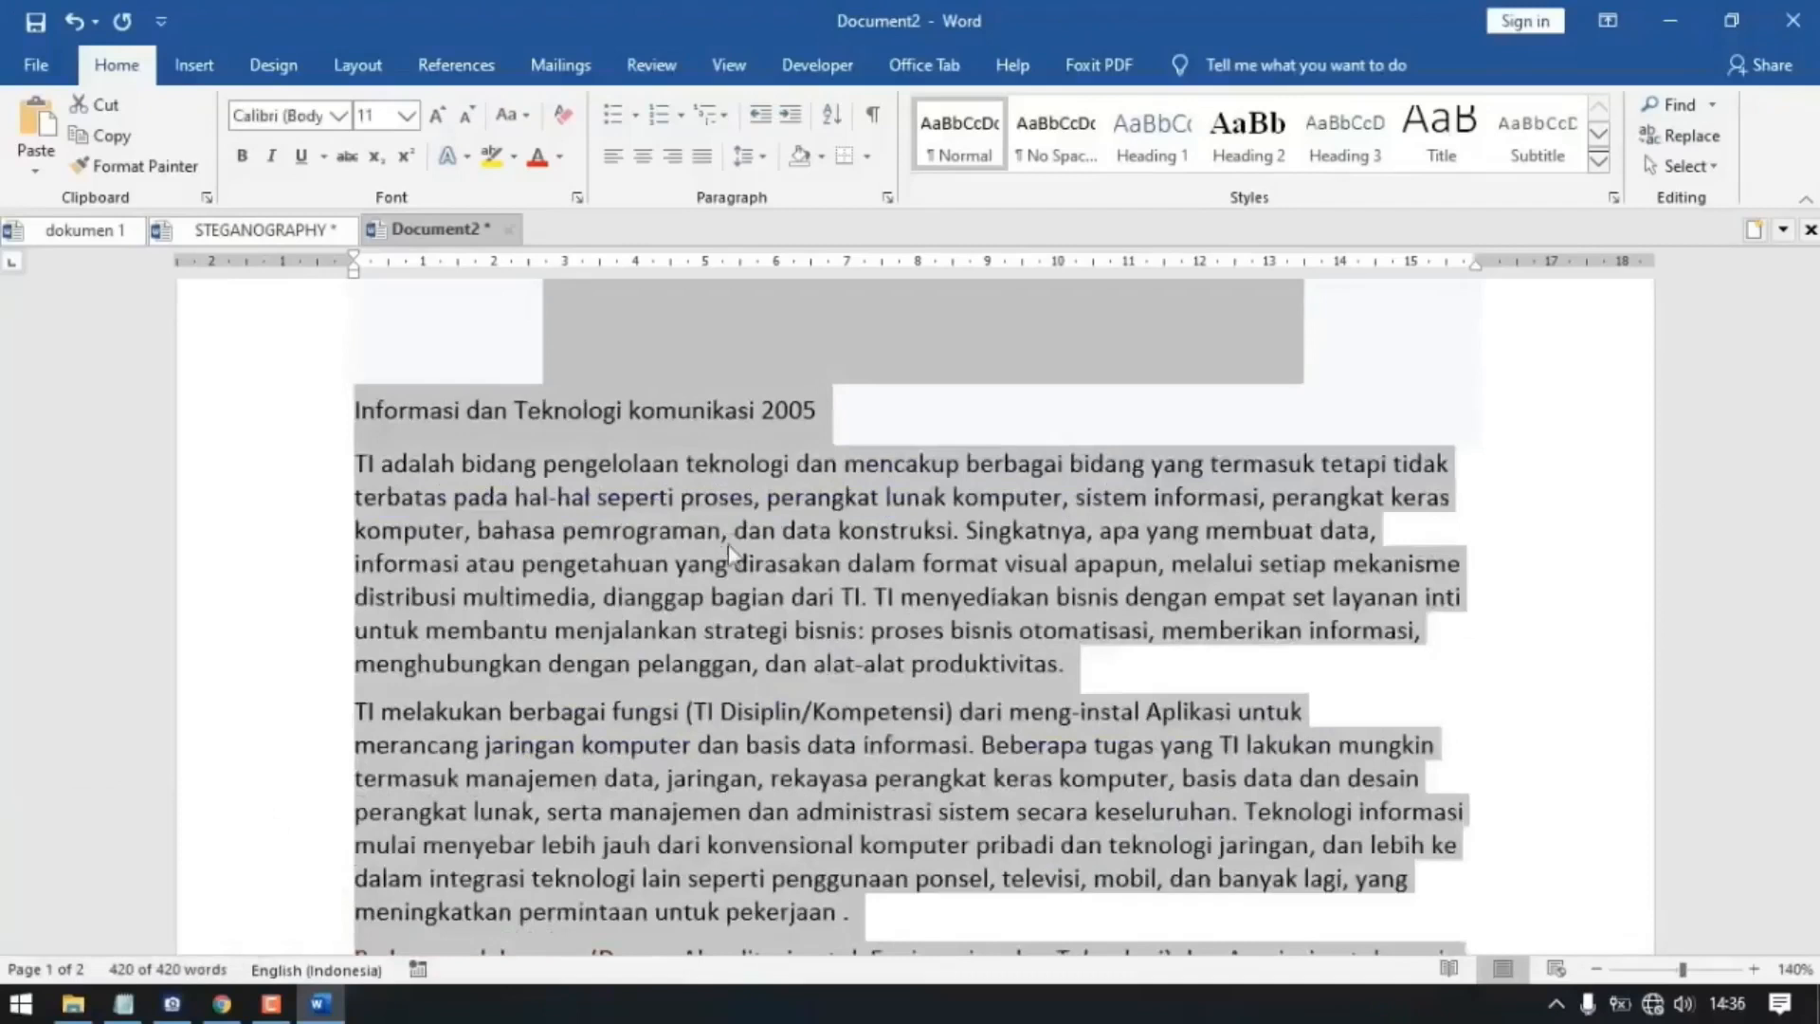
{"action": "left_click", "coordinate": [729, 545]}
Step: Examine the fonts and former links in the body paragraphs through to the second page
{"action": "scroll", "coordinate": [730, 545], "scroll_direction": "down", "scroll_amount": 2}
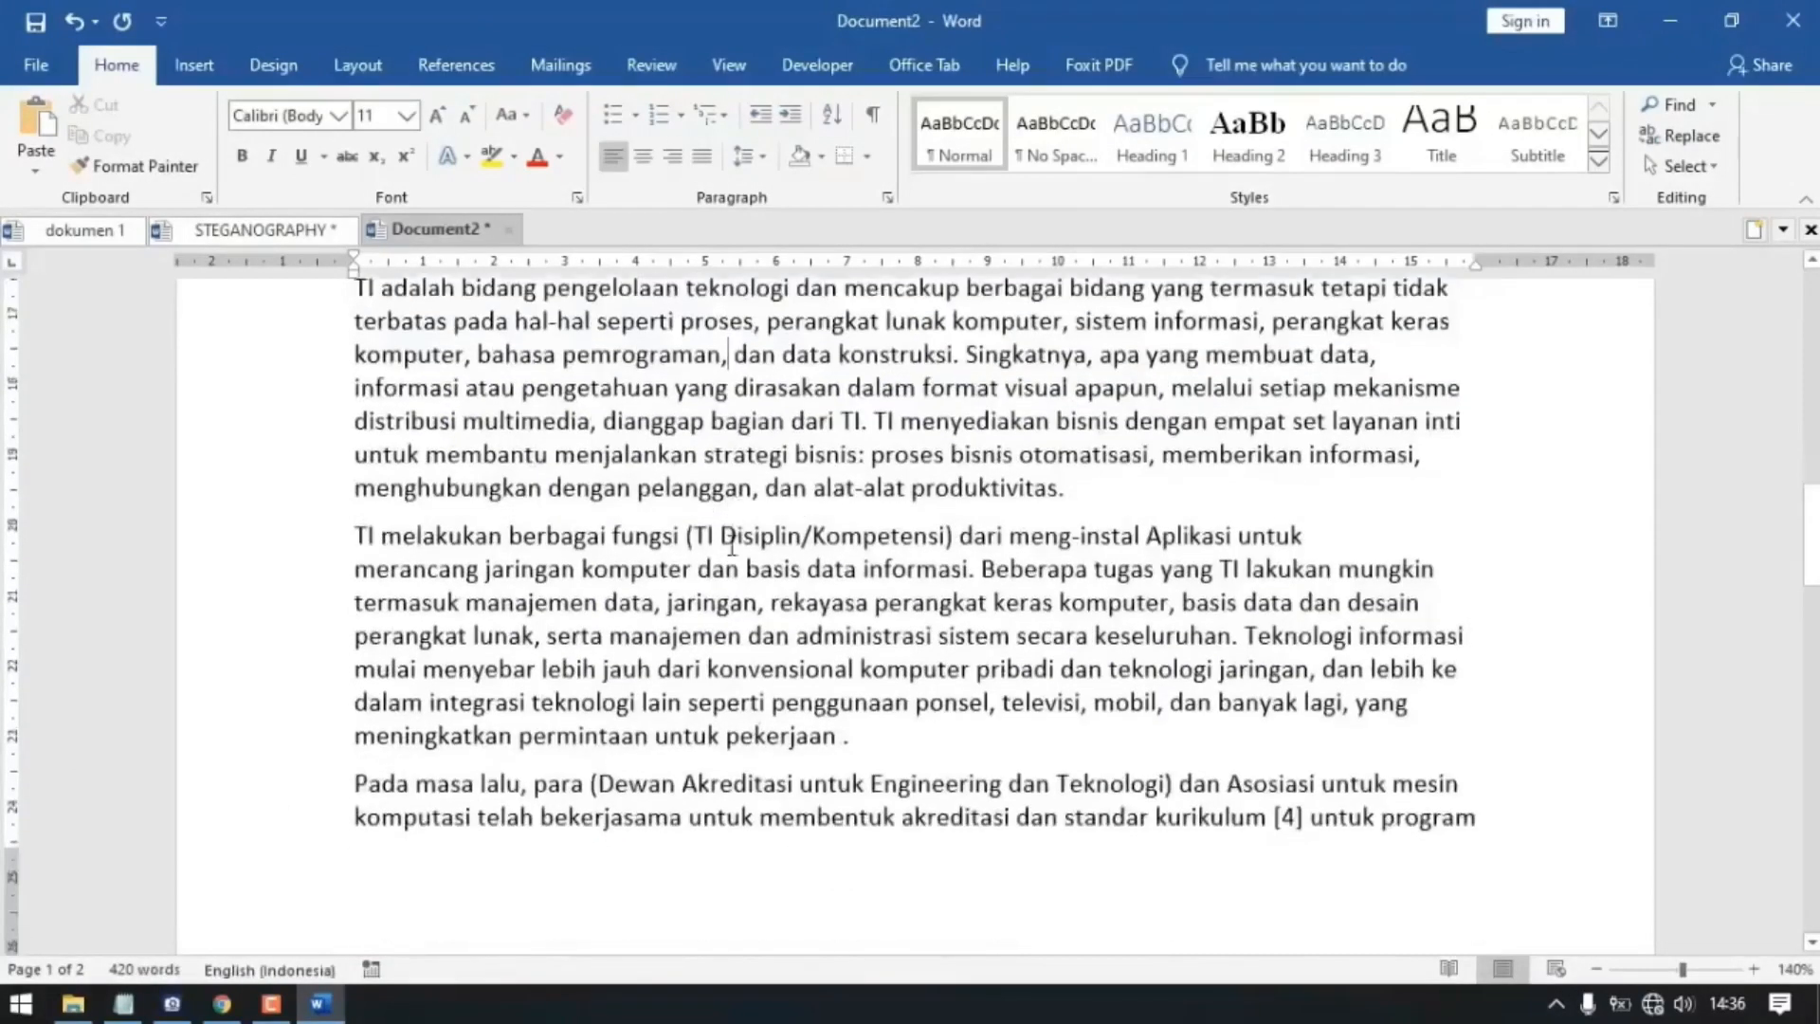
{"action": "scroll", "coordinate": [731, 544], "scroll_direction": "up", "scroll_amount": 1}
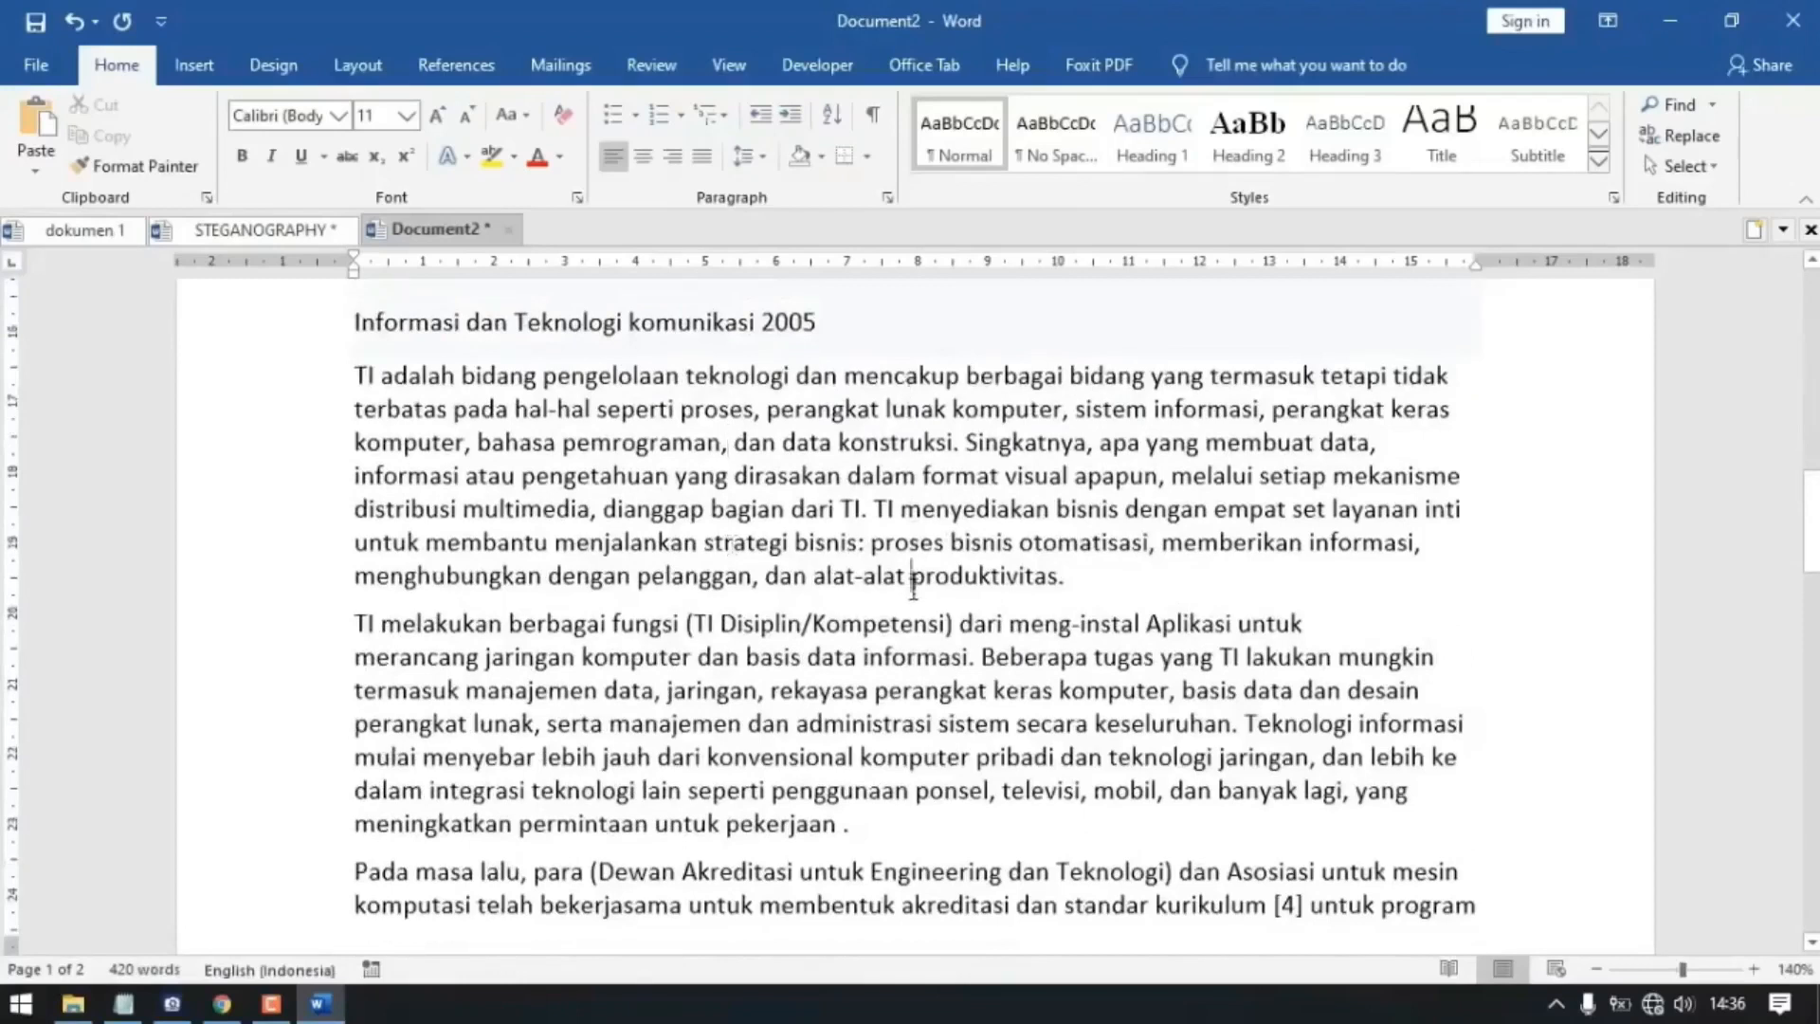
{"action": "scroll", "coordinate": [913, 580], "scroll_direction": "down", "scroll_amount": 2}
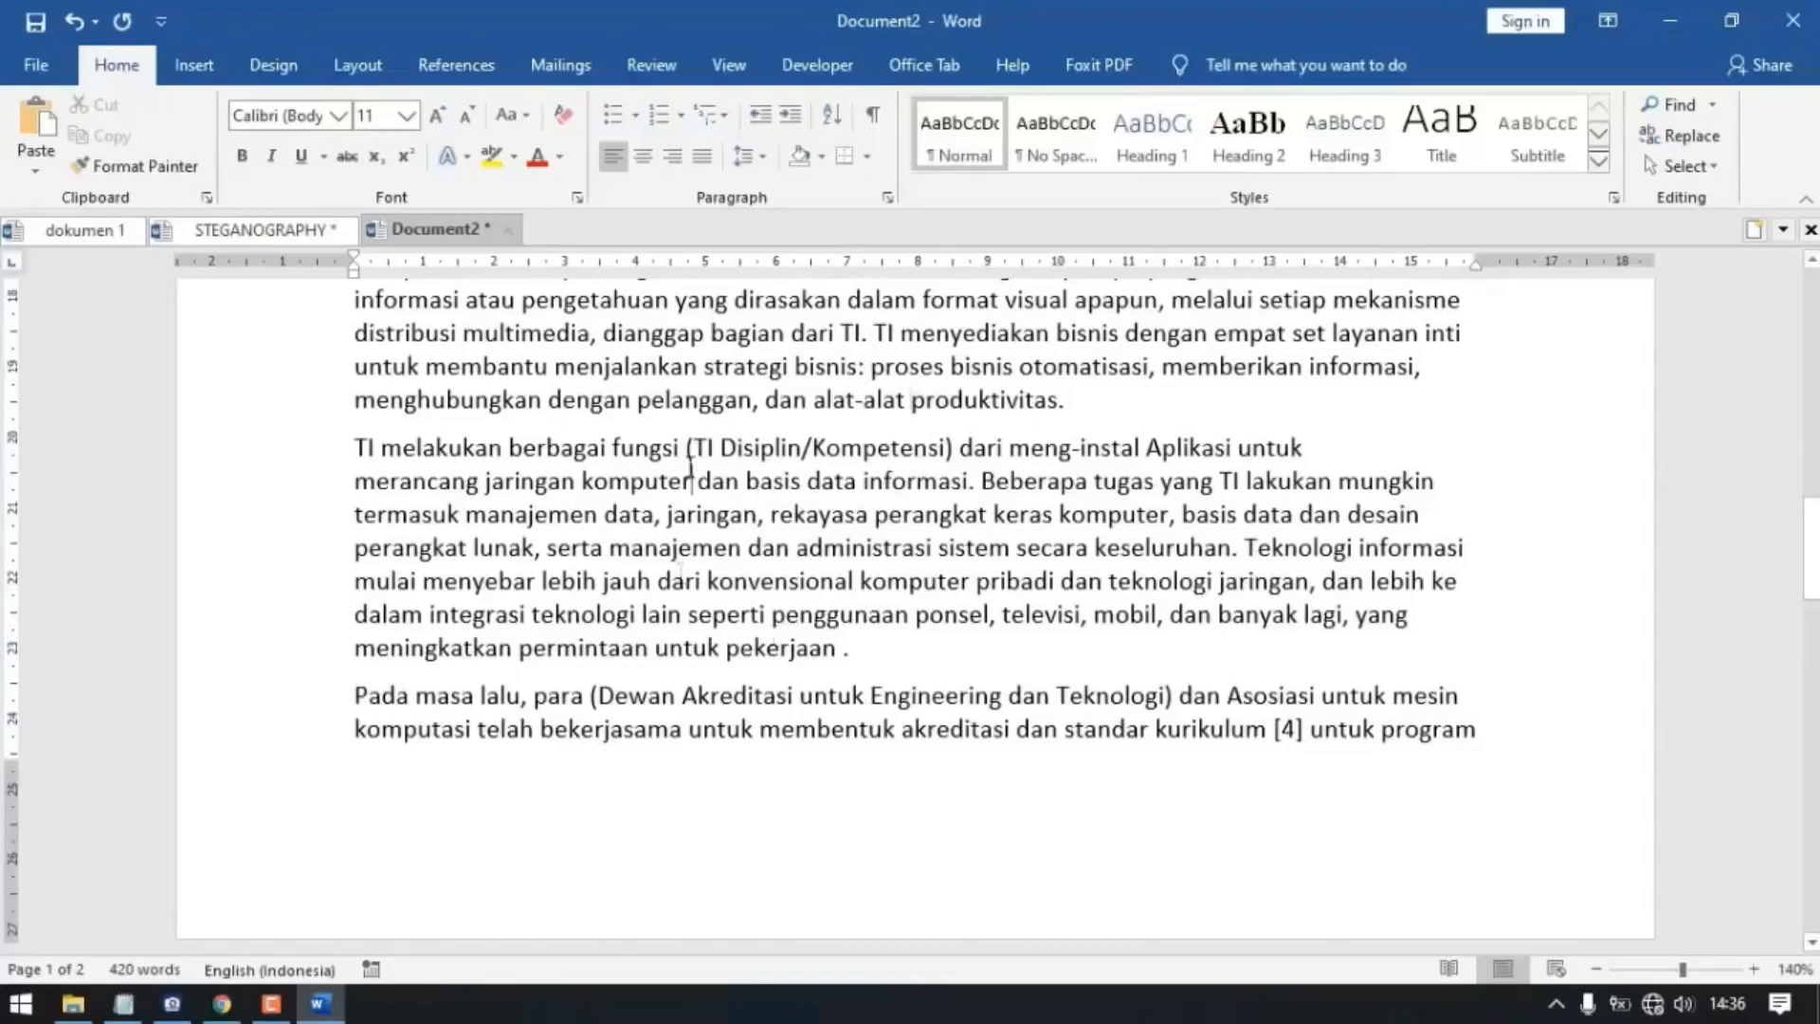
{"action": "left_click", "coordinate": [799, 751]}
{"action": "left_click", "coordinate": [1495, 737]}
{"action": "scroll", "coordinate": [1494, 736], "scroll_direction": "down", "scroll_amount": 3}
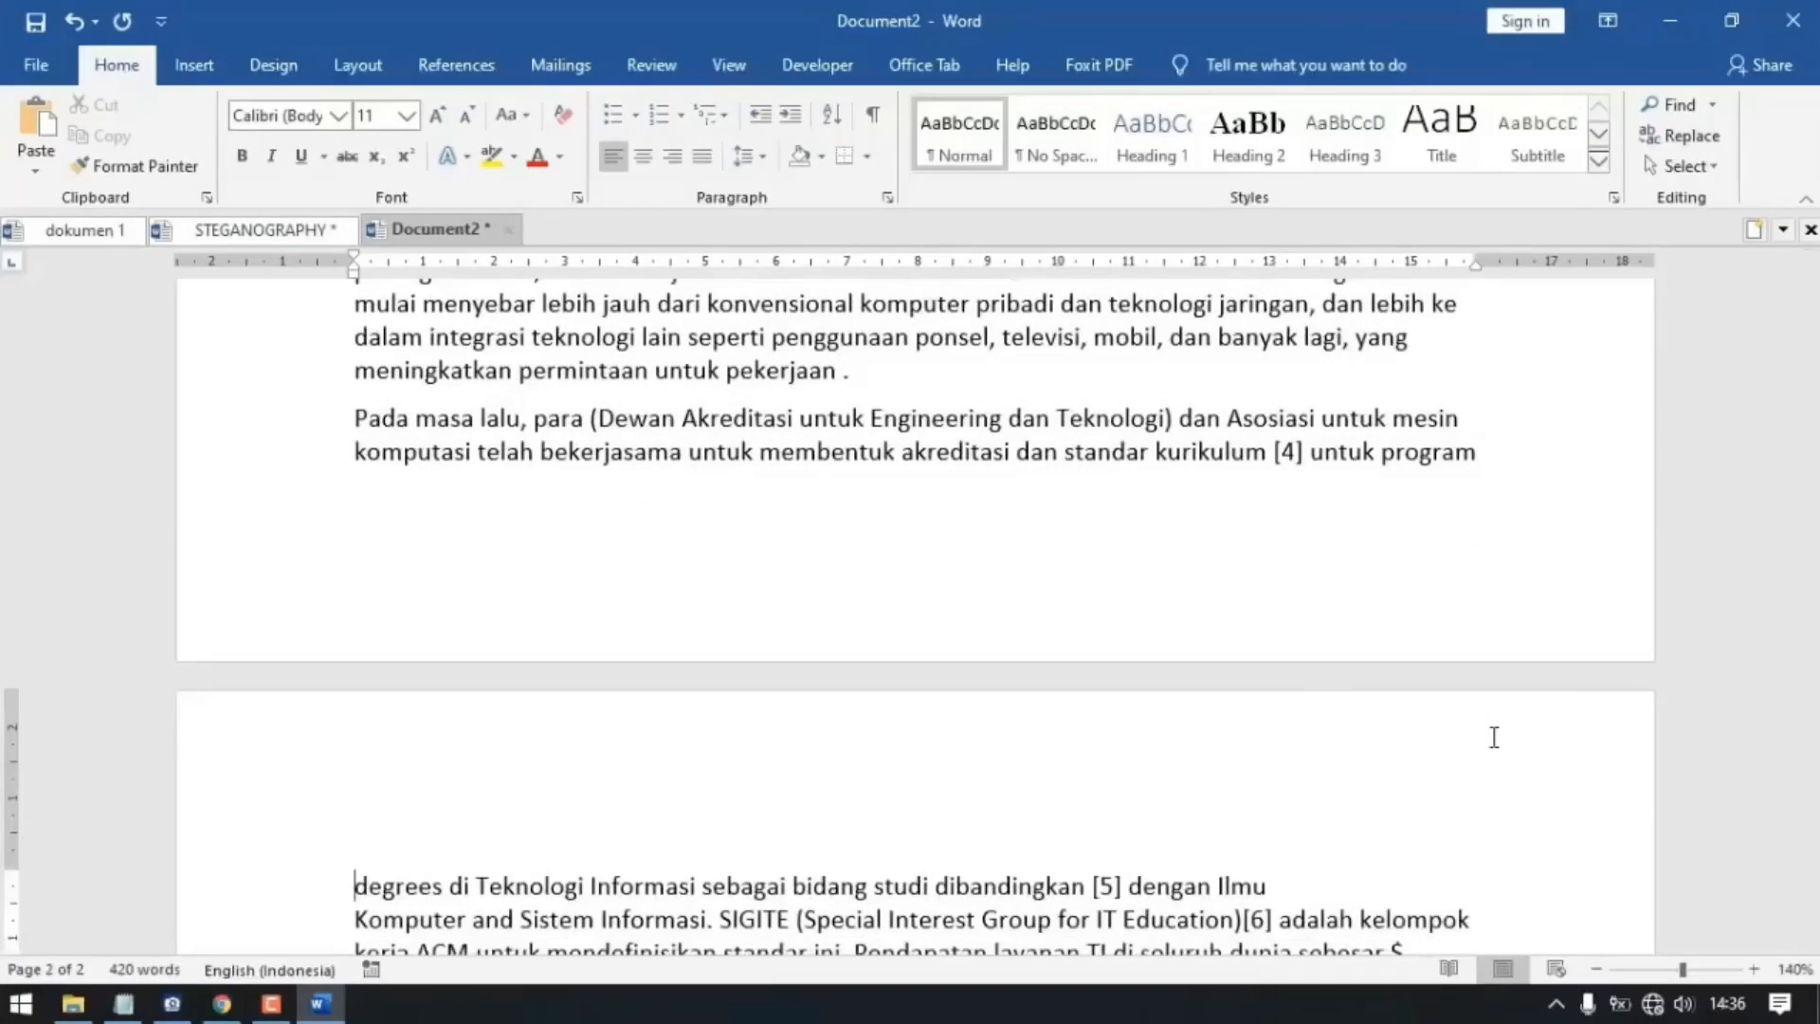
{"action": "left_click", "coordinate": [1158, 508]}
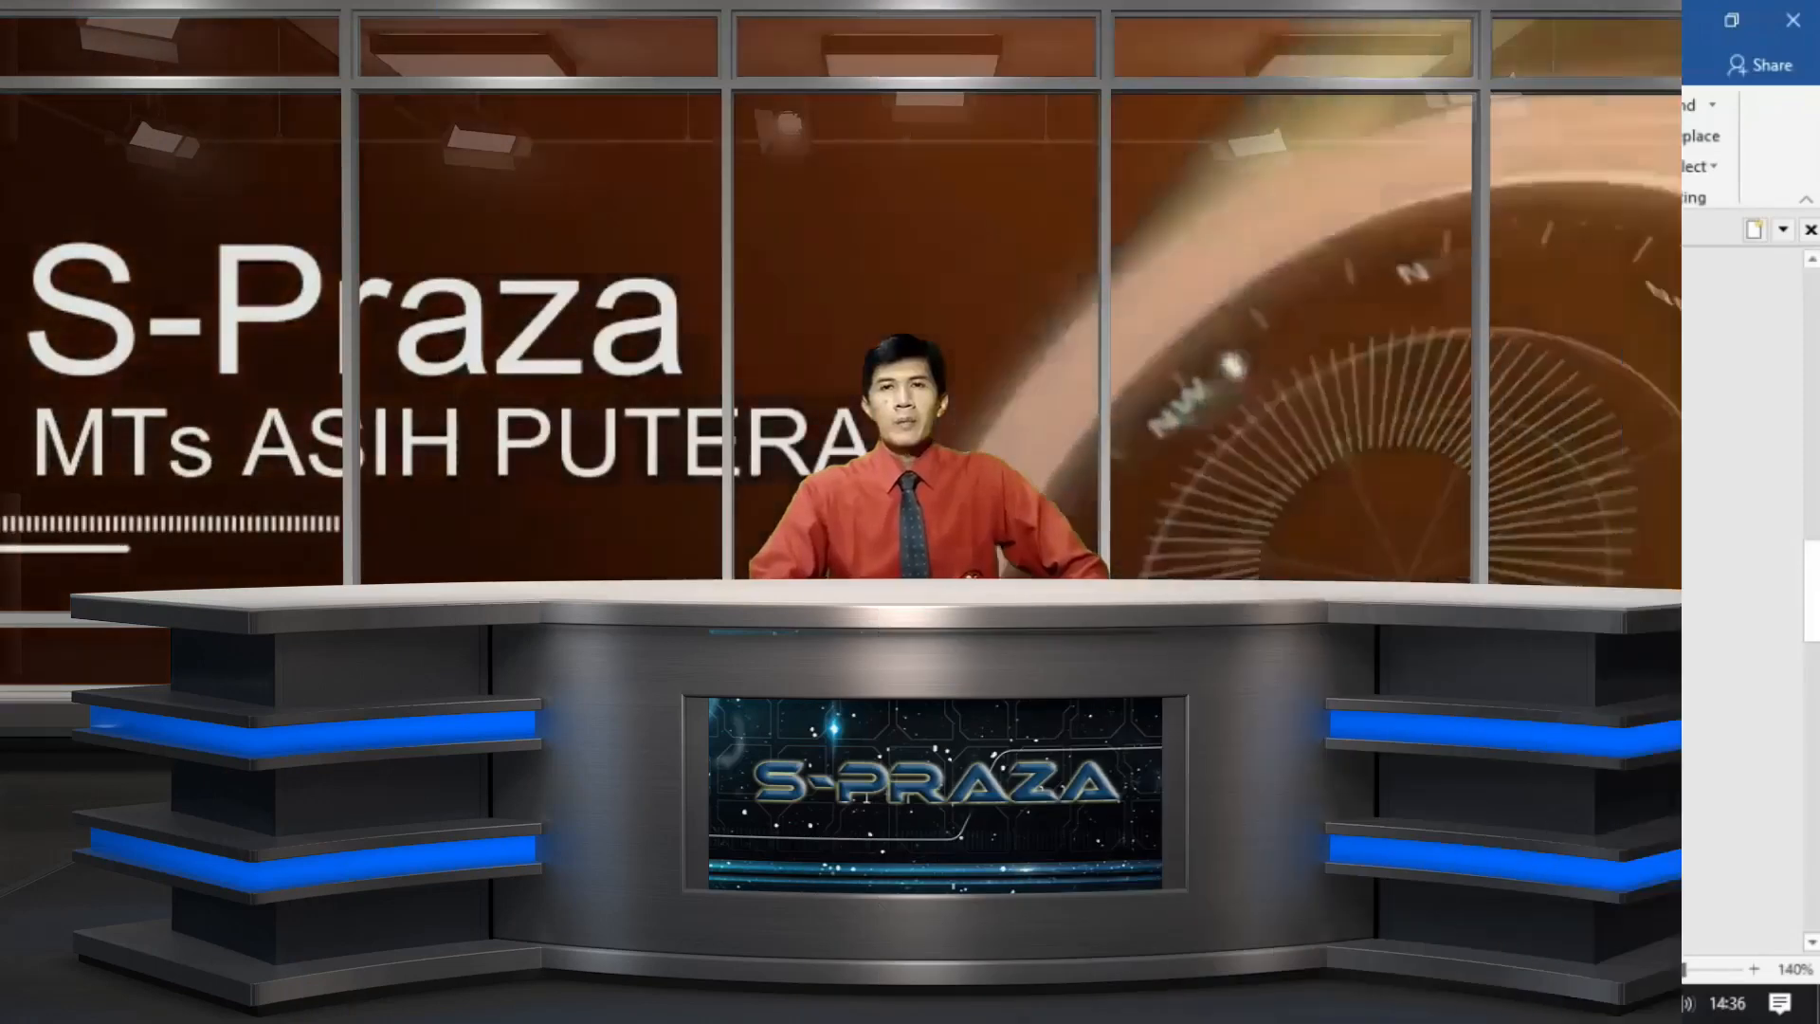